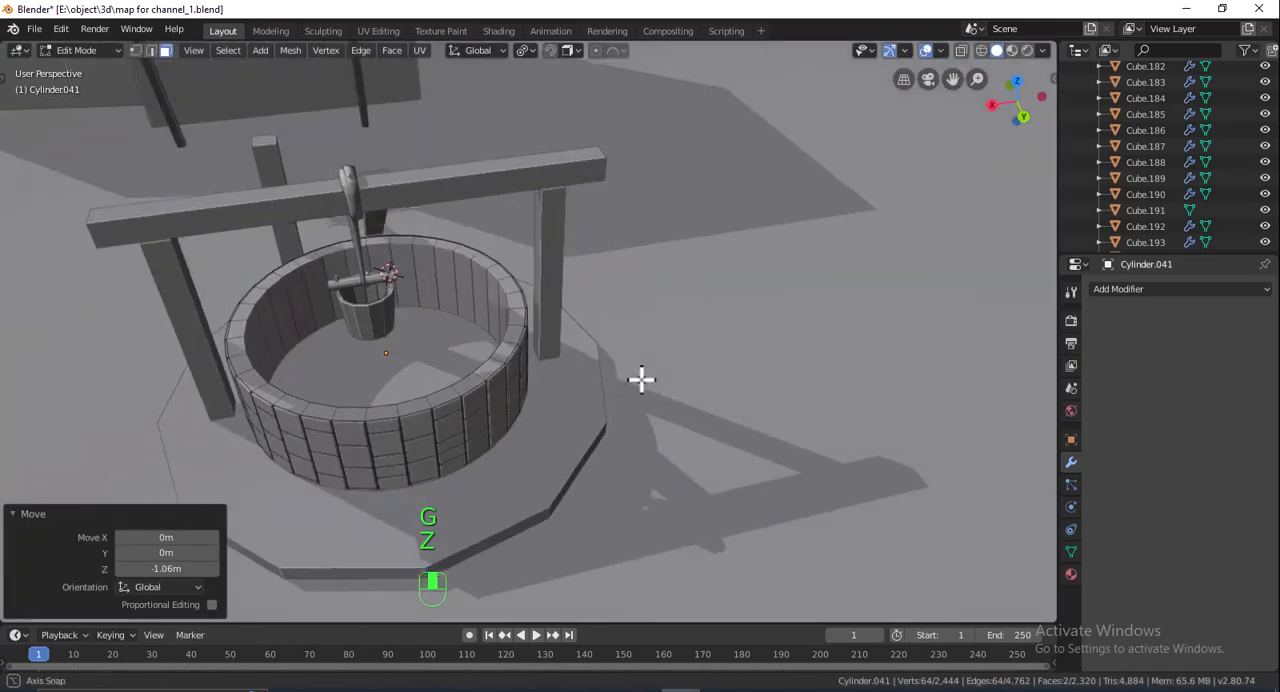
- Leave mesh editing and add a 32-vertex cylinder with 1 m radius and 2 m depth at the well
key(Tab)
click(655, 386)
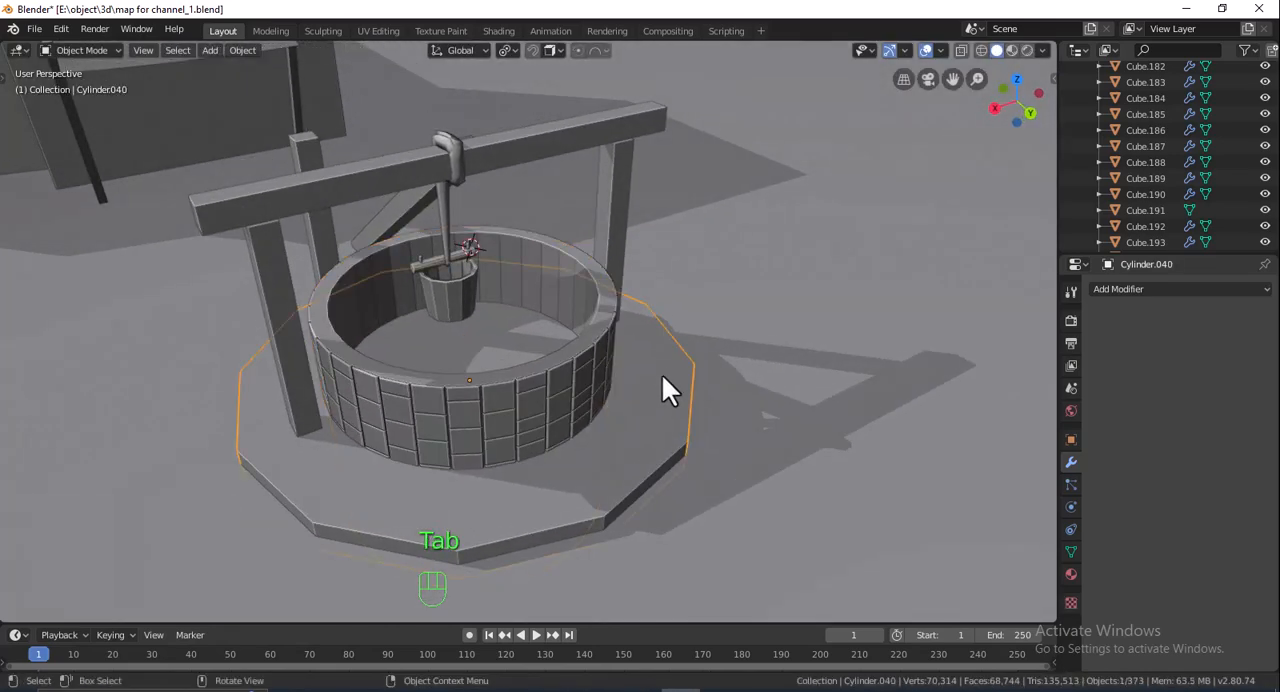
key(Tab)
mouse_move(597, 346)
middle_down()
mouse_move(603, 374)
mouse_move(595, 357)
middle_up()
key(Tab)
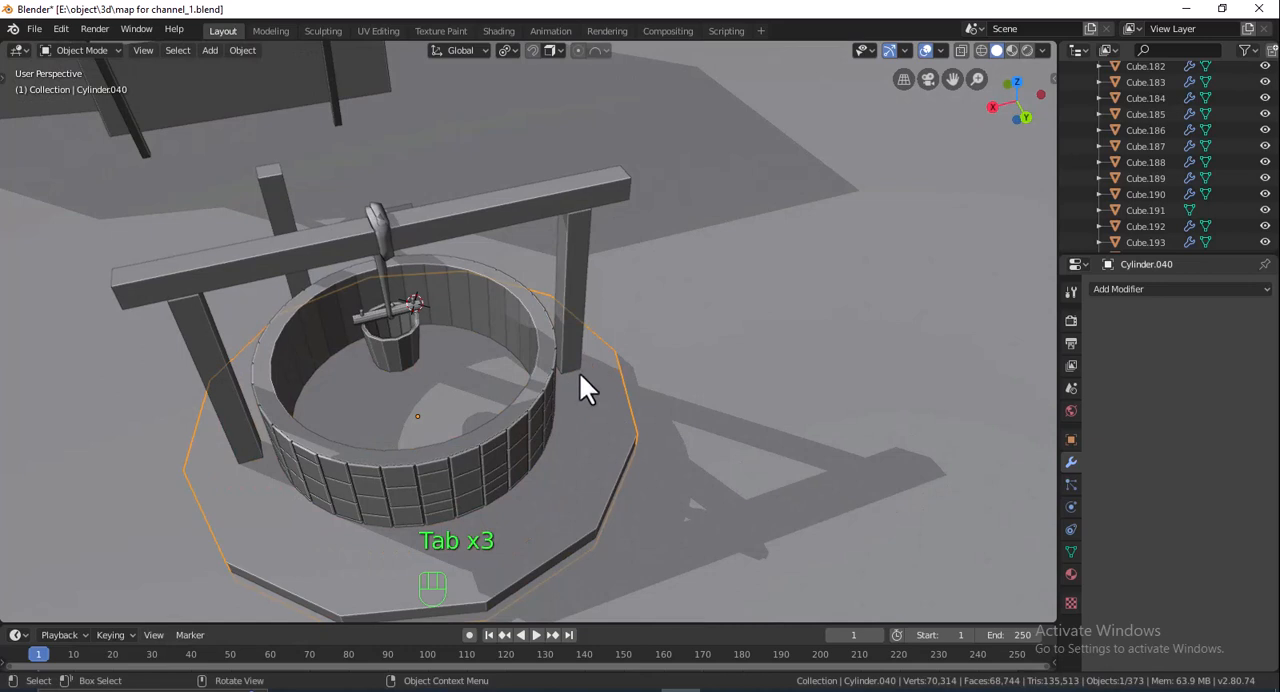
key(shift+a)
mouse_move(578, 376)
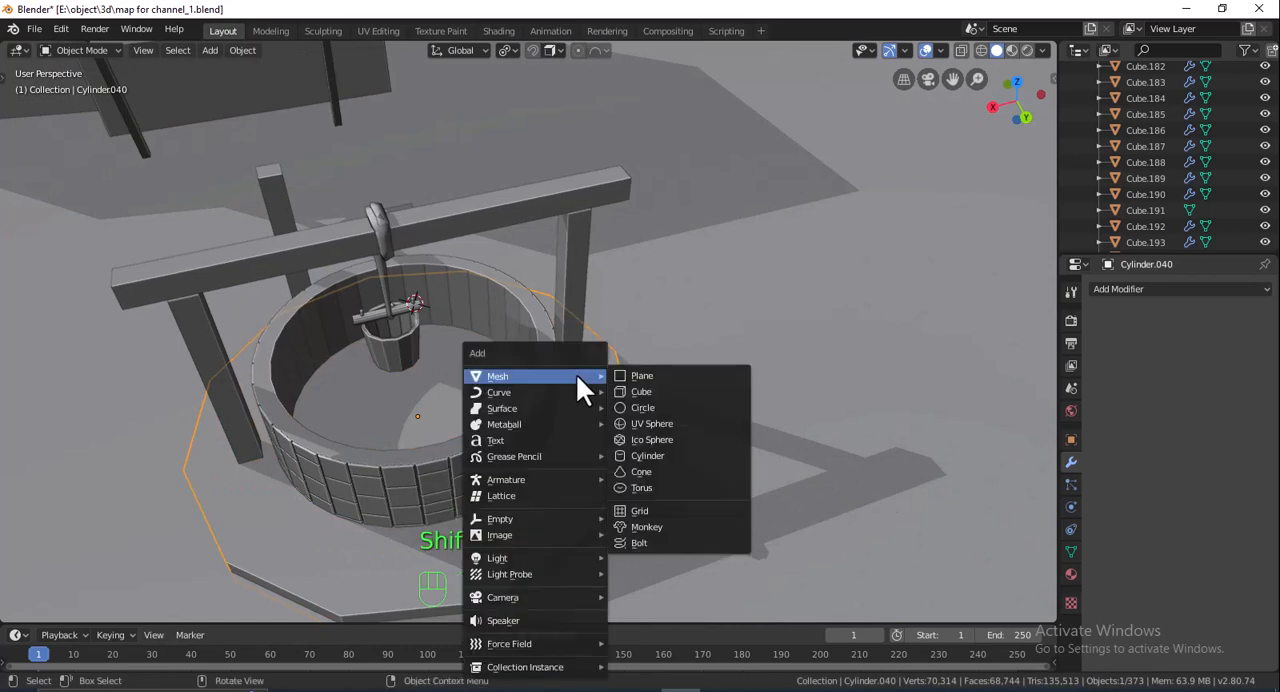
click(640, 455)
key(s)
right_click(800, 380)
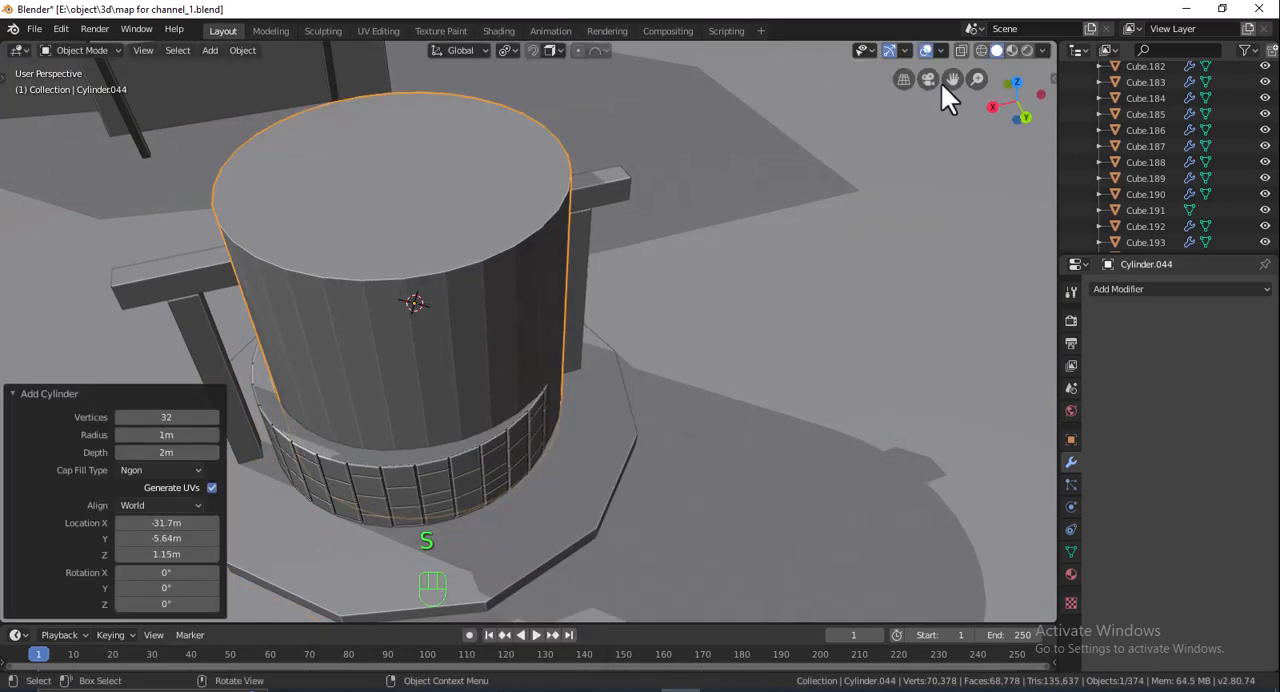
- Move the cylinder about 0.12 m in X and 0.09 m in Y to centre it on the well ring
click(1019, 81)
shift+middle_drag(756, 216, 585, 359)
scroll(590, 350, up, 3)
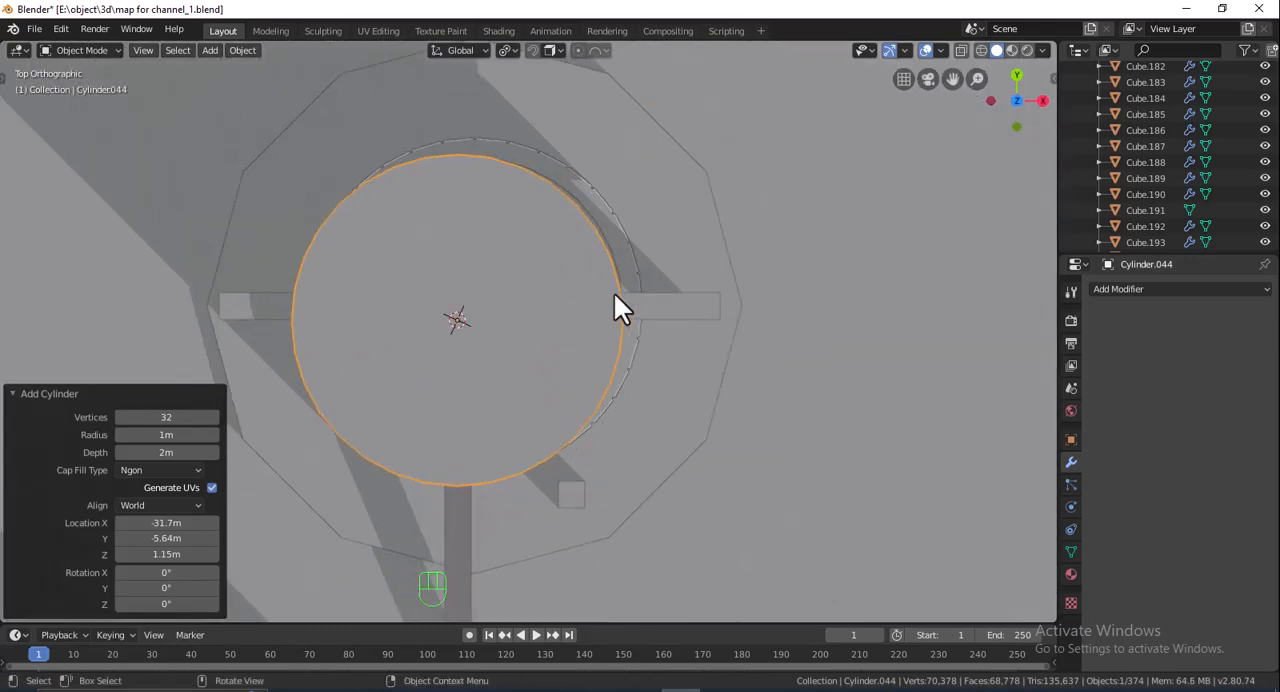
key(g)
click(634, 277)
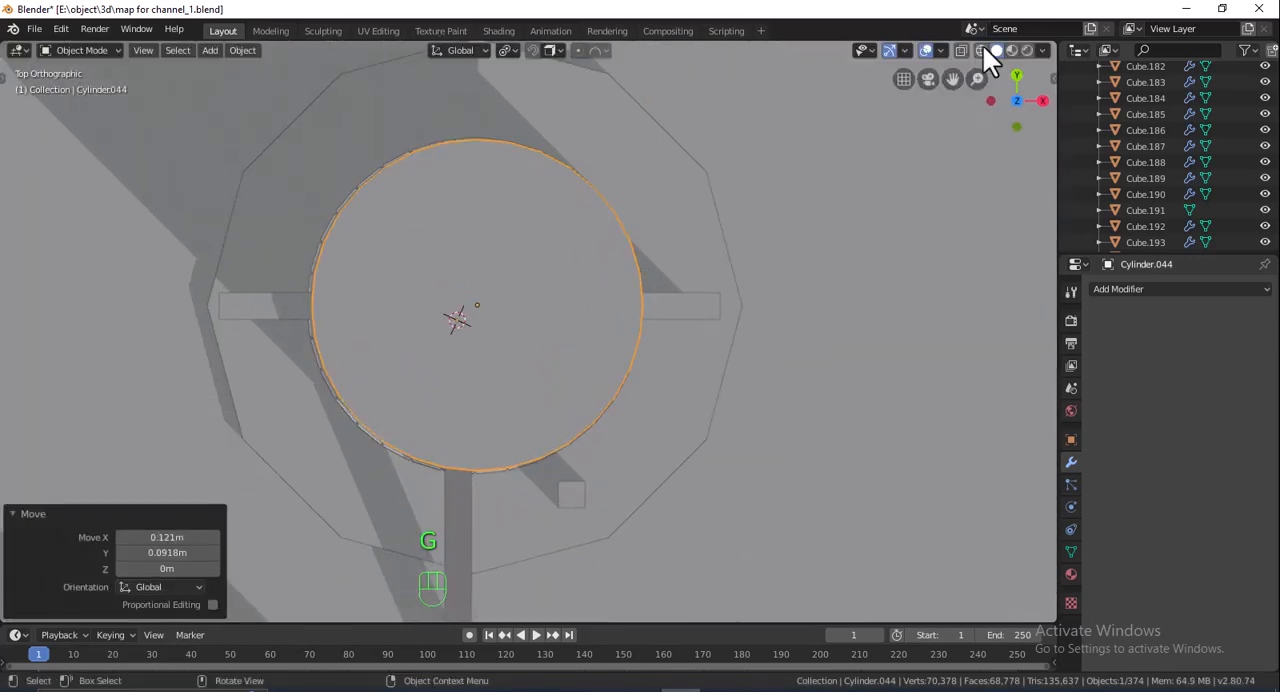
- In wireframe display, scale the cylinder to 0.938 and nudge it so its outline sits within the well wall's thickness
click(983, 48)
shift+middle_drag(740, 221, 764, 228)
scroll(764, 227, up, 1)
key(s)
click(748, 226)
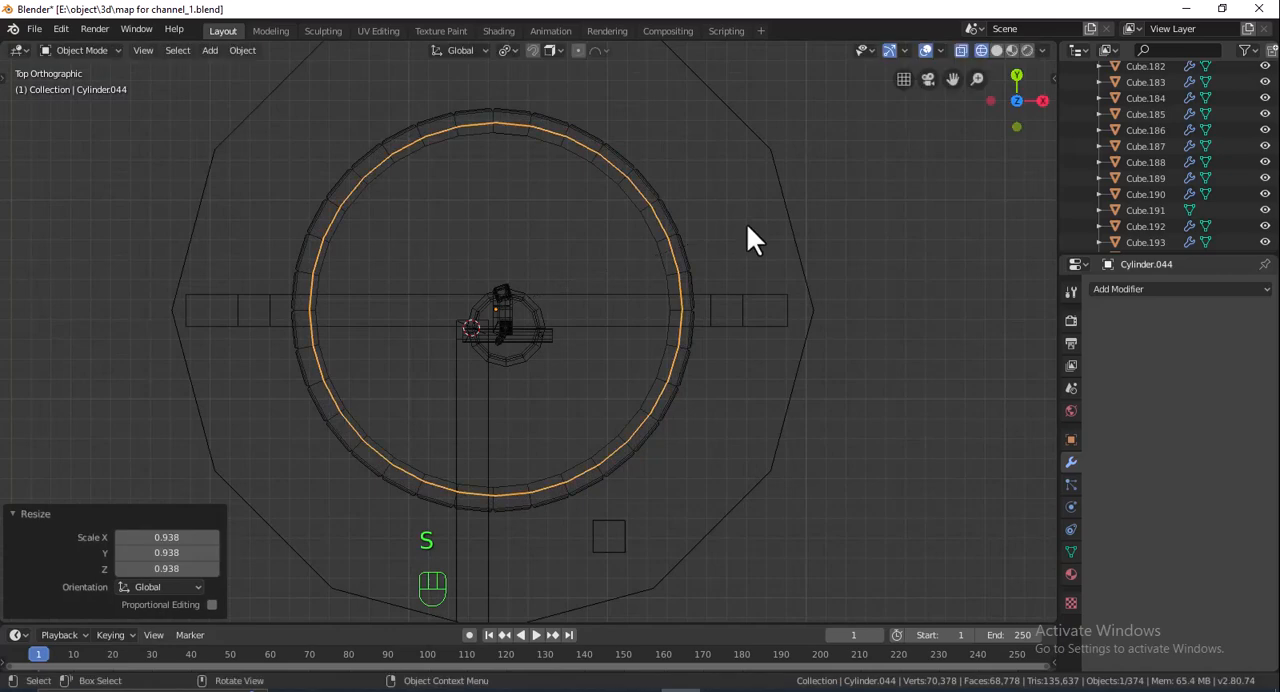
key(g)
click(746, 223)
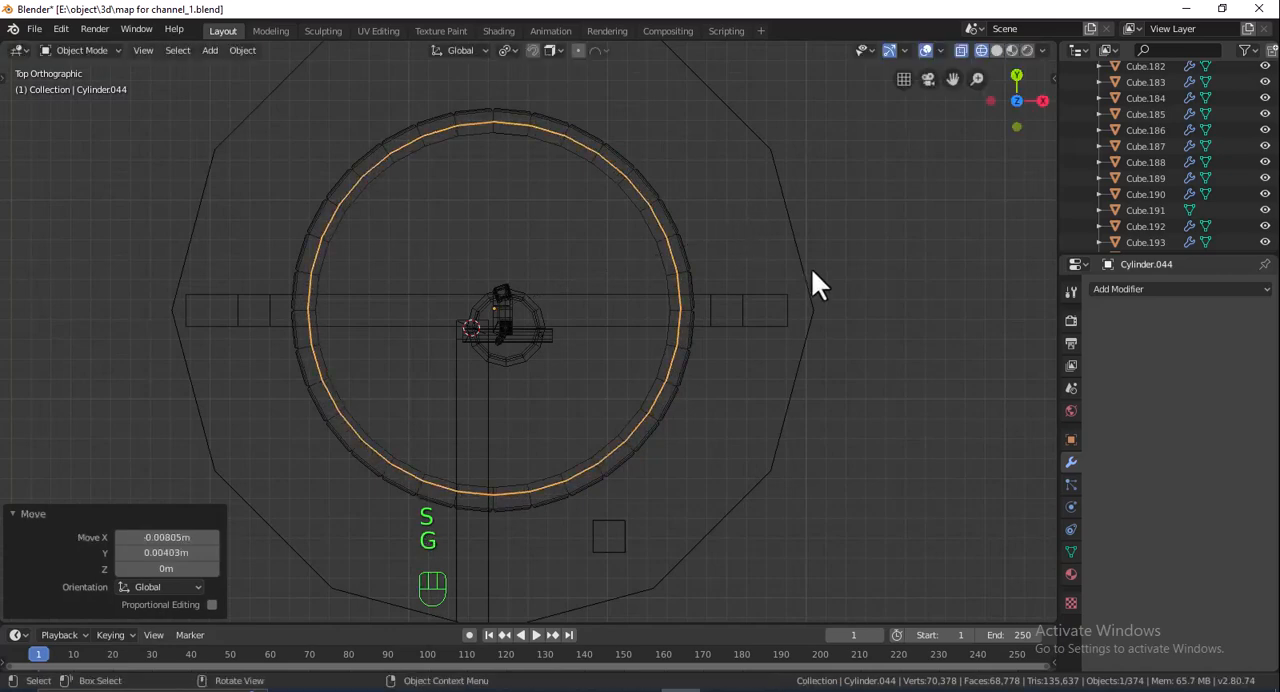
- Return to solid display and lower the cylinder along Z until it passes through the well's base
click(995, 51)
middle_drag(852, 256, 684, 173)
scroll(684, 173, down, 3)
scroll(705, 348, down, 2)
shift+middle_drag(714, 227, 645, 342)
click(652, 310)
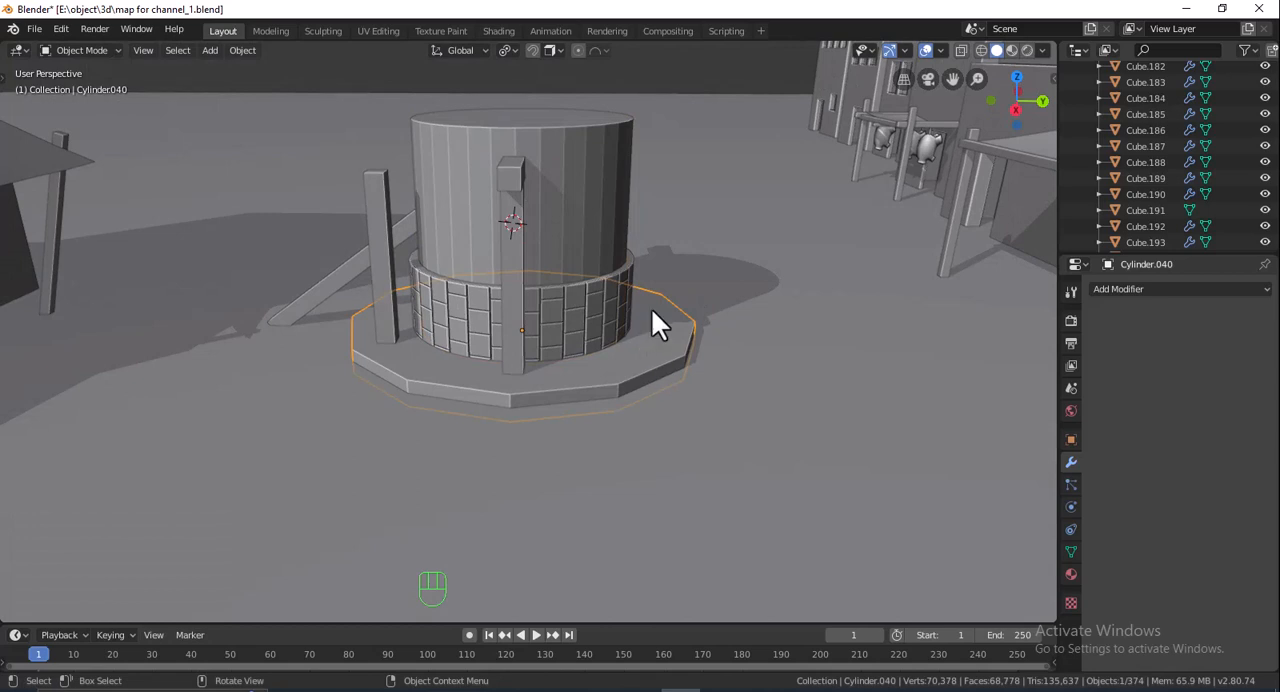
click(585, 240)
key(g)
key(z)
click(617, 362)
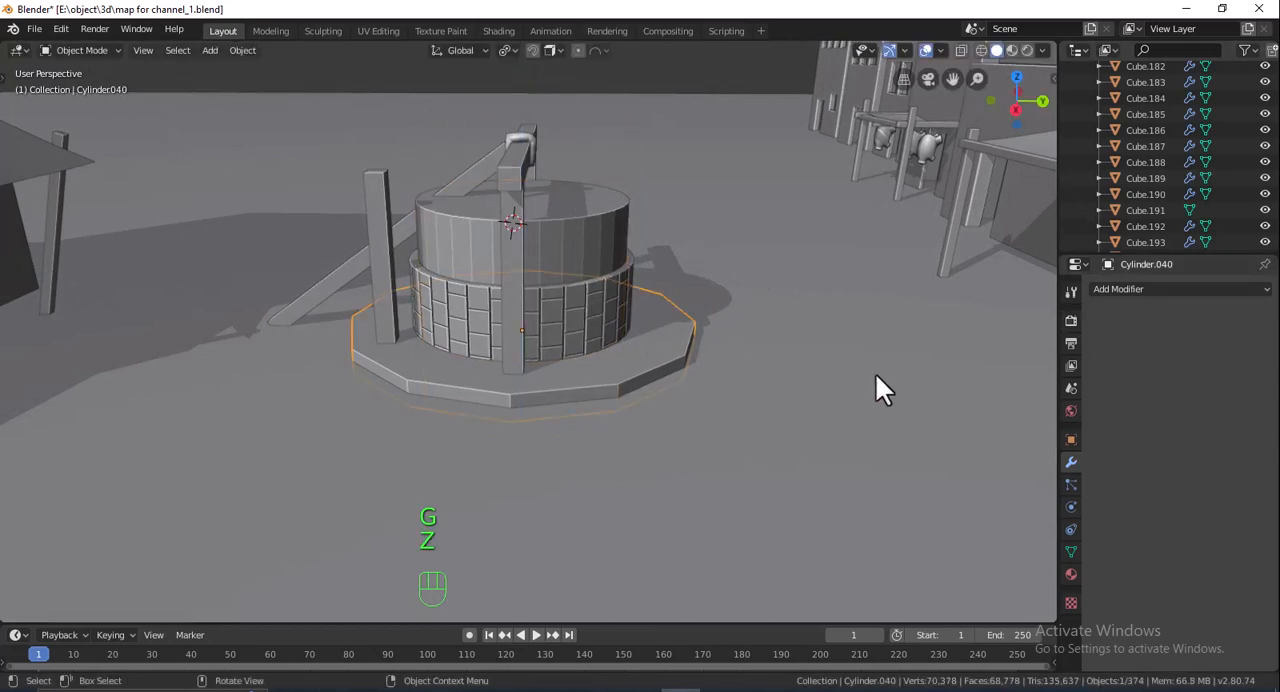
- Add a Boolean Difference modifier to the well's base slab with the cylinder as the cutter, and apply it
click(1140, 289)
click(964, 360)
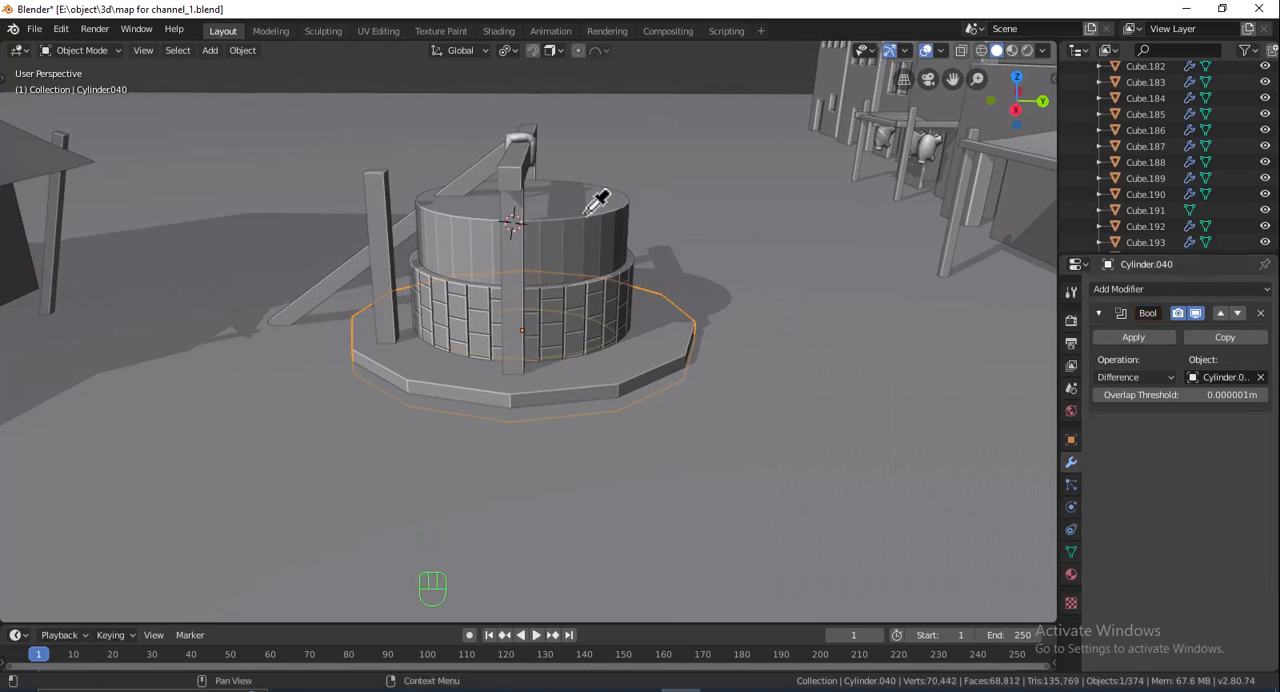
click(1133, 337)
- Delete the cutter cylinder and select the ground plane beneath the well
click(541, 205)
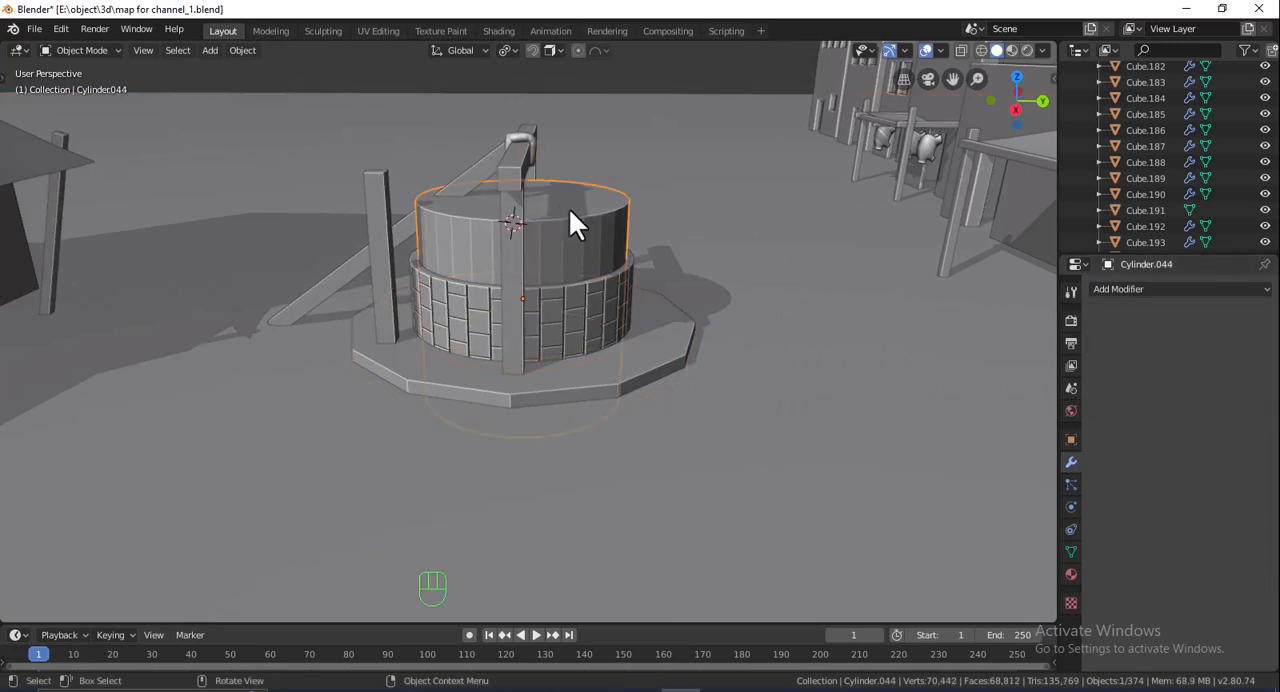
key(Delete)
middle_drag(585, 235, 580, 265)
click(525, 321)
click(709, 184)
scroll(705, 189, down, 3)
middle_drag(699, 195, 631, 200)
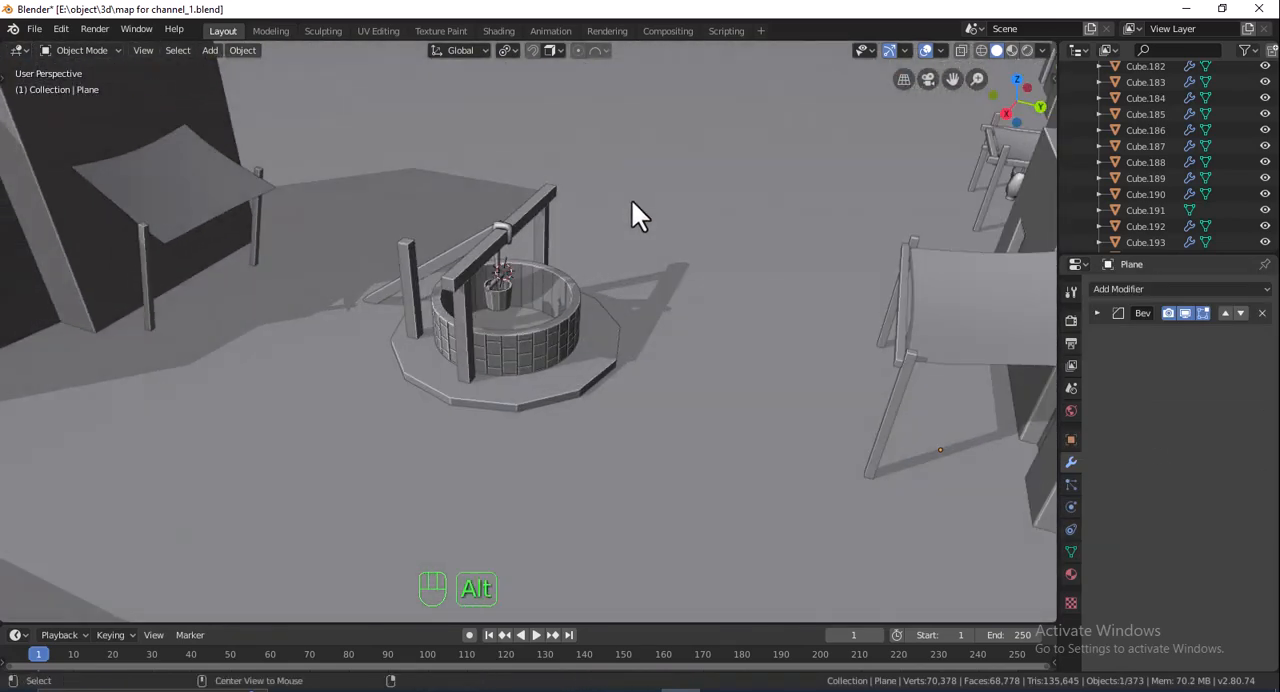
- Undo the deletion of the cutter cylinder
key(ctrl+z)
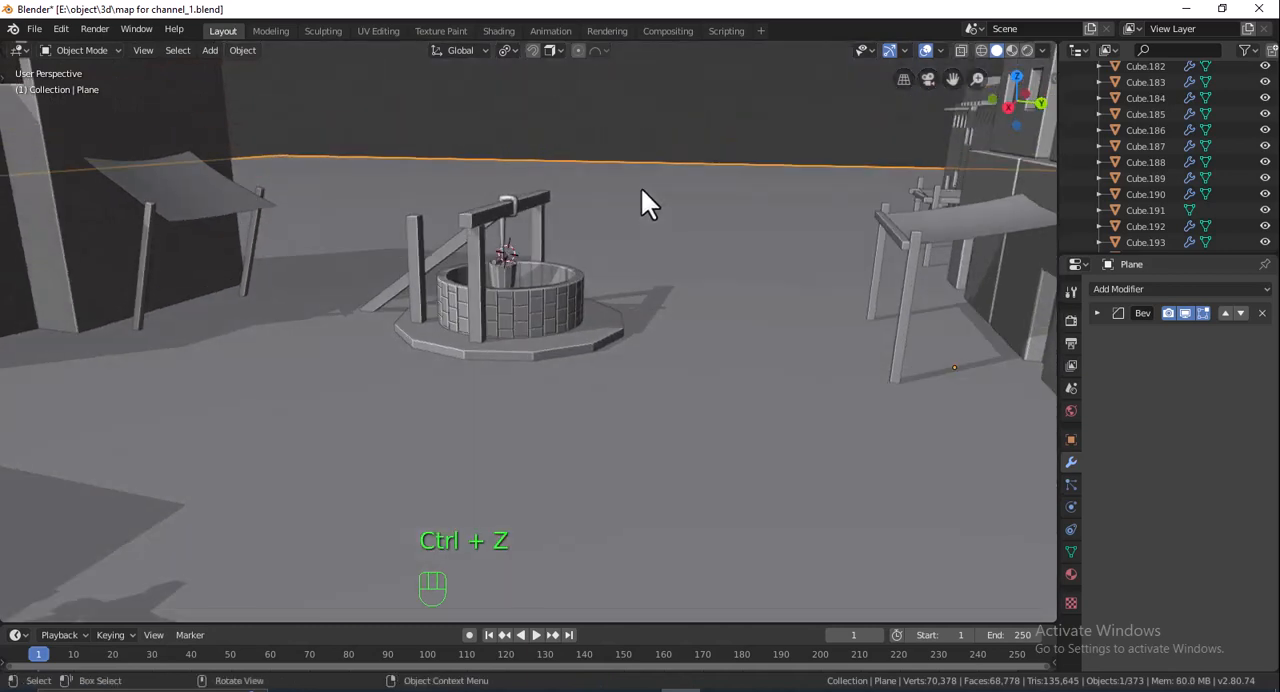
key(ctrl+z)
key(ctrl+z)
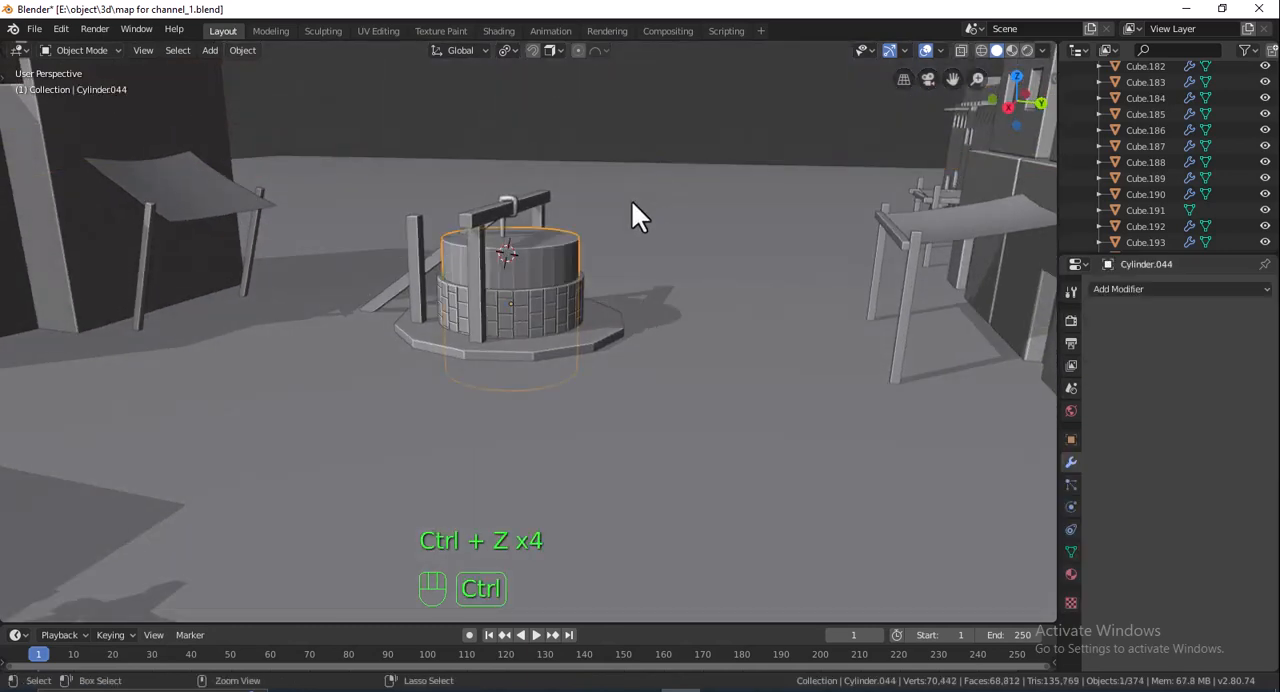
- Apply a Boolean Difference to the ground plane with the cylinder as cutter, and delete the cylinder
click(1110, 287)
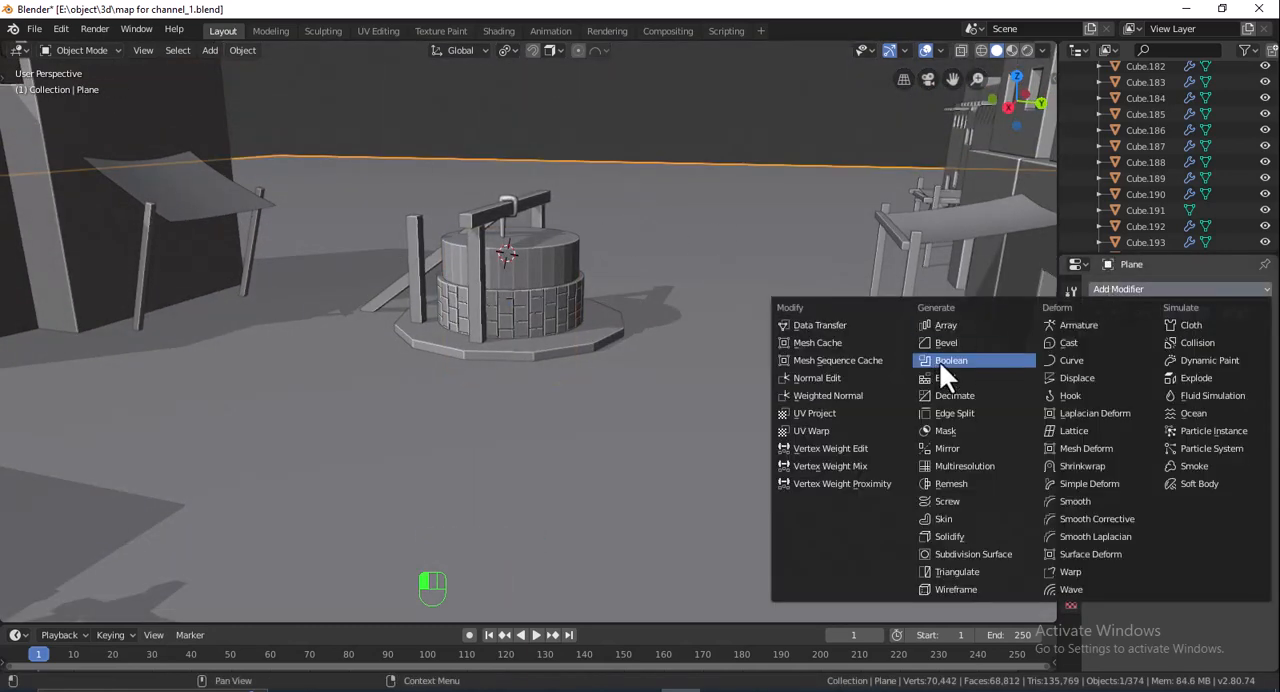
click(939, 360)
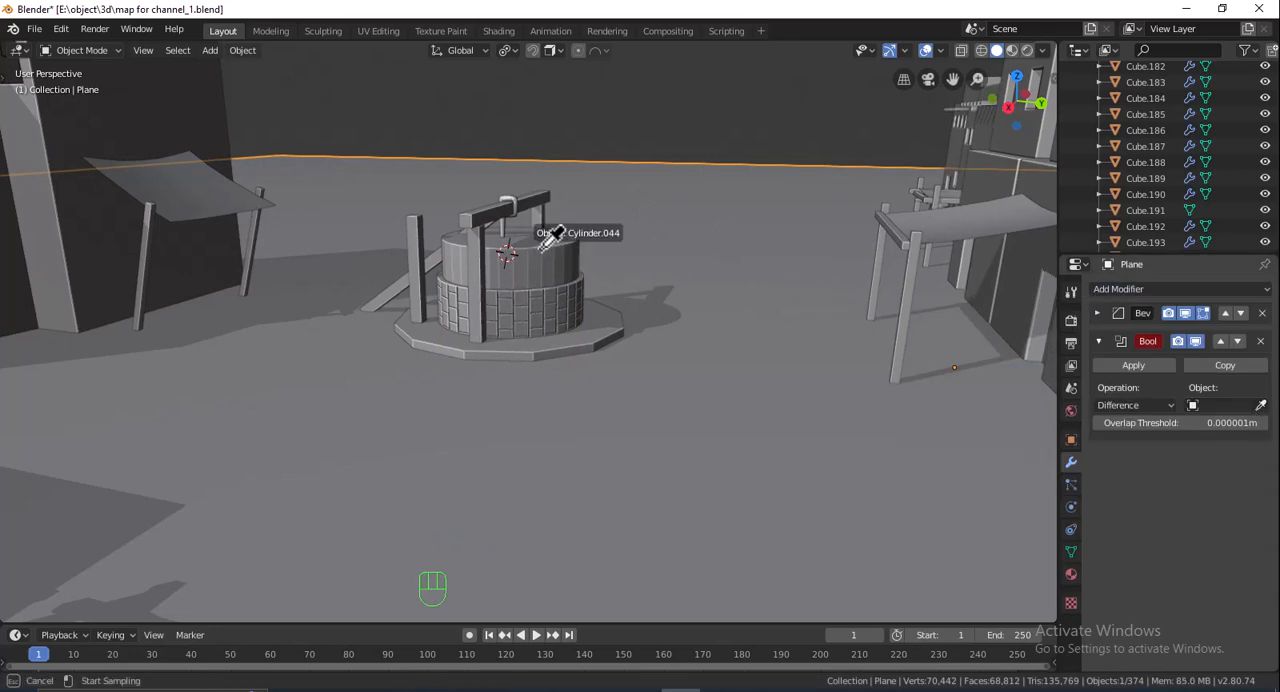
click(1144, 365)
click(561, 249)
key(Delete)
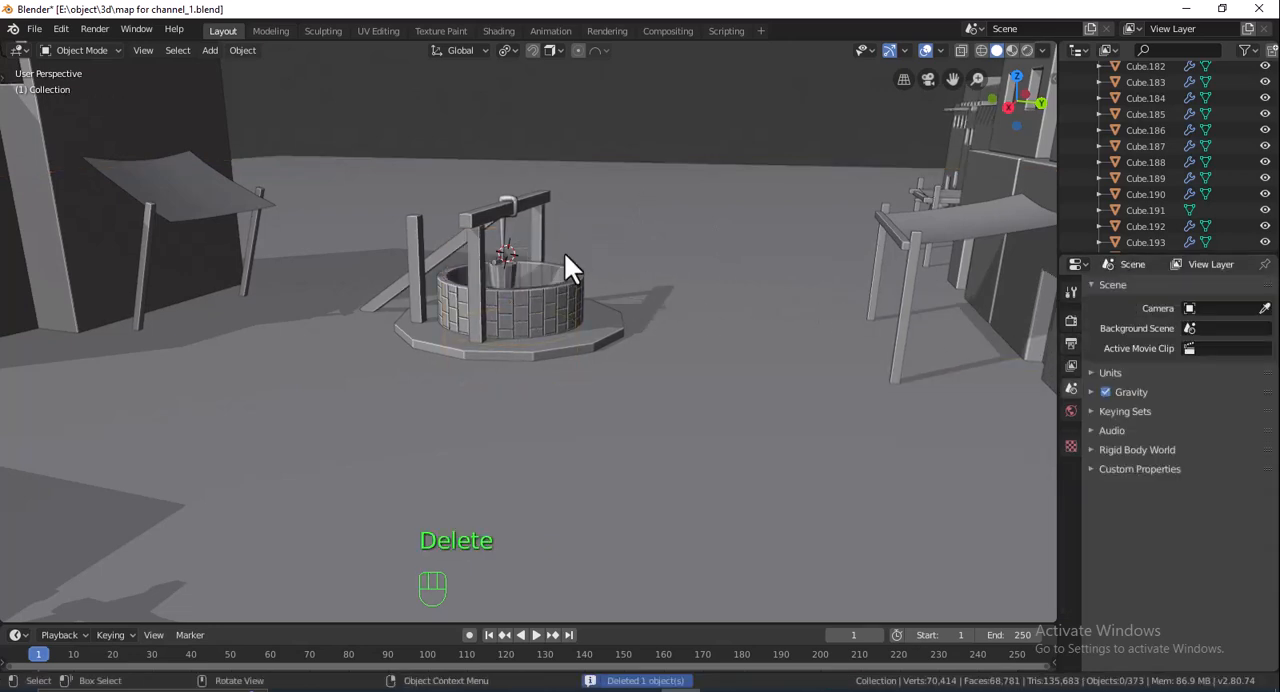
- Move the bottom faces of the well wall 2.3 m down along Z and check the deepened shaft from below
middle_drag(564, 251, 531, 376)
scroll(592, 329, up, 4)
click(531, 376)
key(Tab)
key(g)
key(z)
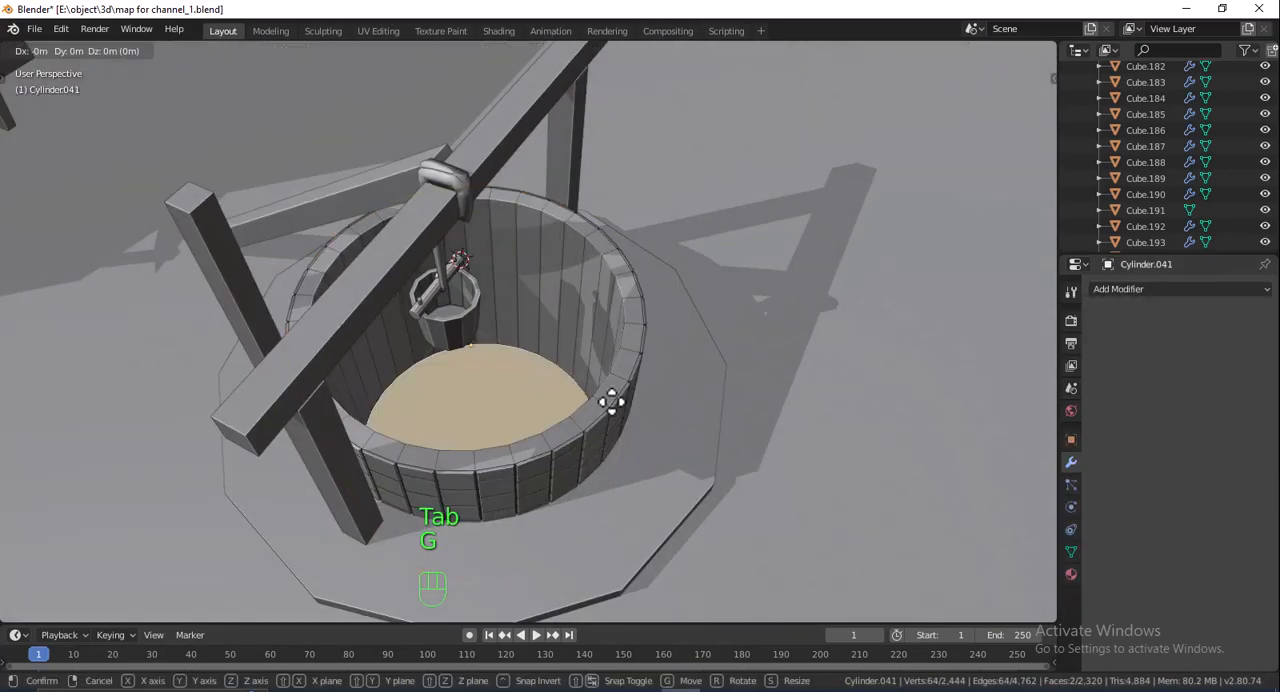
click(631, 505)
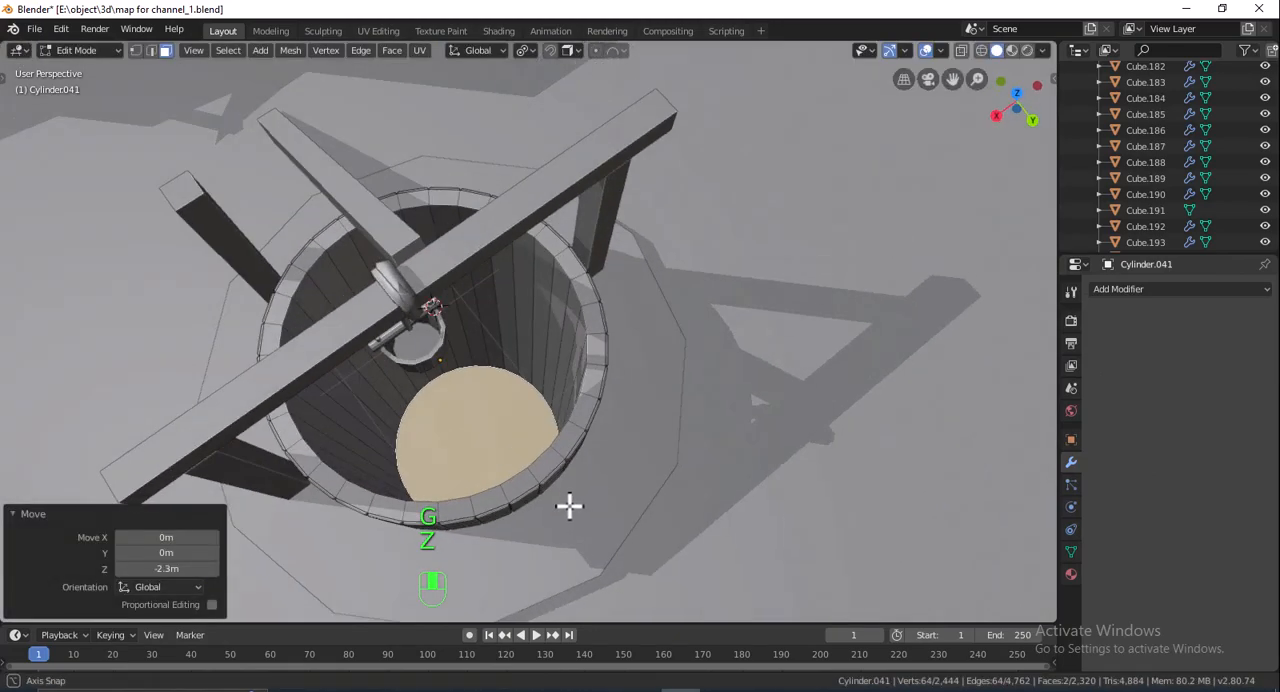
middle_drag(569, 506, 677, 309)
key(Tab)
scroll(675, 311, down, 3)
middle_drag(557, 444, 541, 414)
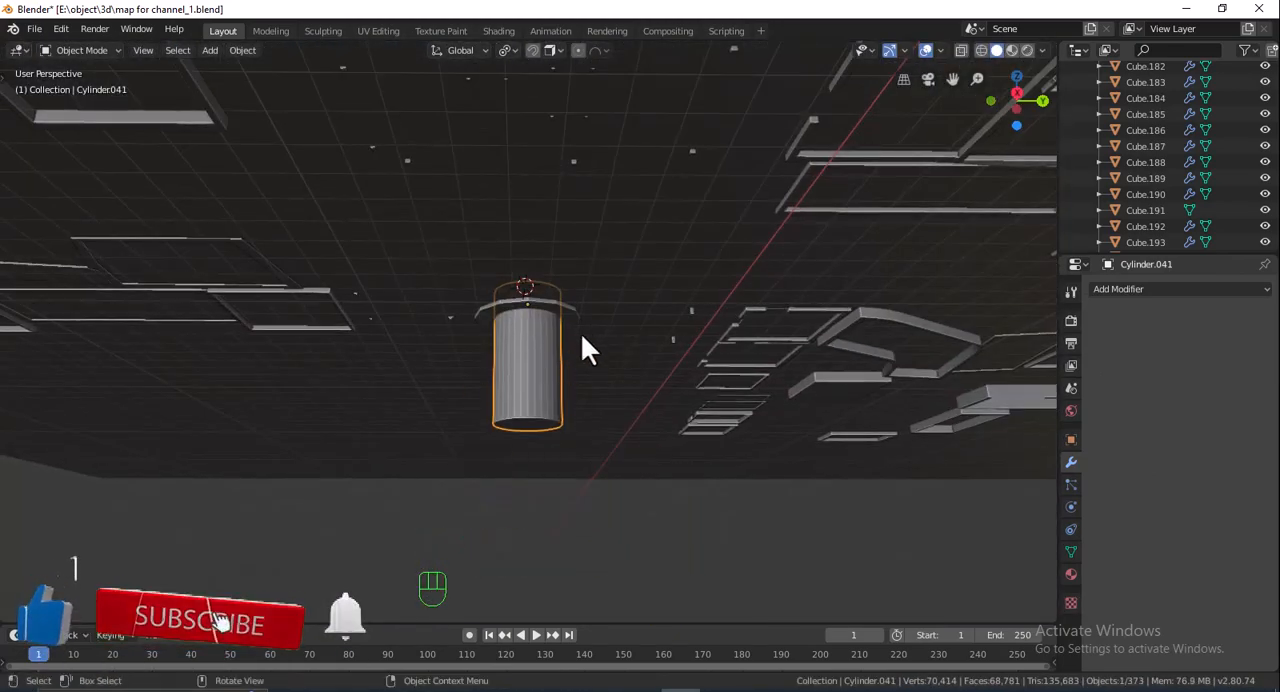
middle_drag(581, 333, 584, 409)
scroll(534, 367, up, 2)
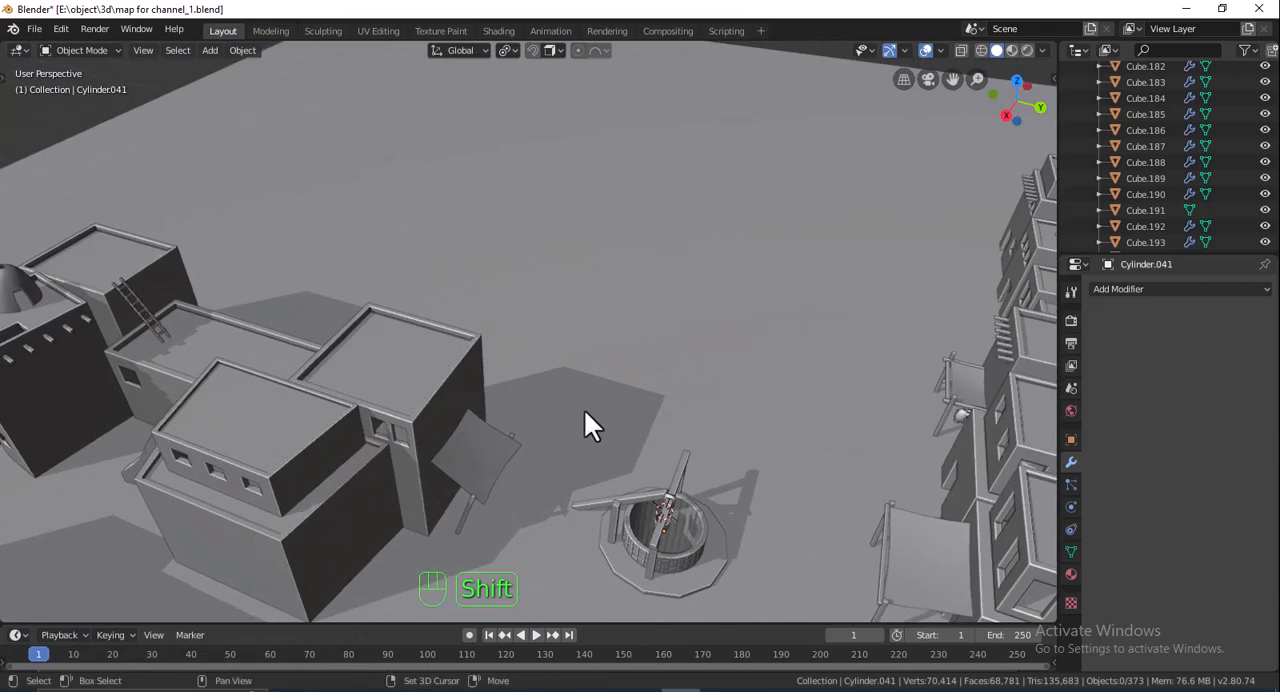
- Add a cube beside the square-roofed house near the well, scaled 1.343 overall and 1.855 along Y
click(1020, 80)
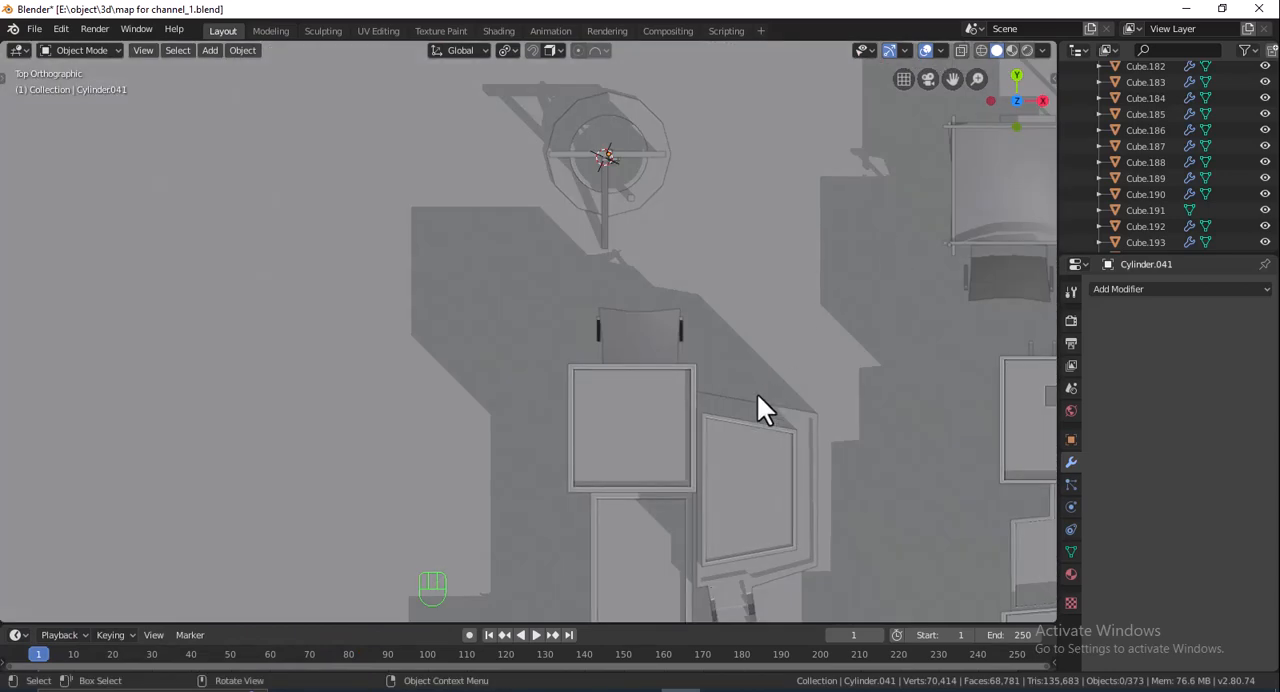
shift+middle_drag(707, 305, 729, 314)
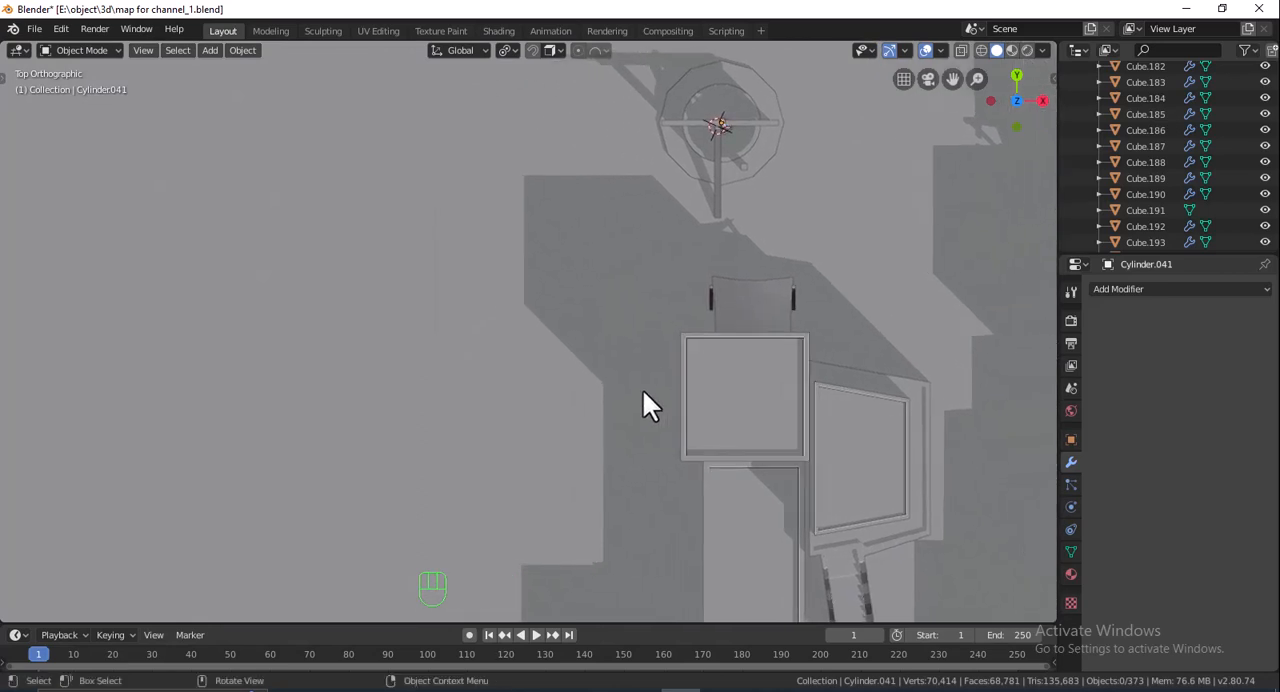
key(shift+a)
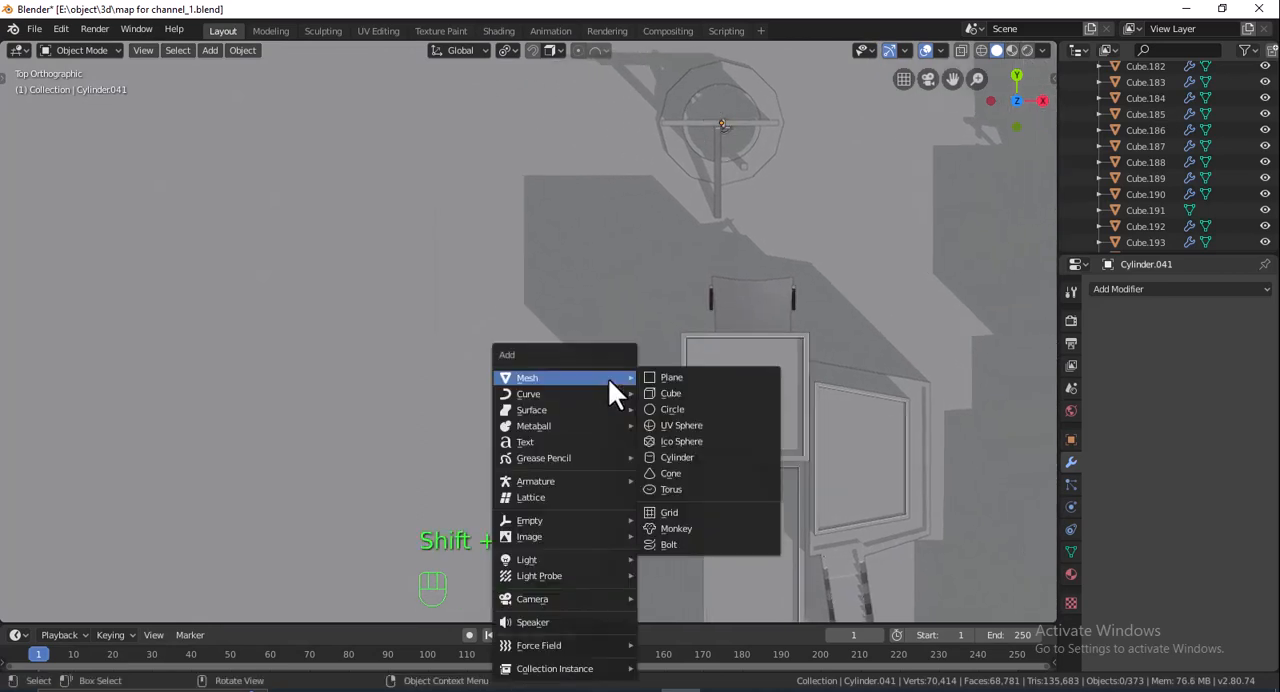
click(689, 395)
key(s)
click(715, 371)
key(s)
key(x)
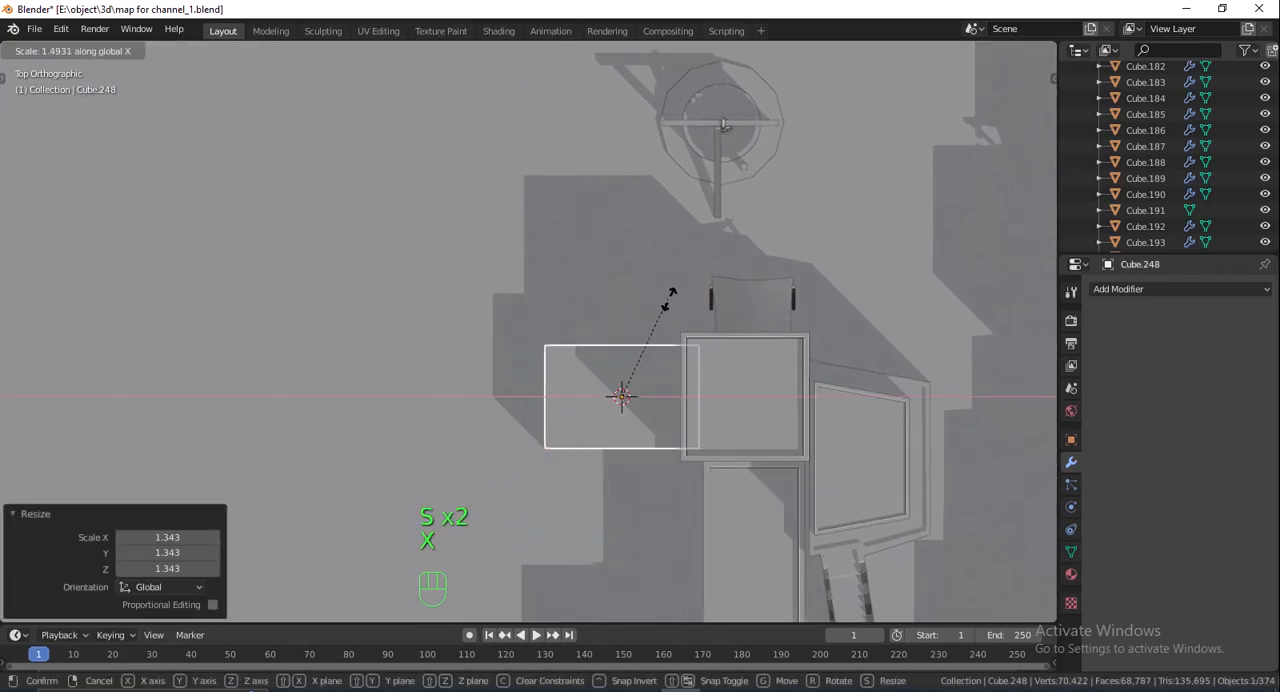
key(y)
click(673, 278)
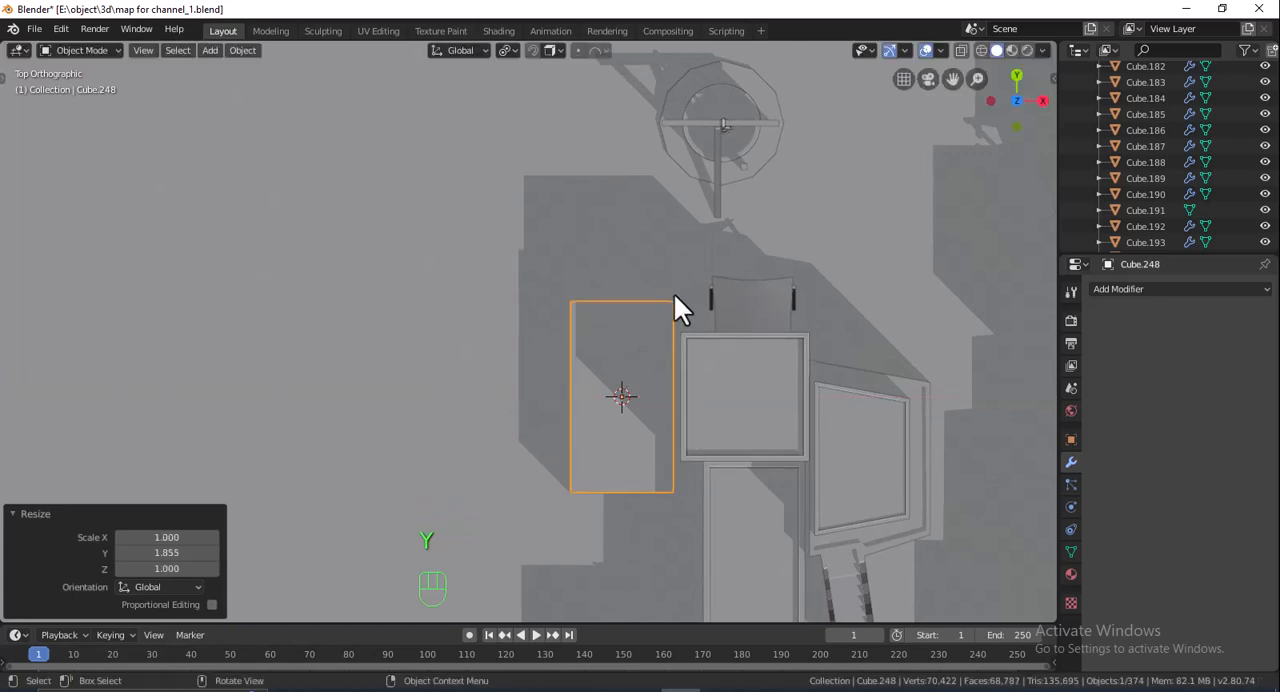
- Move the new block about -1.37 m along Y and -0.52 m along X beside the square-roofed house
key(g)
key(y)
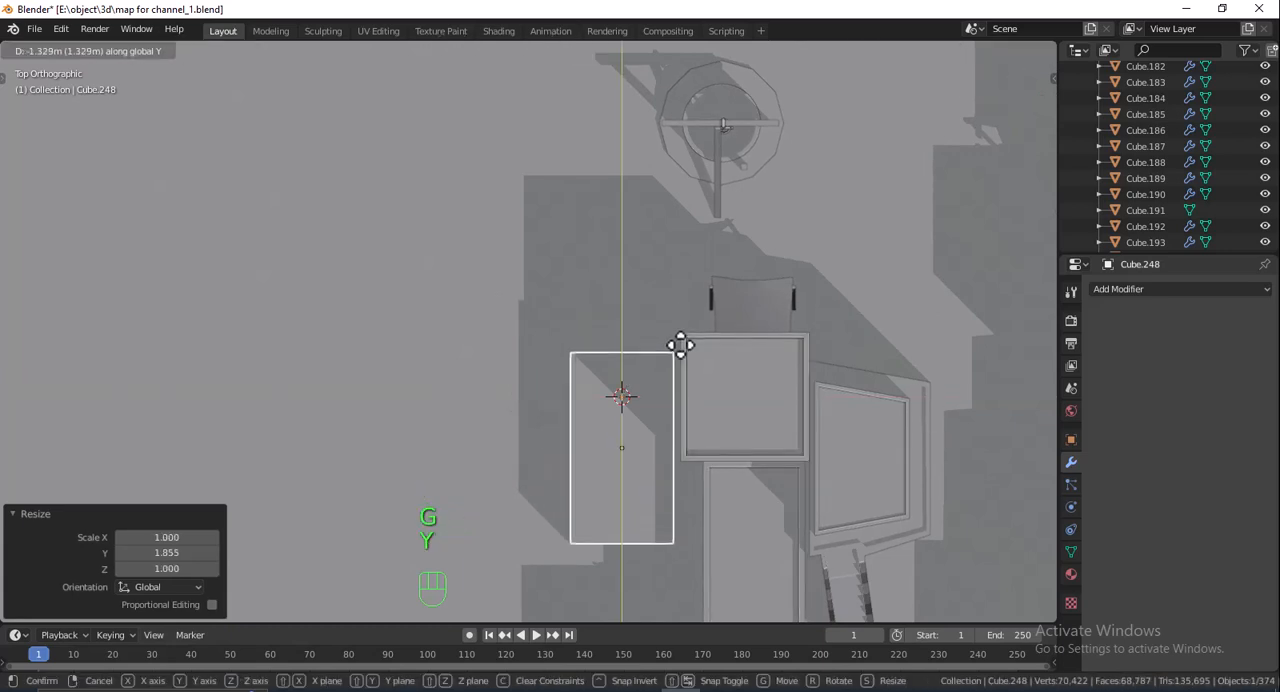
click(680, 346)
key(g)
key(x)
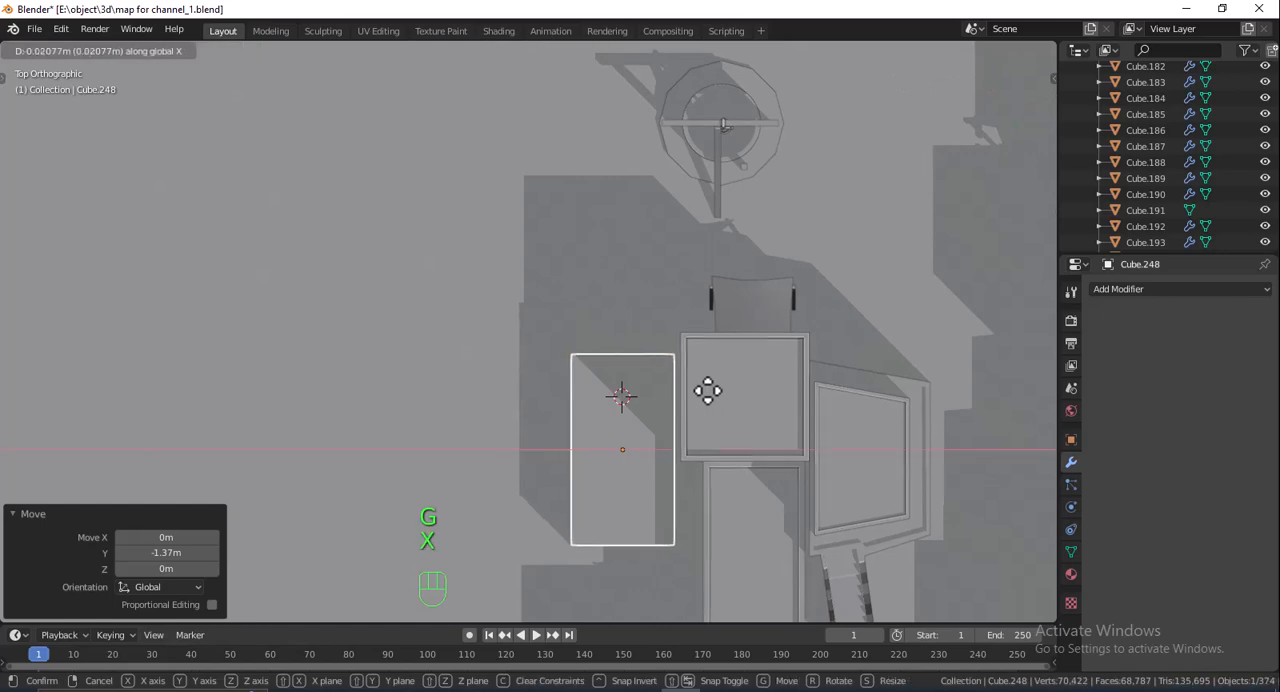
click(694, 391)
- Raise the block about 1.31 m along Z so it stands on the ground
middle_drag(694, 391, 591, 293)
key(g)
key(z)
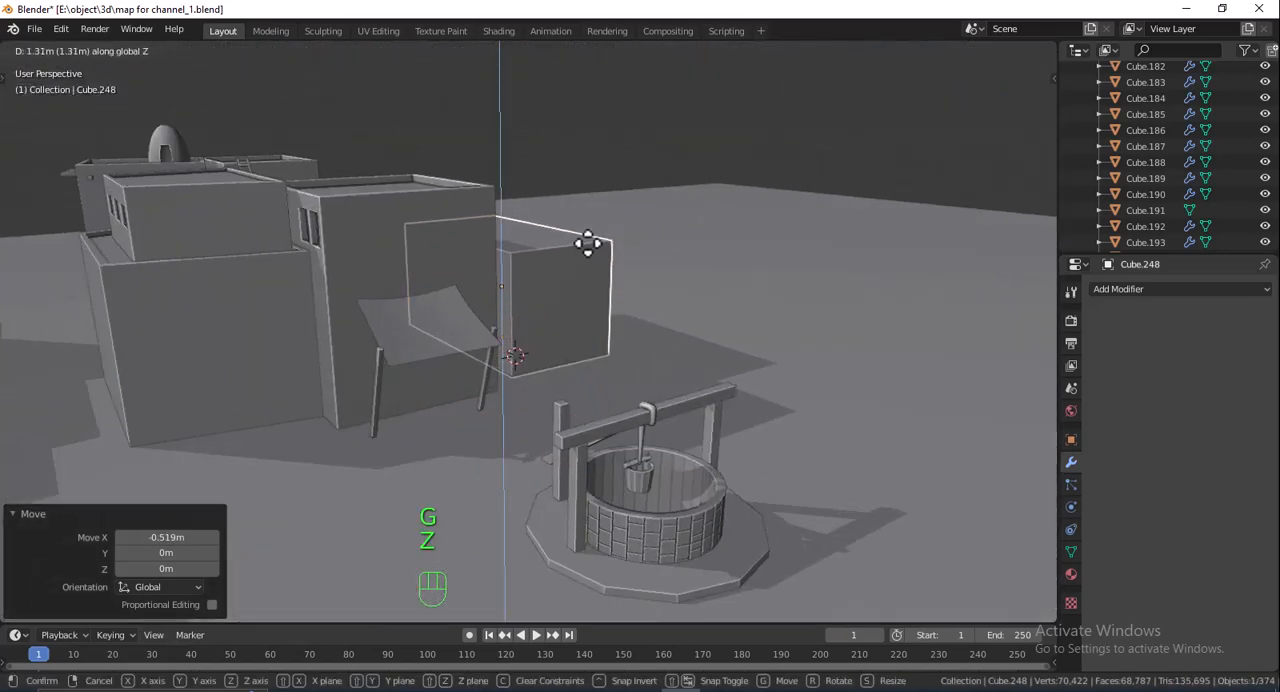
click(586, 243)
- Adjust the block's position beside the house along X and along Y
middle_drag(586, 241, 761, 336)
key(g)
key(x)
click(611, 277)
key(g)
key(y)
click(652, 229)
- Add one loop cut across the block's length and move it along Y, off-centre towards the well end
key(Tab)
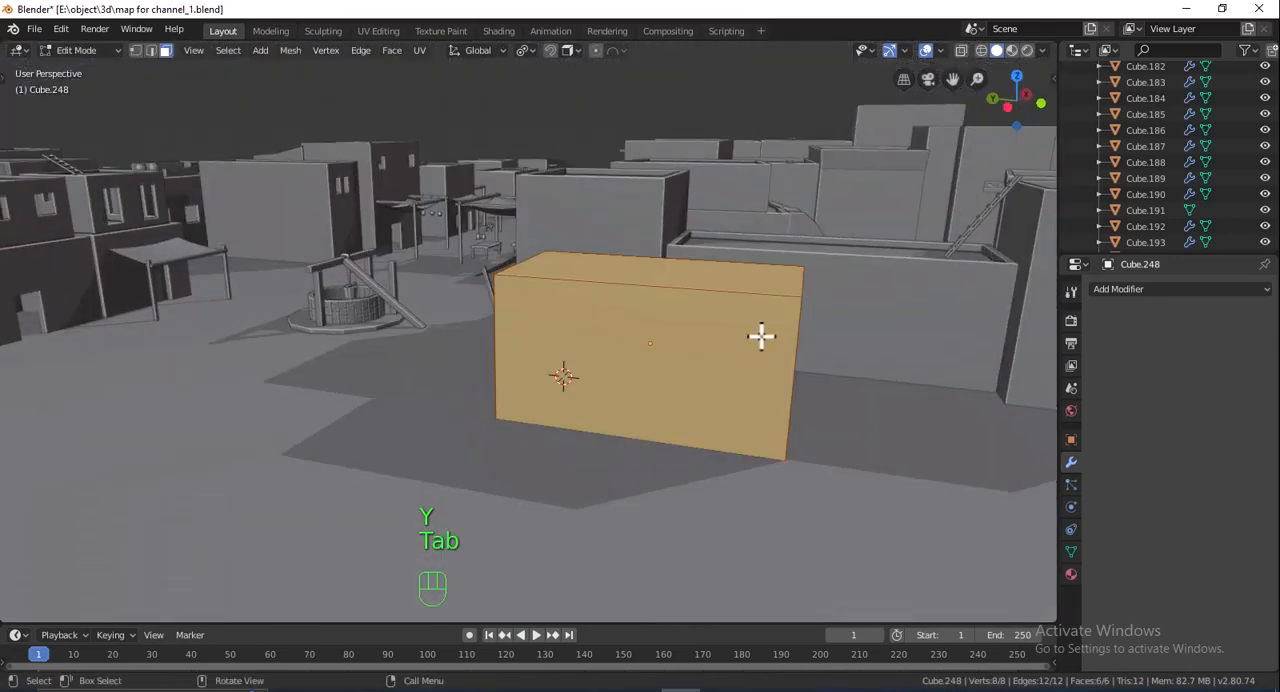
key(ctrl+r)
click(711, 309)
right_click(711, 309)
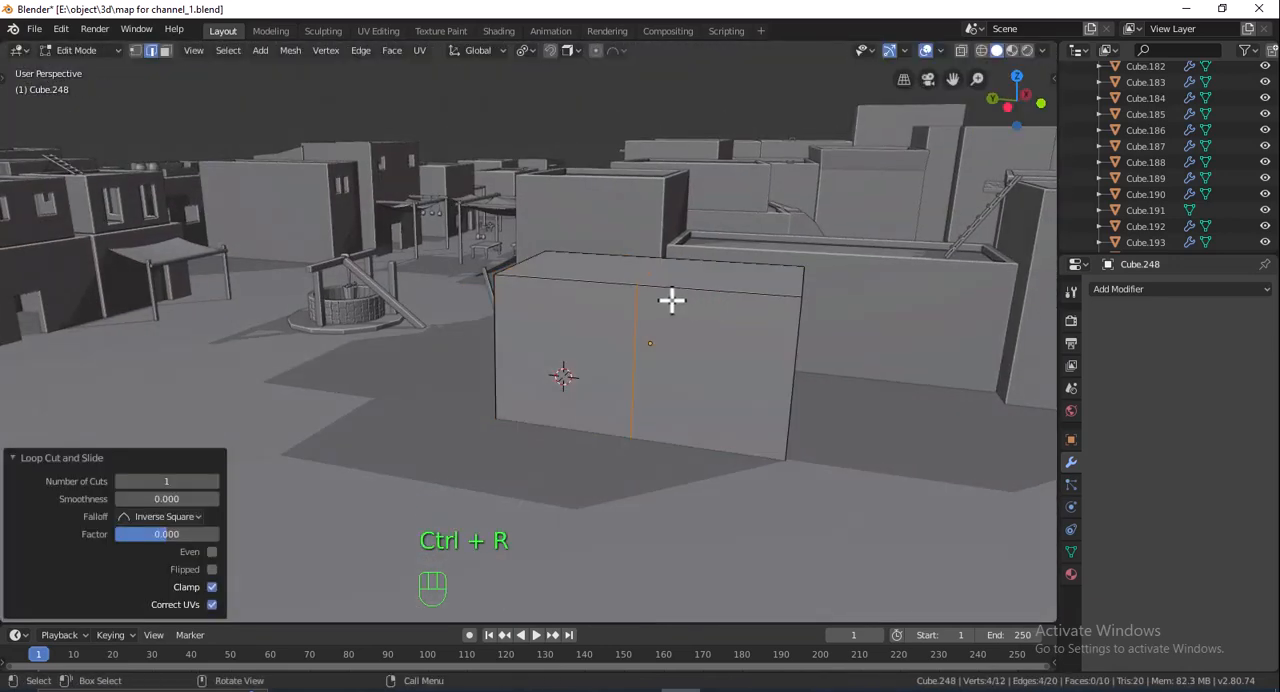
key(g)
key(y)
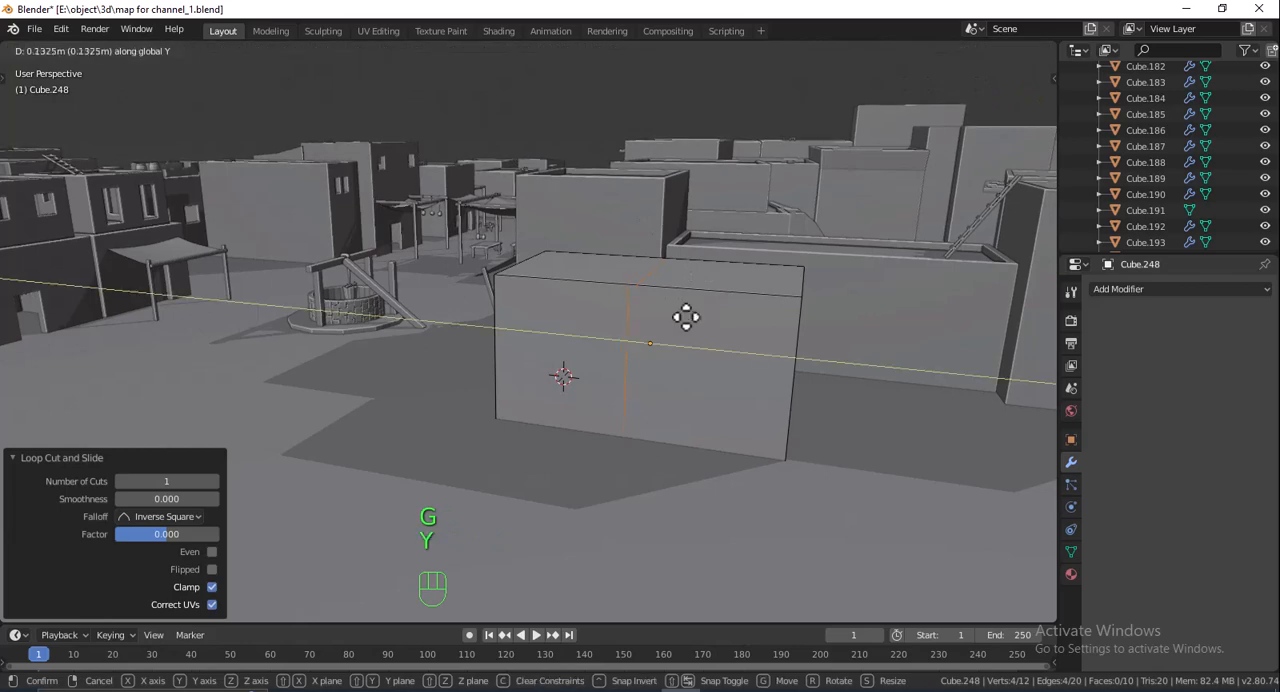
click(664, 317)
middle_drag(664, 317, 480, 349)
key(g)
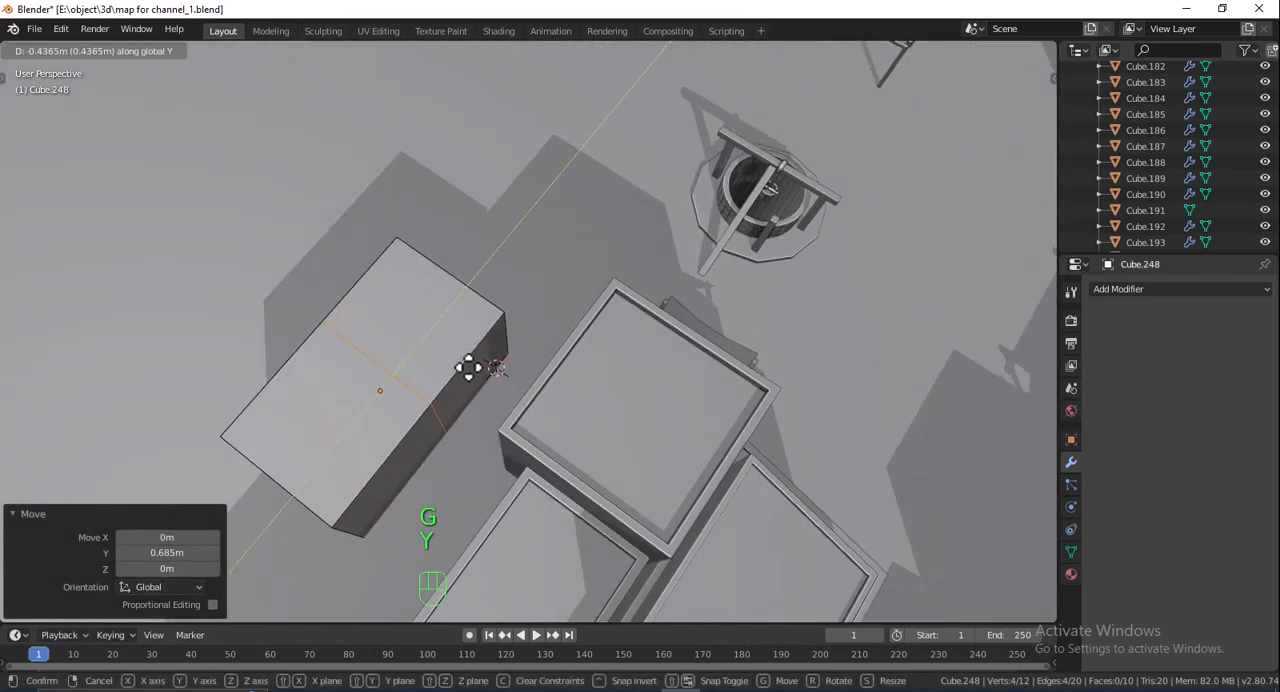
click(458, 382)
- Extrude the smaller top face of the split block upward to form a taller section
shift+middle_drag(412, 336, 806, 294)
key(3)
click(395, 298)
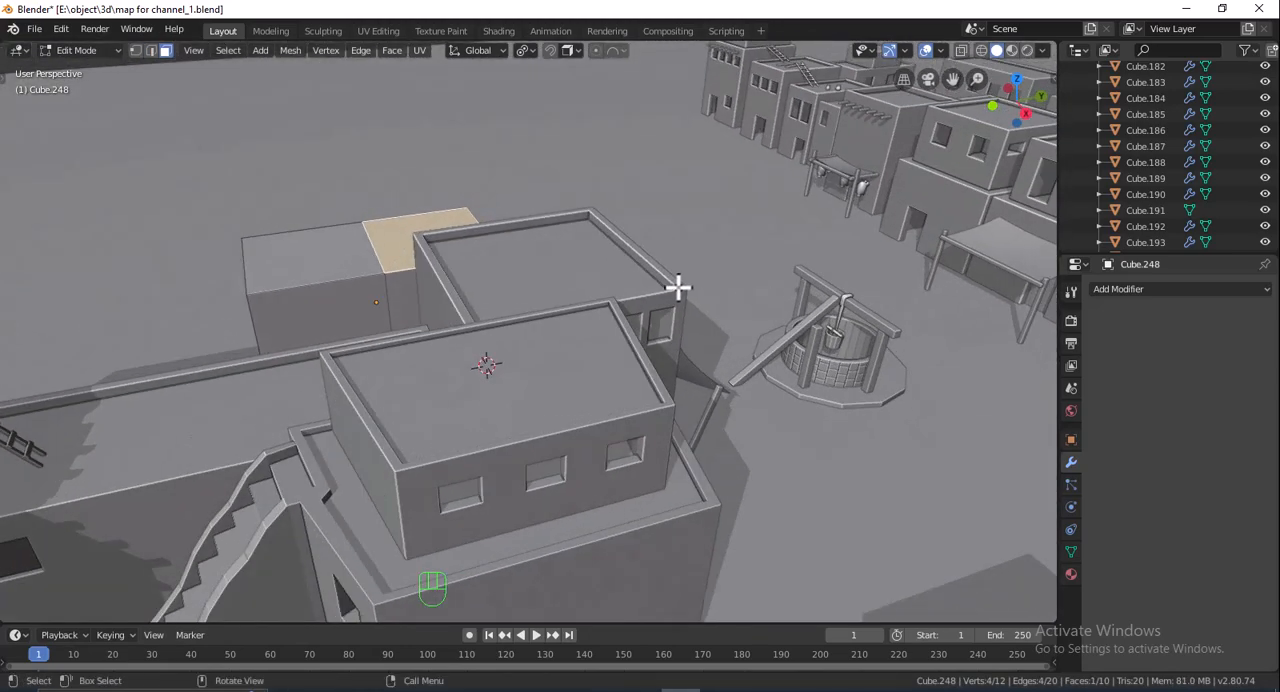
key(e)
click(669, 237)
key(Tab)
- Move the stepped block about -0.53 m along X beside the houses
middle_drag(537, 220, 500, 313)
key(g)
key(x)
click(569, 284)
- Add a cube behind the stepped block, scale it uniformly by about 1.35 and stretch it along Y by about 1.5
key(shift+a)
mouse_move(533, 304)
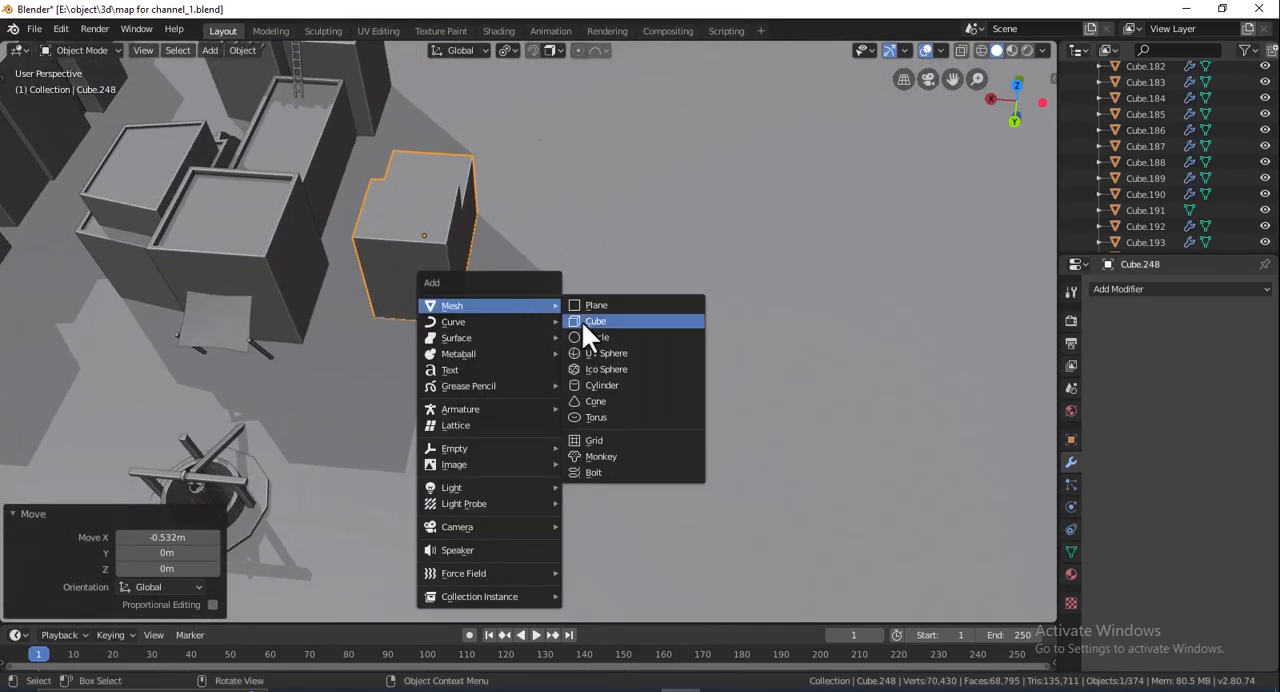
click(581, 320)
middle_drag(581, 298, 633, 337)
key(s)
click(592, 300)
key(s)
key(x)
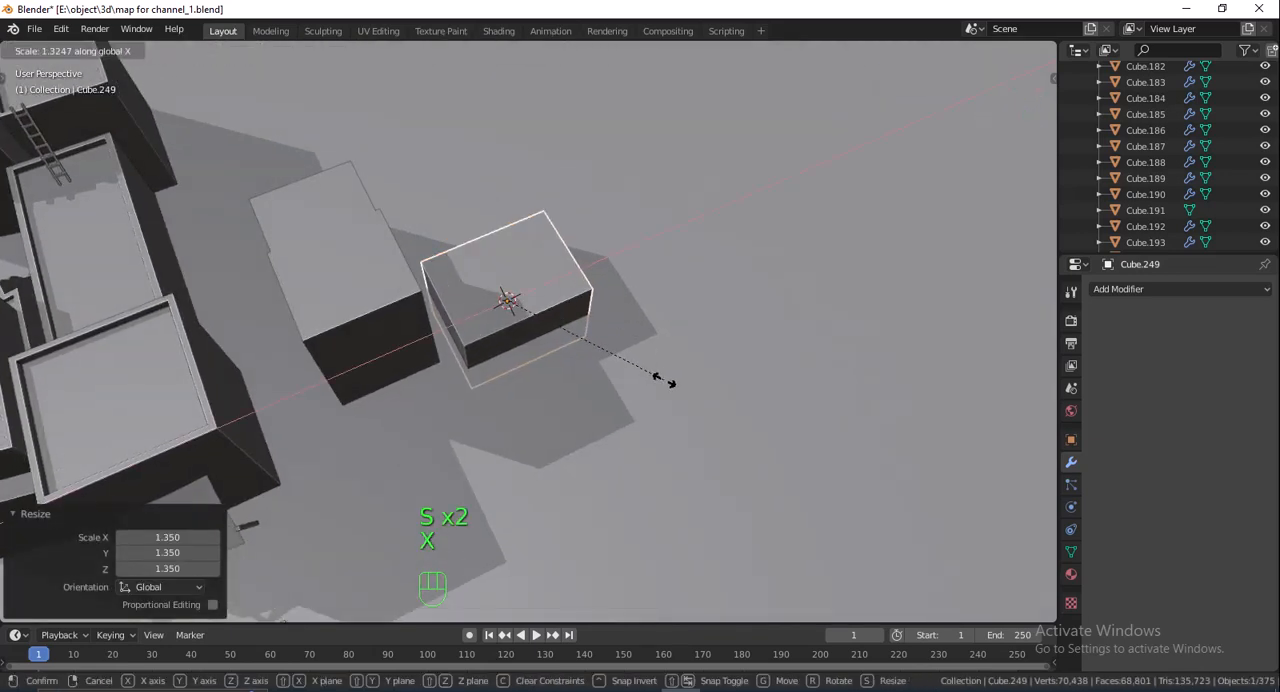
key(y)
click(681, 394)
- Move the new cube about -1.14 m along Y and raise it about 1.15 m along Z
key(g)
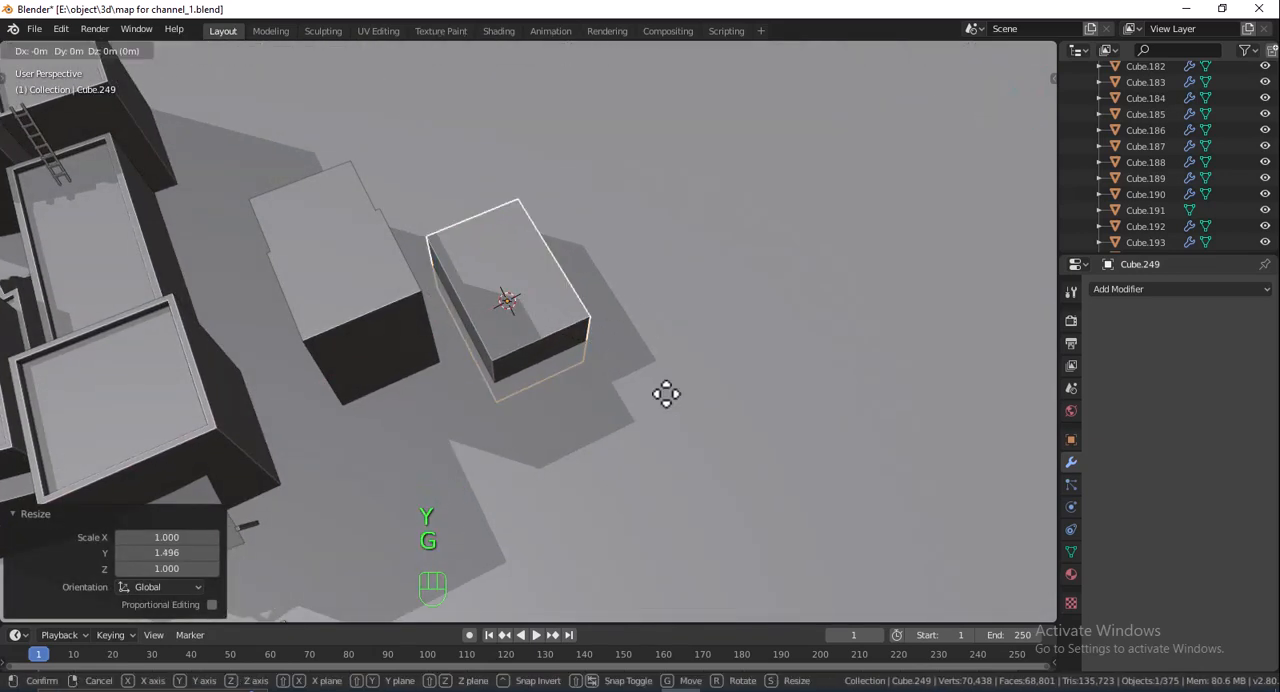
key(y)
click(628, 349)
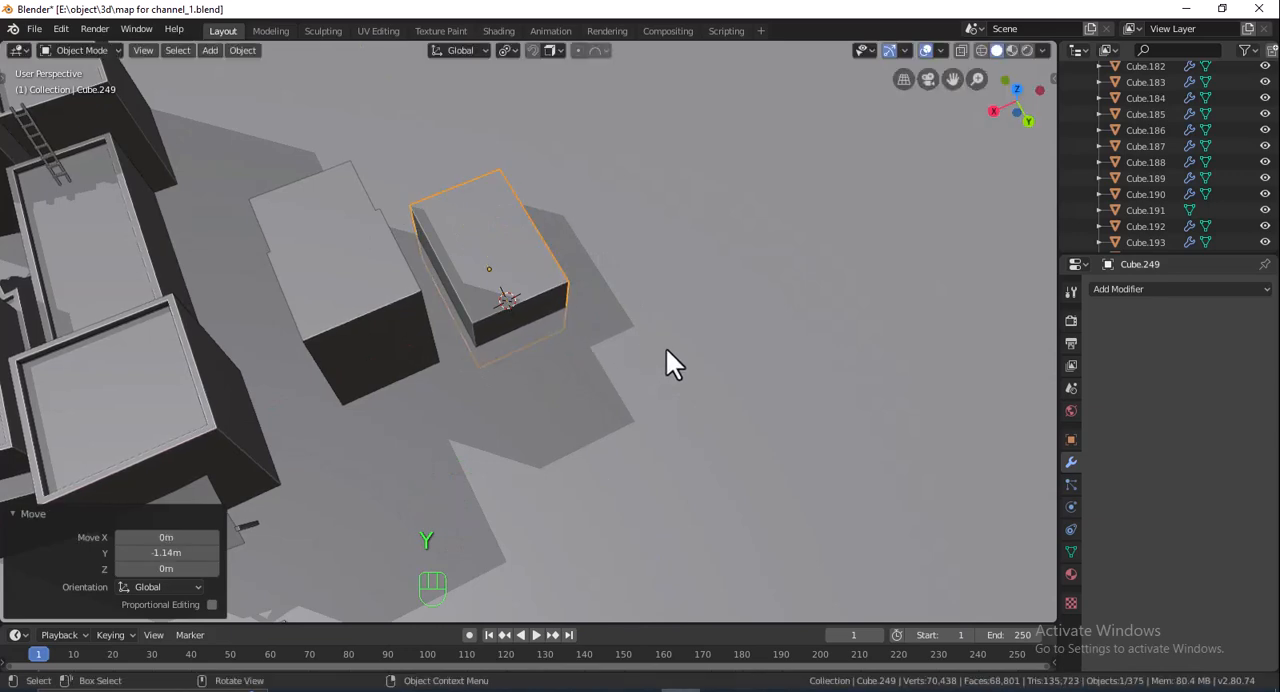
middle_drag(668, 360, 472, 297)
key(g)
key(z)
click(580, 288)
- Move the raised cube about -2 m along X away from the stepped block and adjust its position along Y
scroll(460, 315, down, 8)
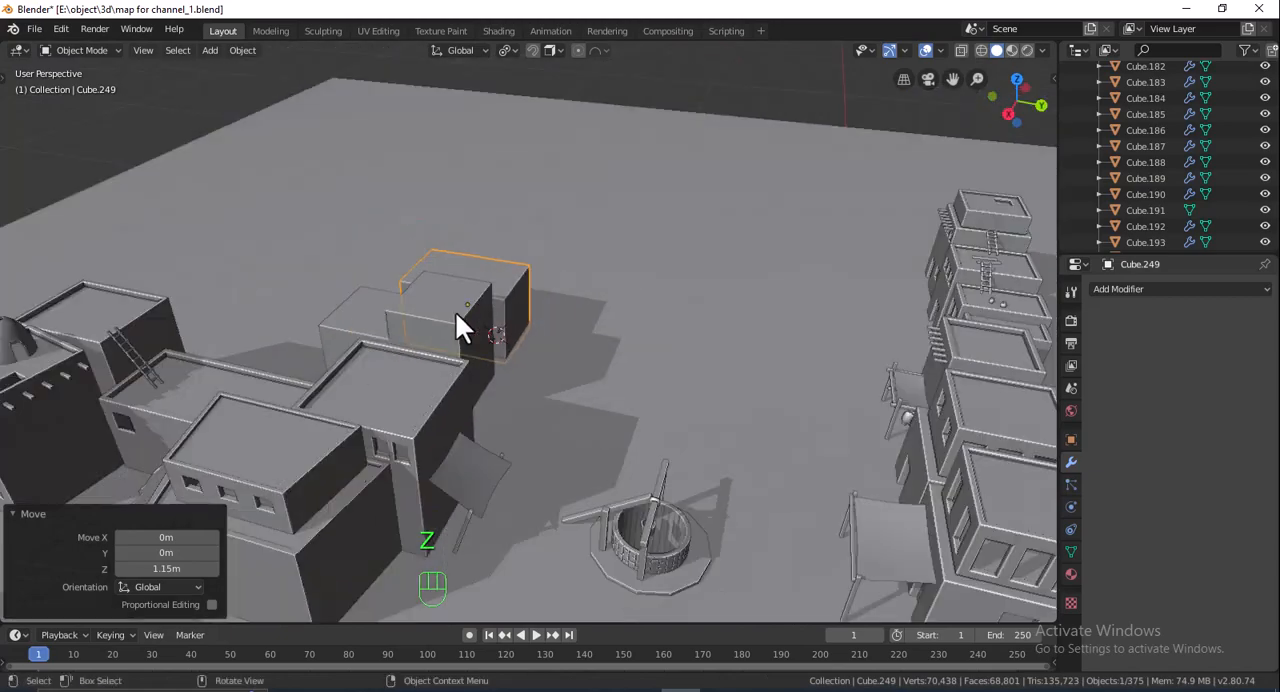
scroll(588, 394, down, 2)
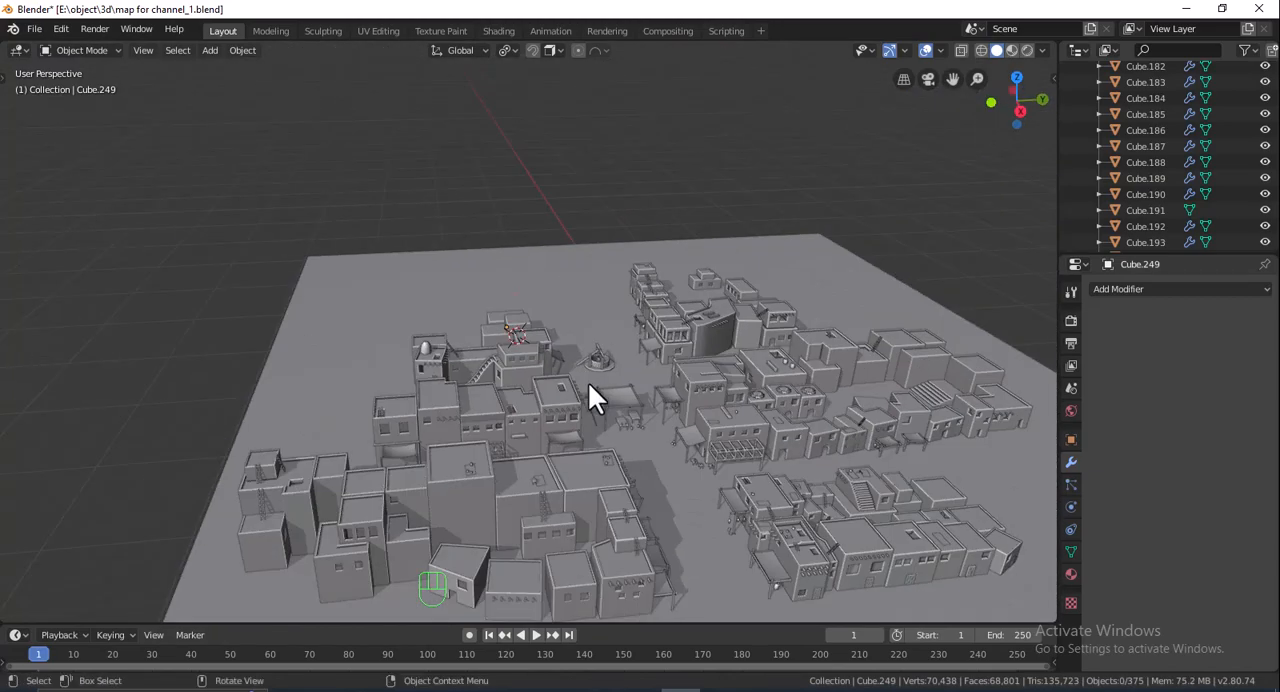
scroll(588, 383, up, 5)
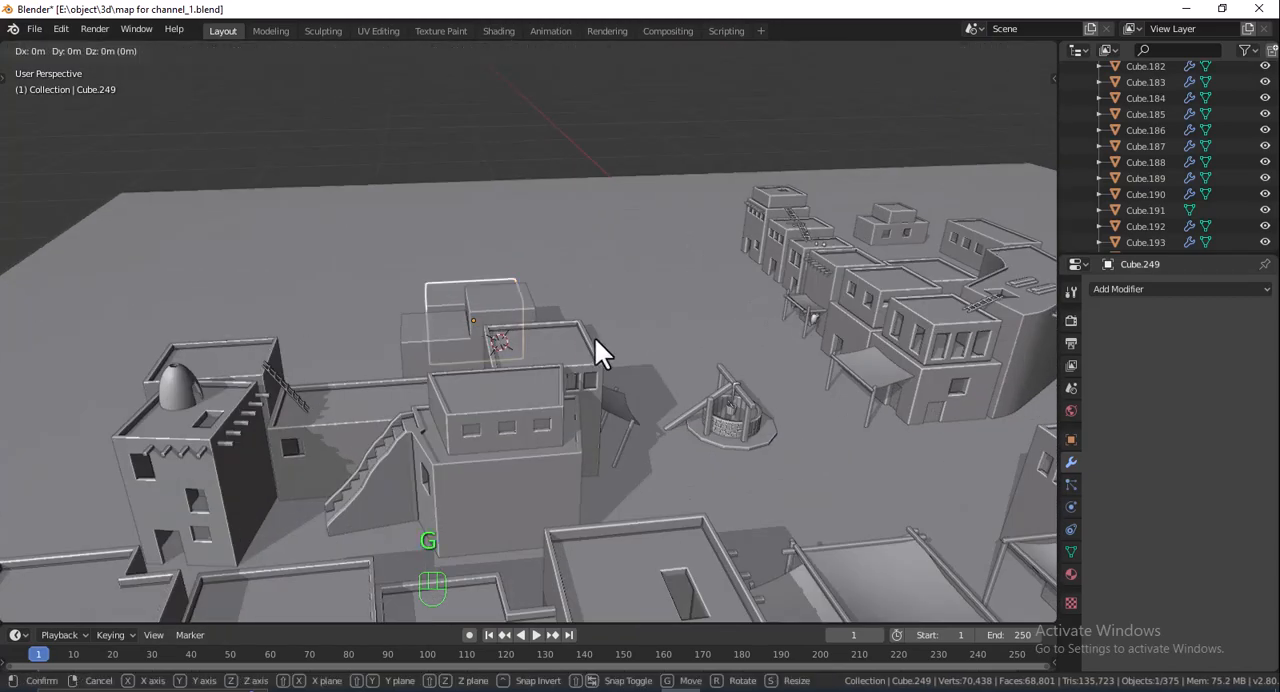
key(g)
key(x)
click(576, 316)
key(g)
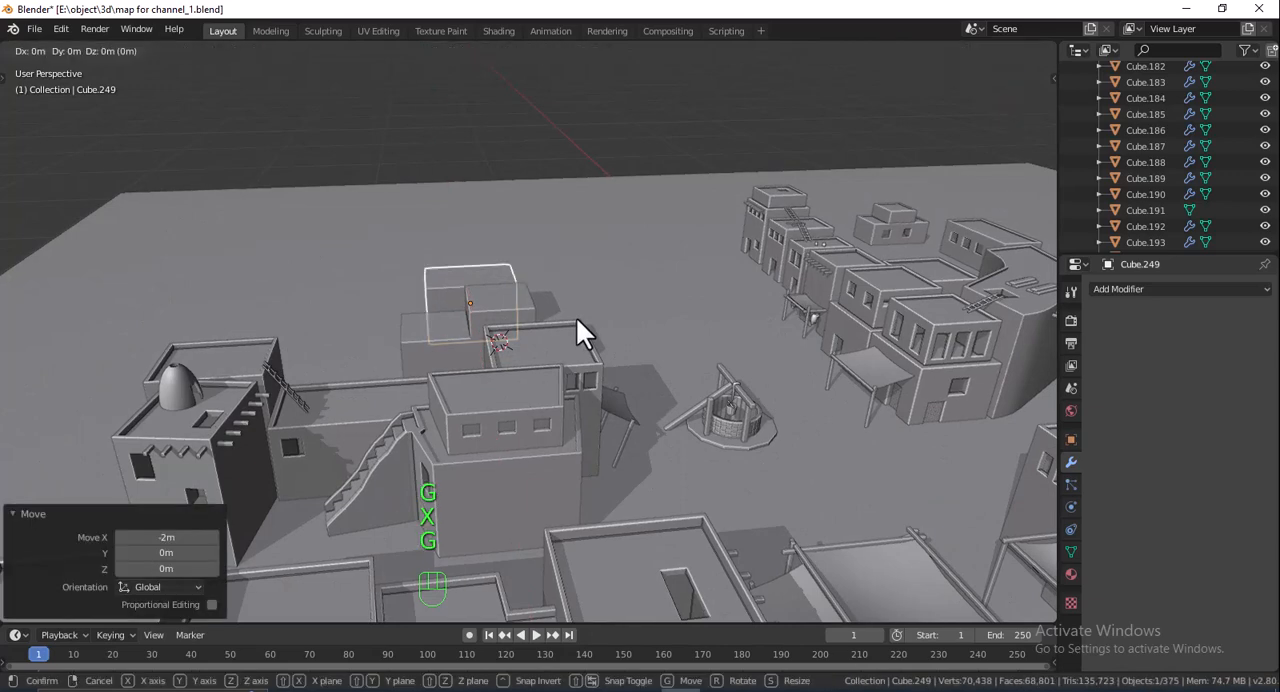
key(y)
click(567, 314)
click(580, 272)
- Add another cube behind the last block and scale it uniformly by about 1.47
scroll(582, 290, down, 3)
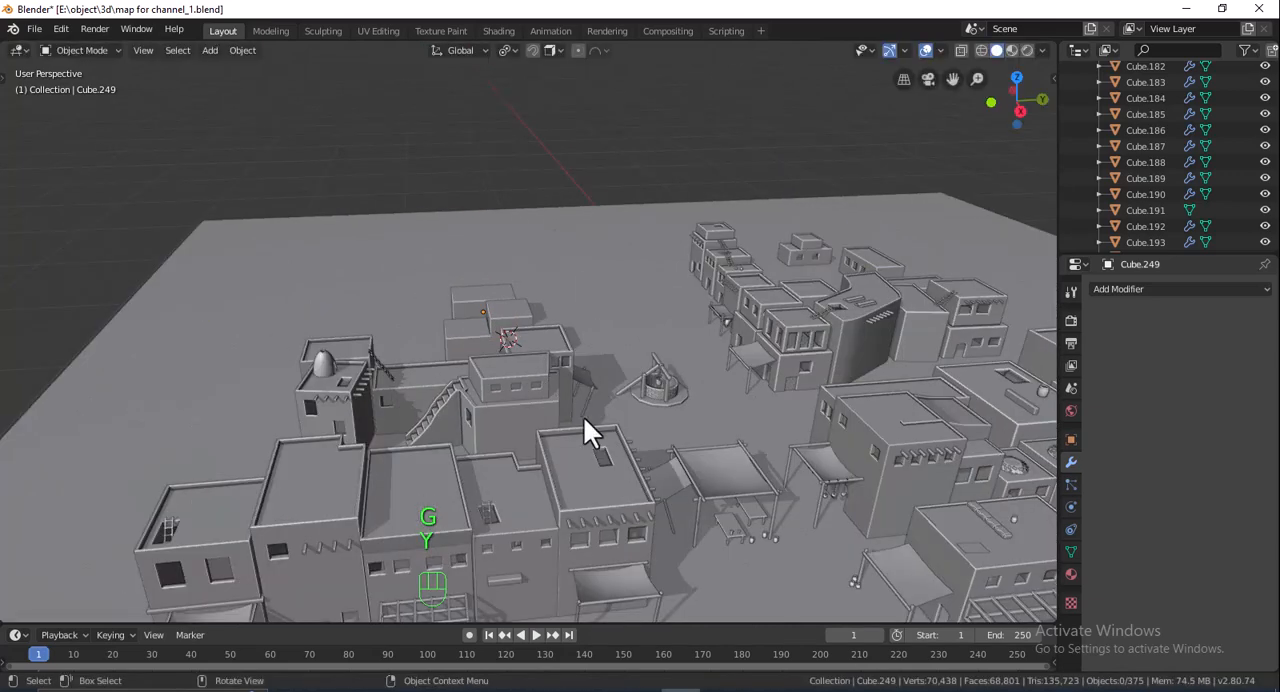
scroll(609, 306, up, 4)
shift+middle_drag(609, 306, 424, 366)
shift+middle_drag(424, 366, 473, 458)
key(shift+a)
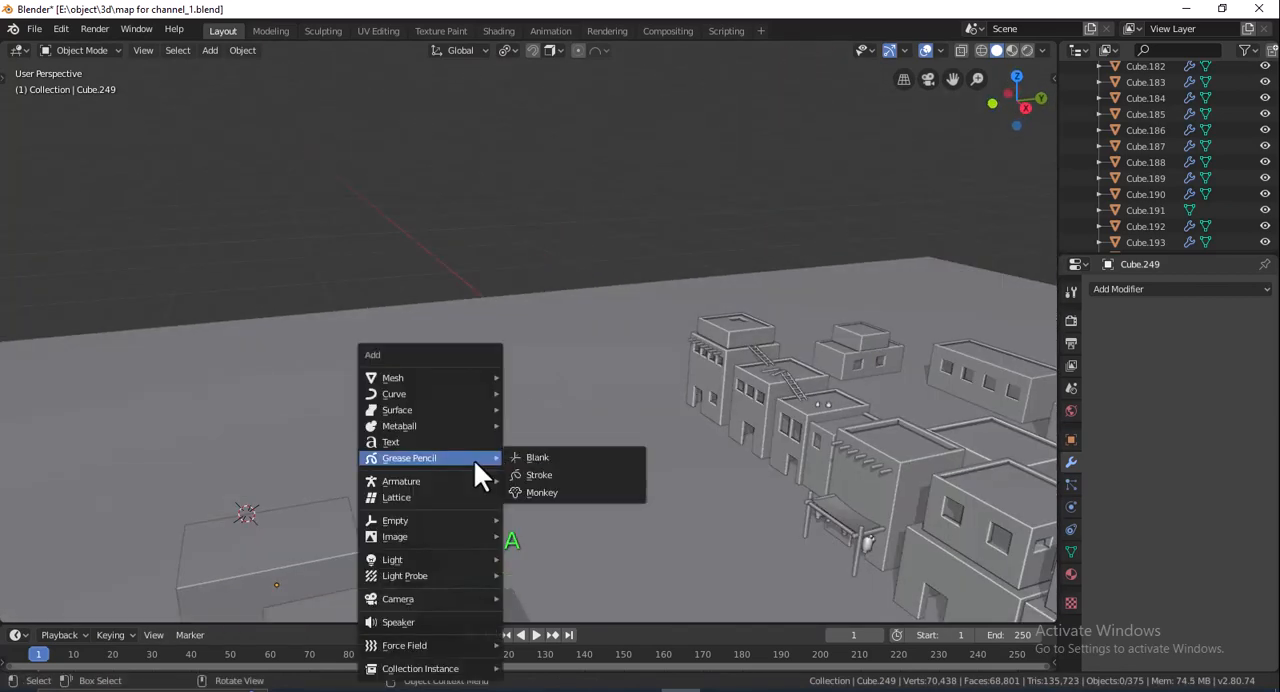
mouse_move(432, 378)
click(536, 393)
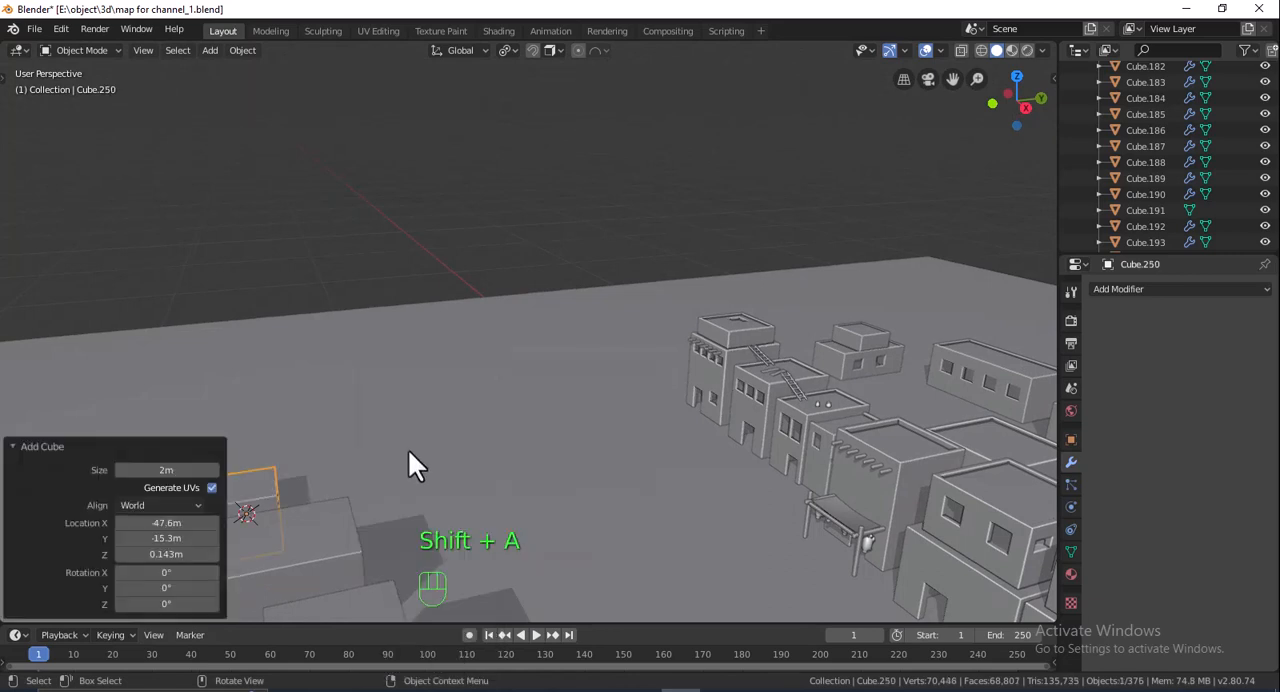
scroll(408, 449, up, 5)
key(s)
click(646, 426)
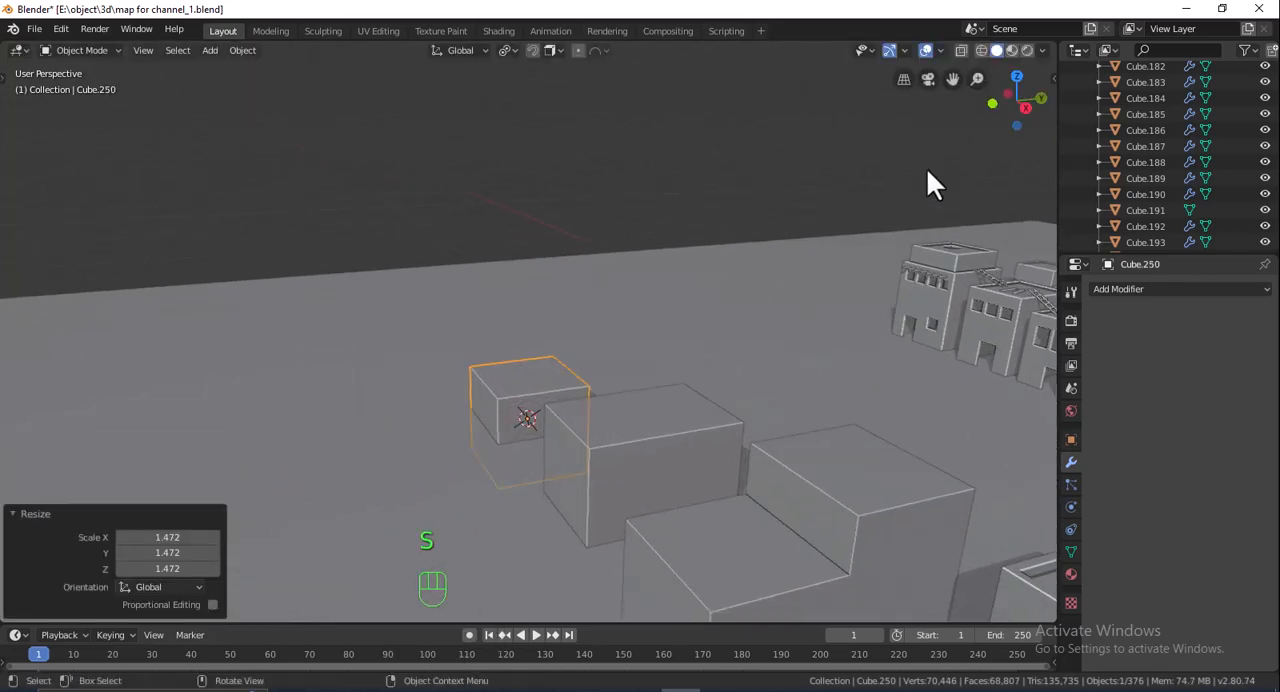
- In top view, move the cube about 1.45 m along X and 0.61 m along Y, enlarge it, and shift it about -0.23 m along Y
click(1024, 77)
shift+middle_drag(655, 420, 673, 458)
scroll(663, 390, up, 2)
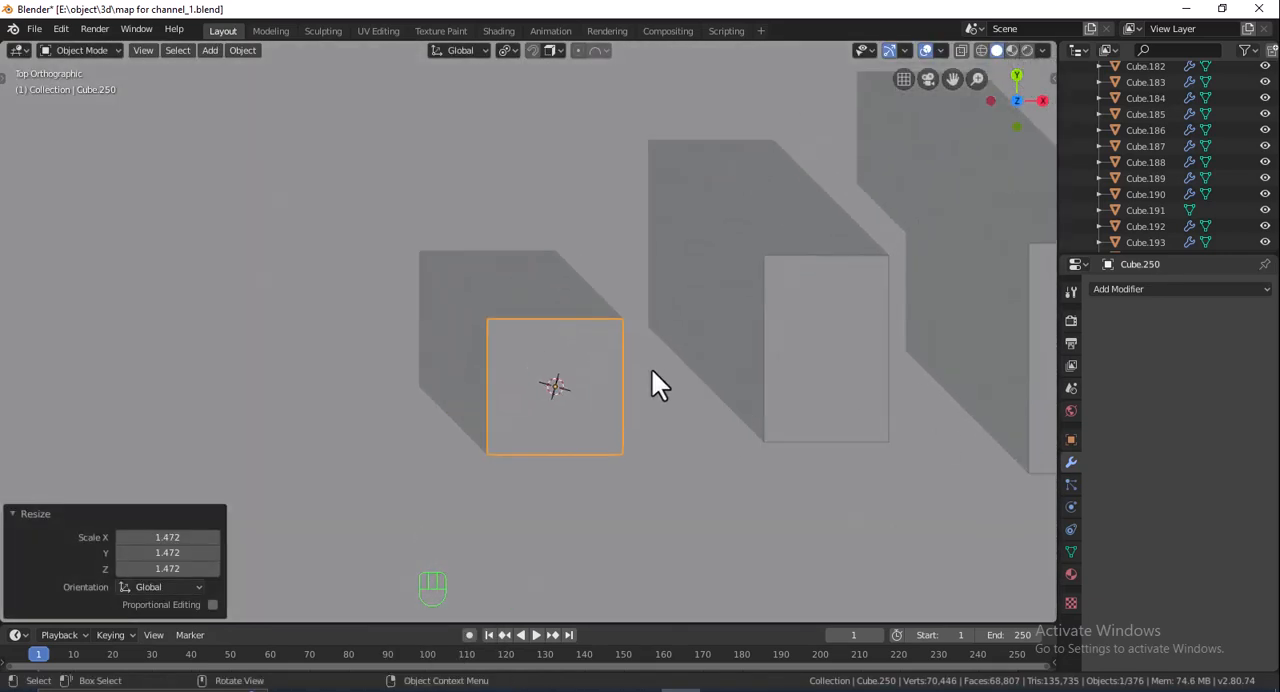
key(g)
click(715, 340)
key(s)
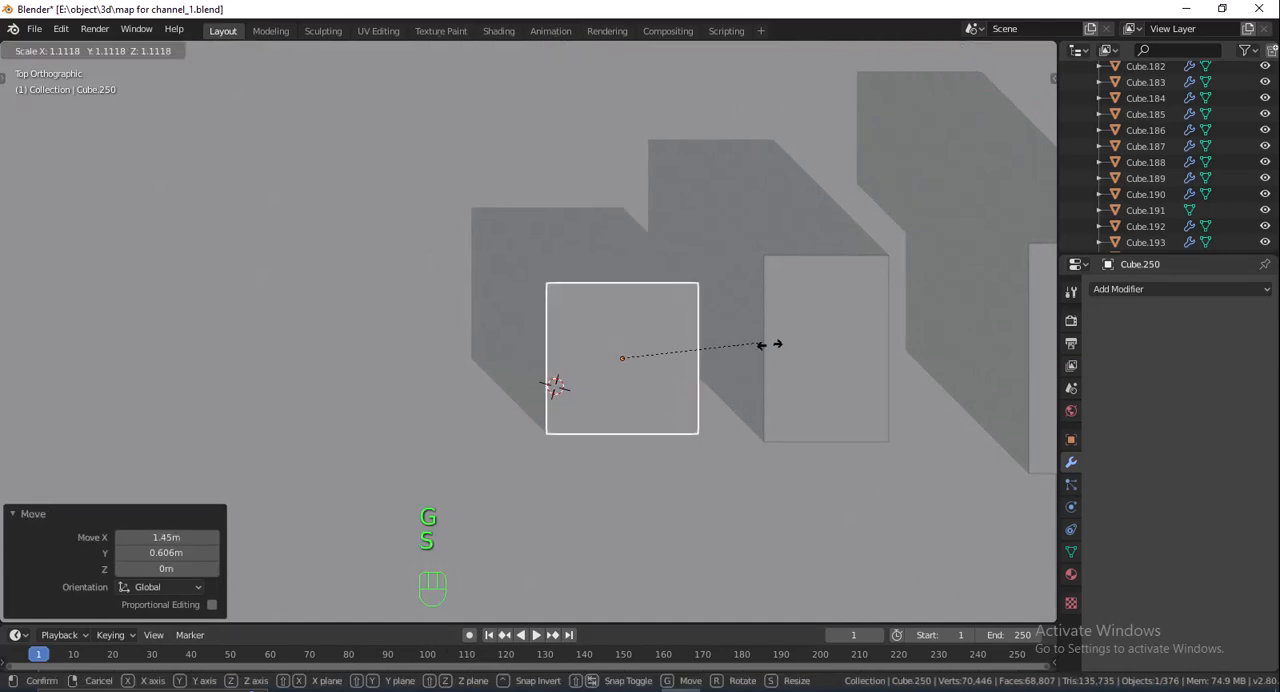
click(823, 356)
key(g)
click(823, 360)
- Duplicate the cube with a diagonal offset overlapping the original and stretch the copy along Z as a cutter
key(shift+d)
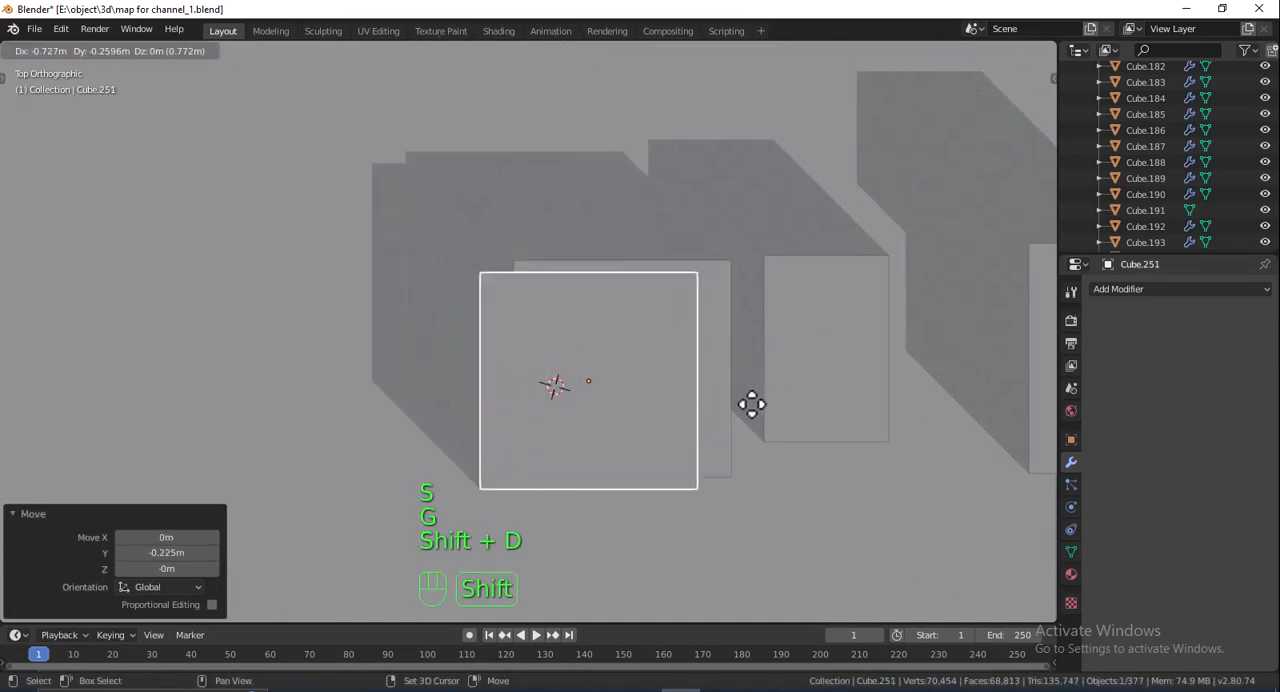
click(677, 457)
middle_drag(677, 457, 606, 240)
scroll(602, 245, down, 3)
key(s)
key(z)
click(552, 190)
- Cut the overlapping copy out of the original cube with an applied Boolean Difference modifier and delete the cutter
click(621, 302)
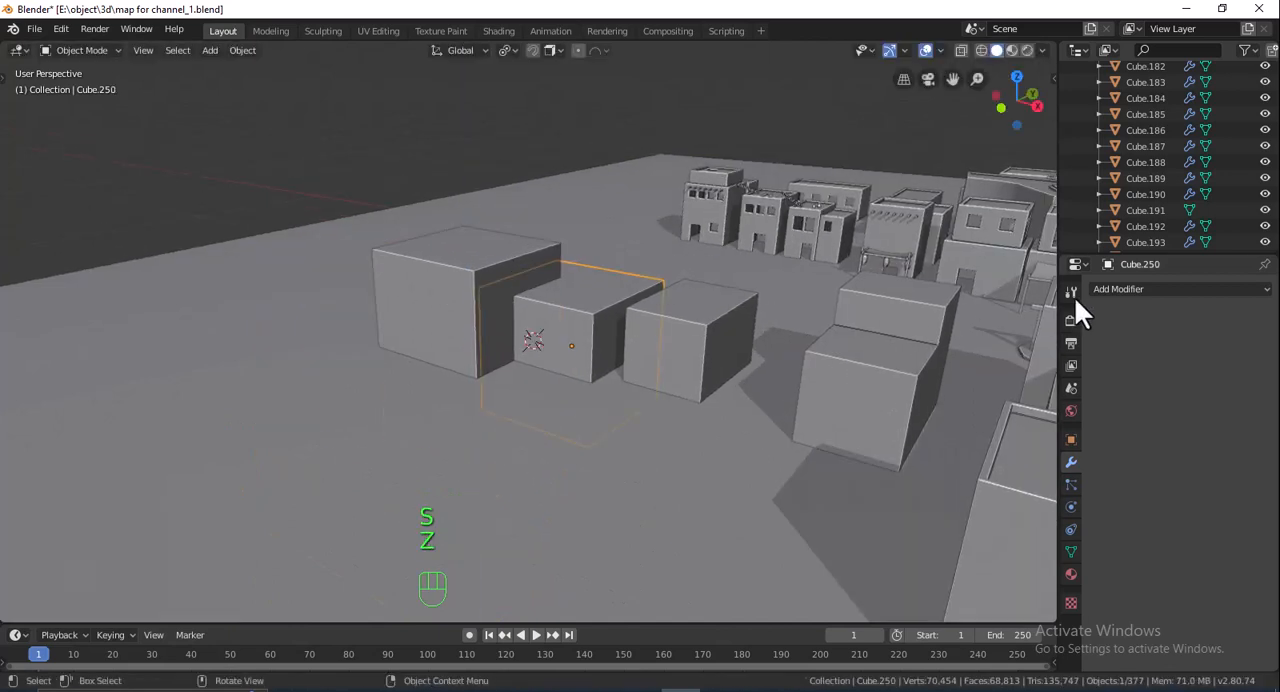
click(1100, 289)
click(963, 360)
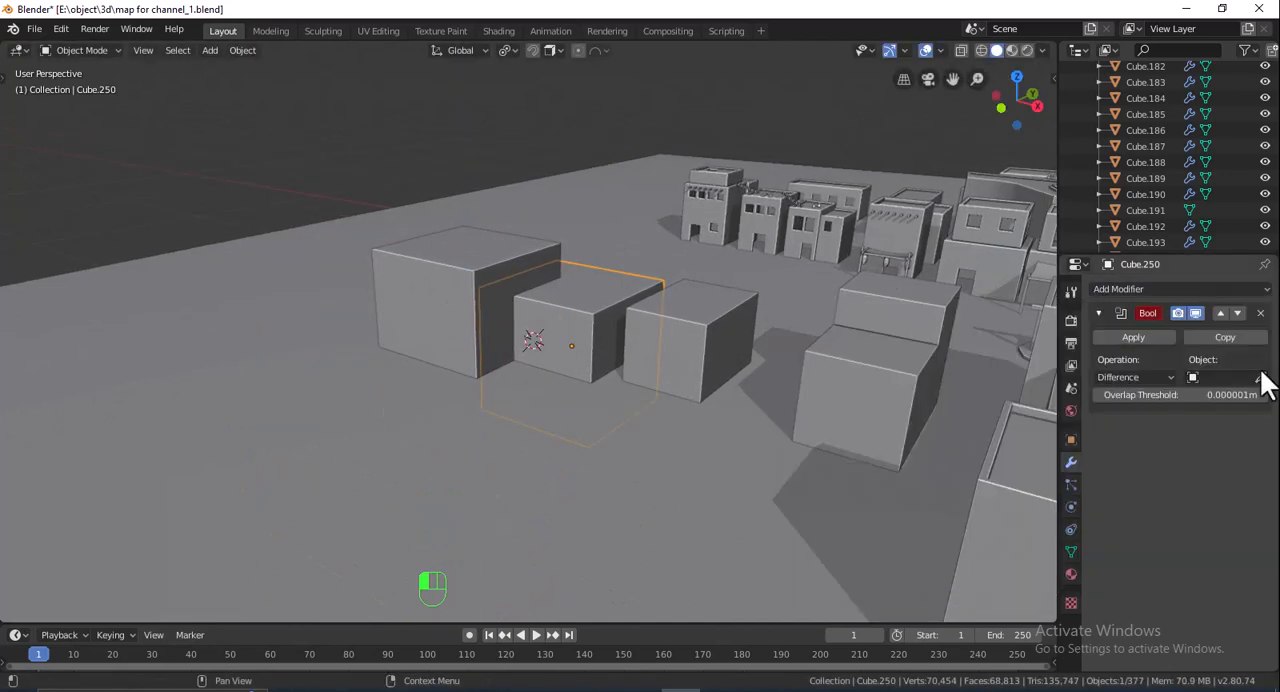
click(1133, 338)
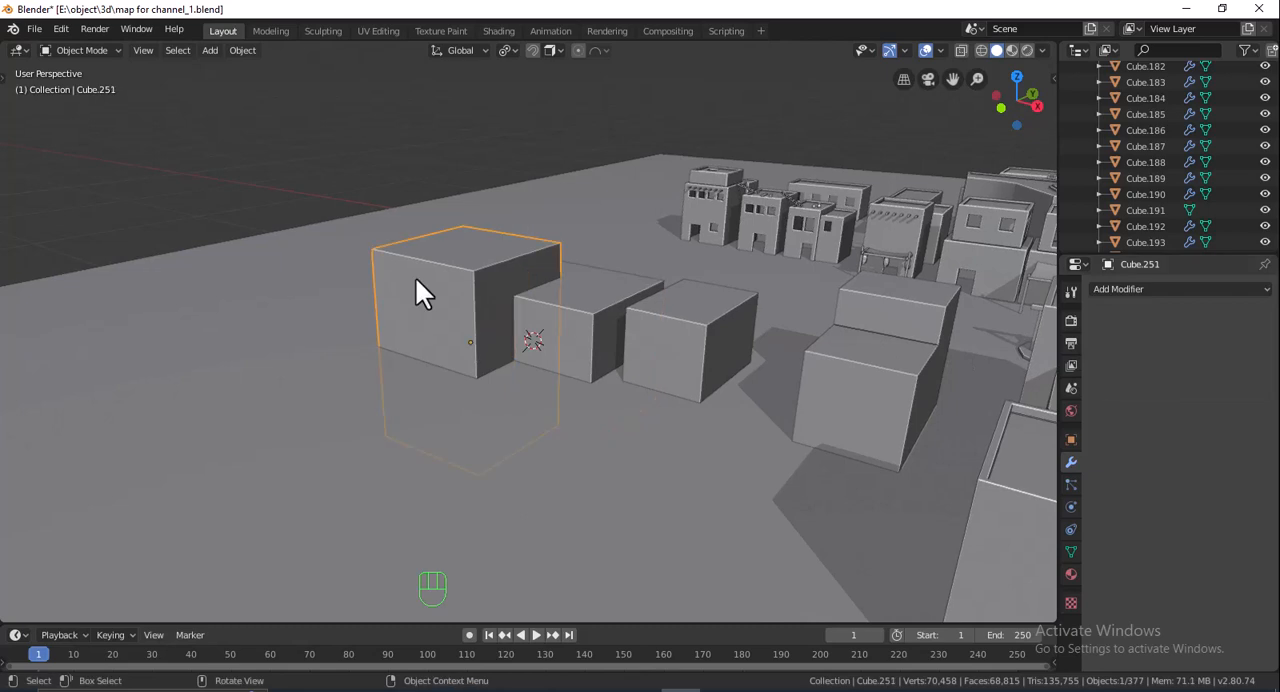
key(Delete)
- Raise the notched block 2.1 m along Z
middle_drag(572, 286, 489, 295)
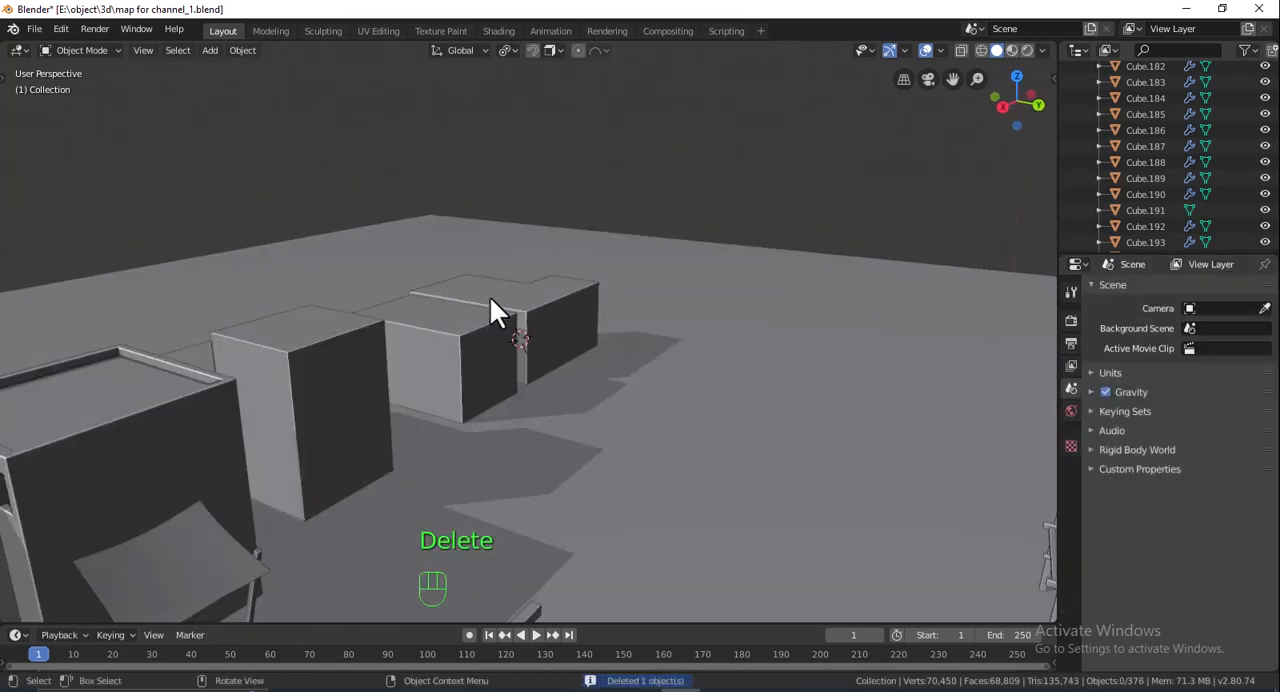
click(555, 353)
key(g)
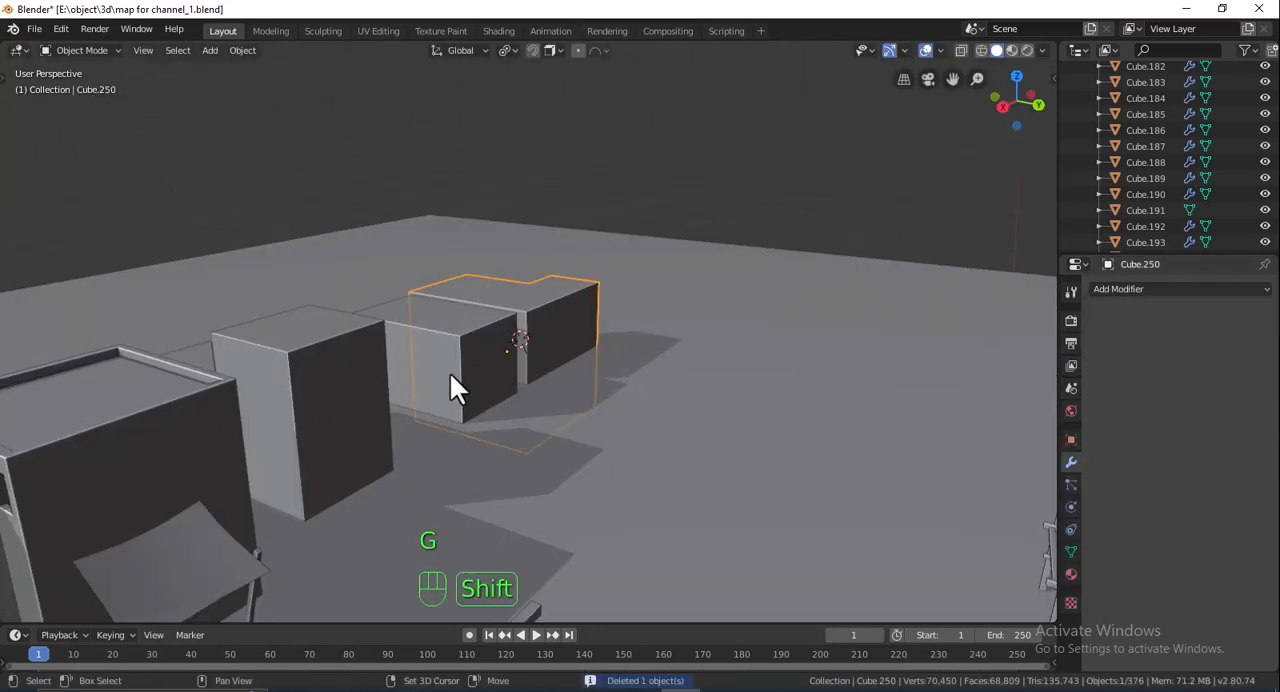
right_click(554, 330)
key(g)
key(z)
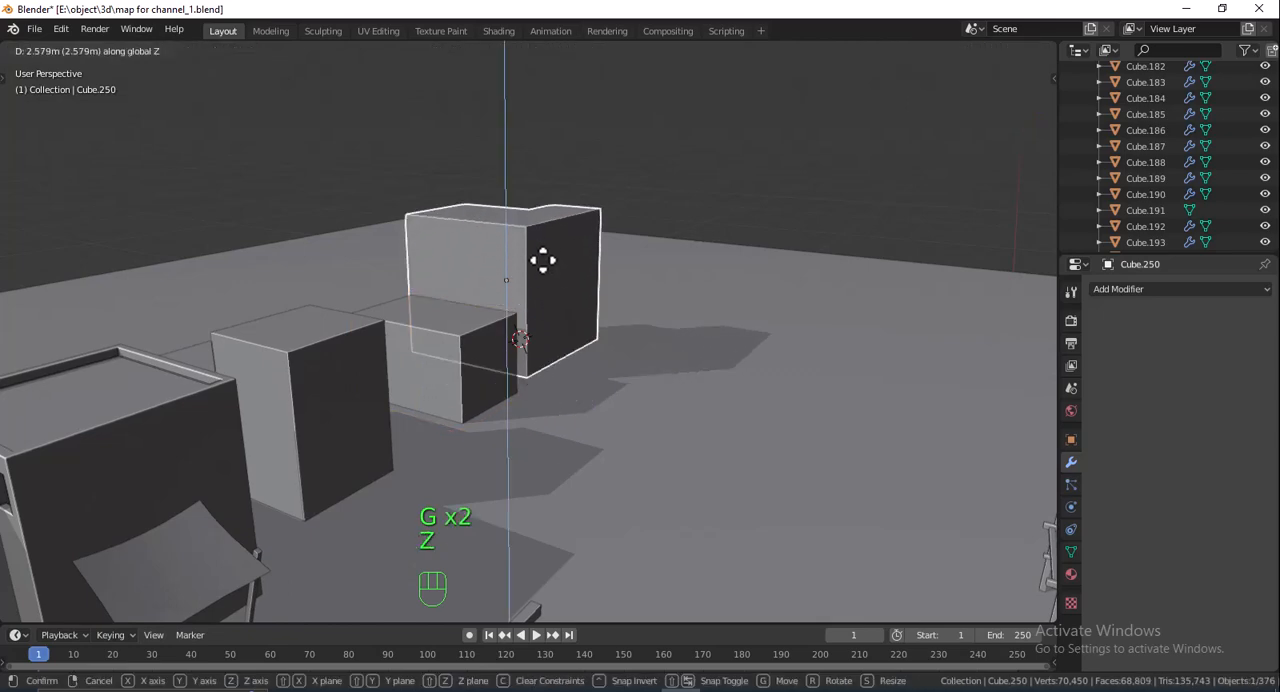
click(560, 308)
middle_drag(566, 310, 661, 302)
scroll(646, 305, down, 4)
scroll(580, 319, up, 2)
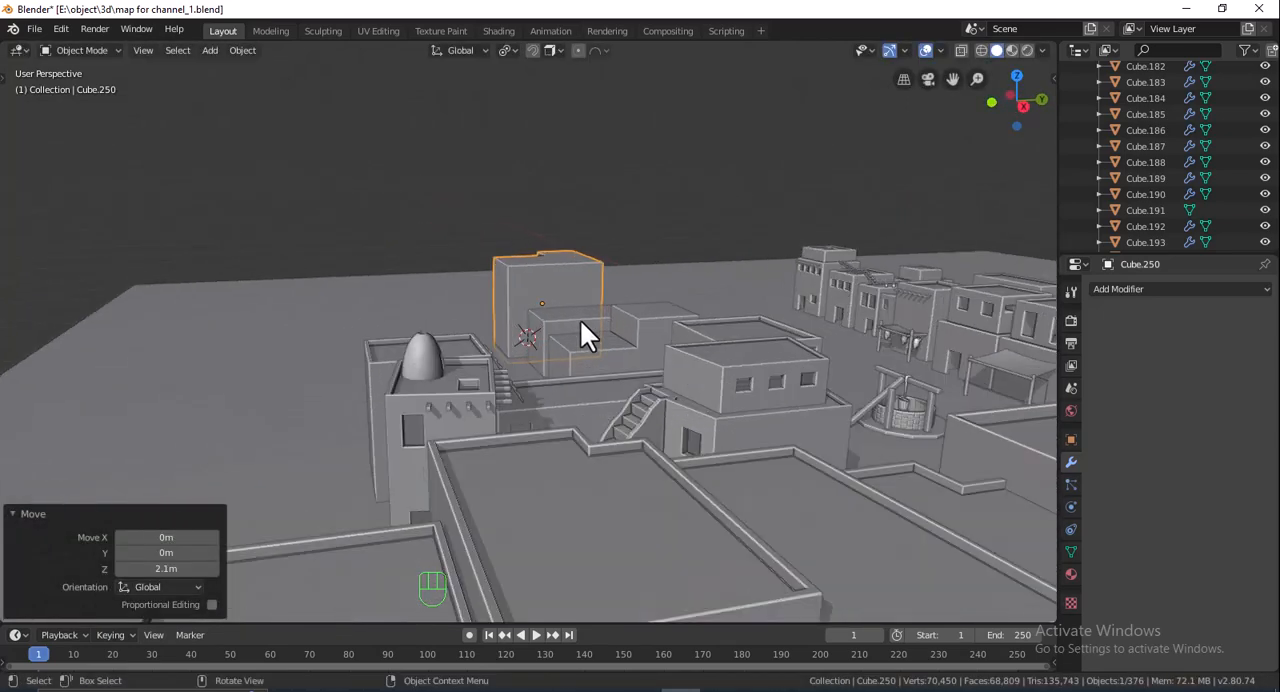
click(625, 369)
- Add a cube behind the notched block, scale it uniformly by about 2.07 and stretch it along Y by about 1.45
middle_drag(667, 308, 643, 352)
key(shift+a)
mouse_move(482, 273)
click(549, 286)
key(s)
click(604, 305)
key(s)
key(y)
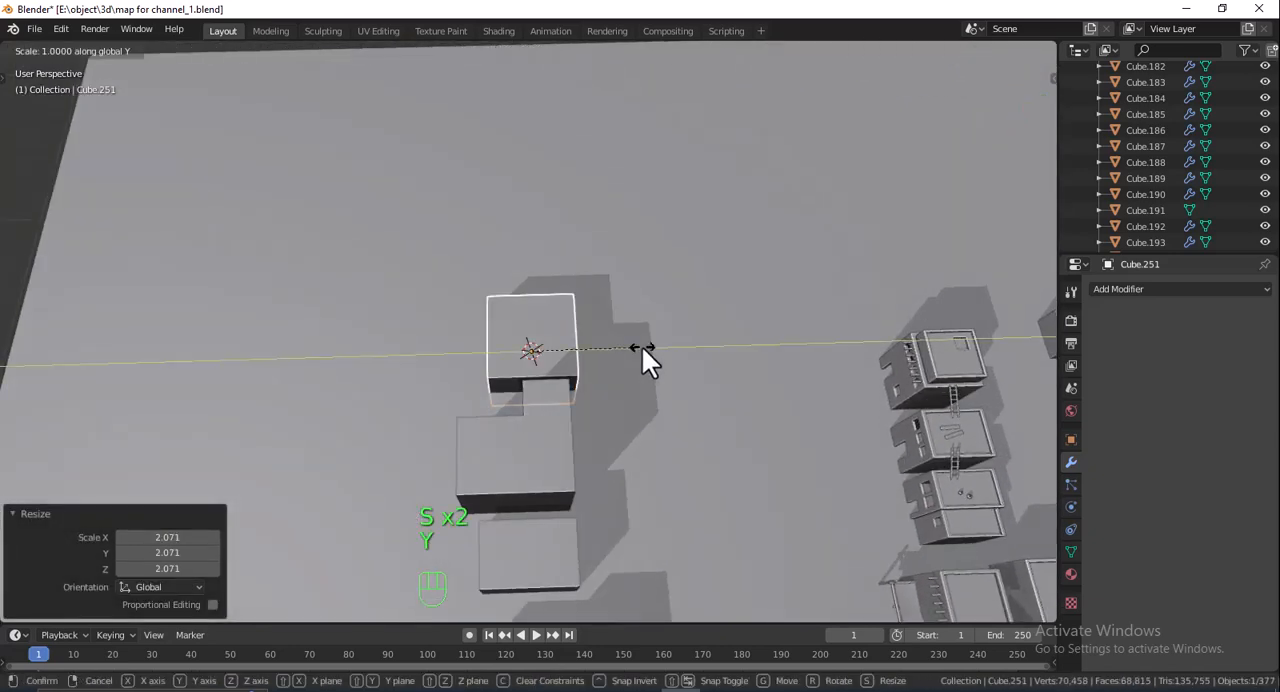
click(690, 345)
- Move the stretched cube about -2 m along Y behind the notched block
key(g)
key(y)
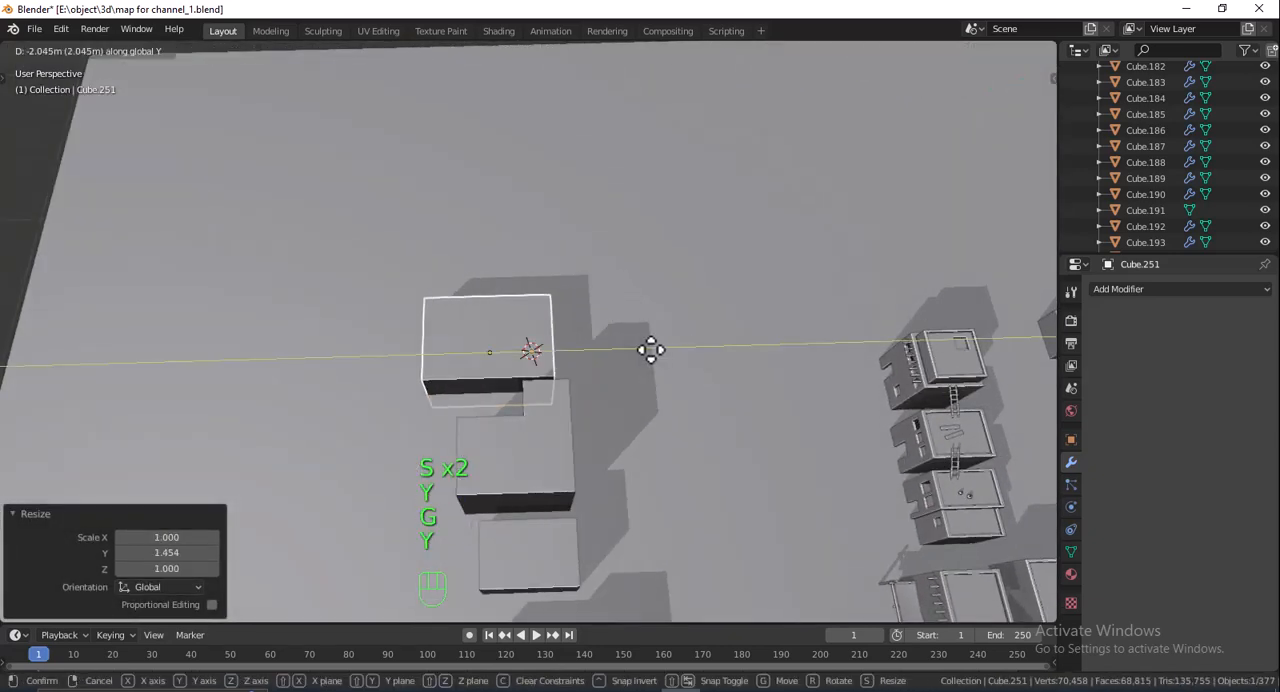
click(658, 351)
- Add one loop cut across the new block's length and slide it off-centre towards the street side
key(Tab)
middle_drag(658, 351, 556, 334)
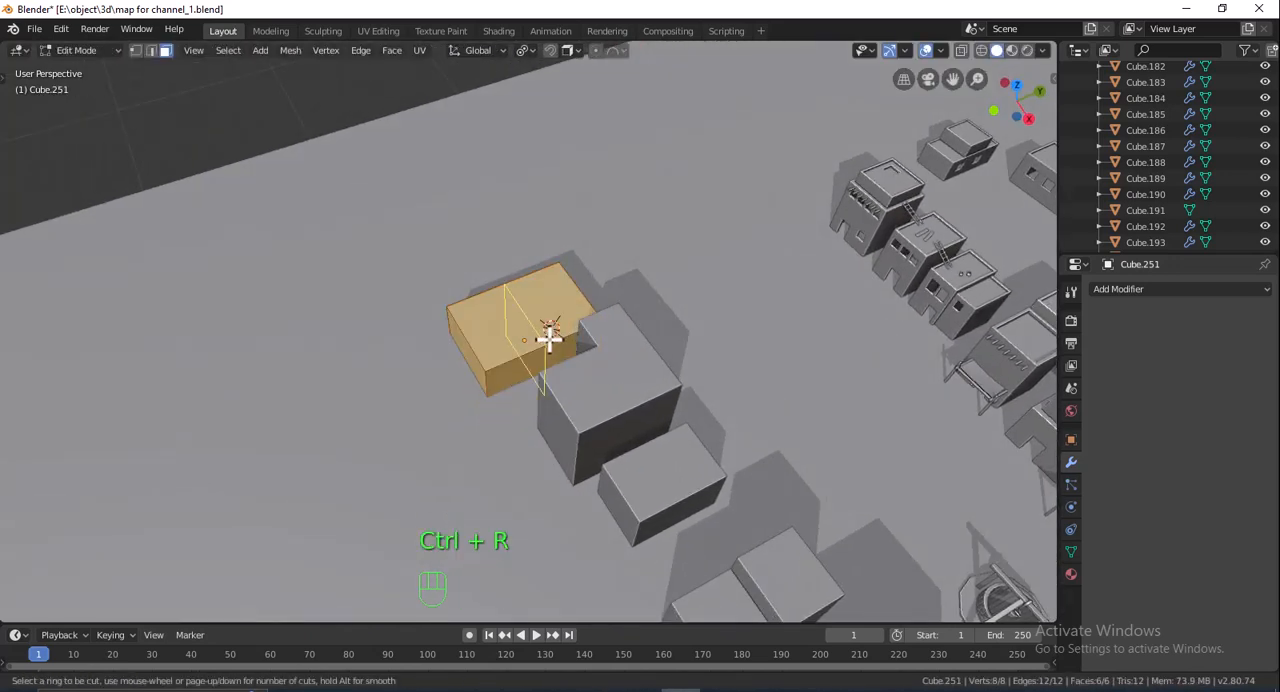
click(549, 339)
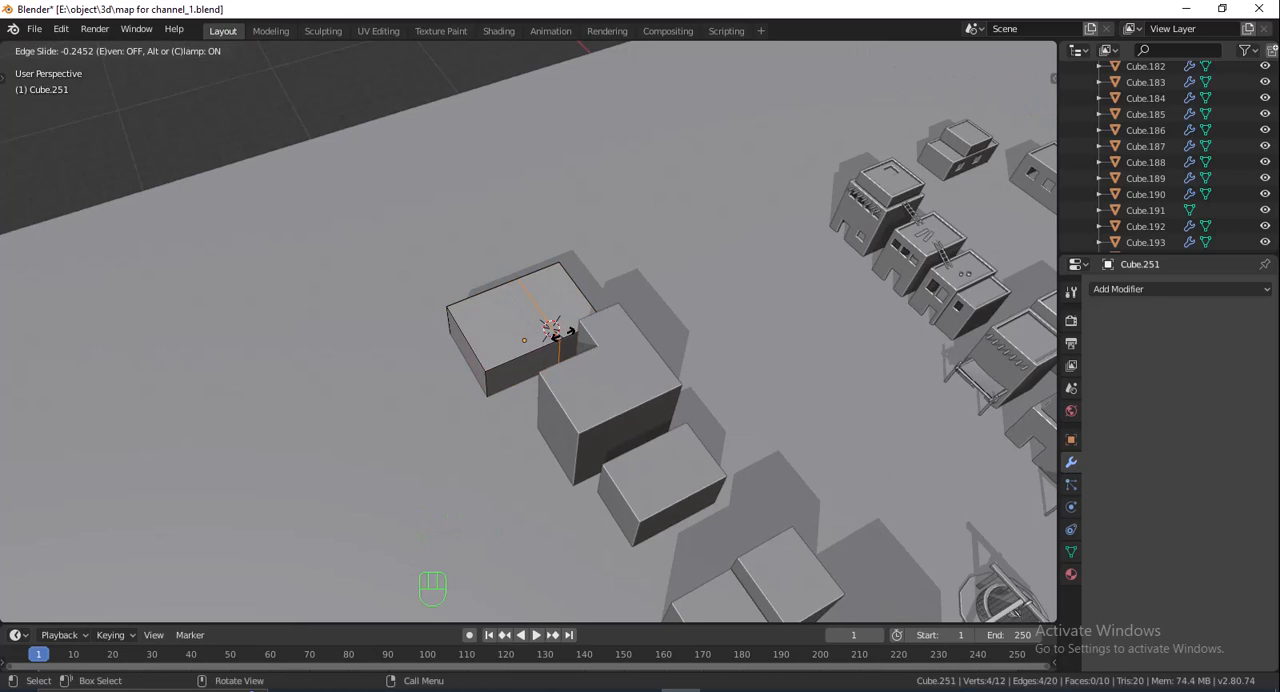
click(561, 336)
- Narrow the block slightly along X
key(Tab)
key(s)
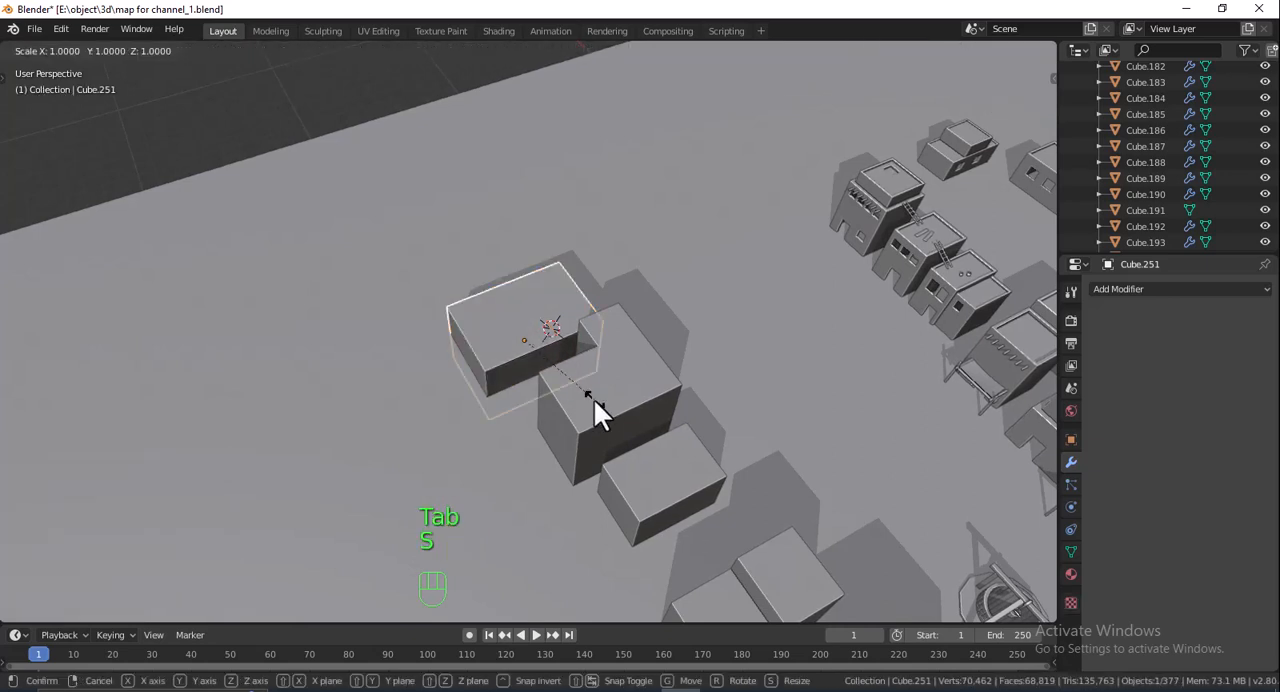
key(x)
click(580, 387)
- Extrude the block's street-side top face upward by about 1.3 m
key(Tab)
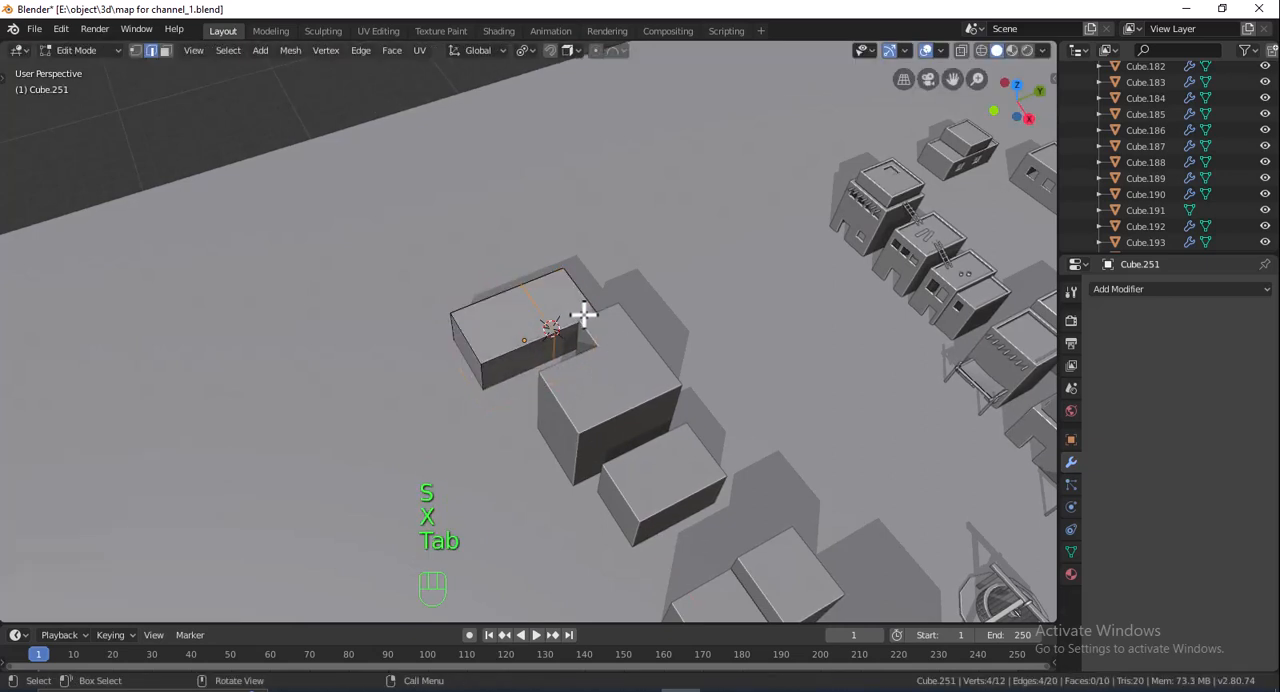
click(580, 308)
middle_drag(580, 308, 597, 273)
key(e)
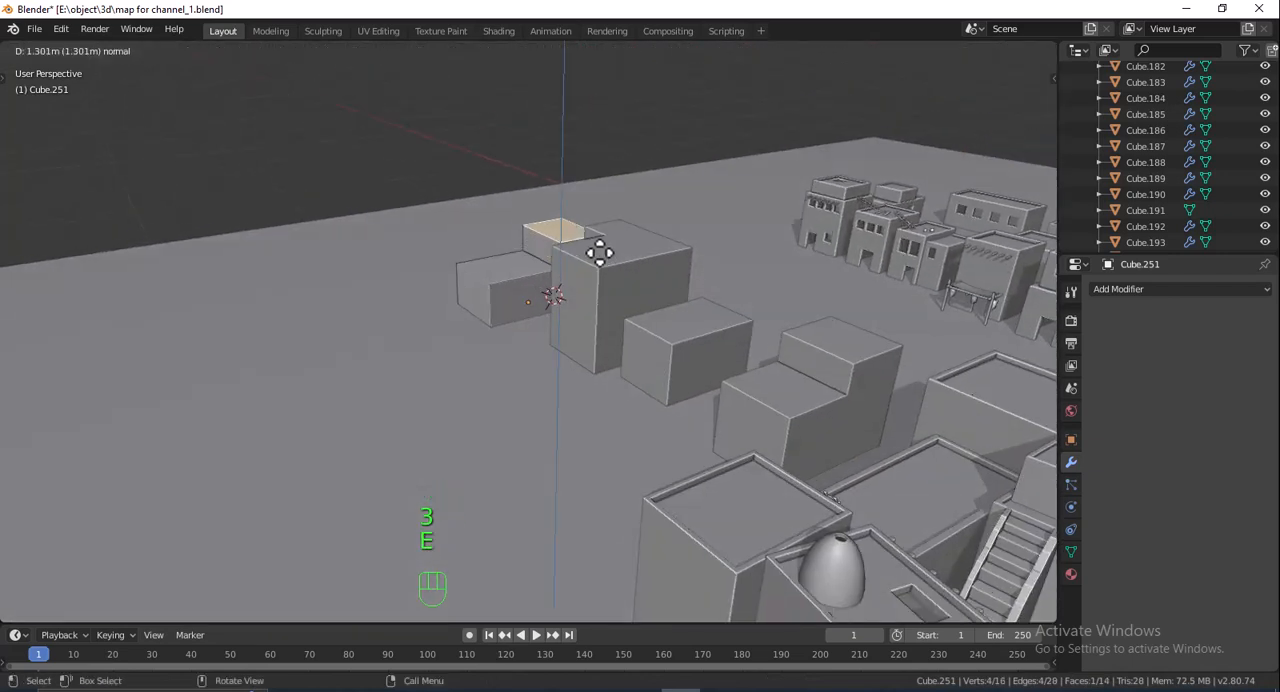
click(601, 247)
key(Tab)
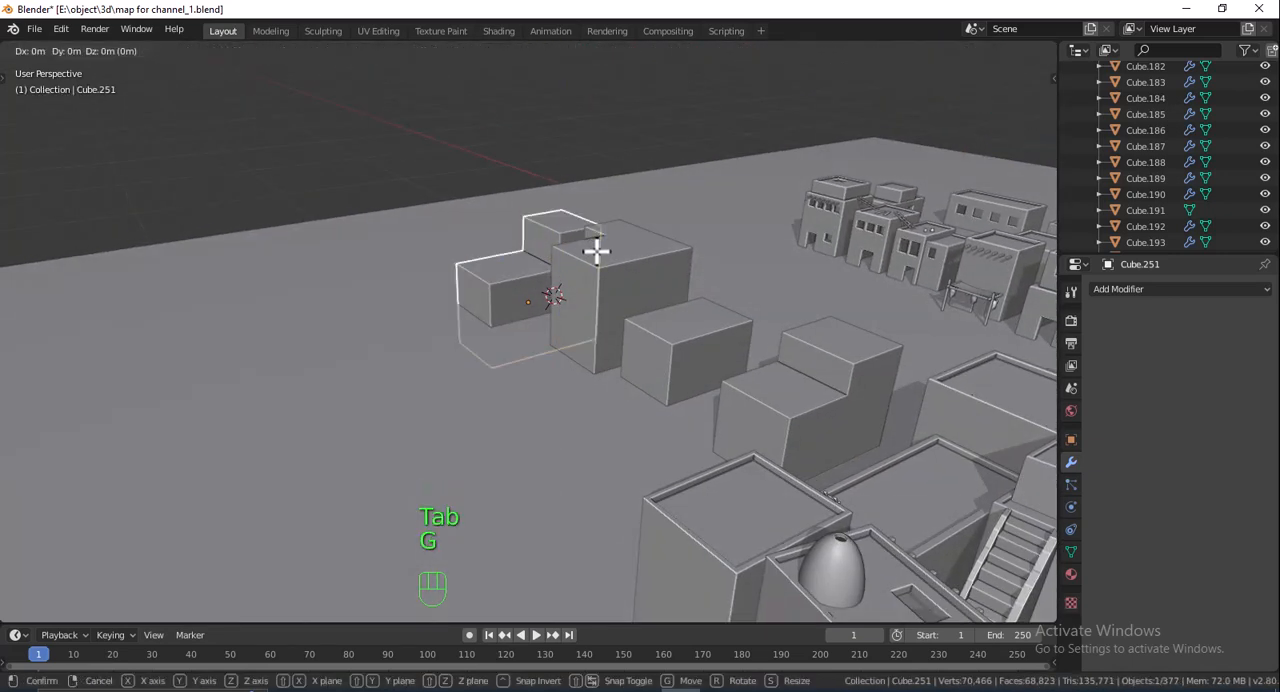
- Raise the whole block along Z to stand on the ground and lower the top of its taller section slightly
key(g)
key(z)
click(567, 190)
key(g)
key(z)
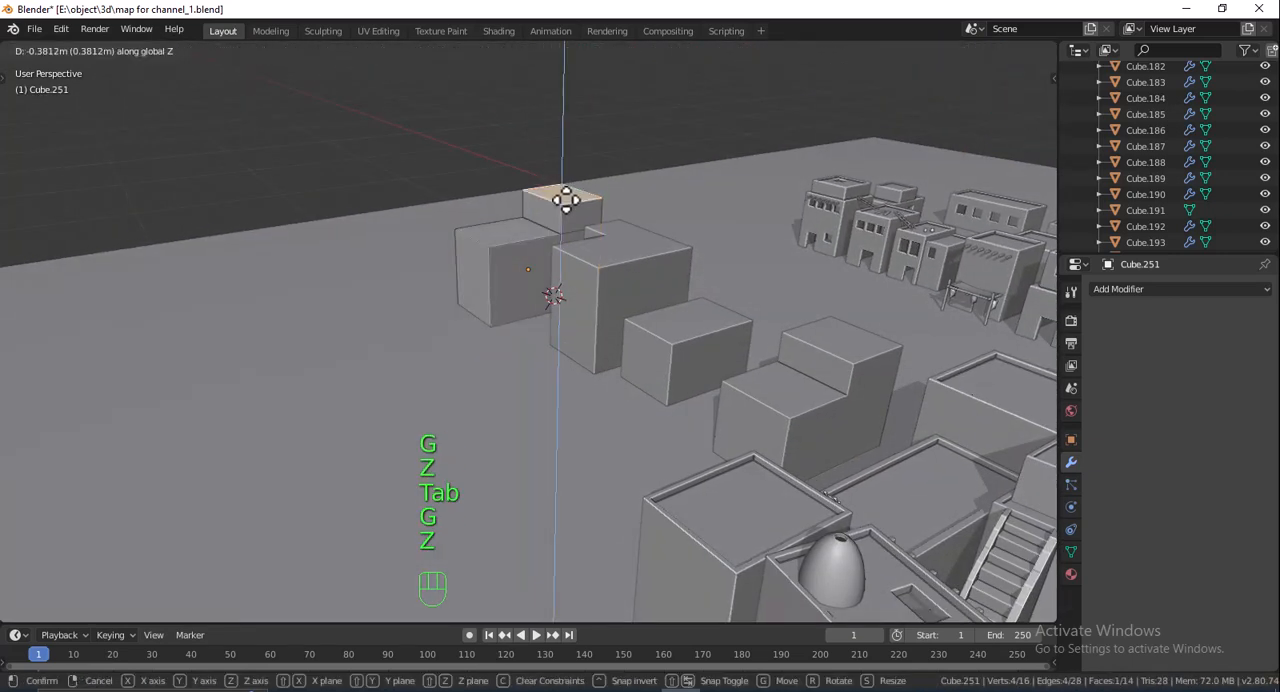
click(626, 243)
key(Tab)
middle_drag(626, 243, 541, 315)
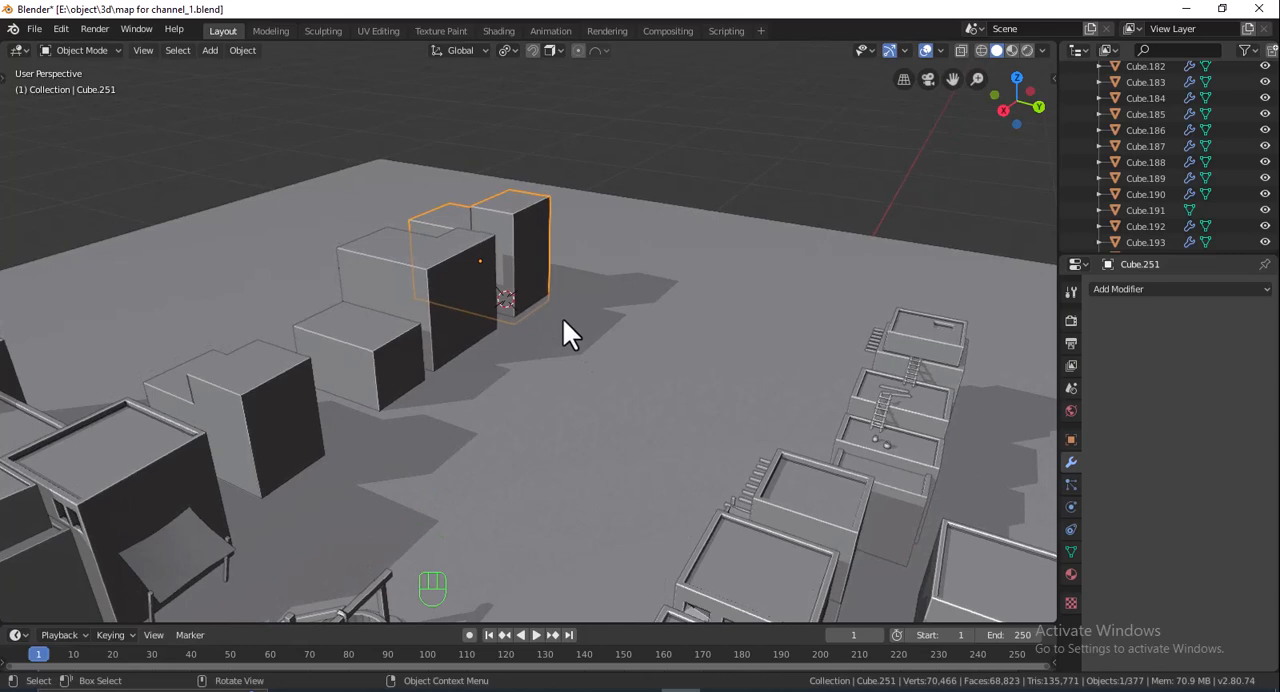
- Scale the two-level block along X and move it about -2.46 m along X behind the notched block
middle_drag(560, 312, 562, 350)
key(Tab)
key(Tab)
key(s)
key(x)
click(566, 287)
key(g)
key(x)
click(625, 253)
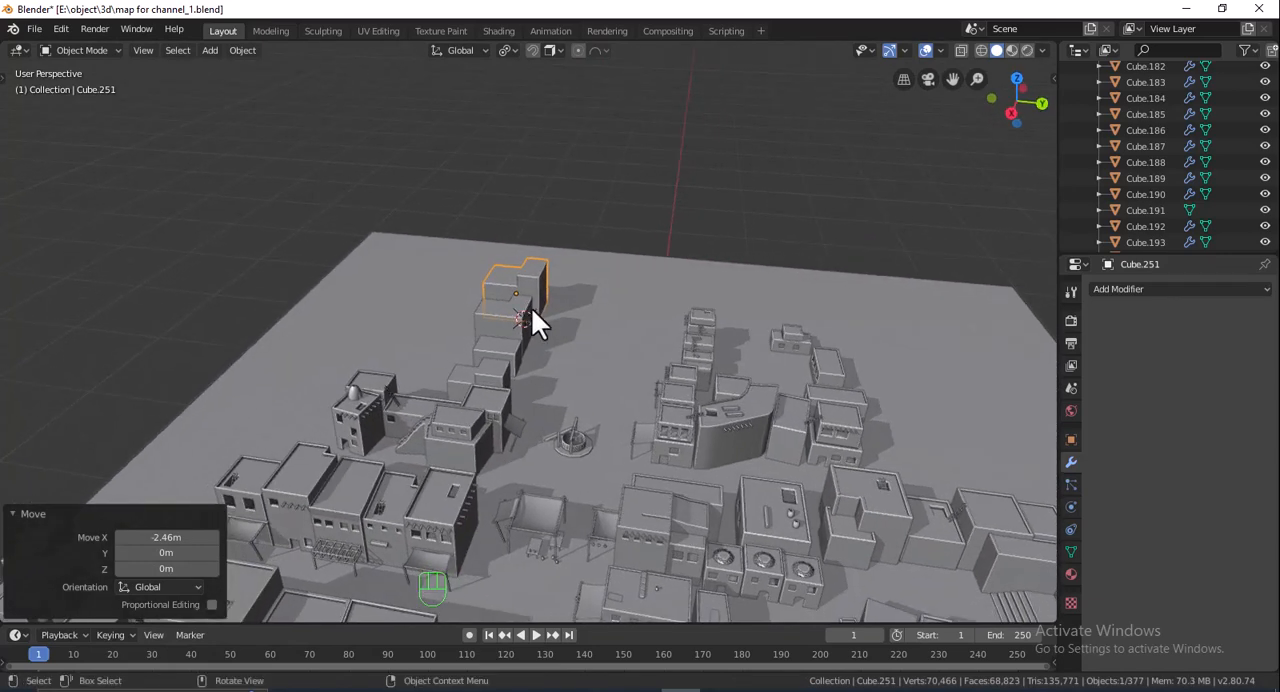
- Place a 2 m cube on the open ground behind the row of new blocks, on the side away from the street
scroll(531, 307, up, 2)
shift+middle_drag(496, 324, 490, 362)
scroll(488, 362, up, 1)
middle_drag(488, 362, 455, 365)
shift+right_click(313, 404)
key(shift+a)
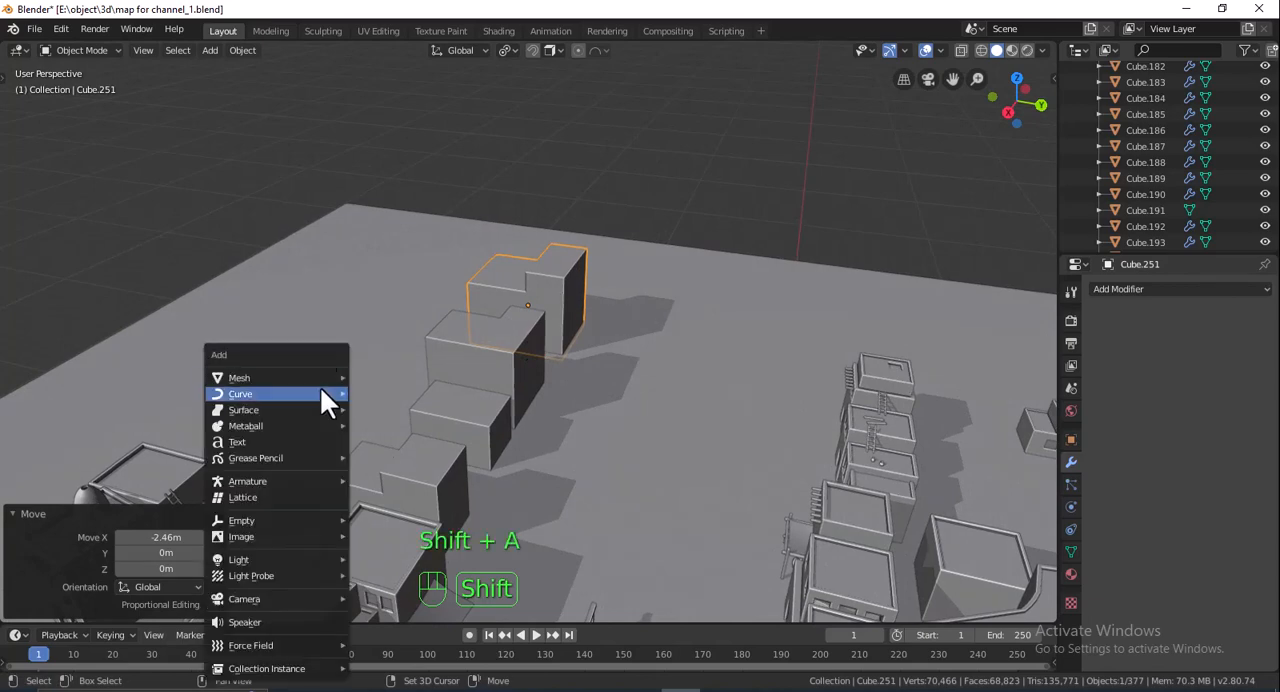
mouse_move(351, 380)
click(390, 393)
- Stretch the new cube along X and raise it 0.875 m along Z onto the ground
key(s)
key(x)
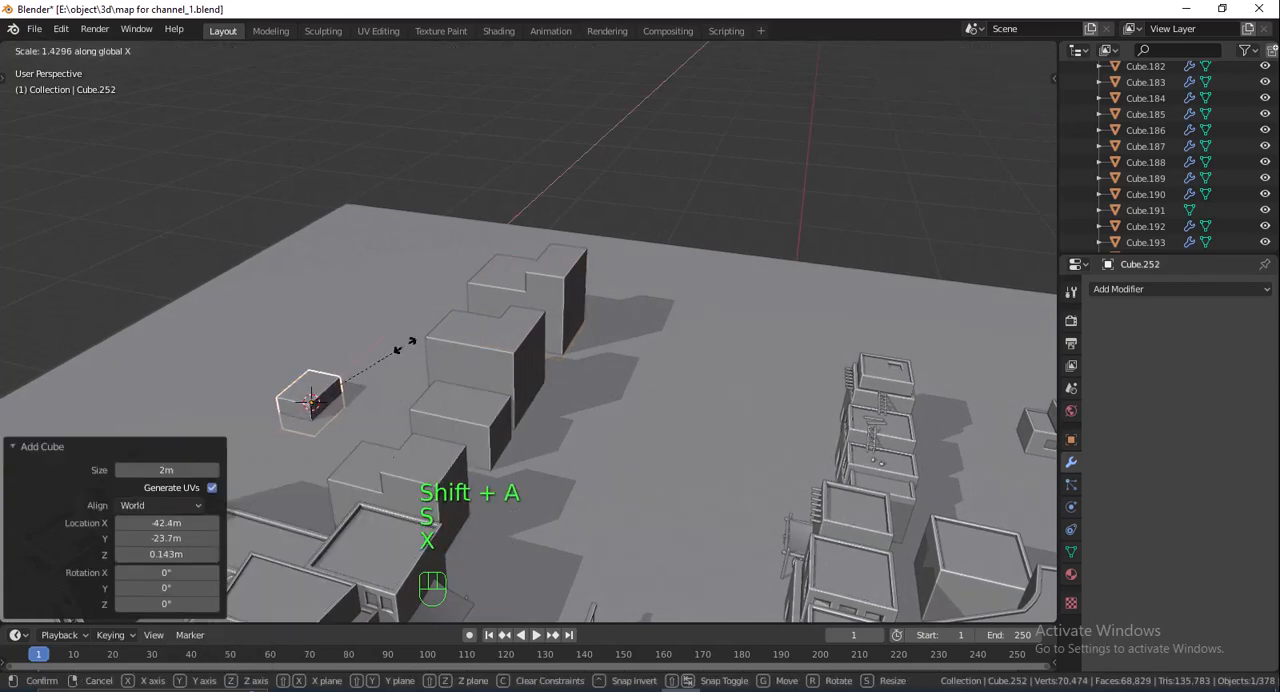
click(409, 414)
key(g)
key(z)
click(397, 387)
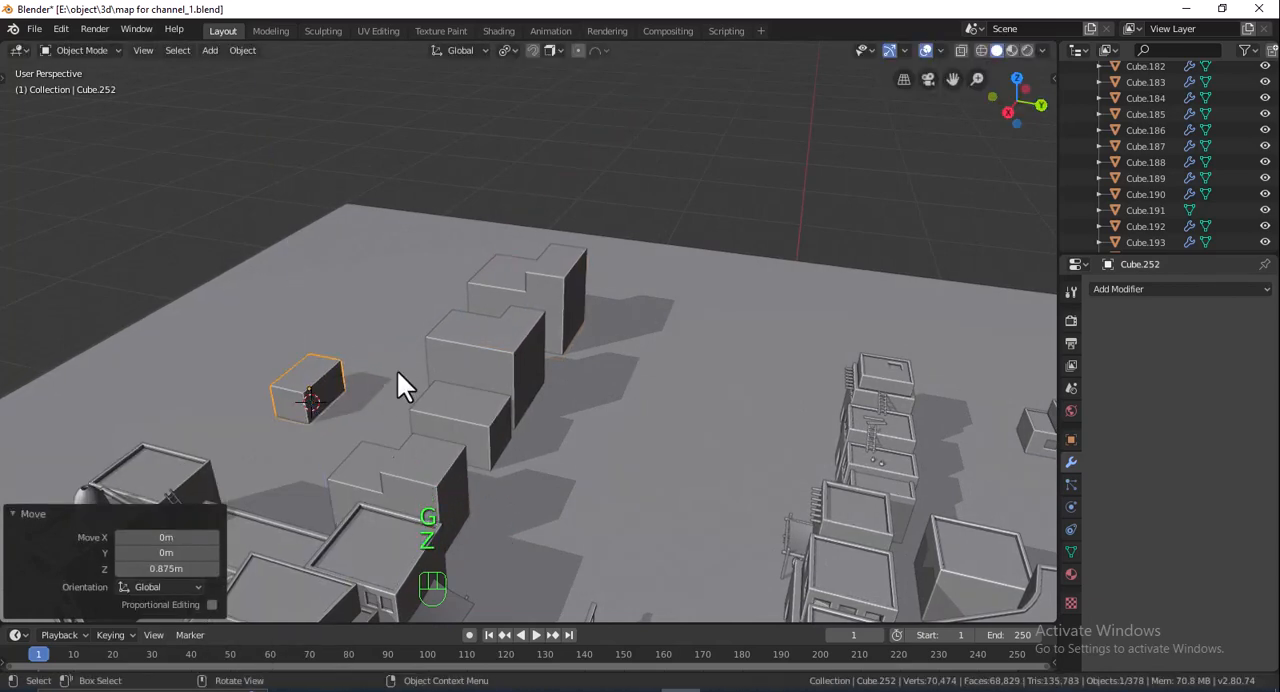
- Rotate the small block about Z and scale it up uniformly by 1.065
key(r)
key(z)
click(386, 384)
shift+middle_drag(385, 376, 466, 400)
key(s)
click(431, 383)
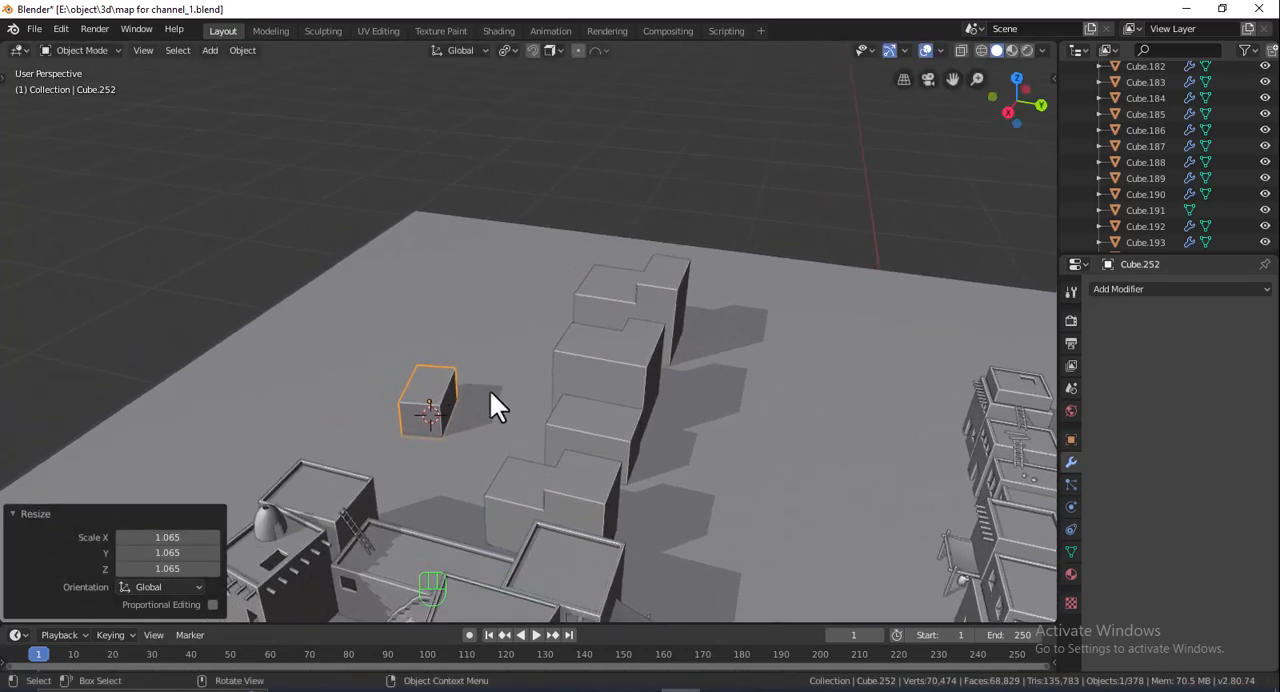
- Duplicate the small block -8.55 m along X and rotate the copy 64° about Z
key(shift+d)
key(z)
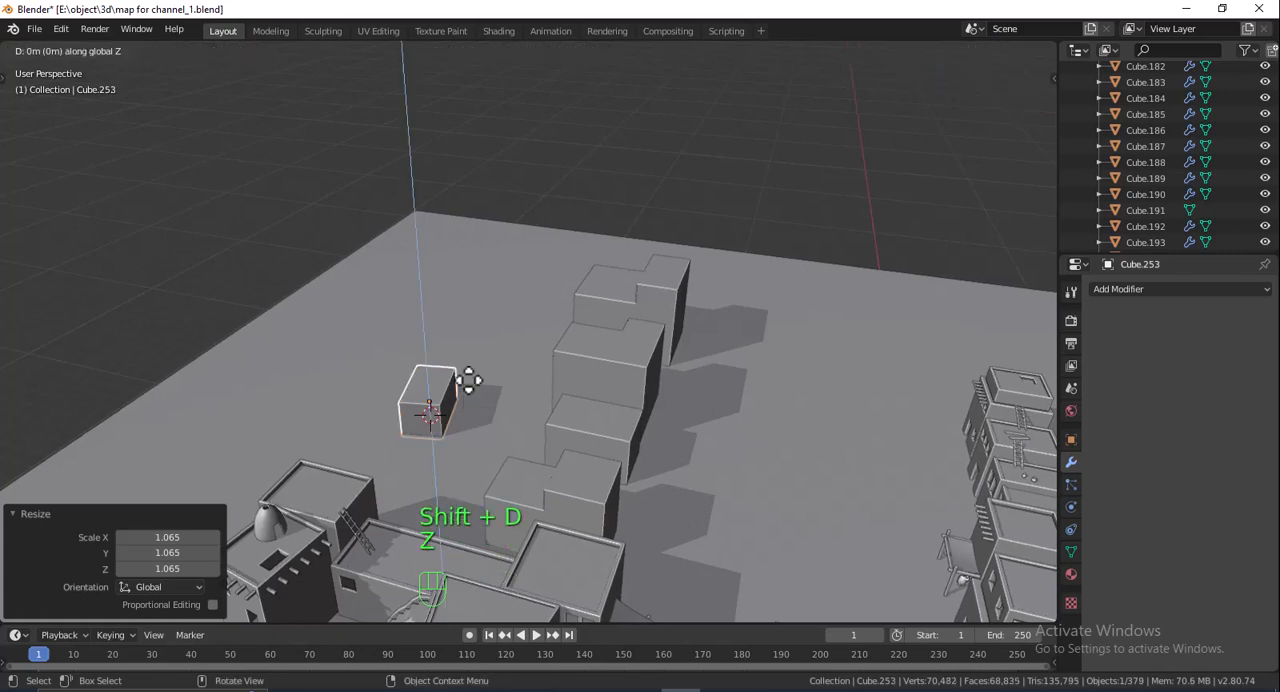
key(x)
click(509, 297)
key(r)
key(z)
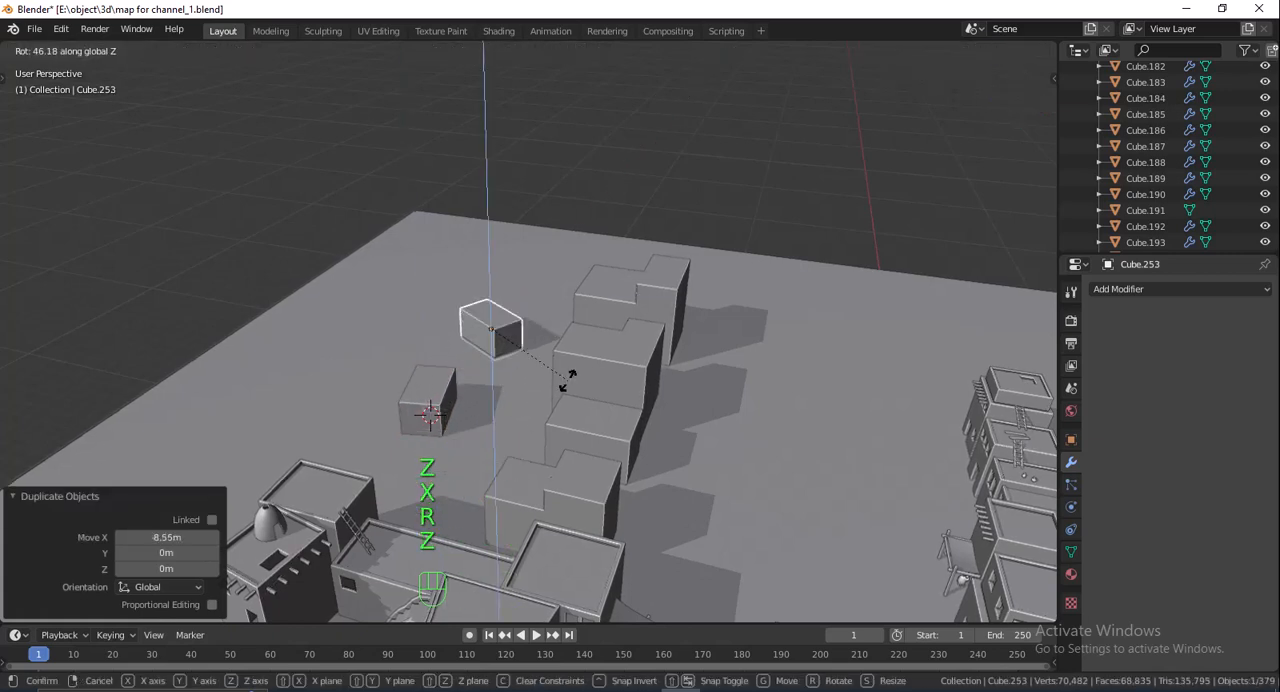
click(584, 362)
- Scale the rotated copy up uniformly by 1.197 and raise it 0.311 m along Z
middle_drag(543, 311, 562, 290)
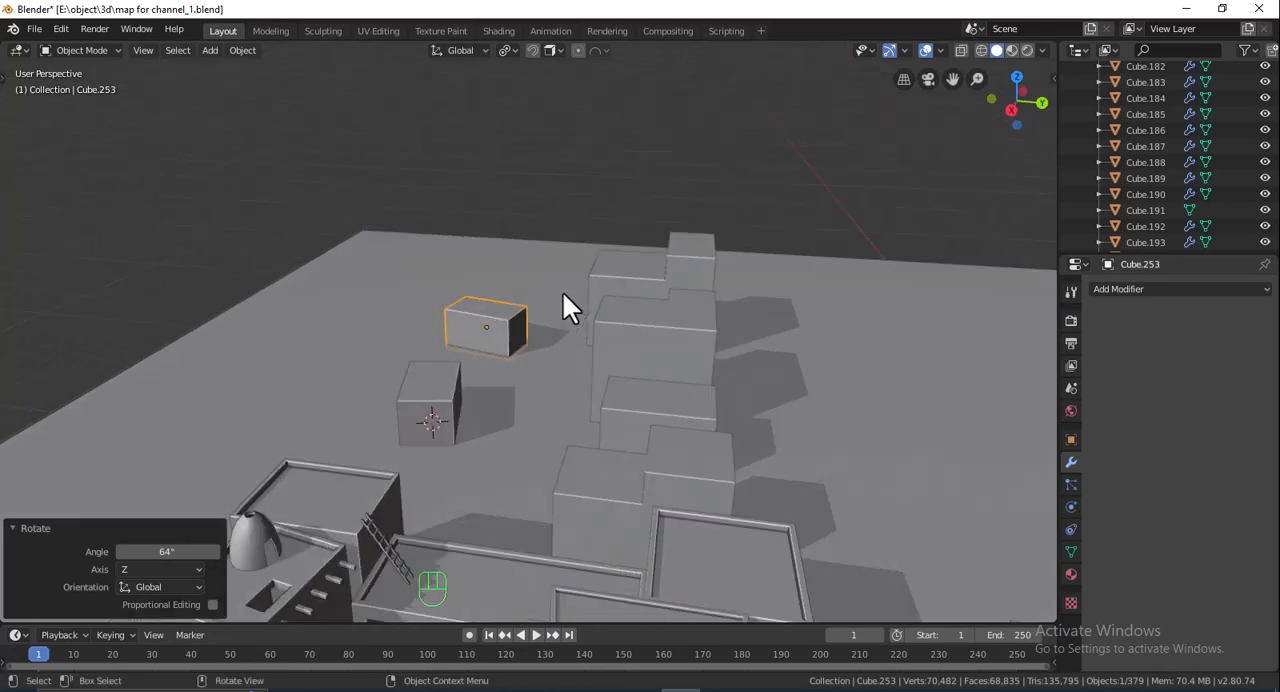
key(s)
click(575, 281)
key(g)
key(z)
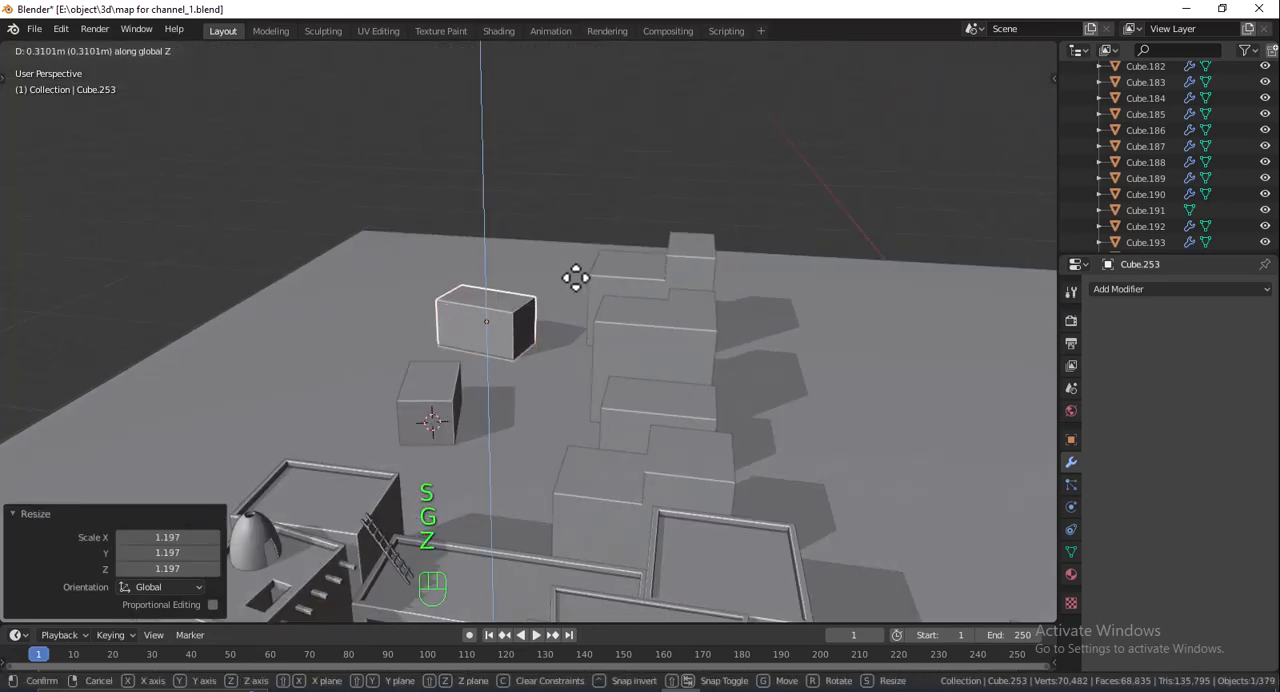
click(575, 278)
- Duplicate the enlarged block about 2.7 m along X
mouse_move(620, 375)
middle_down()
mouse_move(681, 404)
mouse_move(634, 371)
middle_up()
key(shift+d)
key(x)
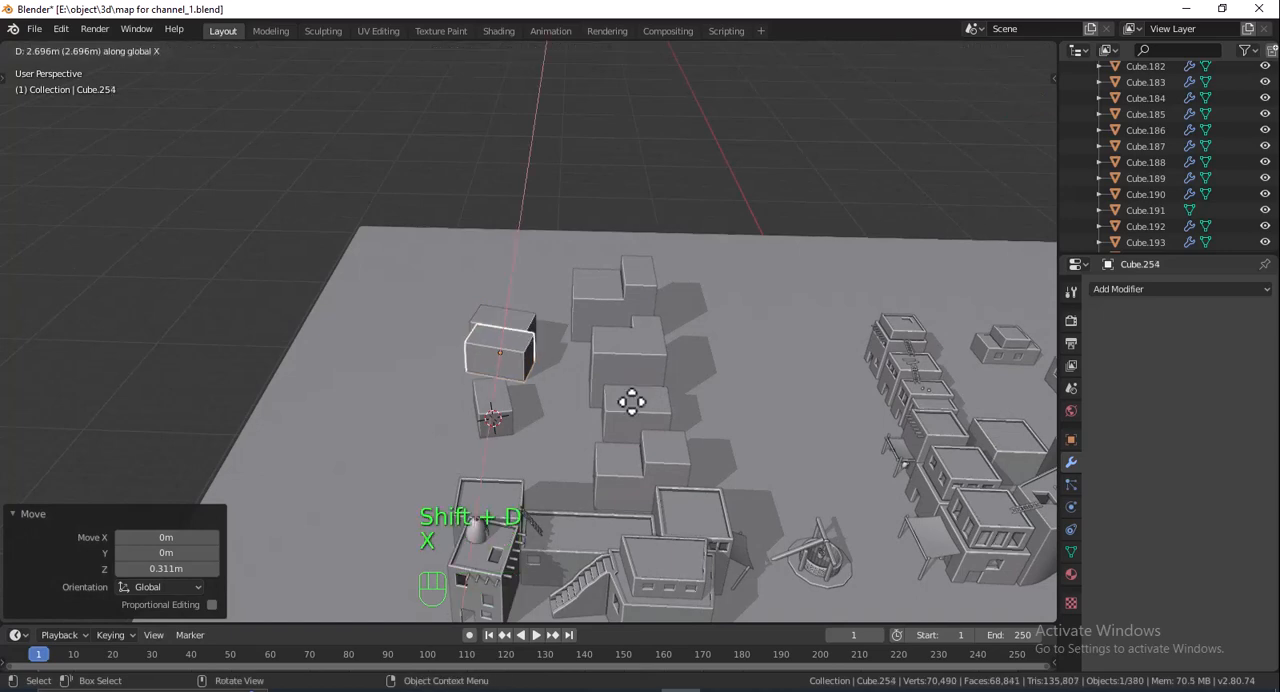
click(631, 401)
- Move the third small block -2.82 m along Y and rotate it -83.5° about Z
key(g)
key(y)
click(591, 403)
key(r)
key(z)
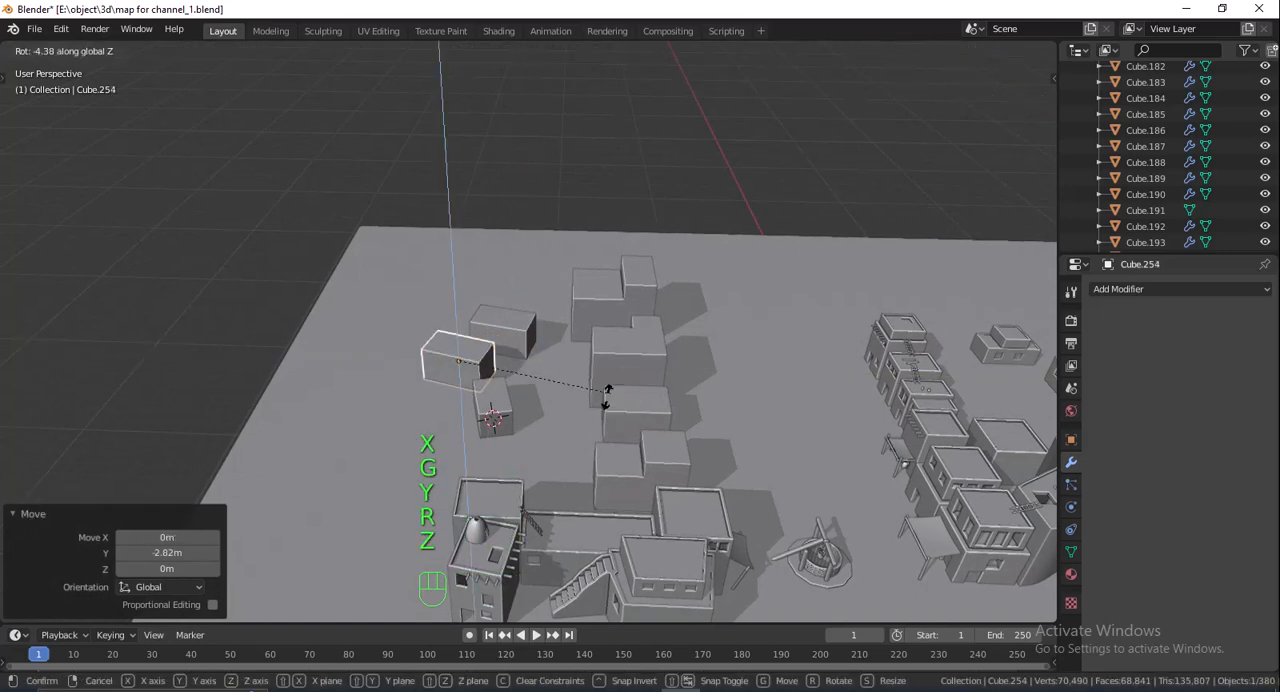
click(457, 446)
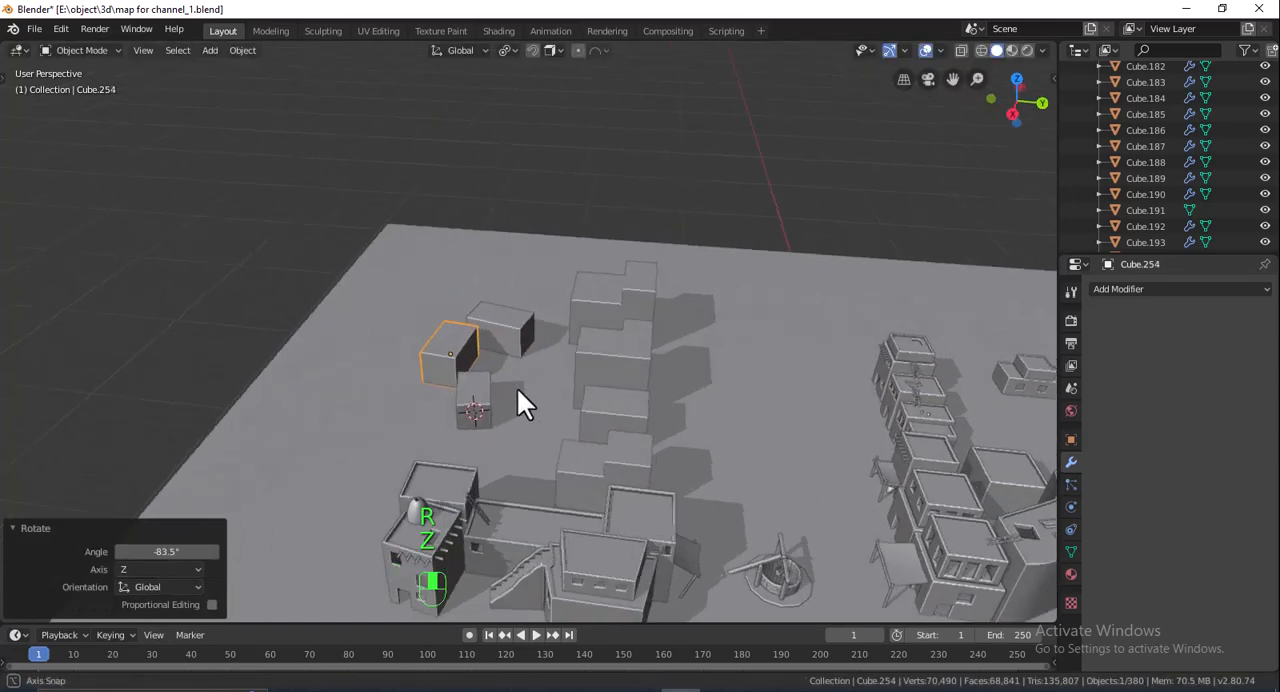
- Add a loop cut across the width of the third small block, slid slightly off centre
middle_drag(520, 400, 505, 333)
scroll(505, 333, up, 5)
key(Tab)
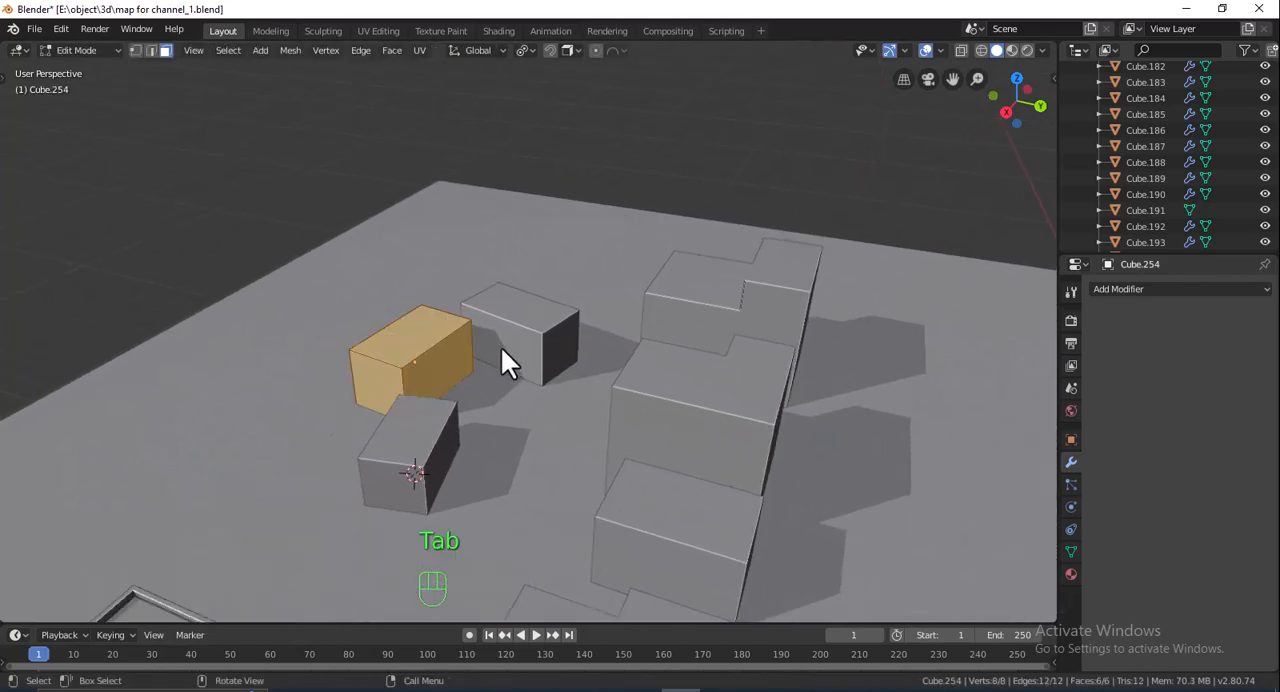
key(ctrl+r)
click(432, 356)
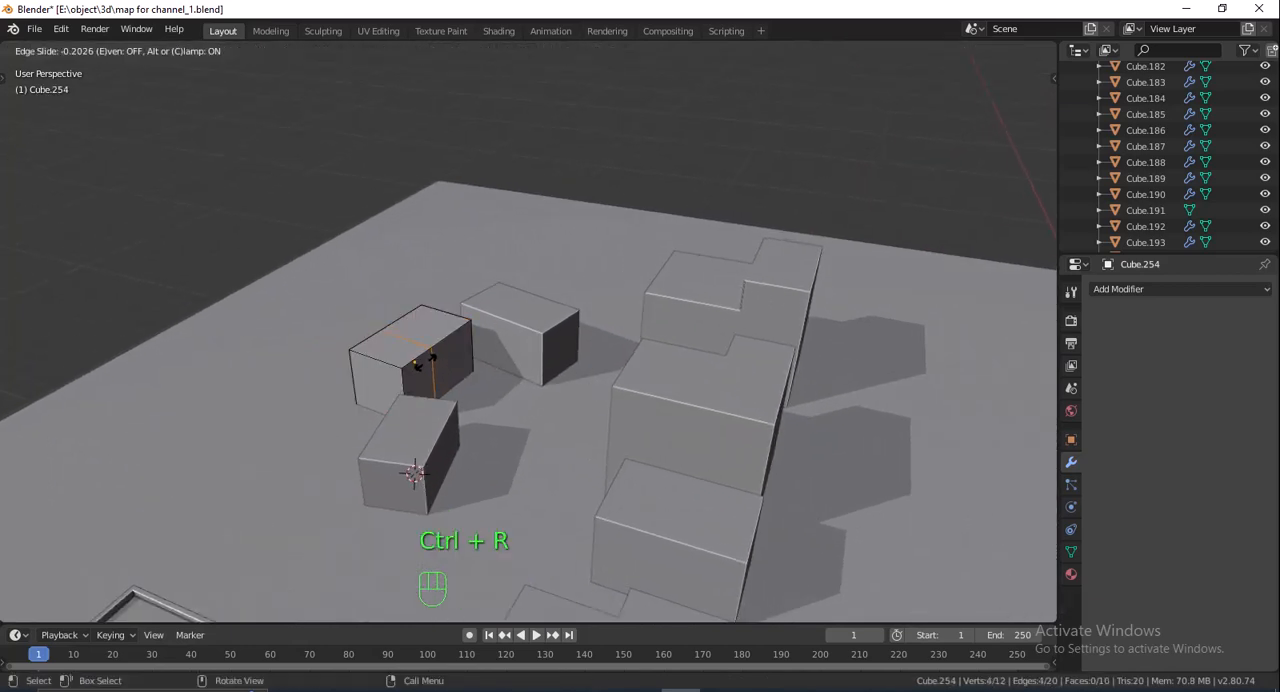
click(421, 362)
- Extrude the top face on the outer side of the loop cut upward to form a taller section
key(3)
click(400, 348)
key(e)
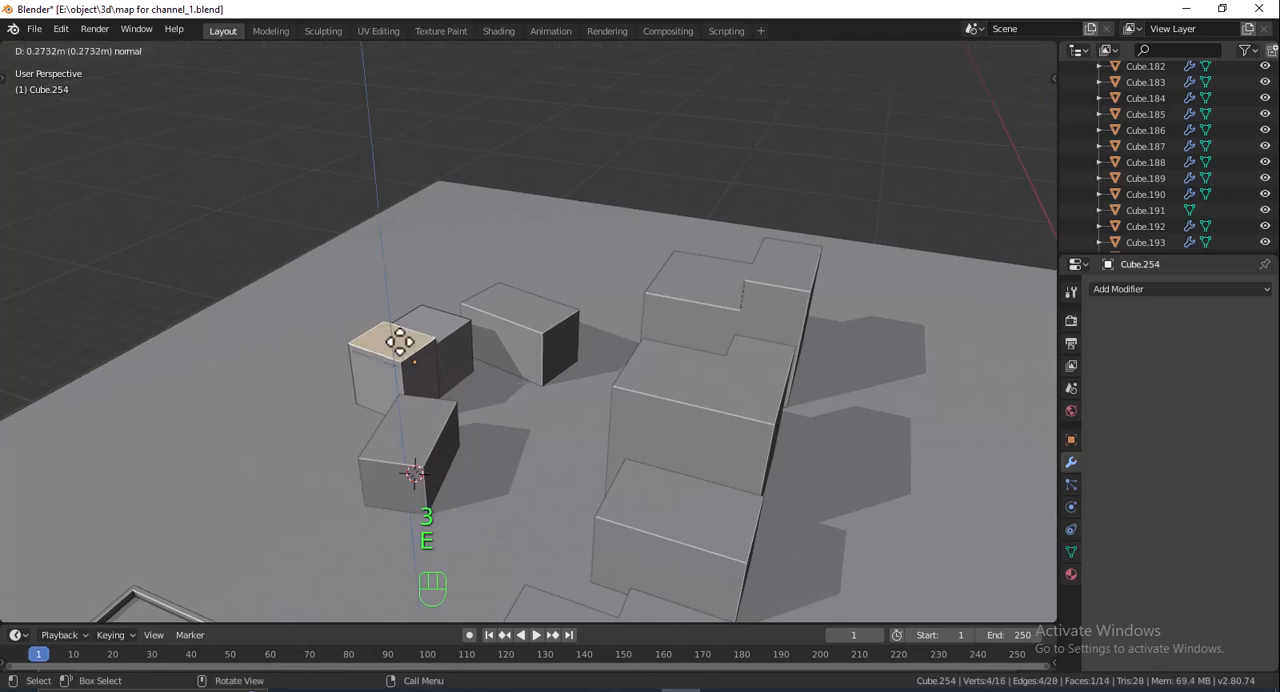
click(405, 345)
key(Tab)
- Scale up the stepped block uniformly and move it 0.582 m along X
middle_drag(456, 340, 481, 346)
key(s)
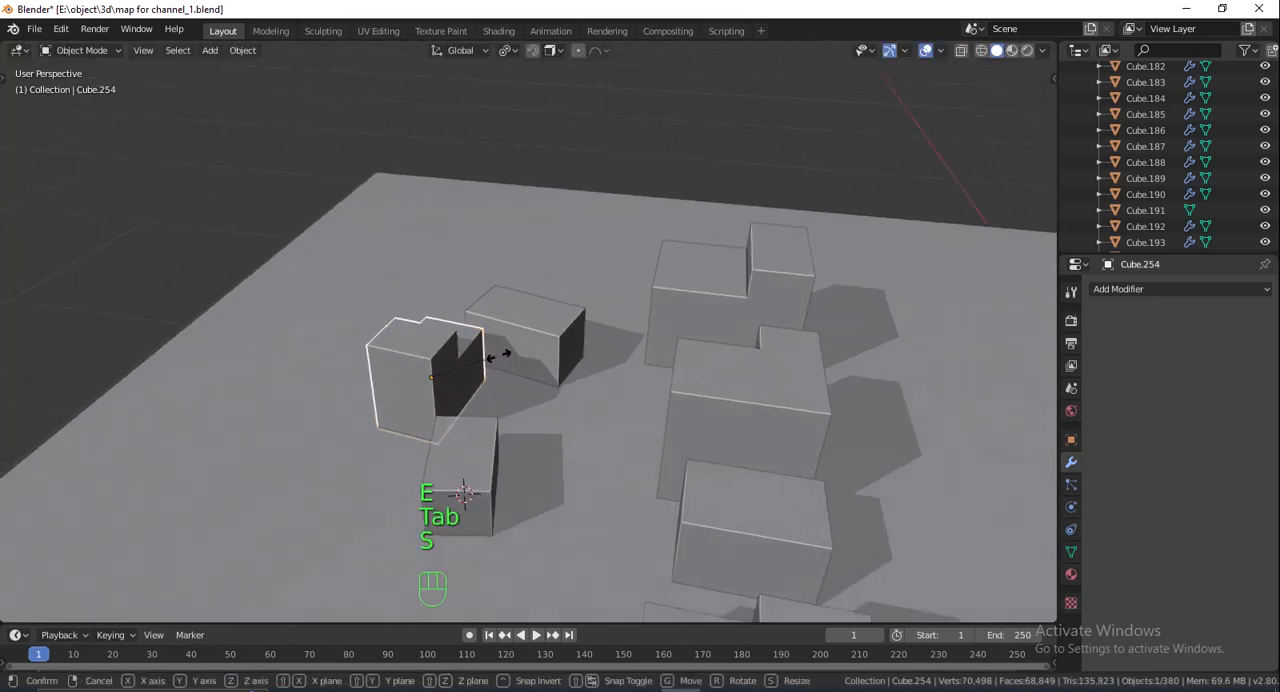
click(505, 354)
key(g)
key(x)
click(505, 402)
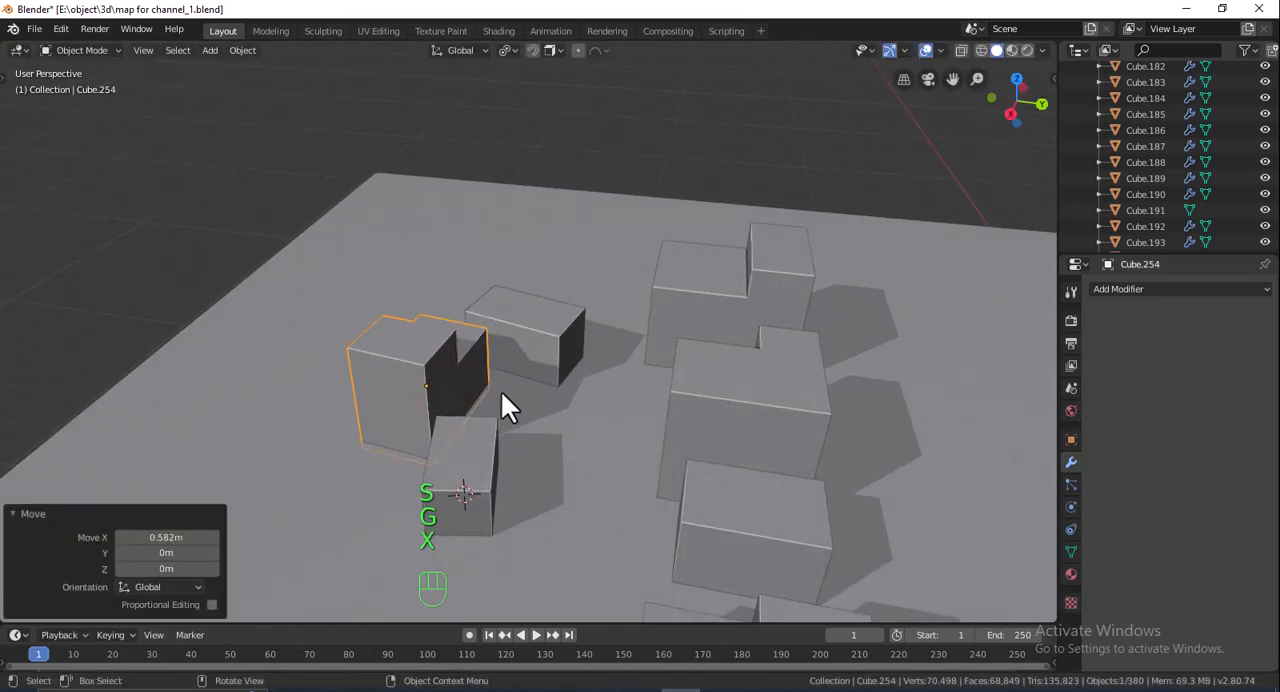
- Select all seven new blocks and hide every other object in the map
scroll(601, 432, down, 2)
scroll(601, 429, down, 6)
middle_drag(667, 447, 404, 432)
scroll(662, 422, down, 5)
scroll(617, 355, up, 7)
scroll(619, 352, up, 3)
scroll(616, 362, down, 1)
click(550, 415)
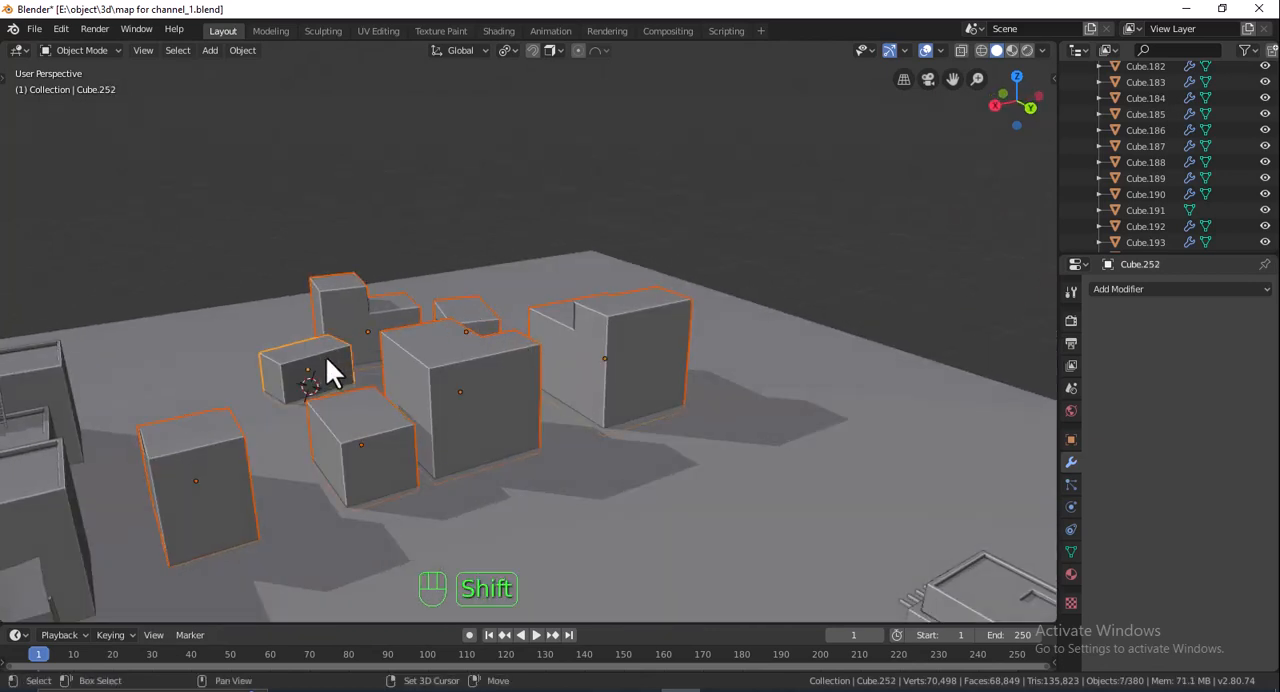
middle_drag(327, 358, 417, 368)
key(shift+h)
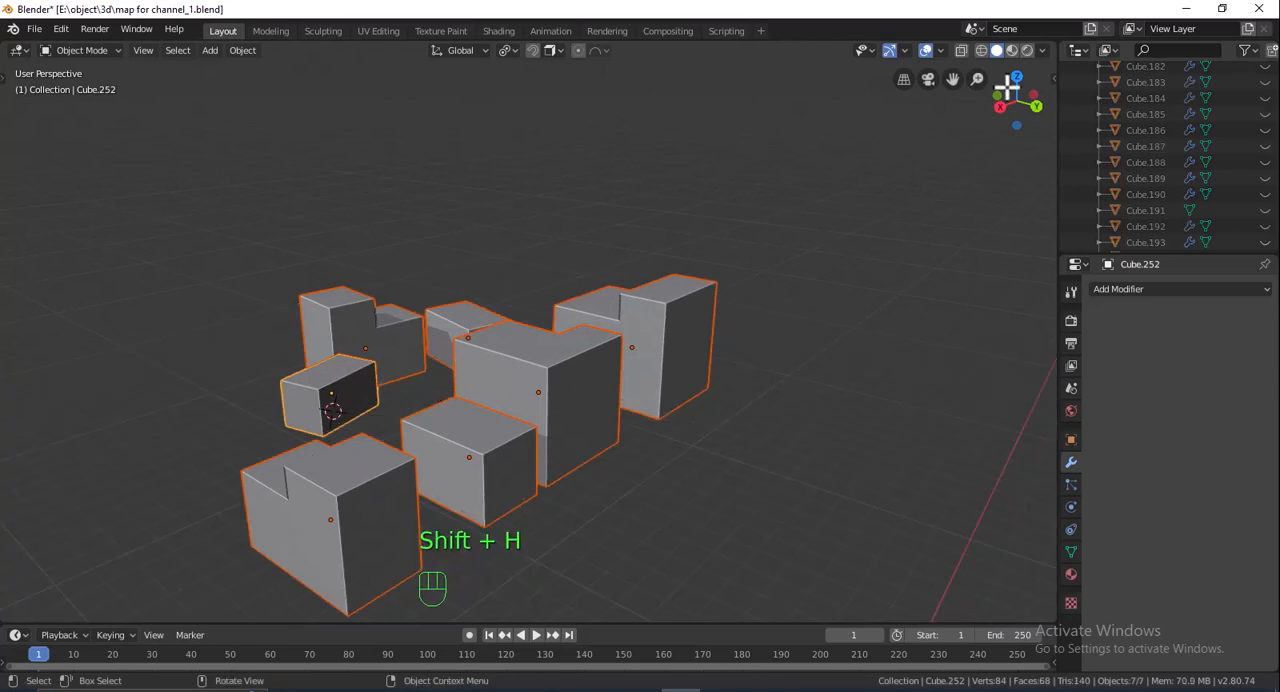
- Duplicate the seven blocks in back view and lower the copies by 0.499 m along Z
click(1034, 104)
scroll(762, 297, up, 3)
shift+middle_drag(789, 295, 794, 300)
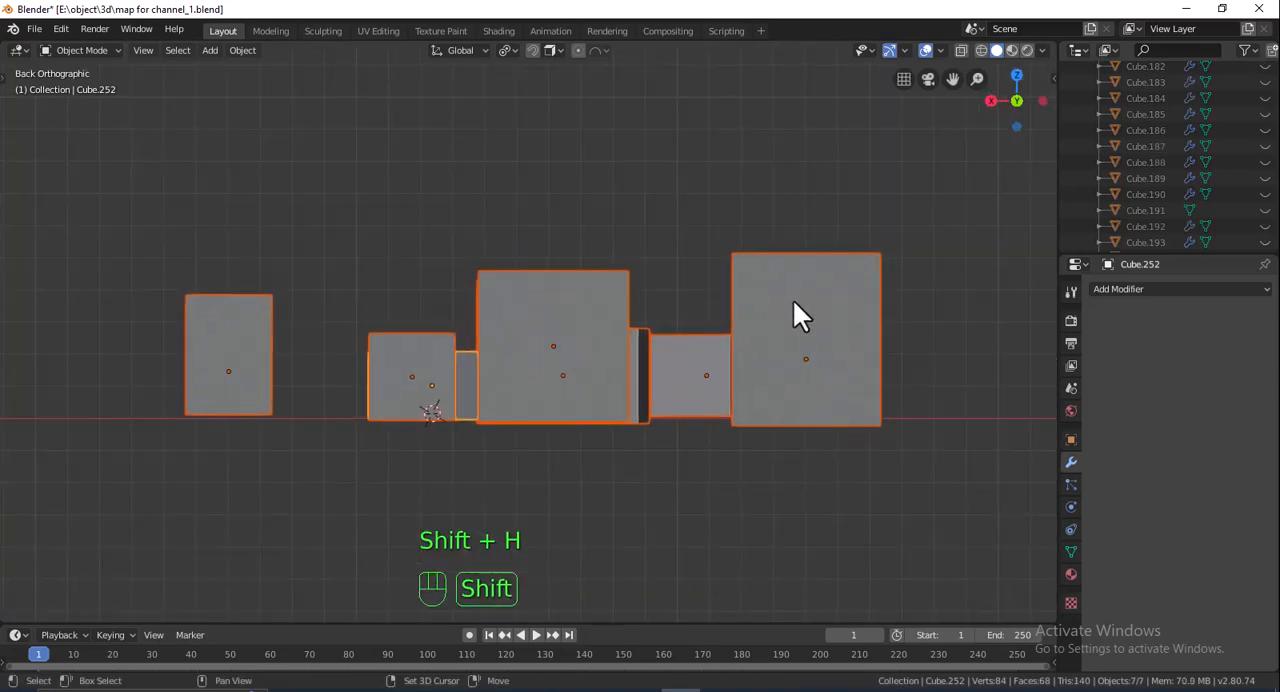
key(shift+d)
key(z)
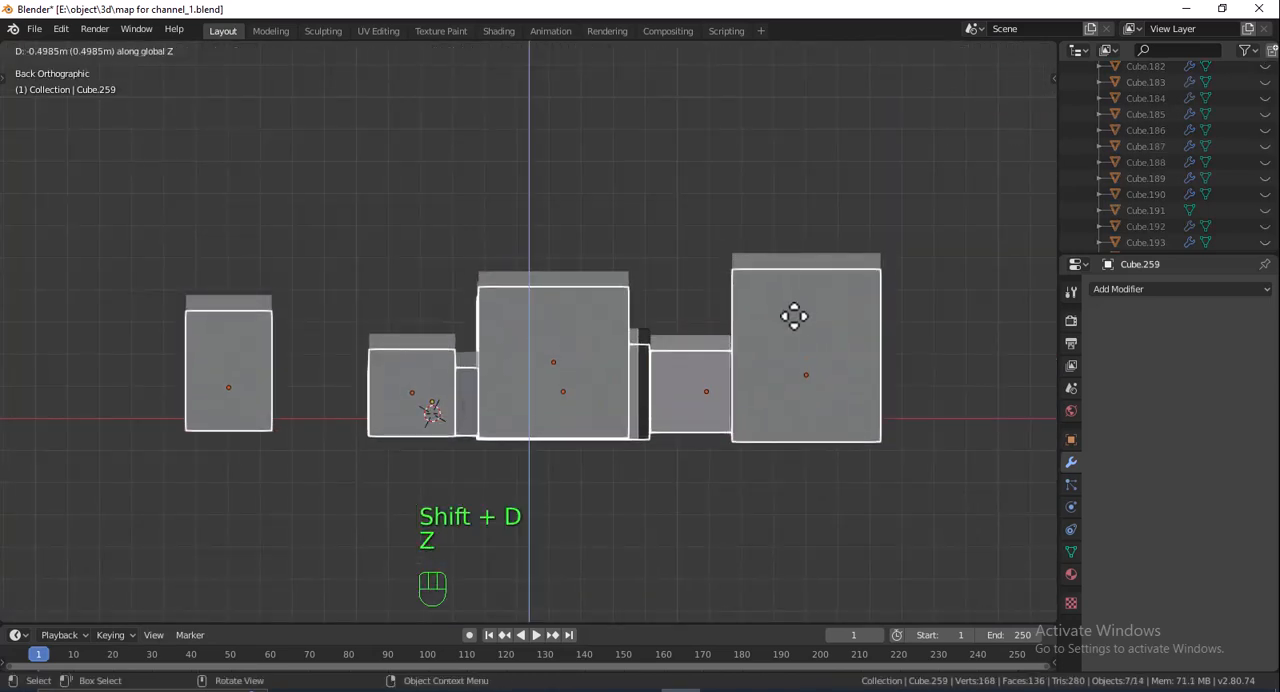
click(791, 313)
- Scale the seven lowered copies uniformly to 0.901 about their individual origins, working from the top view
drag(1014, 94, 1005, 96)
click(1007, 78)
shift+middle_drag(850, 200, 844, 352)
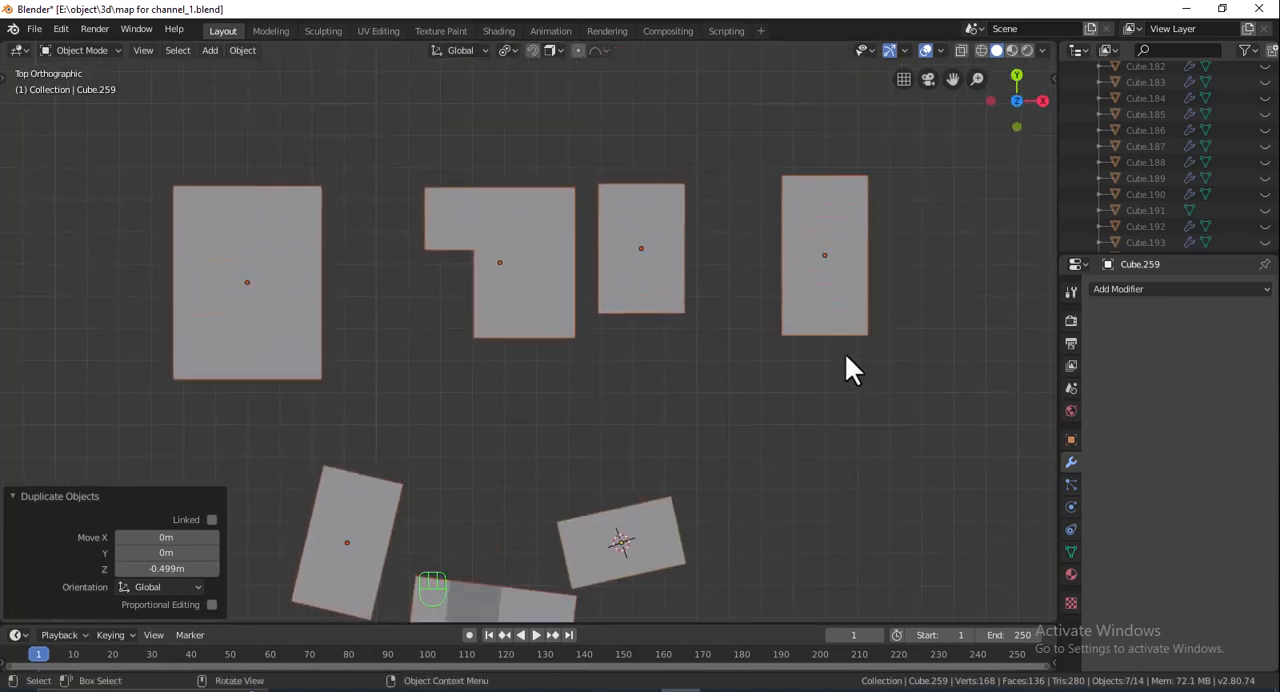
scroll(842, 350, down, 1)
shift+middle_drag(679, 241, 683, 208)
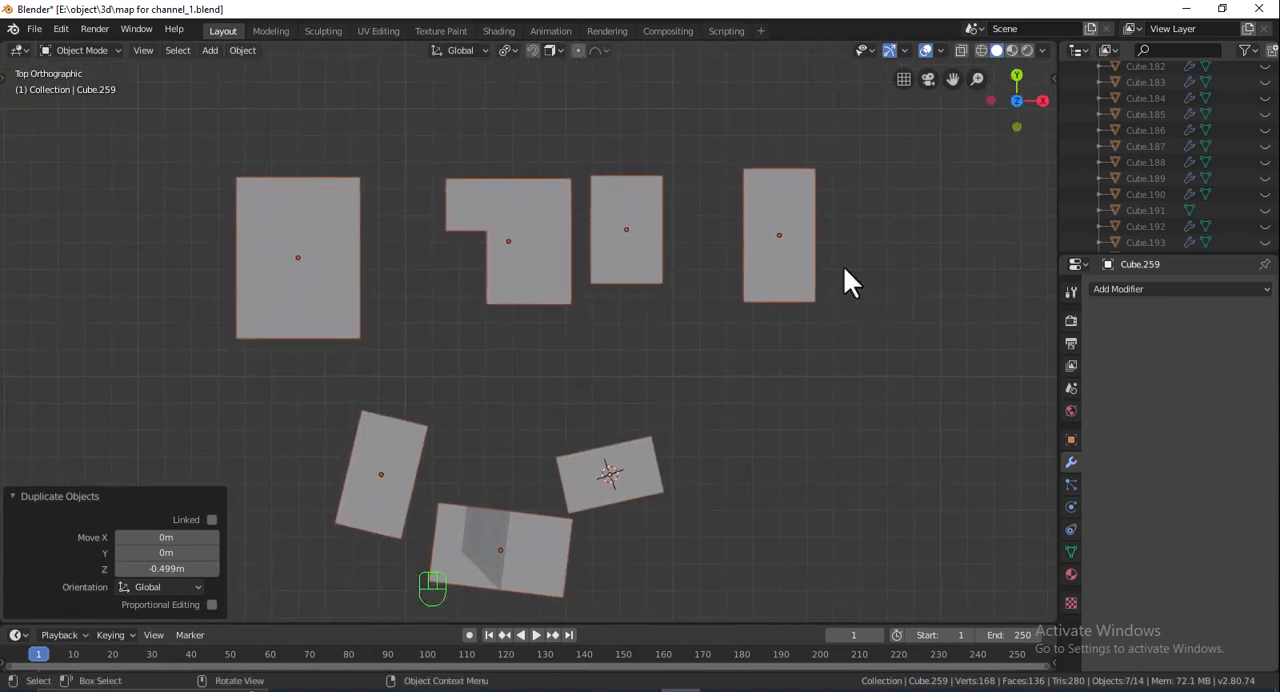
key(s)
key(ctrl+z)
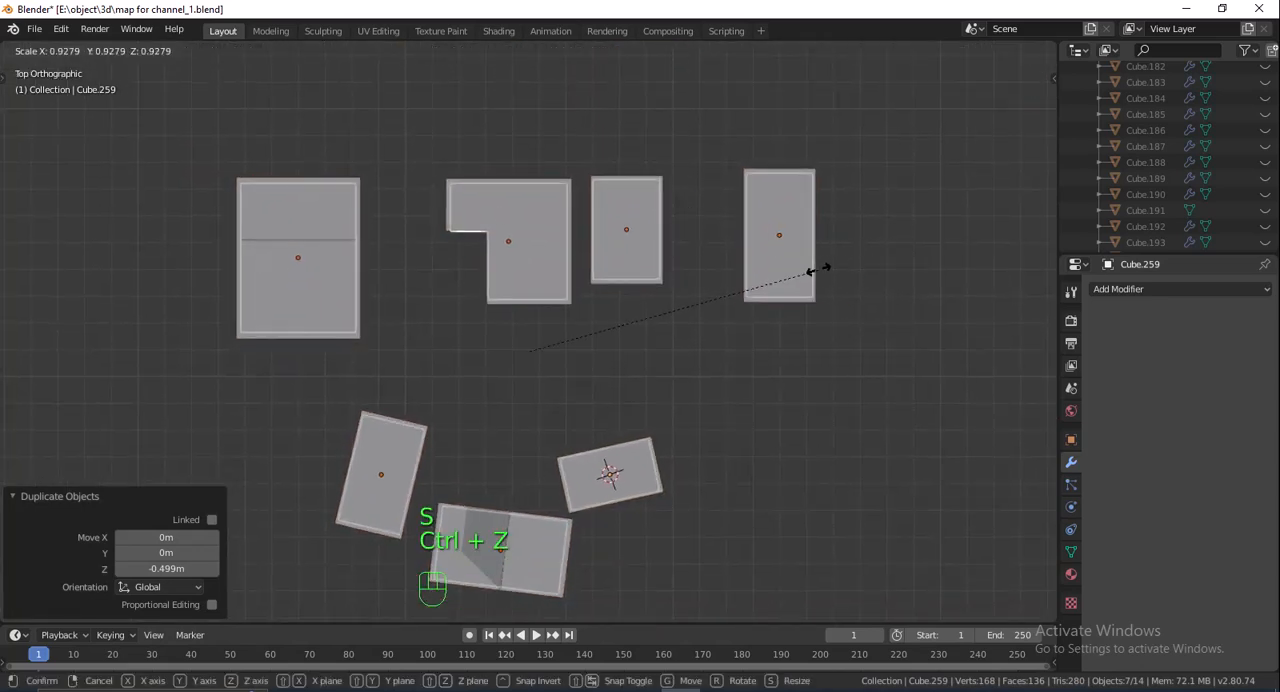
click(810, 270)
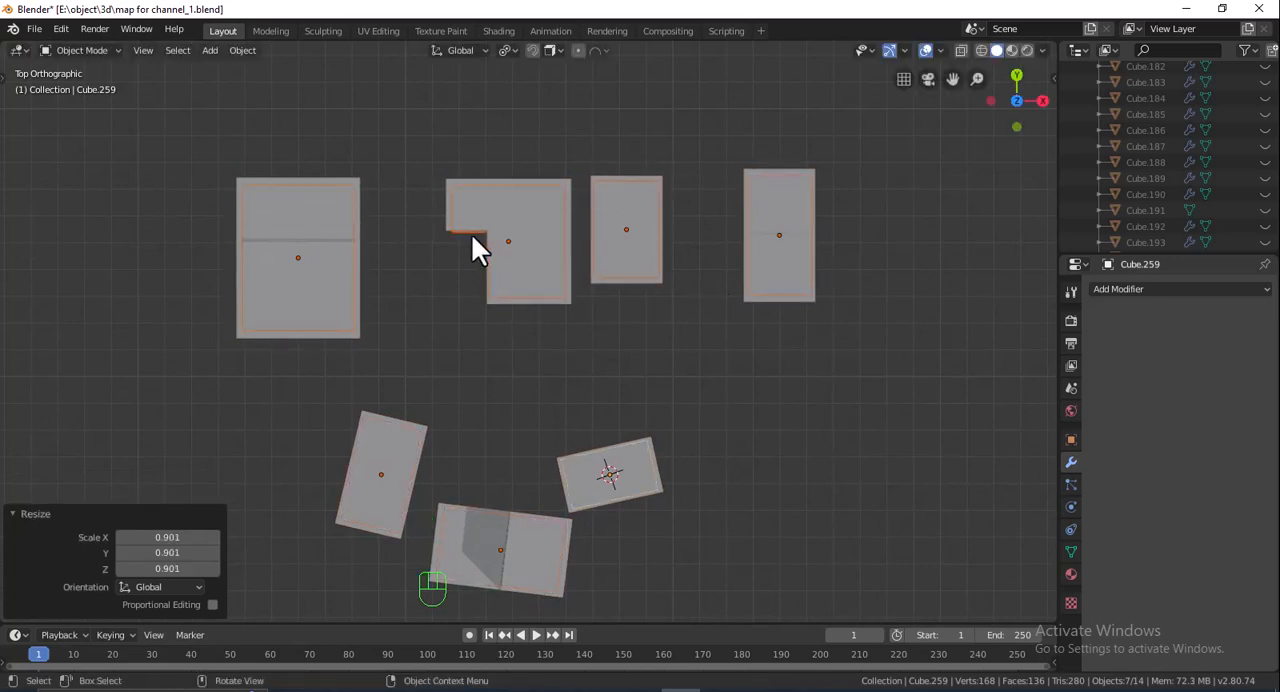
- Select the inner copy of the L-shaped block, show the scene in wireframe and open the copy for mesh editing
shift+middle_drag(543, 384, 541, 320)
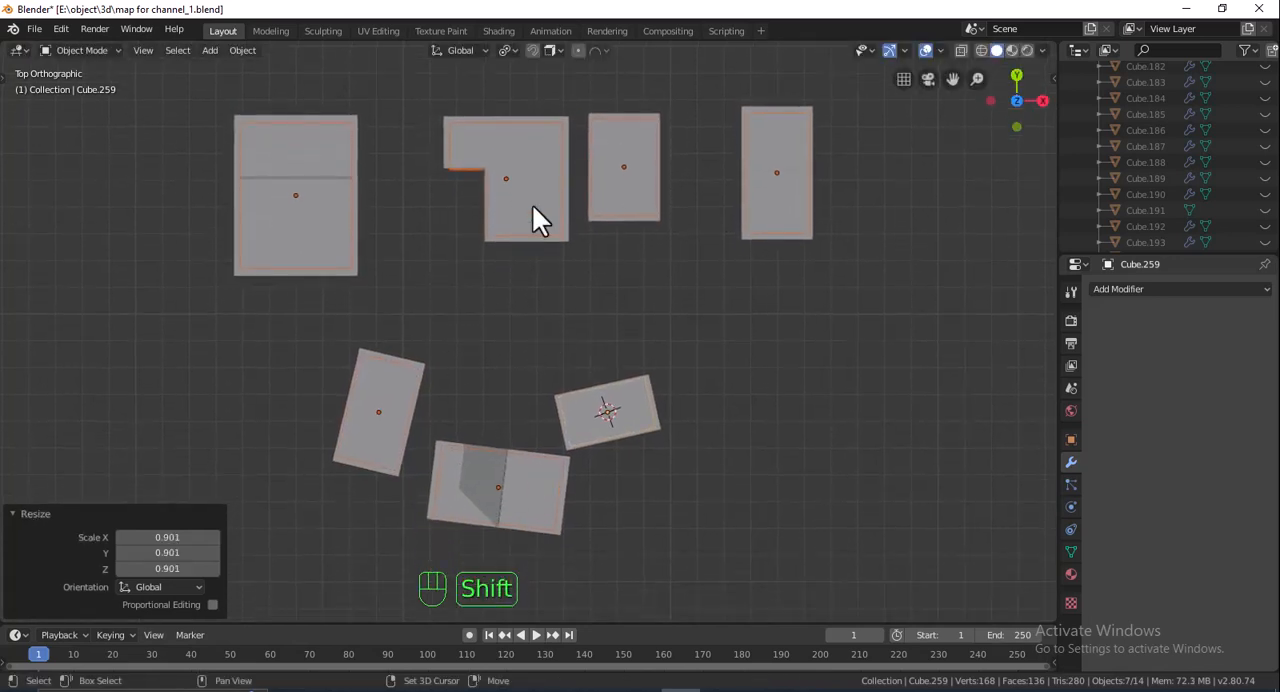
shift+middle_drag(541, 211, 553, 381)
scroll(550, 379, up, 5)
scroll(686, 334, down, 4)
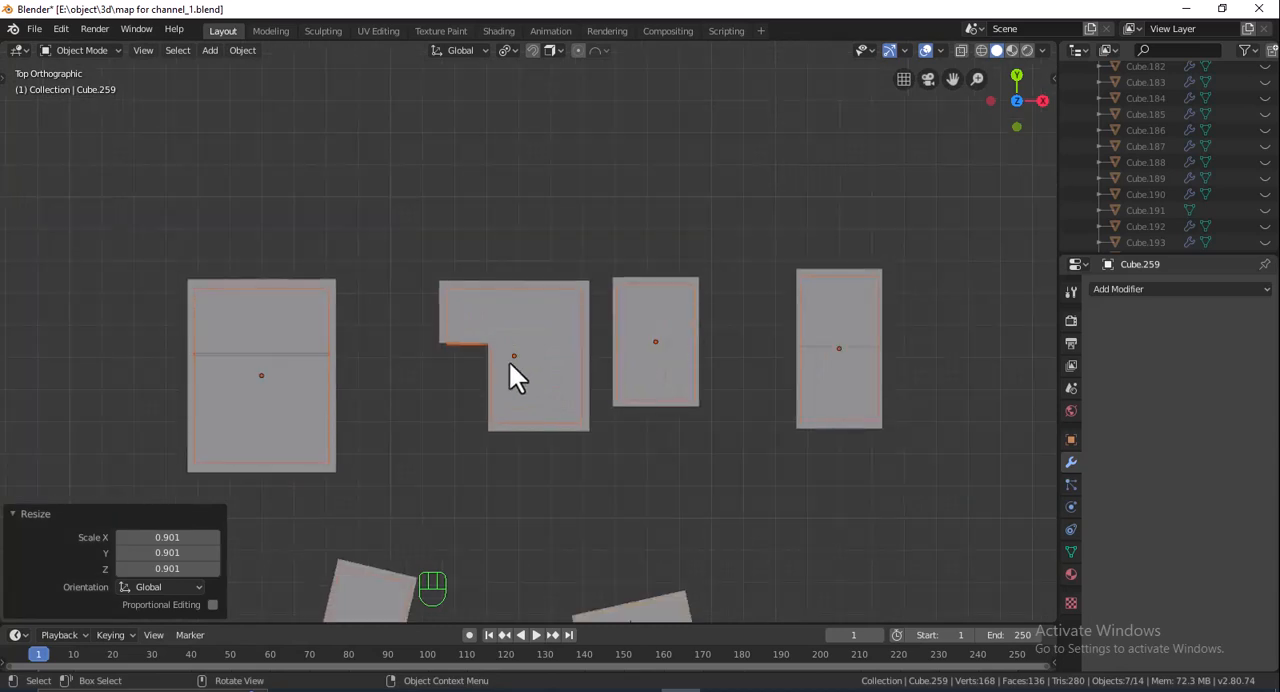
click(470, 352)
click(468, 341)
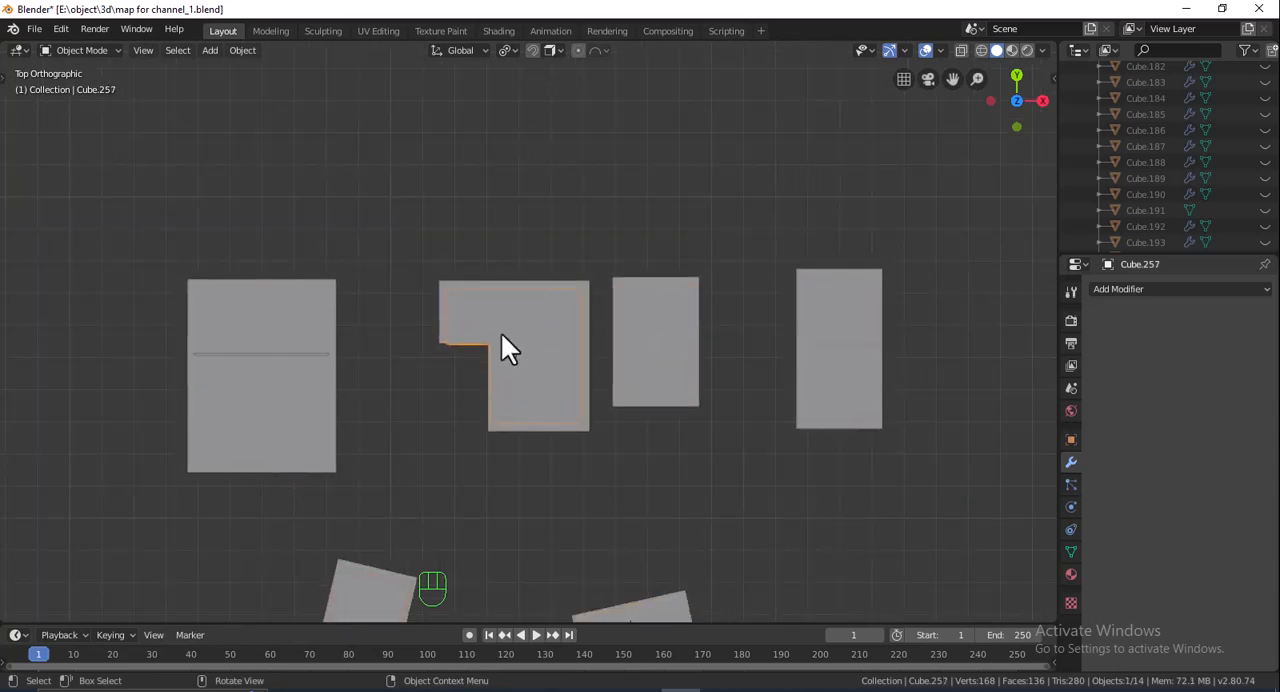
click(981, 50)
shift+click(505, 299)
scroll(557, 296, up, 4)
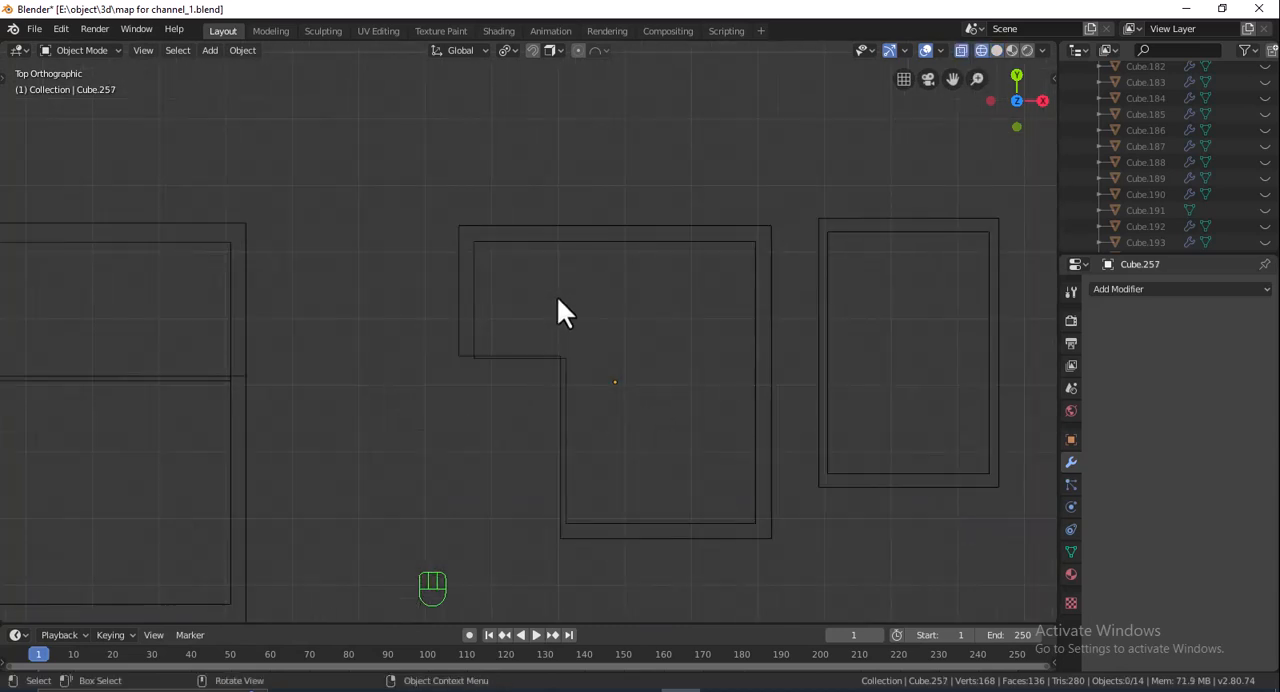
key(ctrl+z)
key(Tab)
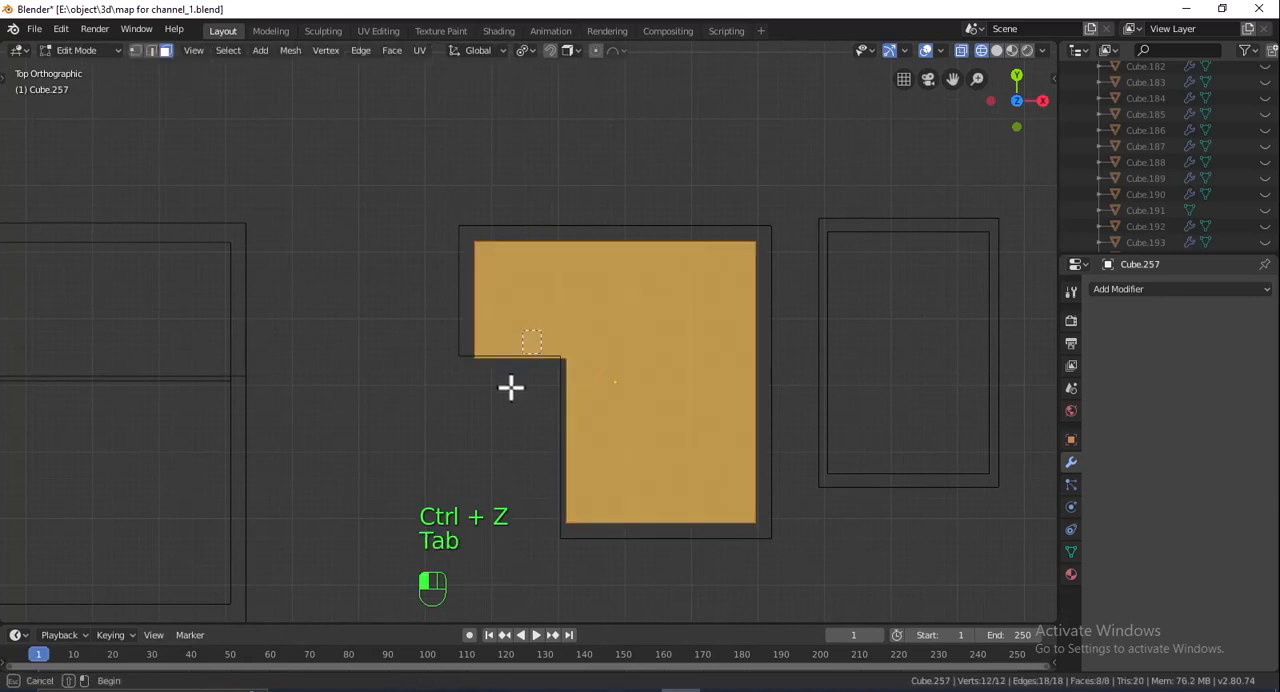
- Move the notch face facing Y on the inner L-shaped block inward along Y, inside the outer block's outline
click(509, 386)
key(g)
key(x)
key(y)
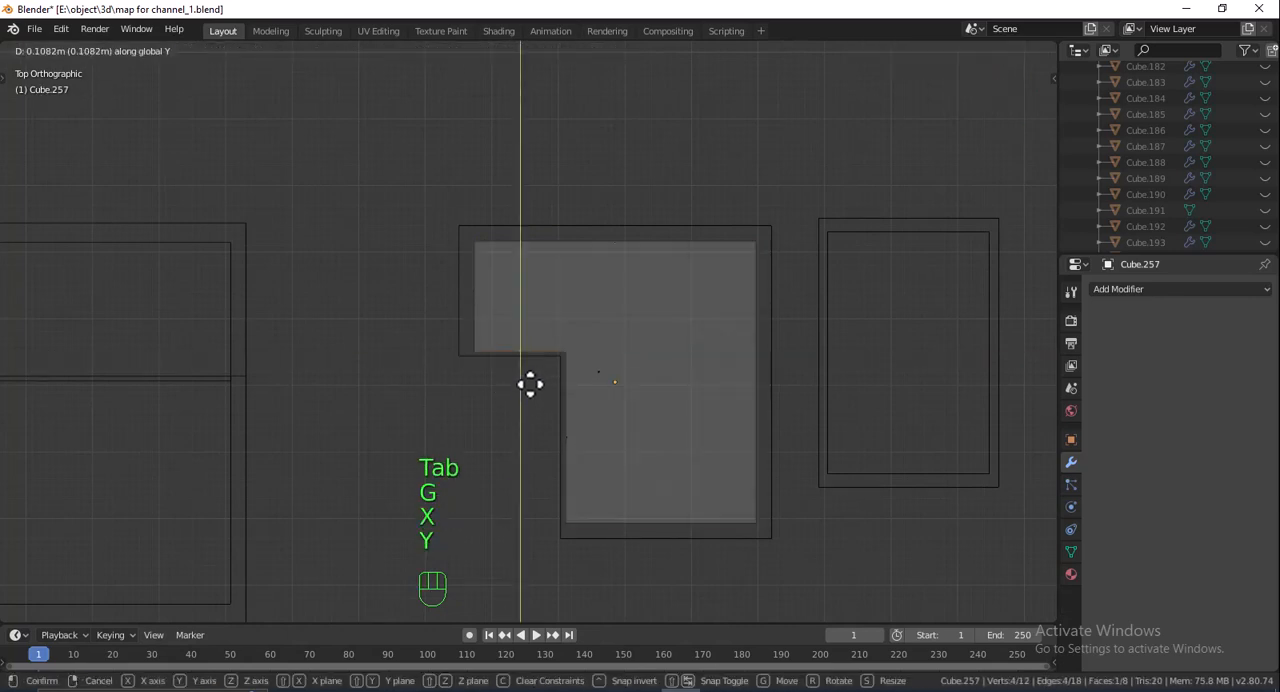
click(531, 386)
- Move the notch's other face inward along X to even out the wall gap and finish editing the mesh
key(g)
key(x)
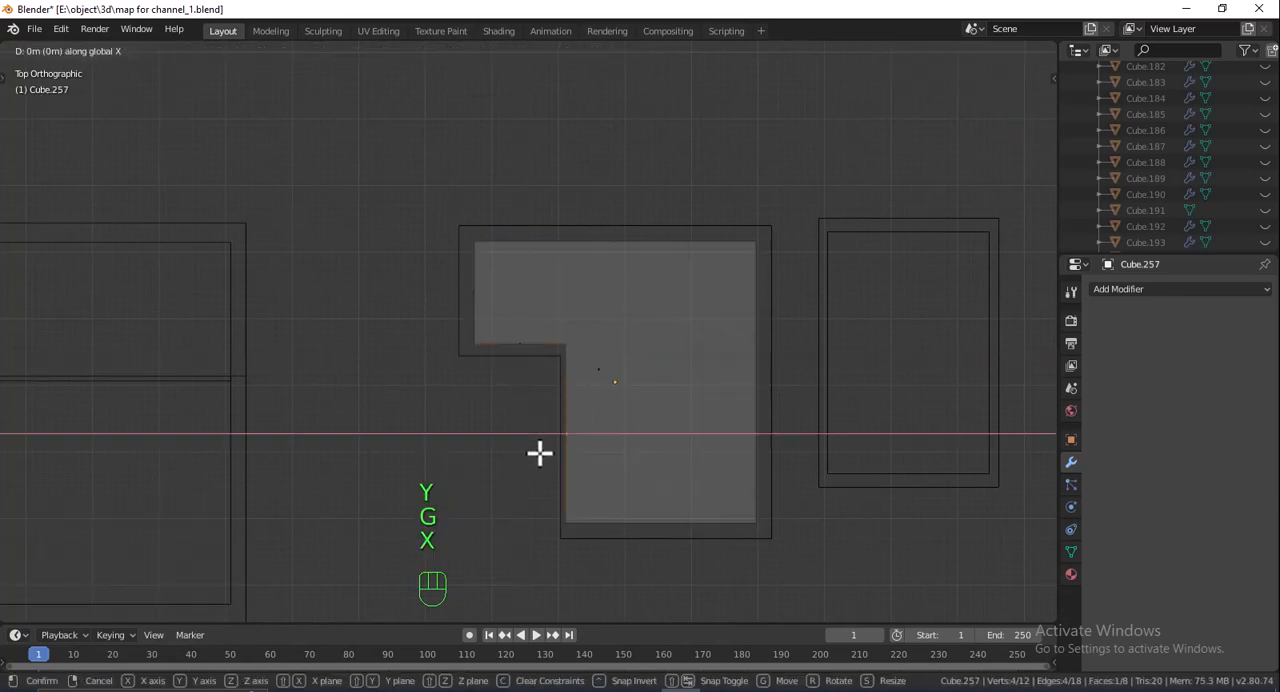
click(543, 453)
key(Tab)
scroll(705, 486, down, 5)
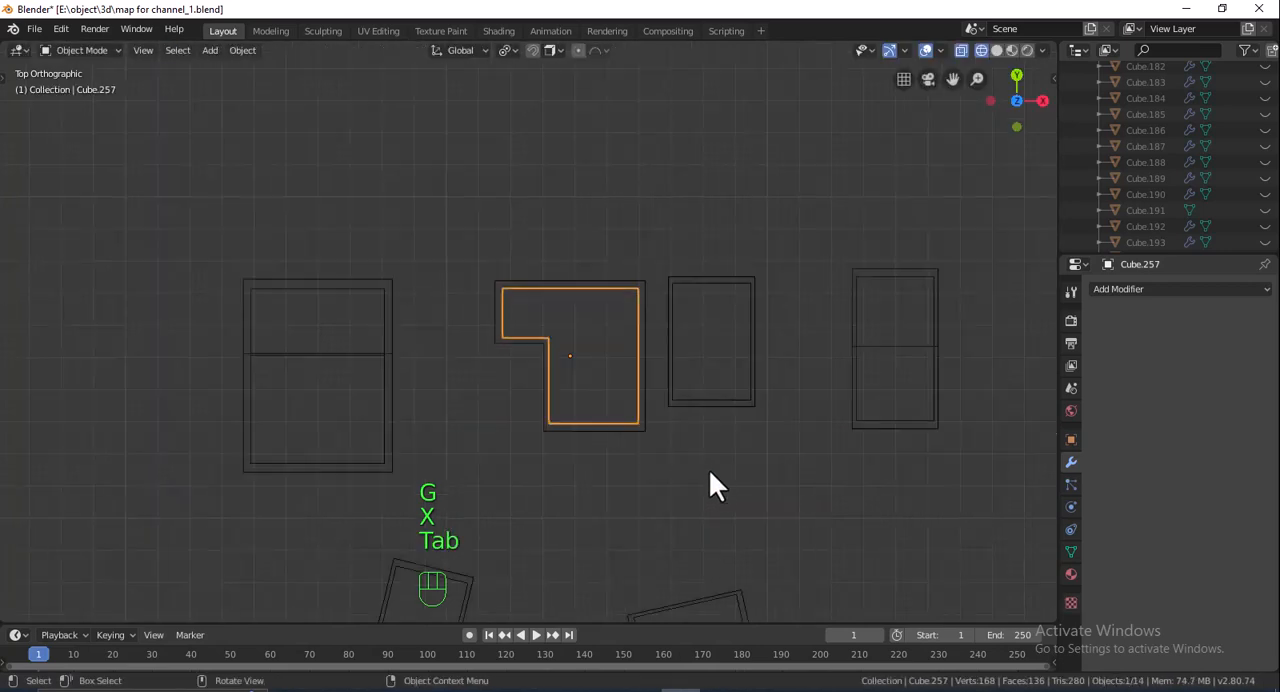
- Return to solid shading and add a Boolean modifier with the Difference operation to the outer two-level block at the row's end
middle_drag(733, 502, 643, 386)
click(997, 50)
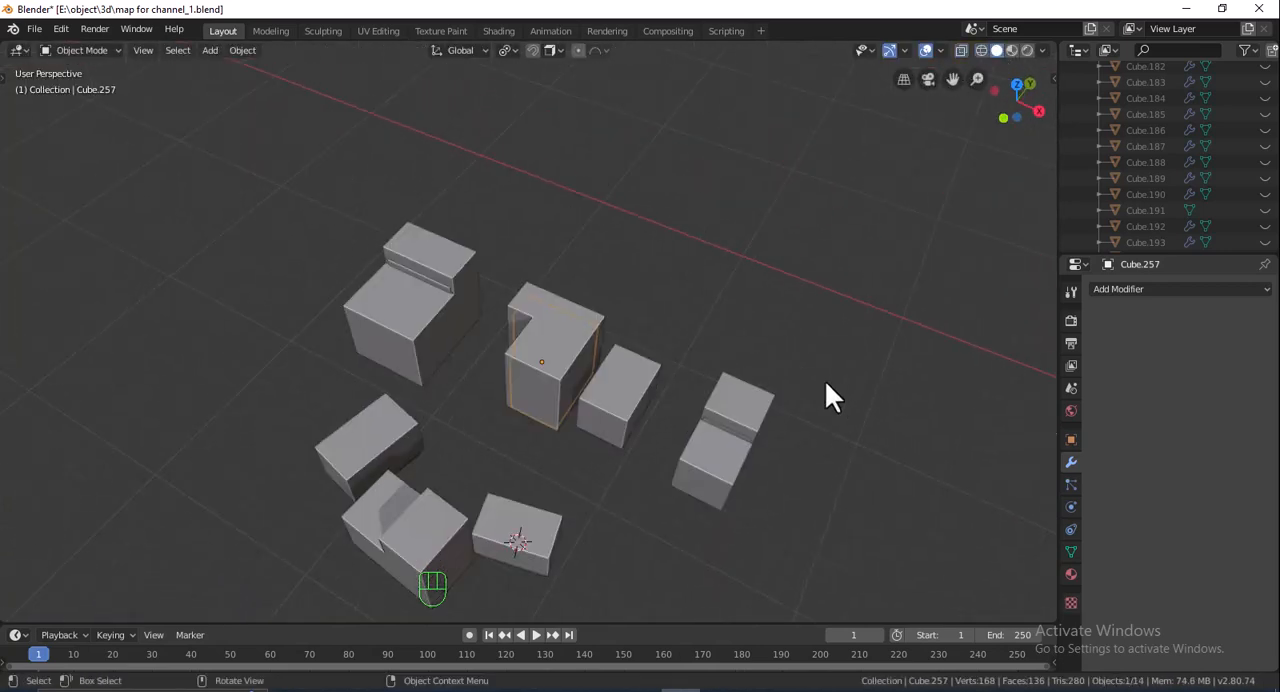
middle_drag(829, 391, 766, 277)
click(634, 314)
middle_drag(634, 314, 966, 331)
click(1180, 289)
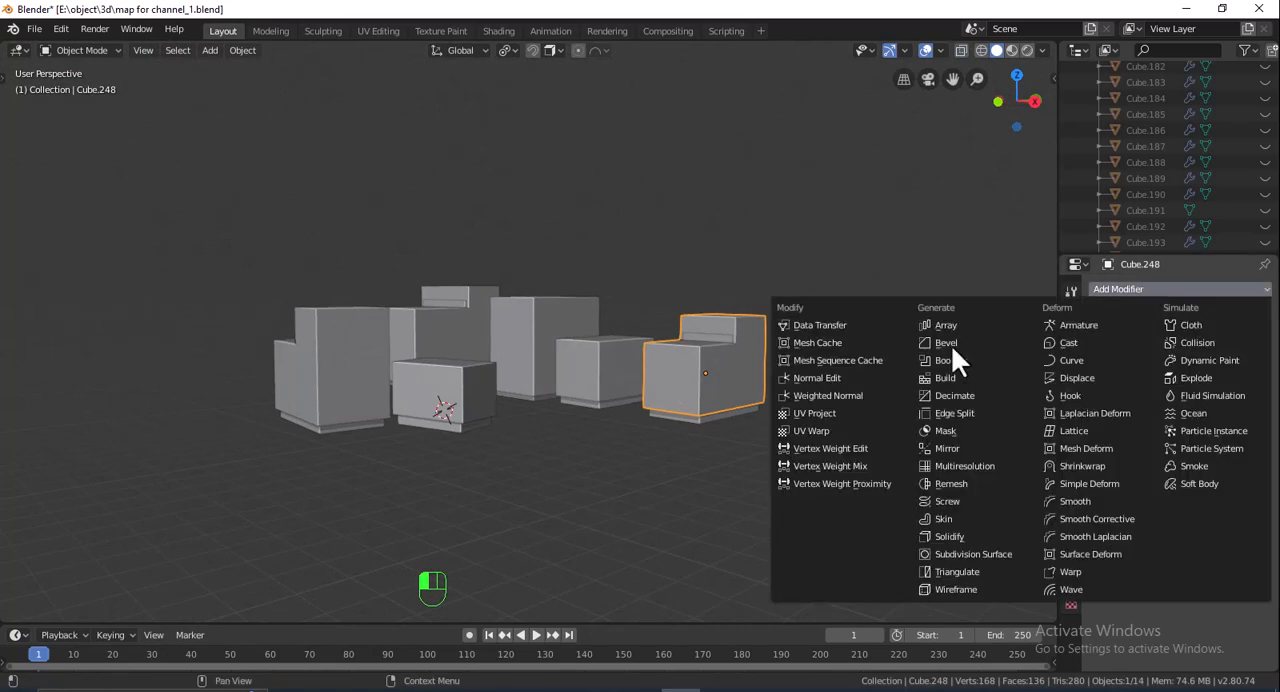
click(945, 360)
scroll(720, 336, up, 3)
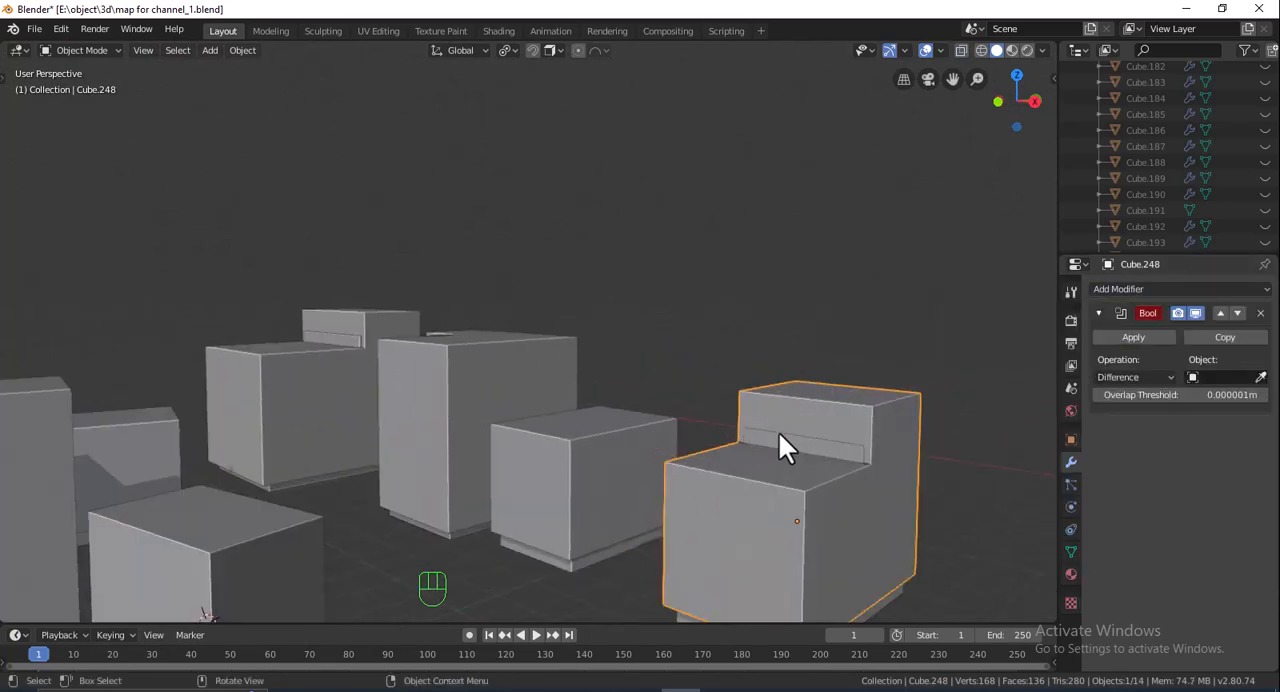
- Move the inner copy of the two-level block at the row's end 0.0721 m along Y within the outer block
shift+middle_drag(779, 434, 752, 357)
click(676, 442)
click(1017, 72)
shift+middle_drag(887, 361, 744, 380)
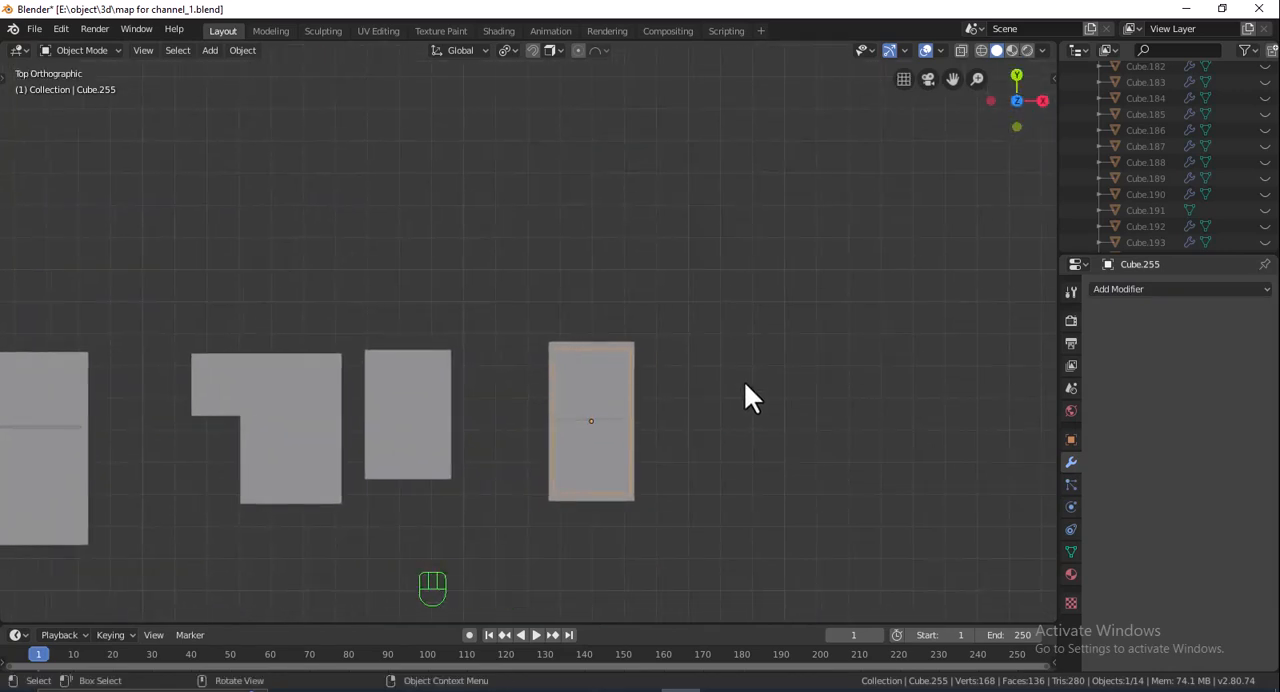
scroll(744, 380, up, 3)
key(g)
key(x)
right_click(737, 413)
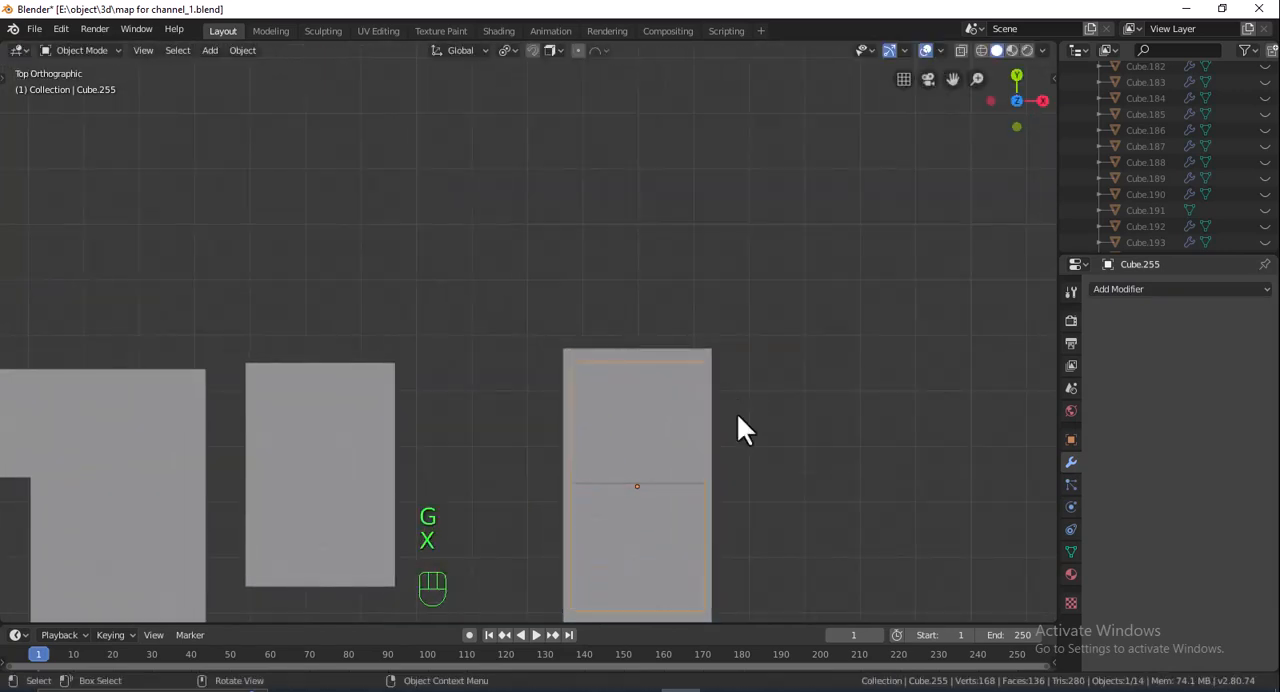
key(g)
key(y)
click(738, 411)
shift+middle_drag(738, 441, 719, 393)
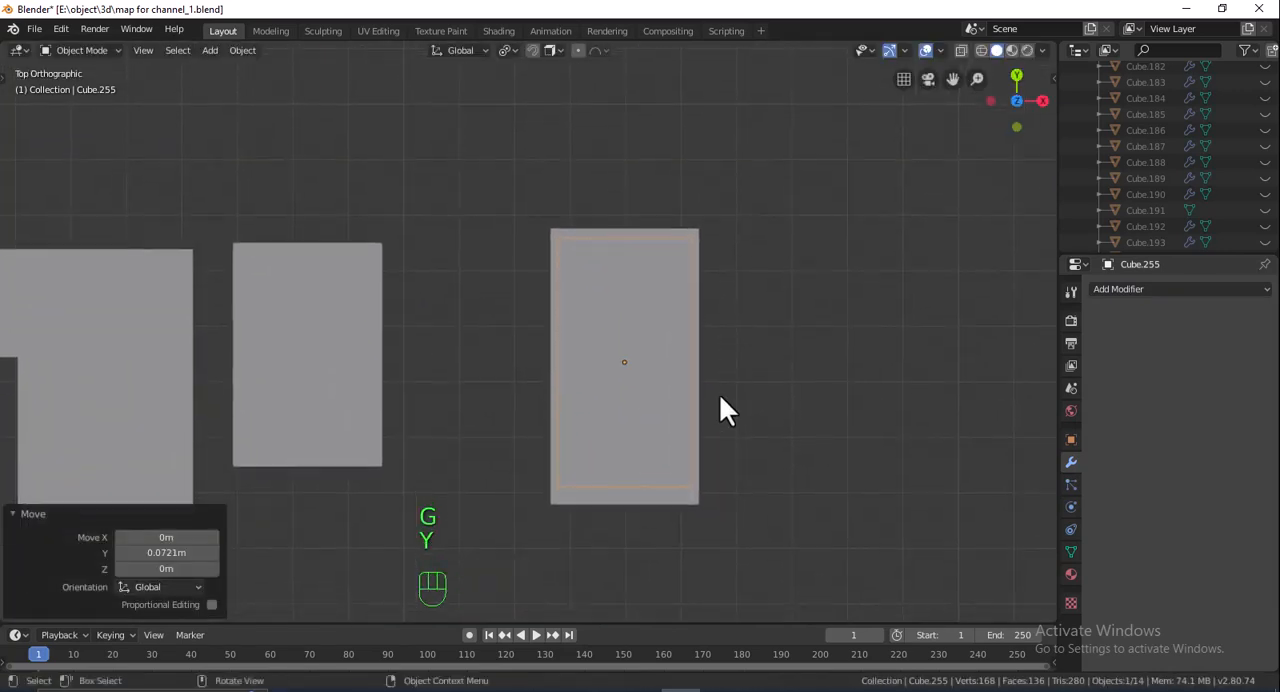
- Move the inner copy's end face -0.0721 m along Y to even the wall gap, finish mesh editing and return to solid shading
key(Tab)
drag(660, 450, 600, 522)
key(g)
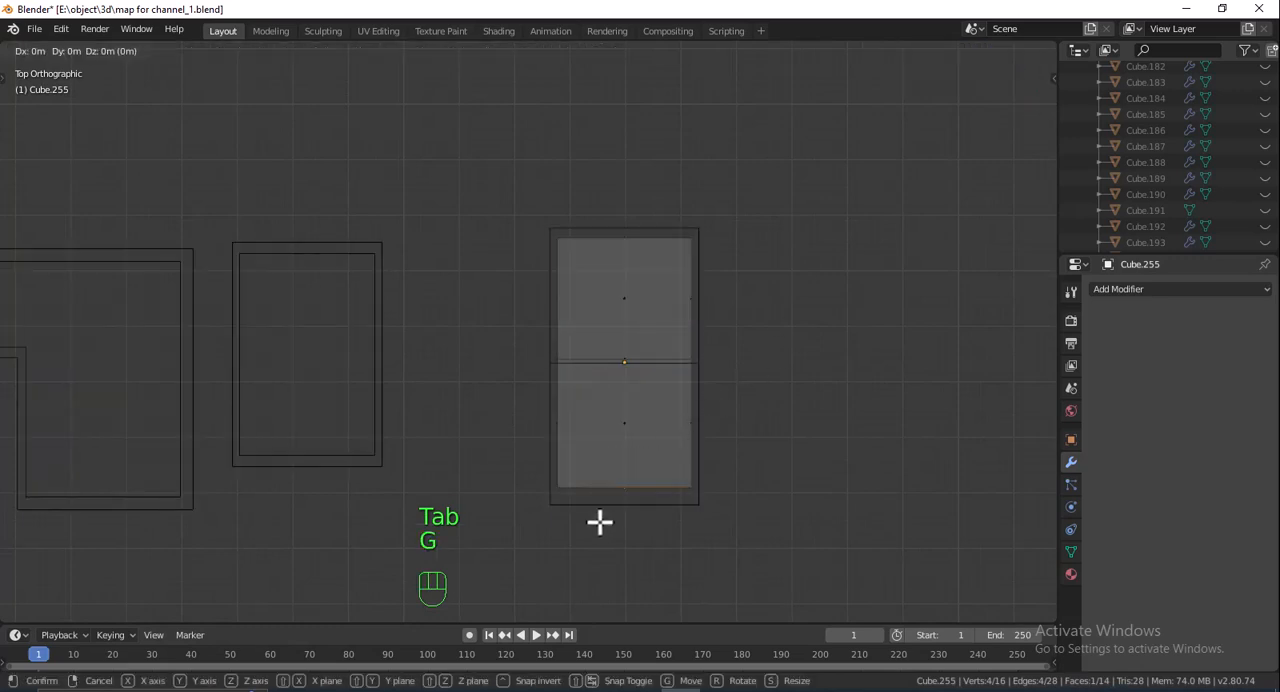
key(y)
click(601, 526)
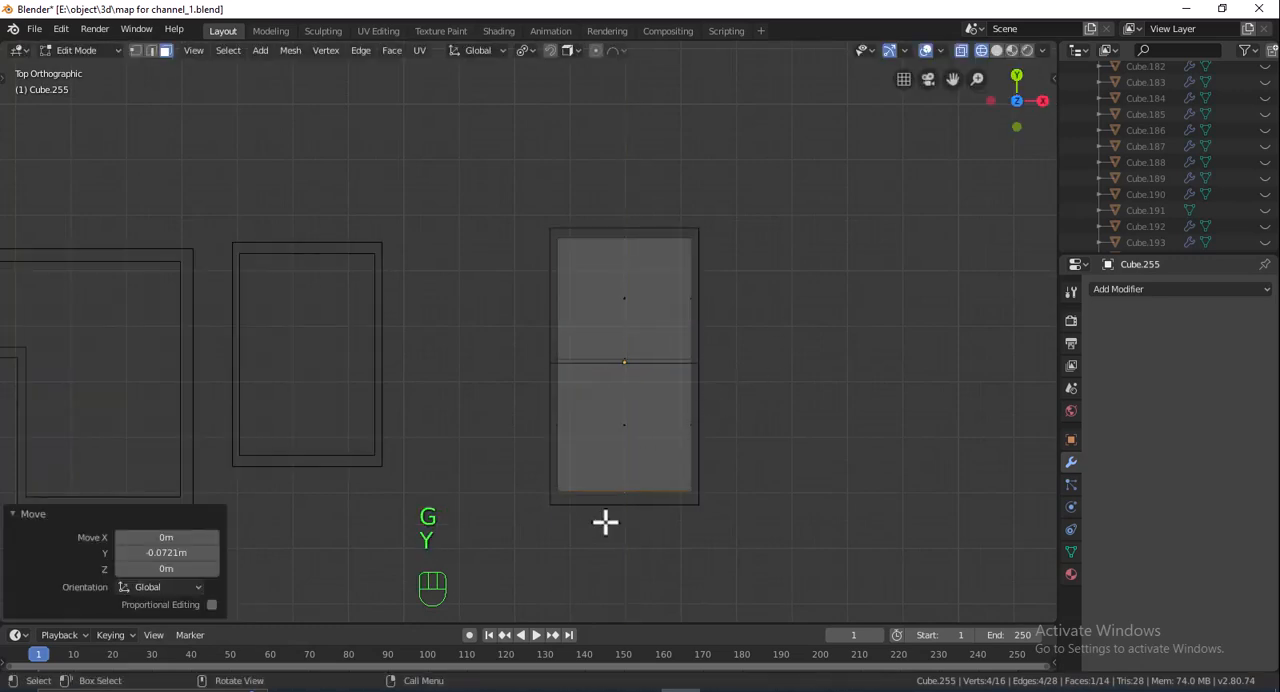
key(Tab)
shift+middle_drag(561, 525, 794, 214)
scroll(660, 363, down, 4)
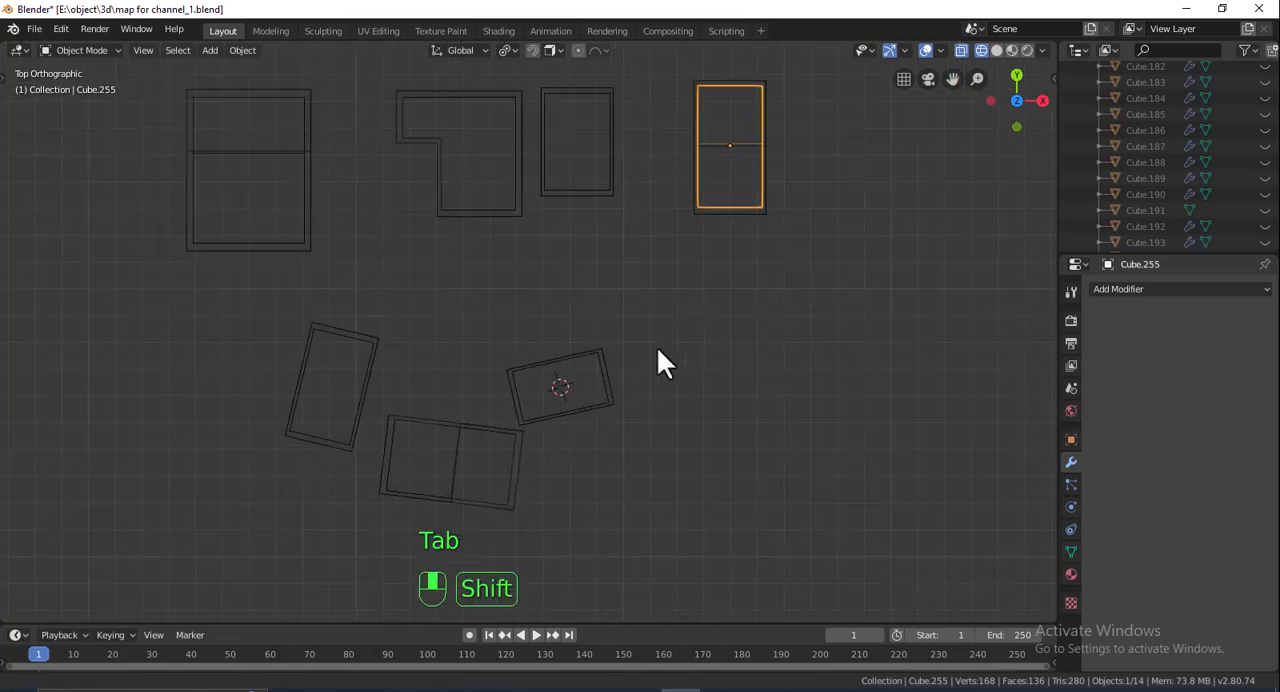
click(997, 51)
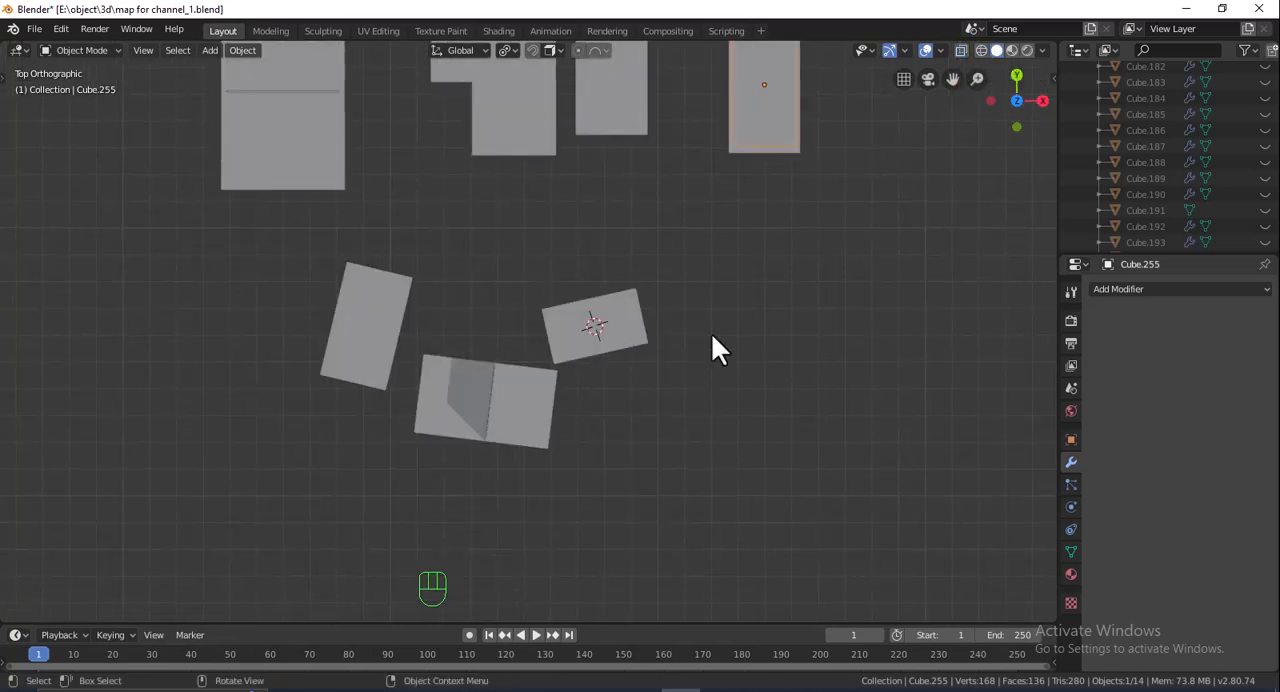
- Open the inner copy of the rotated two-level block for mesh editing in a wireframe top view
middle_drag(640, 440, 734, 326)
scroll(734, 326, up, 3)
click(633, 431)
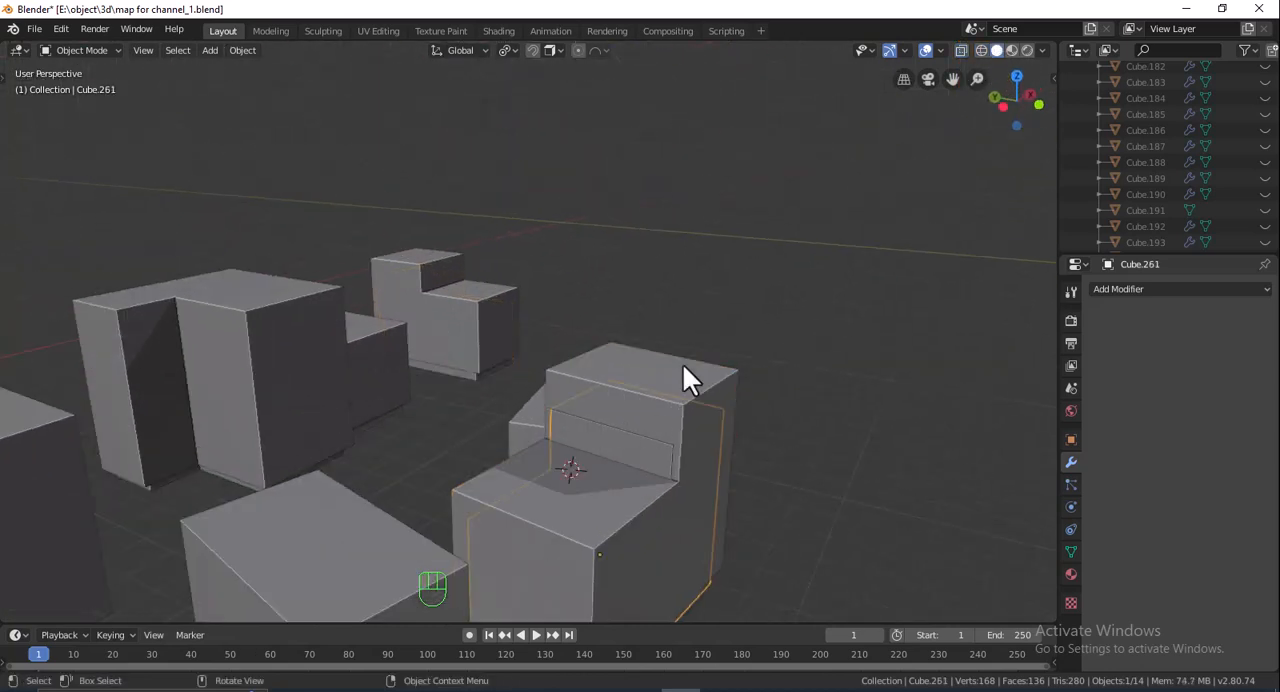
click(1016, 76)
key(Tab)
click(981, 50)
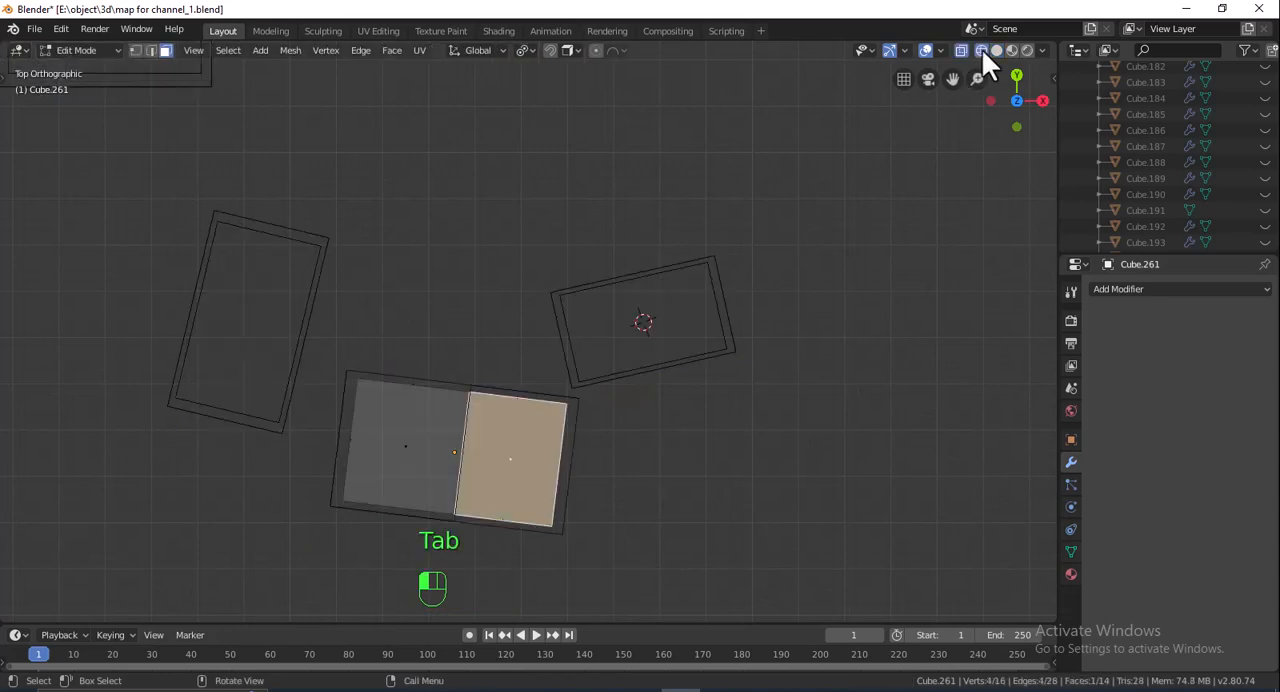
shift+middle_drag(611, 426, 680, 366)
scroll(471, 368, up, 3)
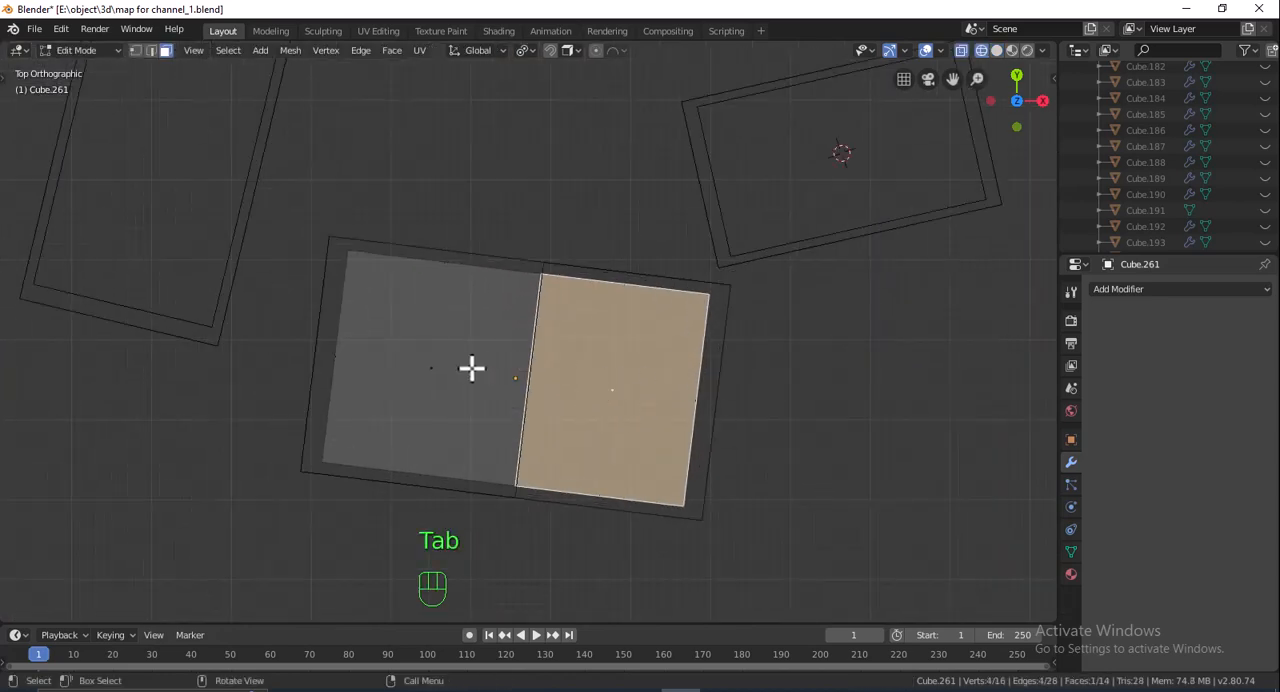
click(346, 374)
key(Tab)
key(g)
key(x)
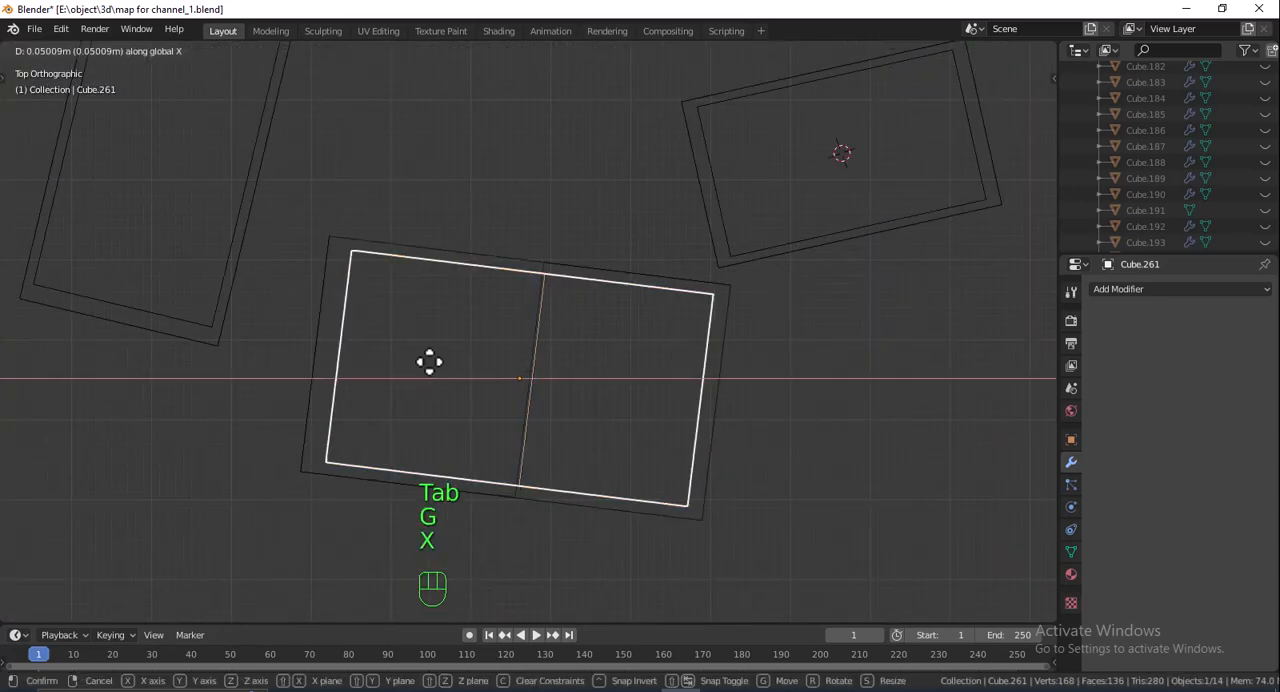
right_click(433, 363)
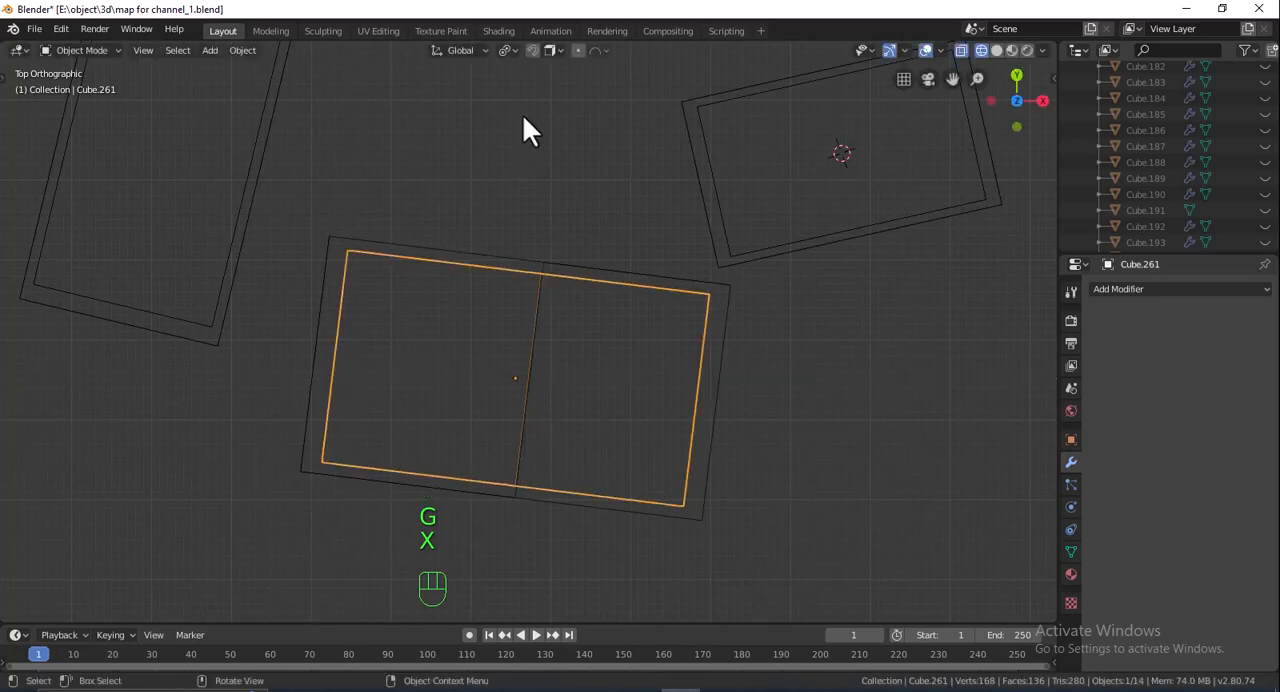
- Set the transform orientation to Normal and move the rotated inner copy about 0.08 m along its own X
click(476, 60)
click(422, 140)
key(g)
key(x)
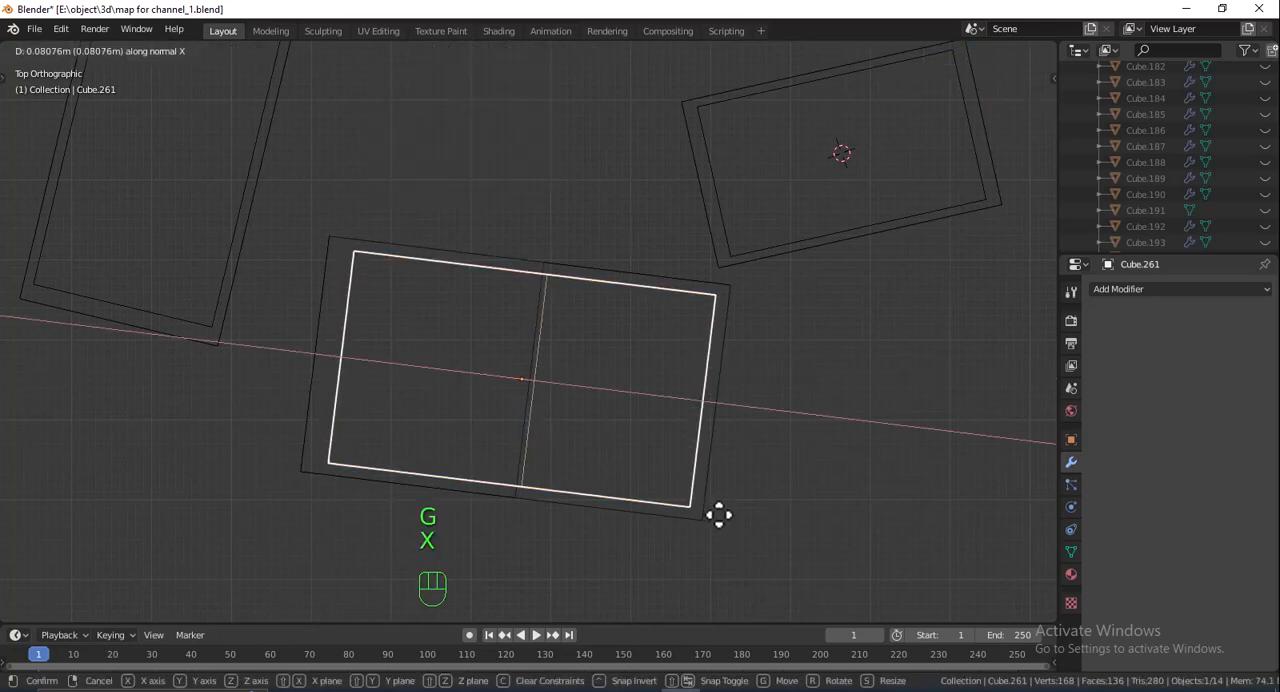
click(719, 515)
- Move the end face of the rotated inner copy's lower level outward by -0.19 m along its normal Z
key(Tab)
drag(389, 317, 337, 377)
key(g)
key(x)
key(y)
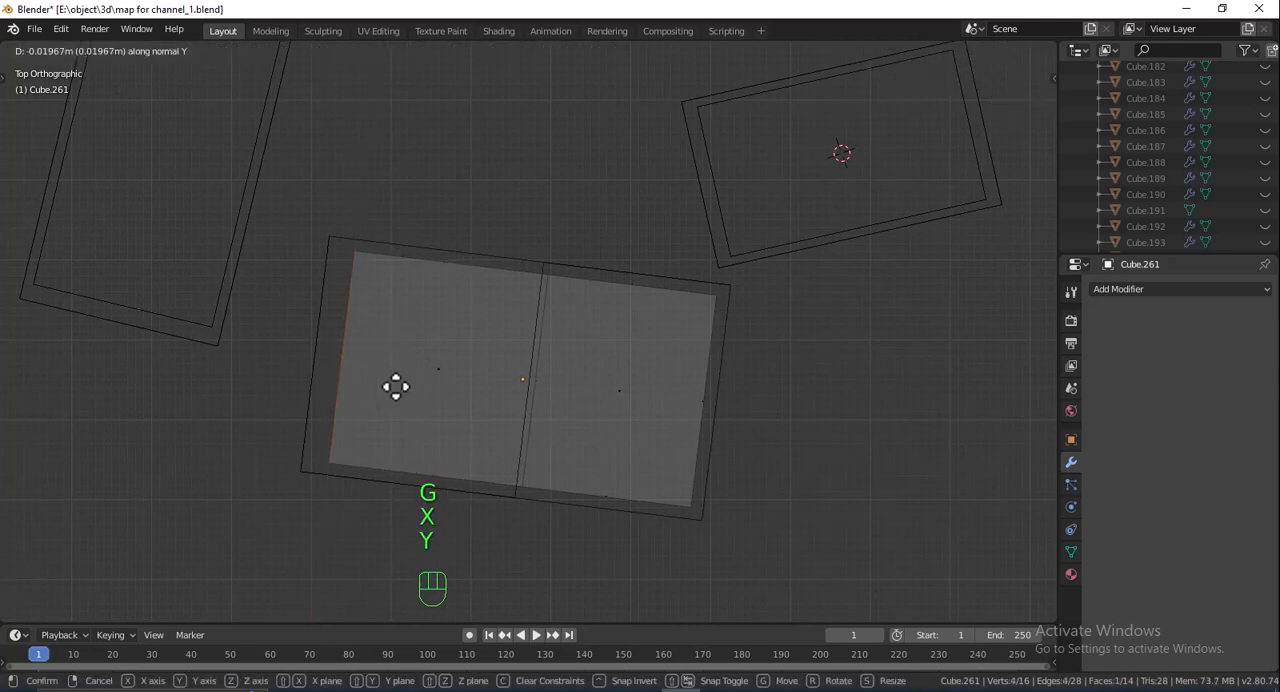
key(z)
click(404, 391)
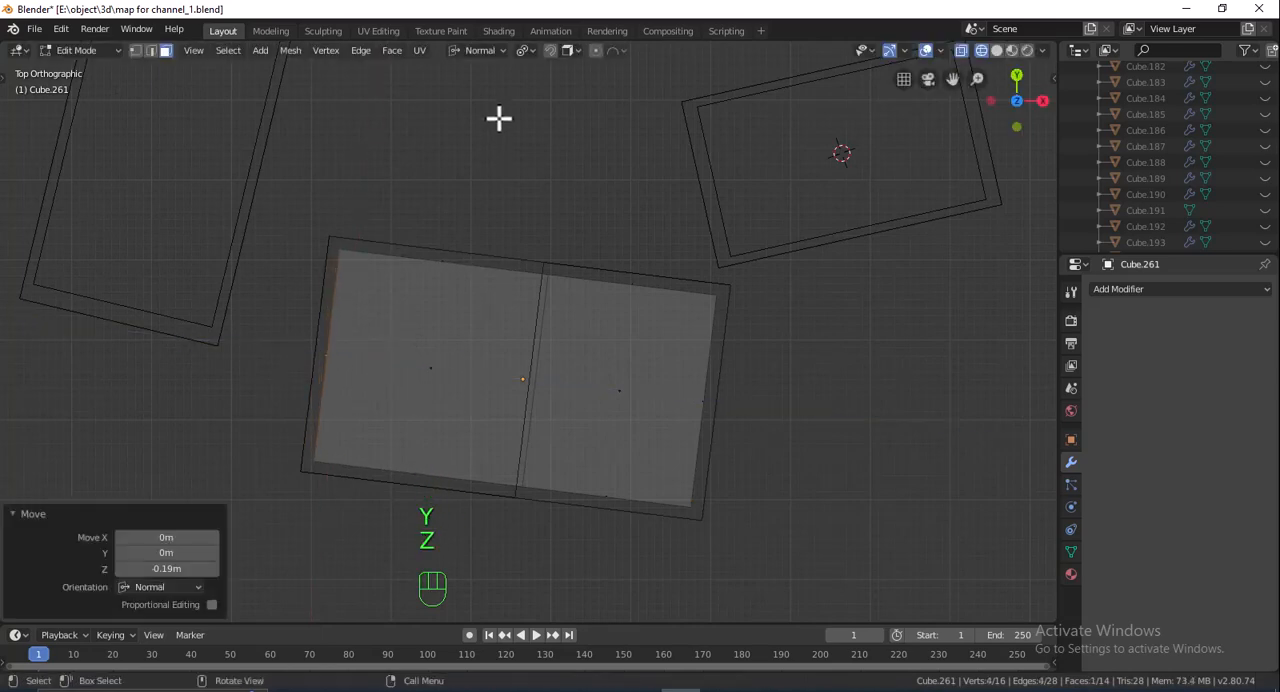
- Reset the transform orientation to Global, finish mesh editing and return the scene to solid shading
click(471, 54)
click(451, 97)
key(Tab)
mouse_move(788, 449)
middle_down()
mouse_move(889, 394)
mouse_move(787, 350)
mouse_move(825, 330)
mouse_move(634, 413)
middle_up()
scroll(786, 346, down, 2)
click(996, 50)
- Select the other outer blocks plus the end two-level block as the active object, and link its modifiers to all of them
click(634, 413)
middle_drag(551, 429, 656, 438)
click(488, 384)
shift+click(282, 474)
shift+middle_drag(288, 418, 466, 418)
shift+click(411, 428)
shift+click(512, 362)
shift+click(267, 391)
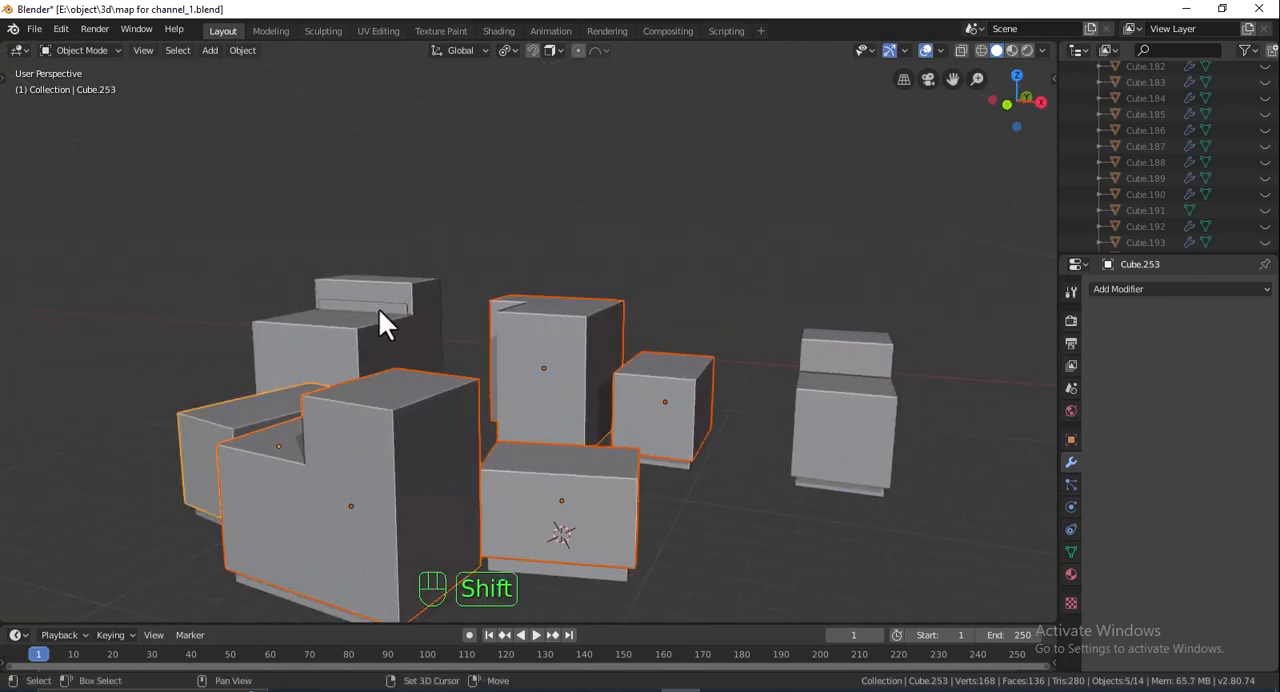
shift+click(418, 289)
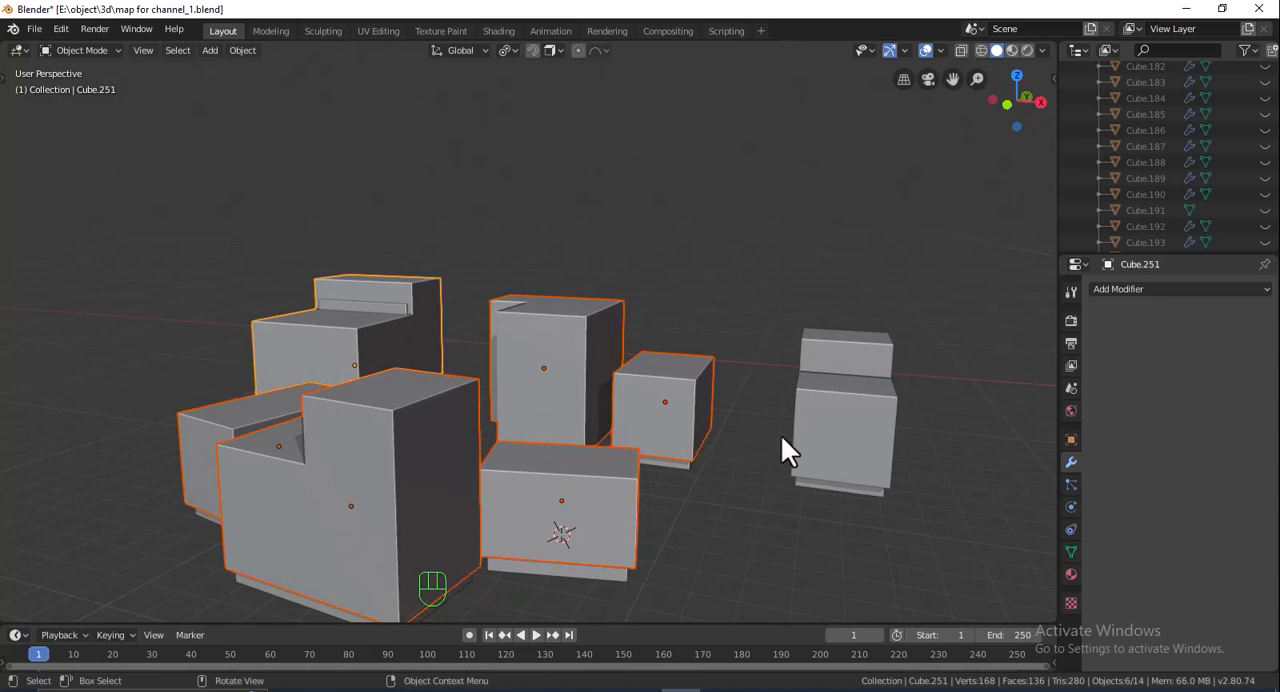
shift+click(837, 390)
key(ctrl+l)
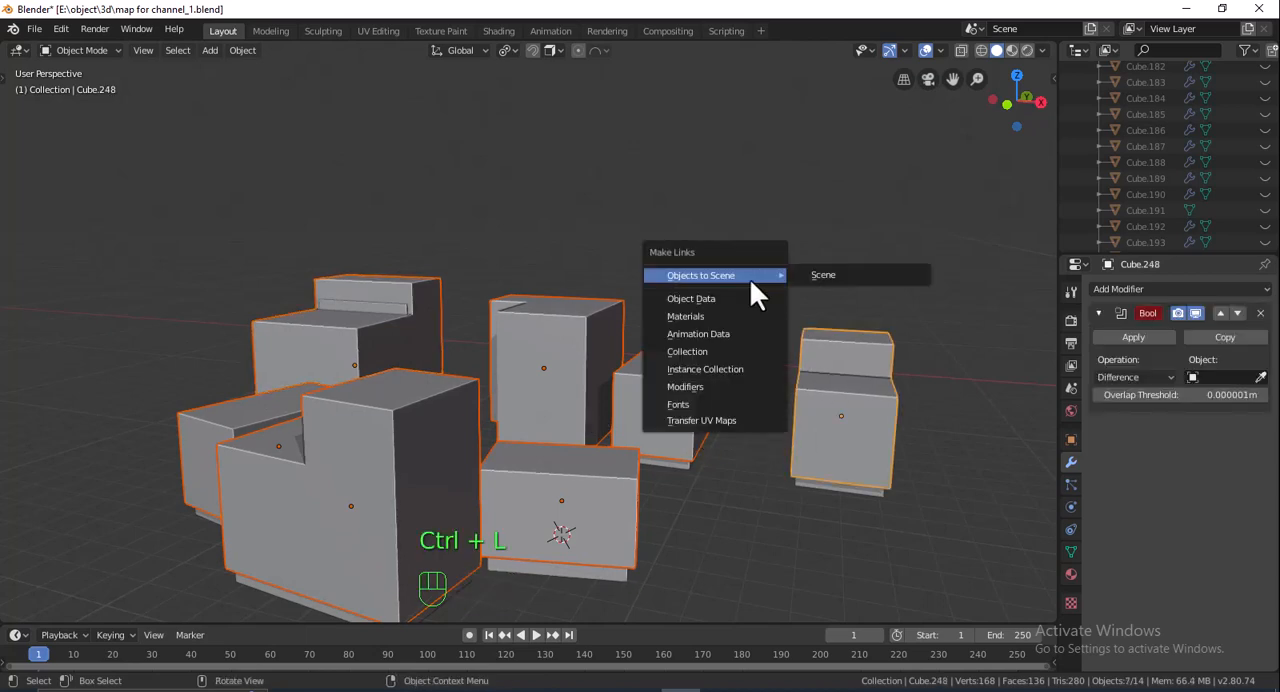
click(692, 384)
- Move the inner copy of the large unrotated two-level block 0.108 m along Y within its outer block
shift+middle_drag(502, 300, 645, 384)
scroll(645, 385, up, 4)
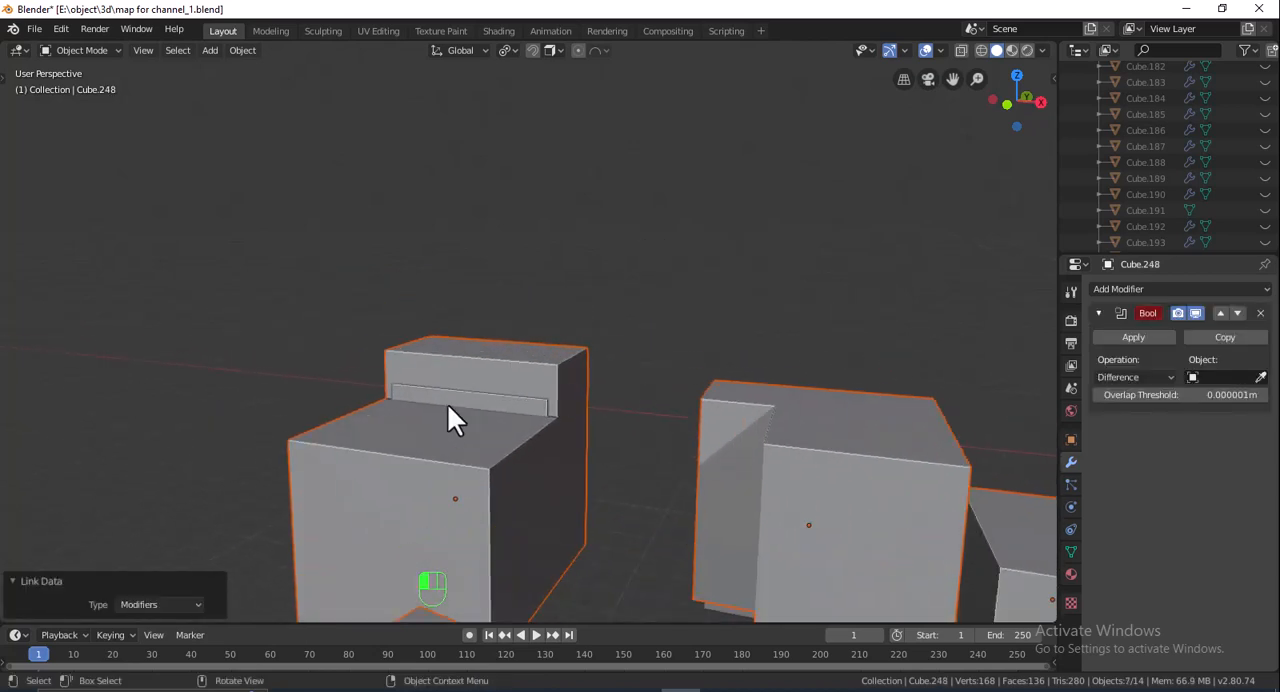
click(447, 403)
click(447, 402)
click(1017, 76)
shift+middle_drag(704, 419, 949, 648)
shift+middle_drag(794, 342, 720, 305)
key(g)
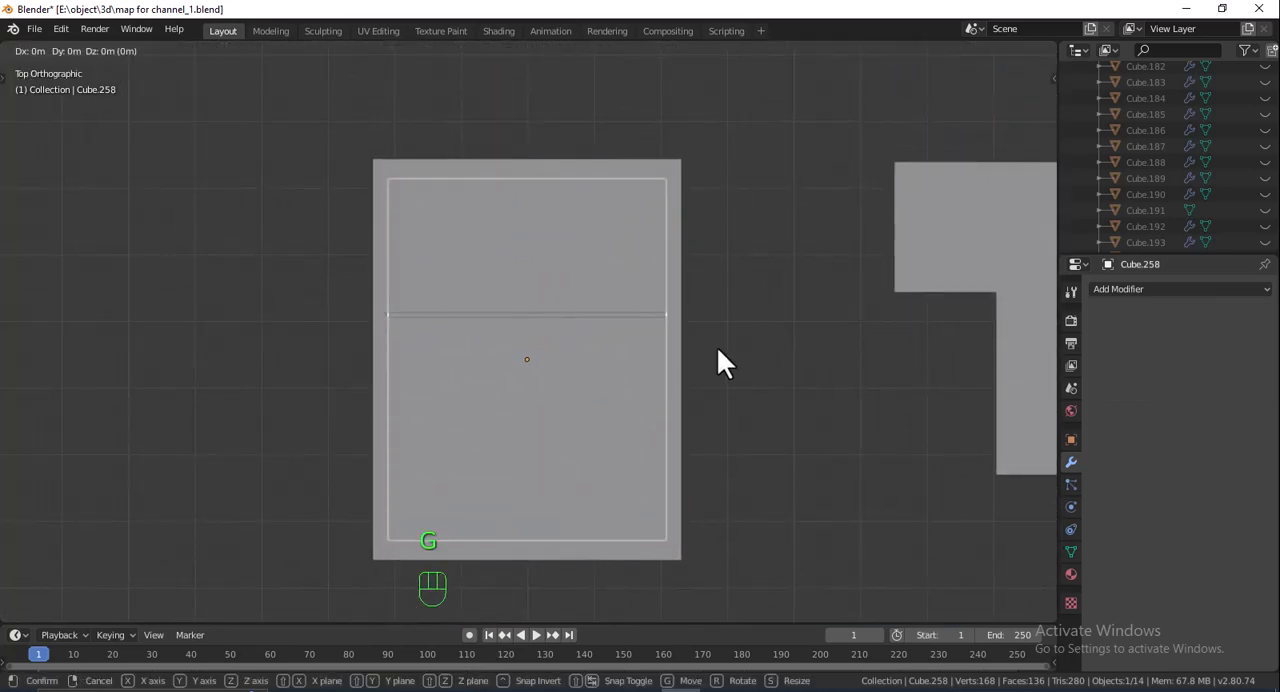
key(y)
click(717, 340)
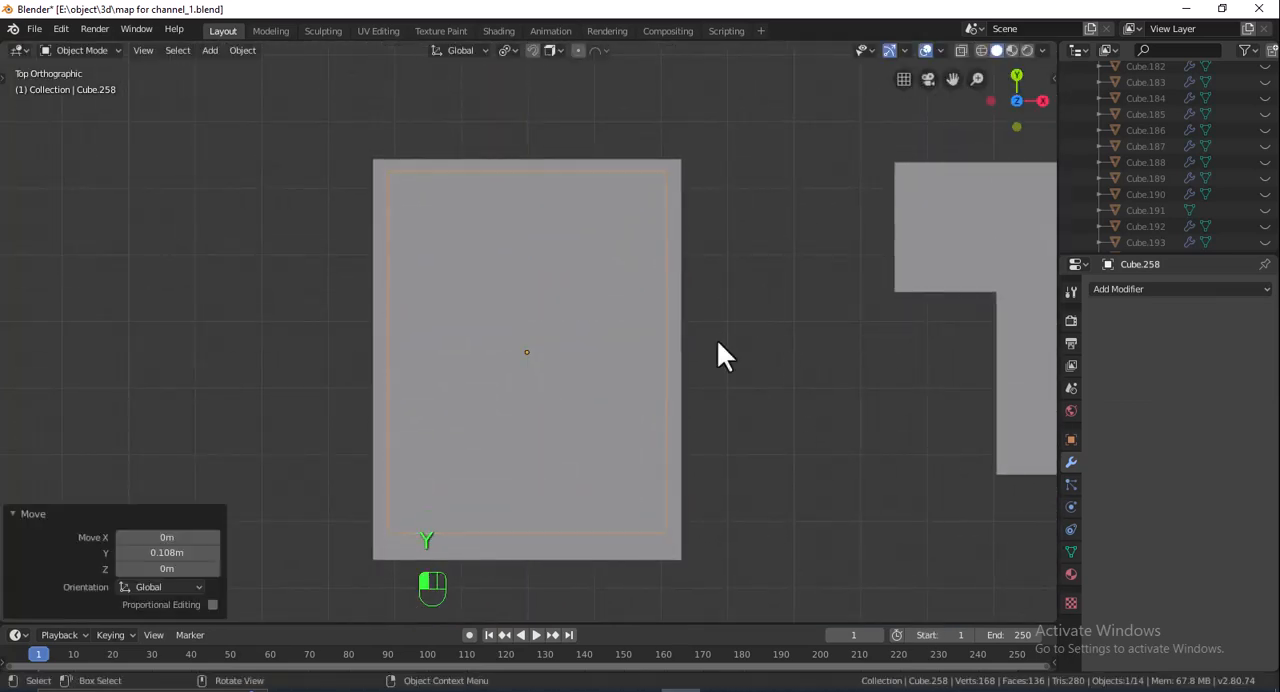
- Move the lower-level end face of the large inner copy outward along Y, finish mesh editing and return to solid shading
click(982, 50)
key(Tab)
click(566, 520)
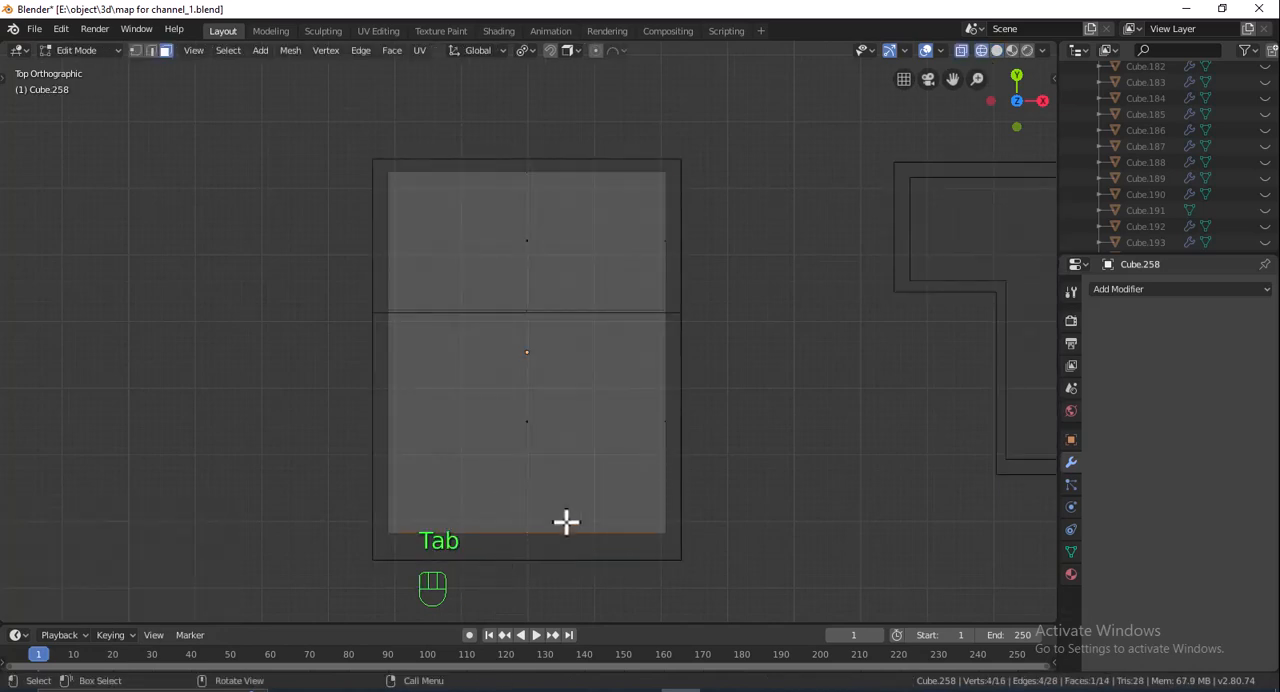
key(g)
key(y)
click(580, 518)
key(Tab)
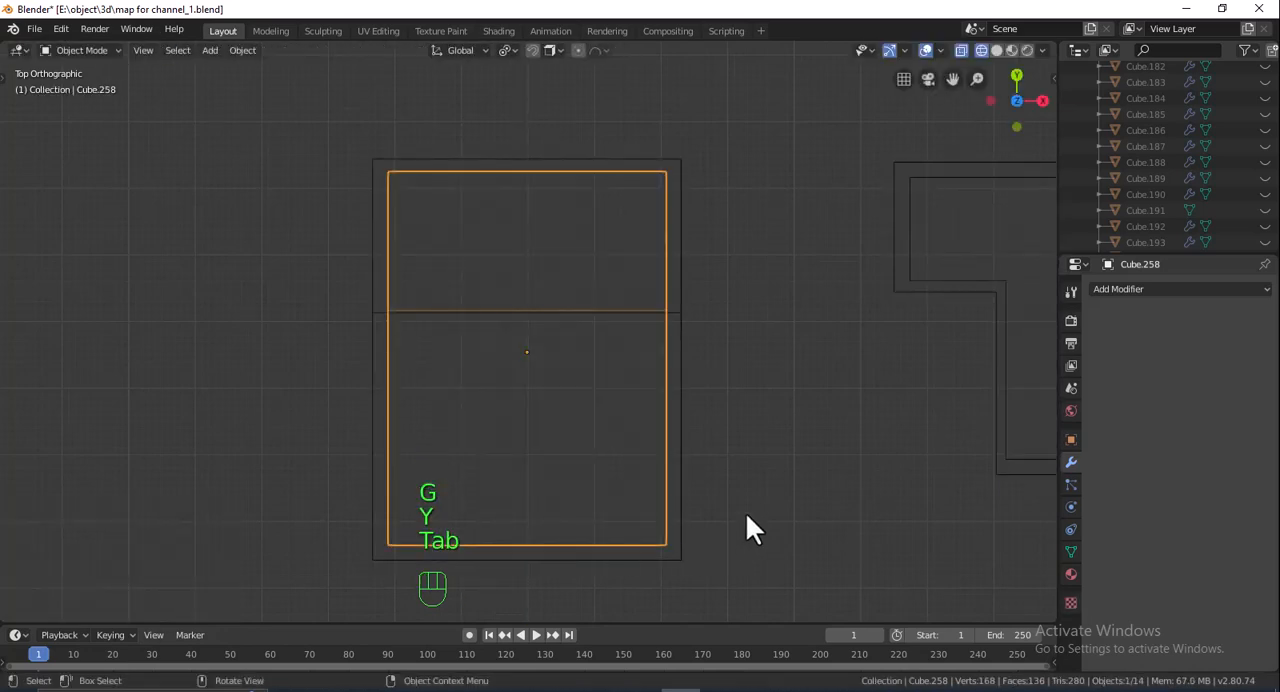
middle_drag(746, 529, 600, 285)
click(996, 50)
- Hollow the two-level block at the row's end by applying its Boolean with the inner copy as cutter, and delete the cutter
shift+middle_drag(758, 332, 656, 118)
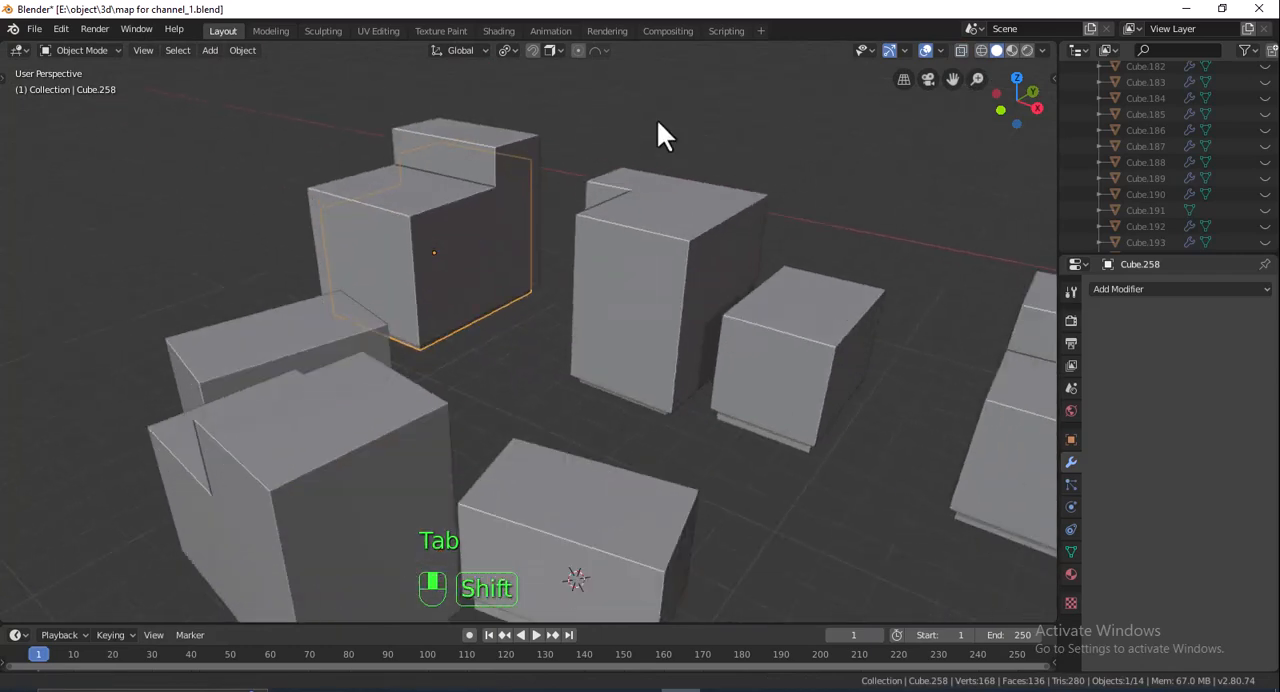
scroll(736, 388, down, 4)
middle_drag(736, 390, 718, 371)
click(718, 375)
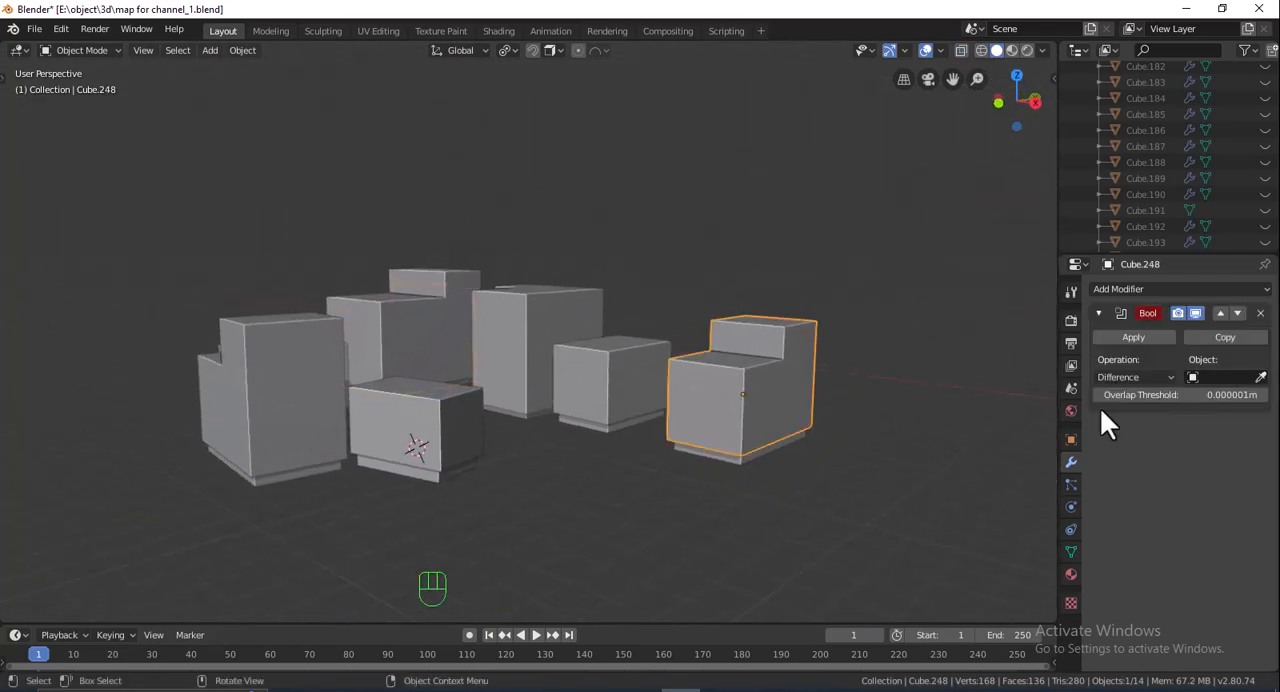
click(1260, 376)
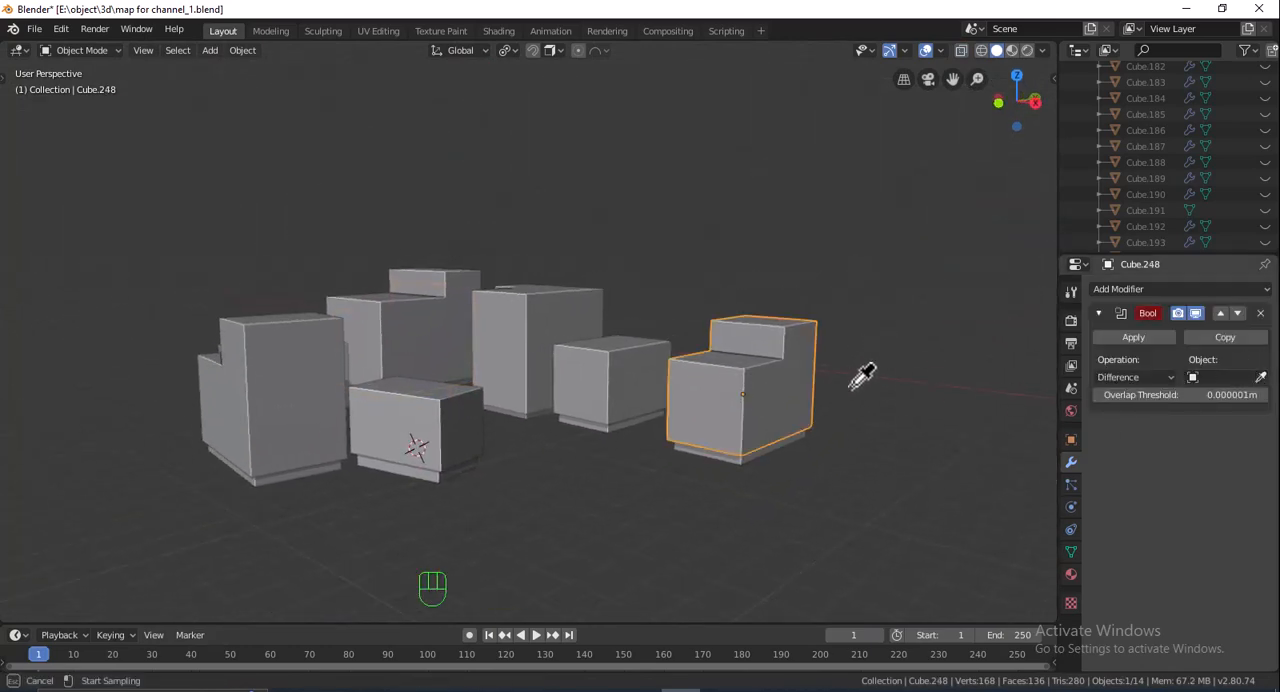
key(Escape)
middle_drag(832, 432, 829, 398)
click(1260, 378)
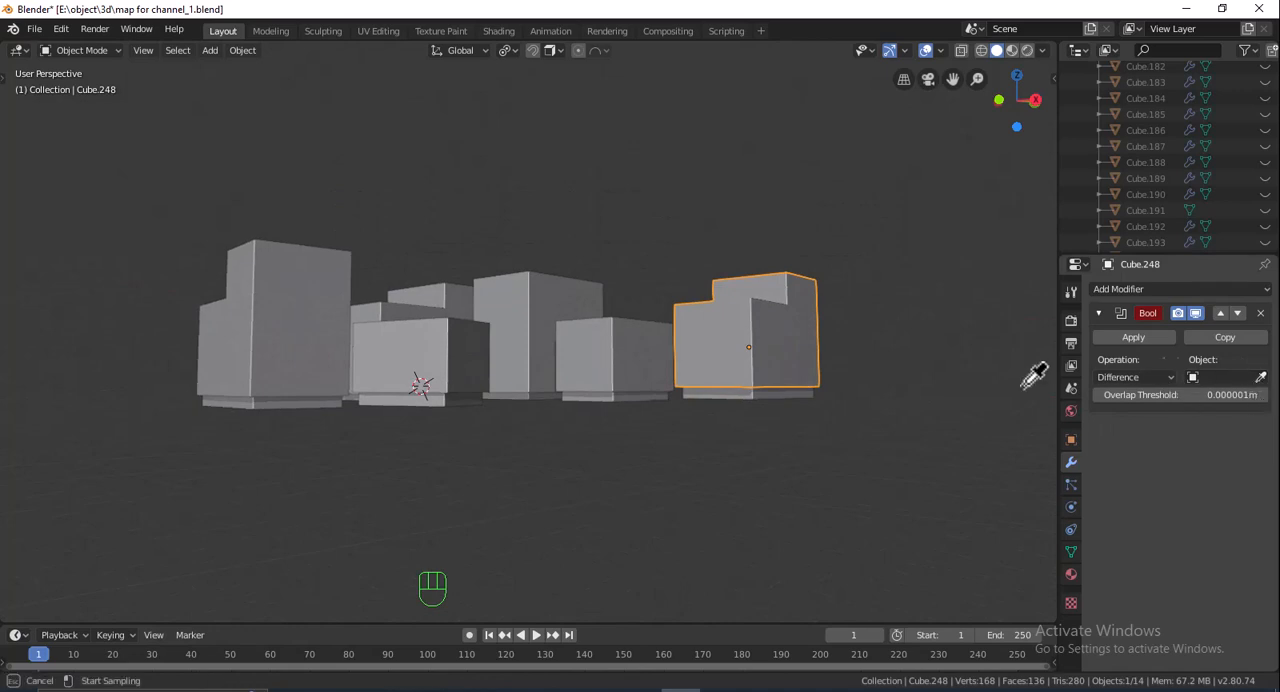
click(776, 384)
click(774, 398)
key(Delete)
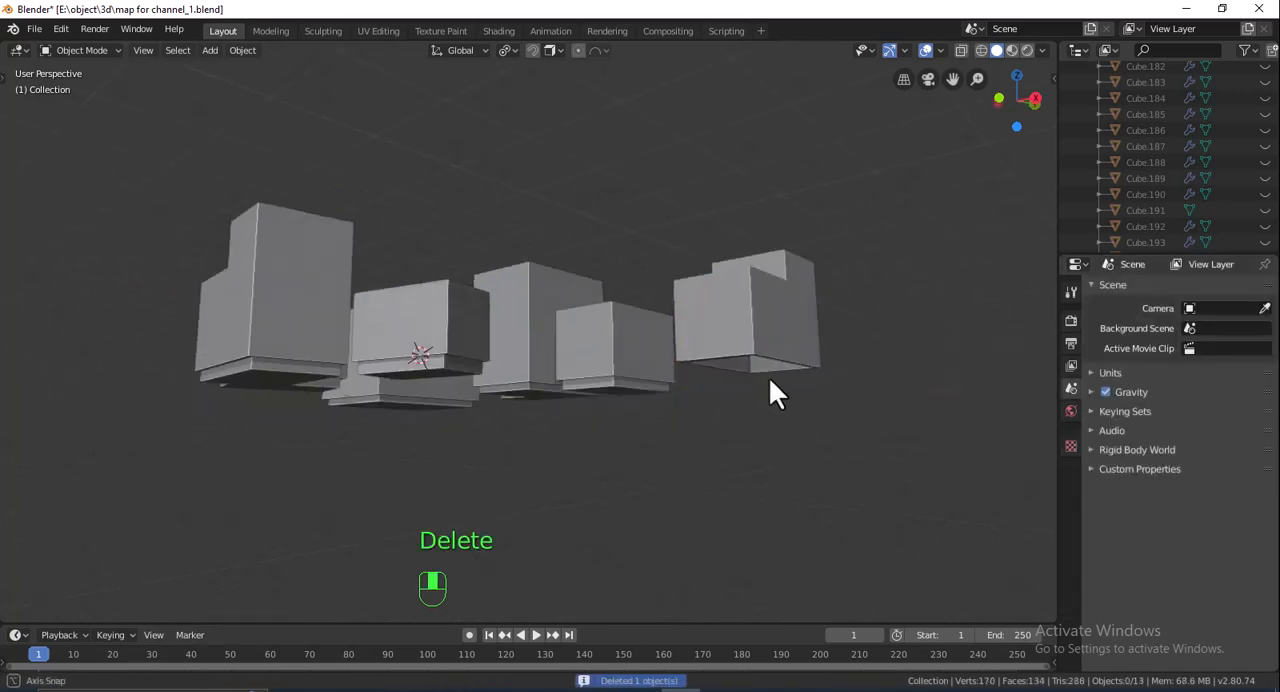
- Hollow the small box block beside the L-shaped one by applying its Boolean with its inner copy, and delete that copy
middle_drag(768, 380, 689, 326)
click(628, 318)
scroll(689, 326, up, 2)
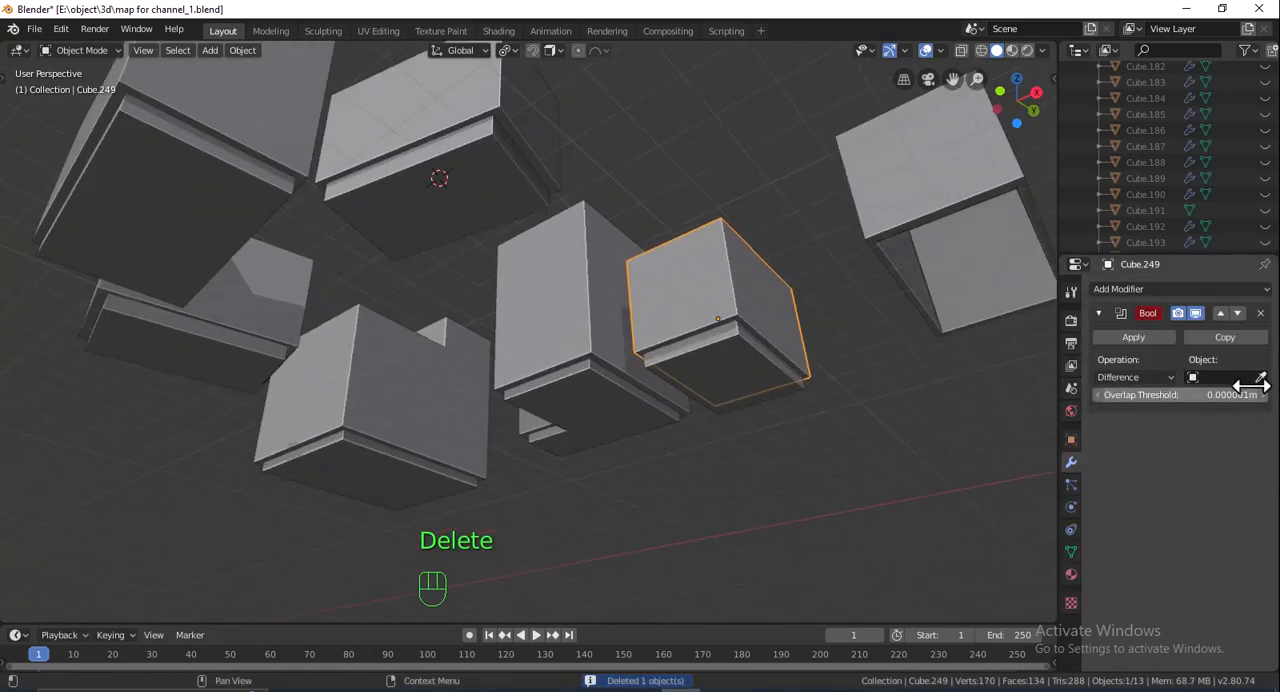
click(778, 374)
click(780, 285)
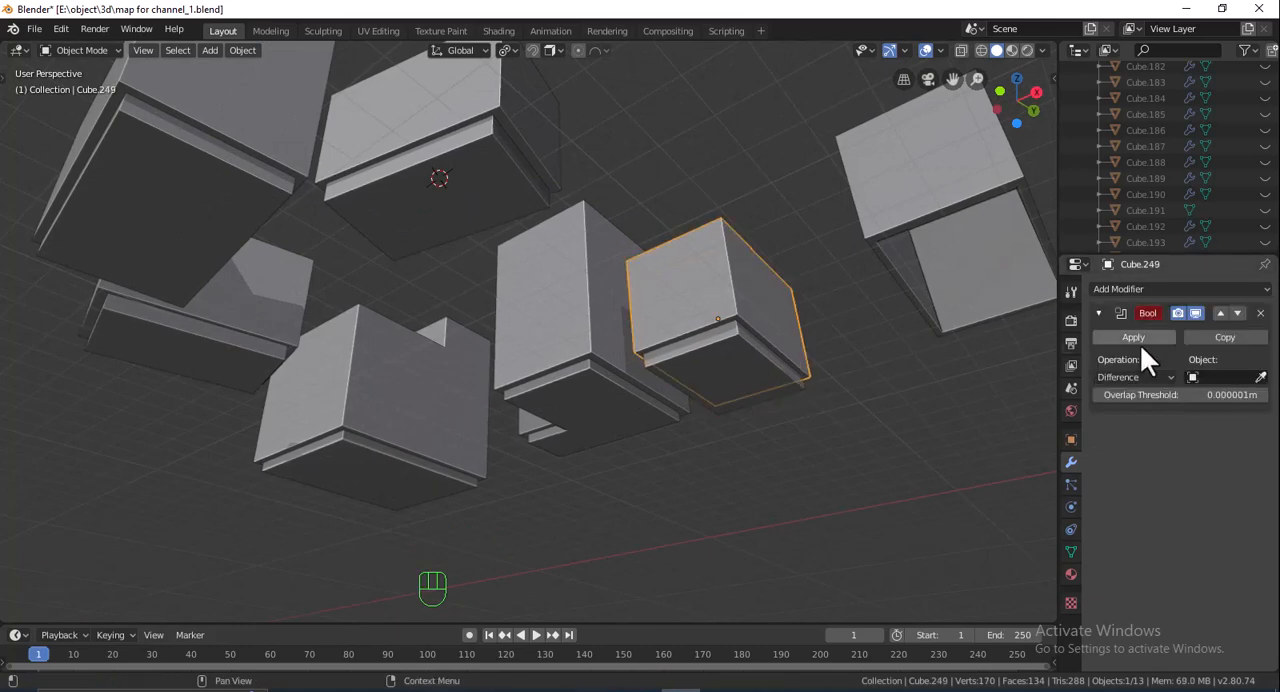
click(1261, 377)
click(737, 355)
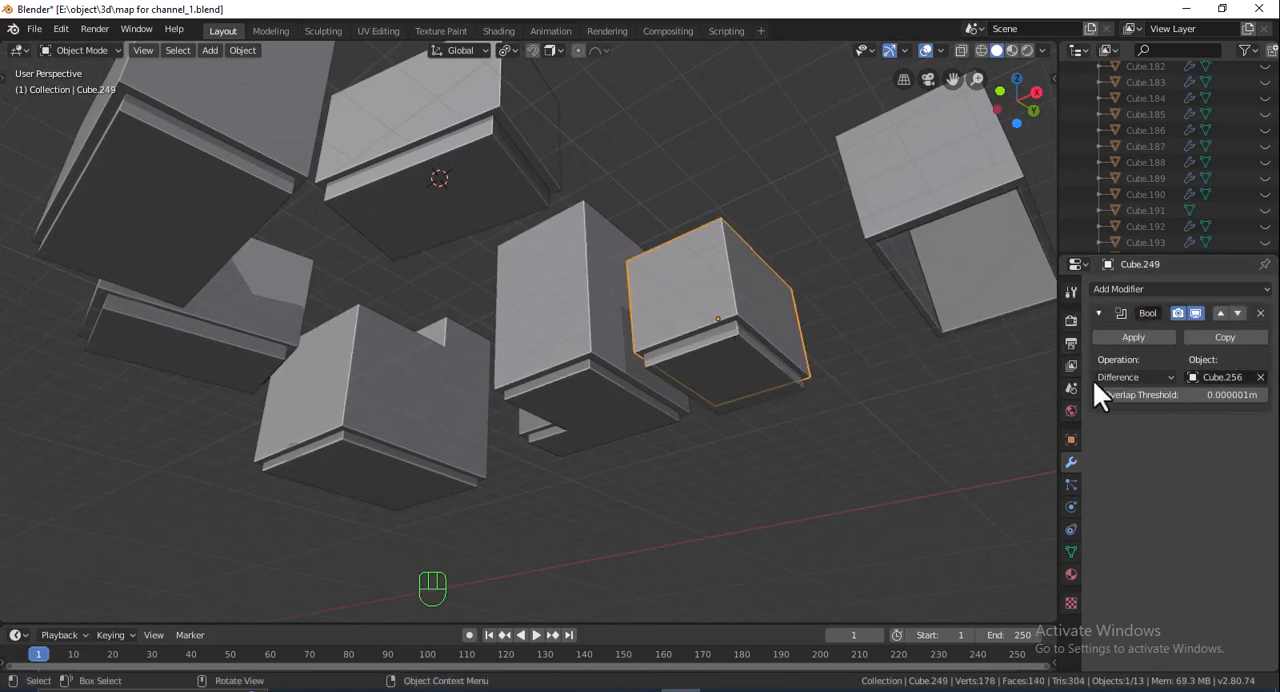
click(1150, 338)
click(737, 352)
key(Delete)
- Hollow the L-shaped block by applying its Boolean with the inner L-shaped copy, and delete that copy
click(585, 315)
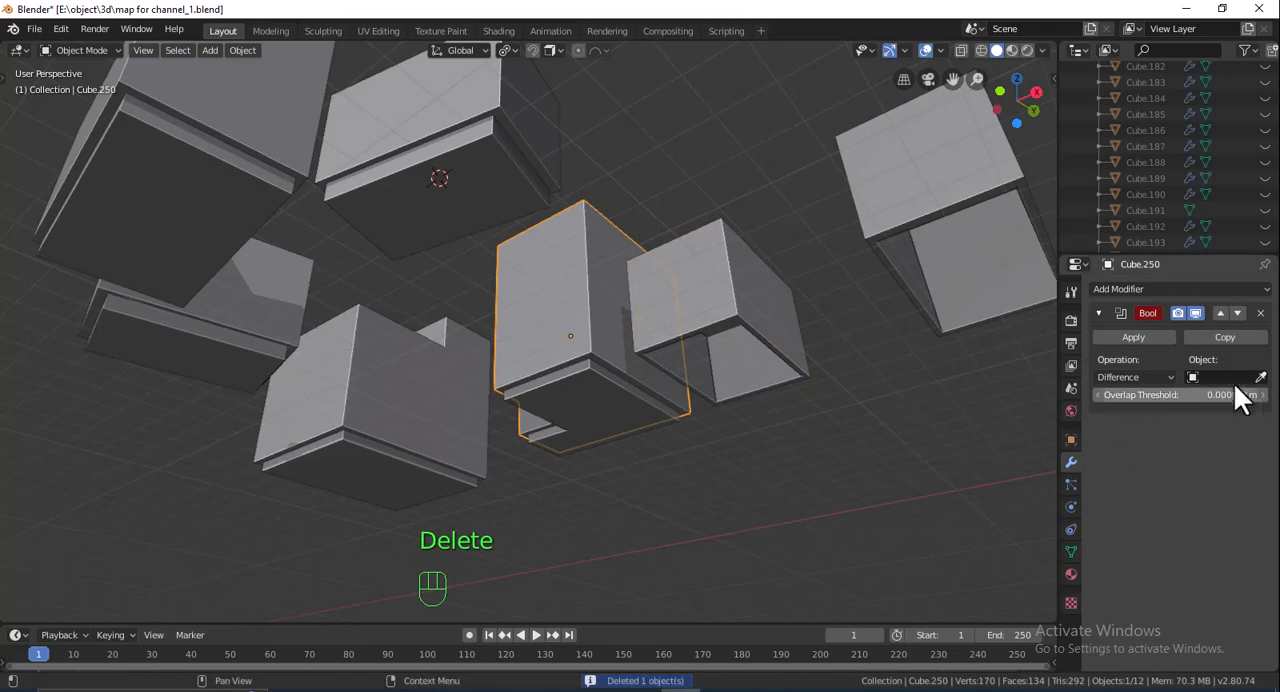
click(1261, 377)
click(609, 366)
click(1137, 336)
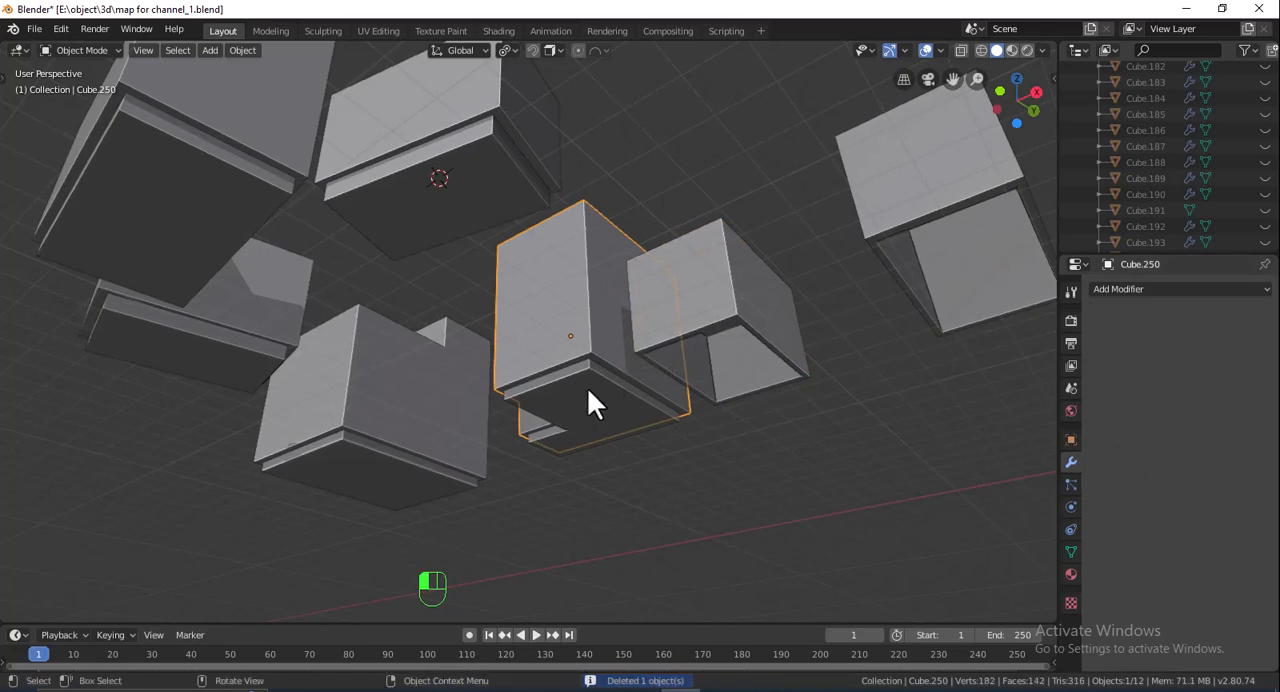
click(587, 388)
key(Delete)
- Hollow the large unrotated two-level block by applying its Boolean with the inner copy, and delete that copy
click(414, 400)
click(1261, 377)
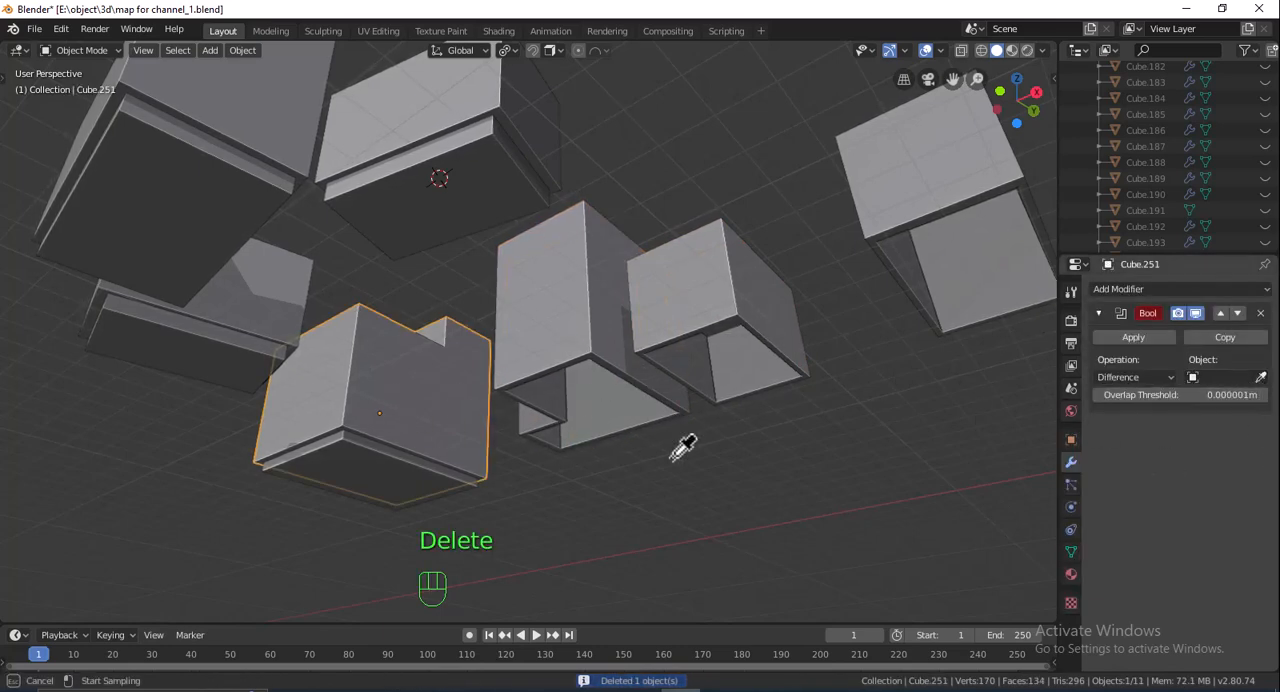
click(385, 464)
click(1134, 337)
click(347, 462)
key(Delete)
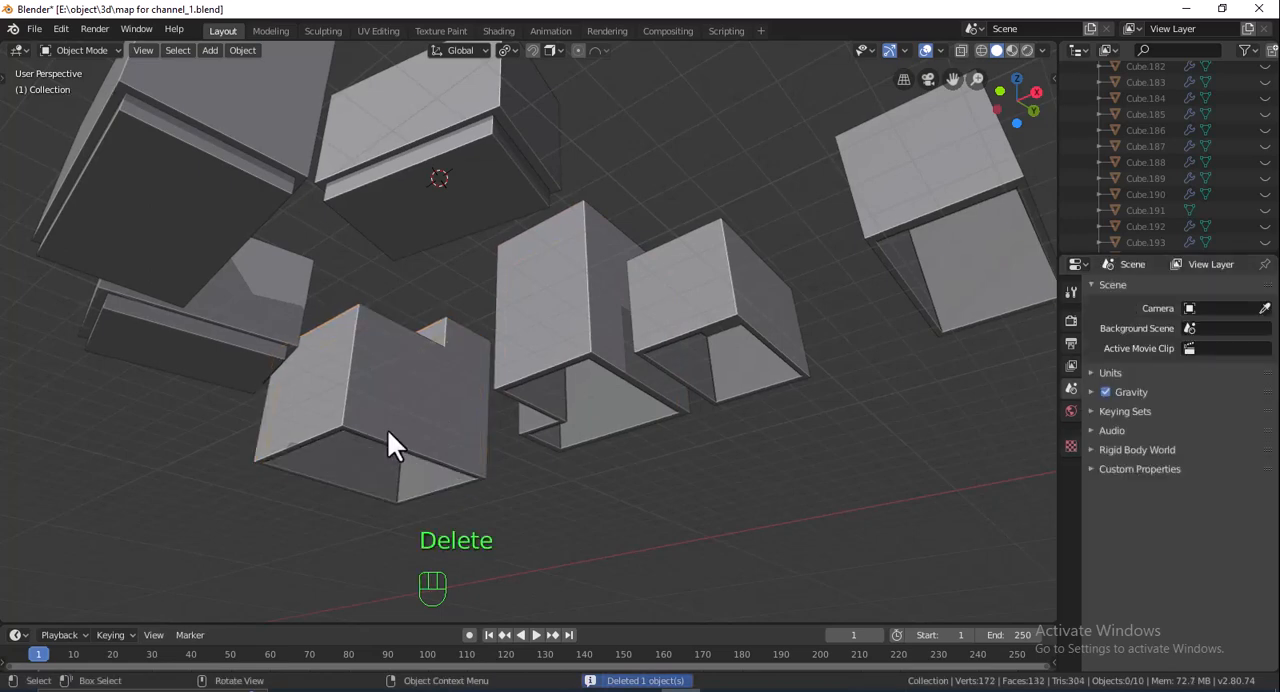
- Hollow the rotated two-level block by applying its Boolean with the inner copy as cutter, and delete that copy
shift+middle_drag(395, 376, 549, 234)
click(549, 234)
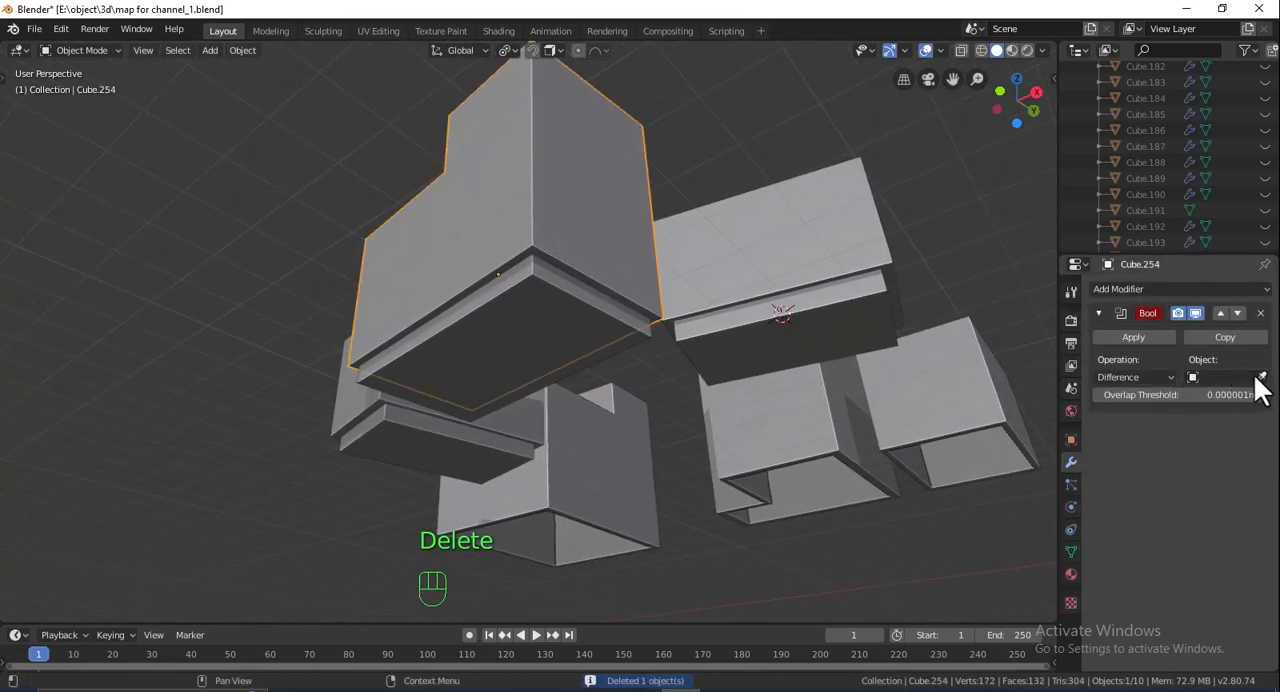
click(1261, 377)
click(507, 306)
click(1112, 337)
click(539, 331)
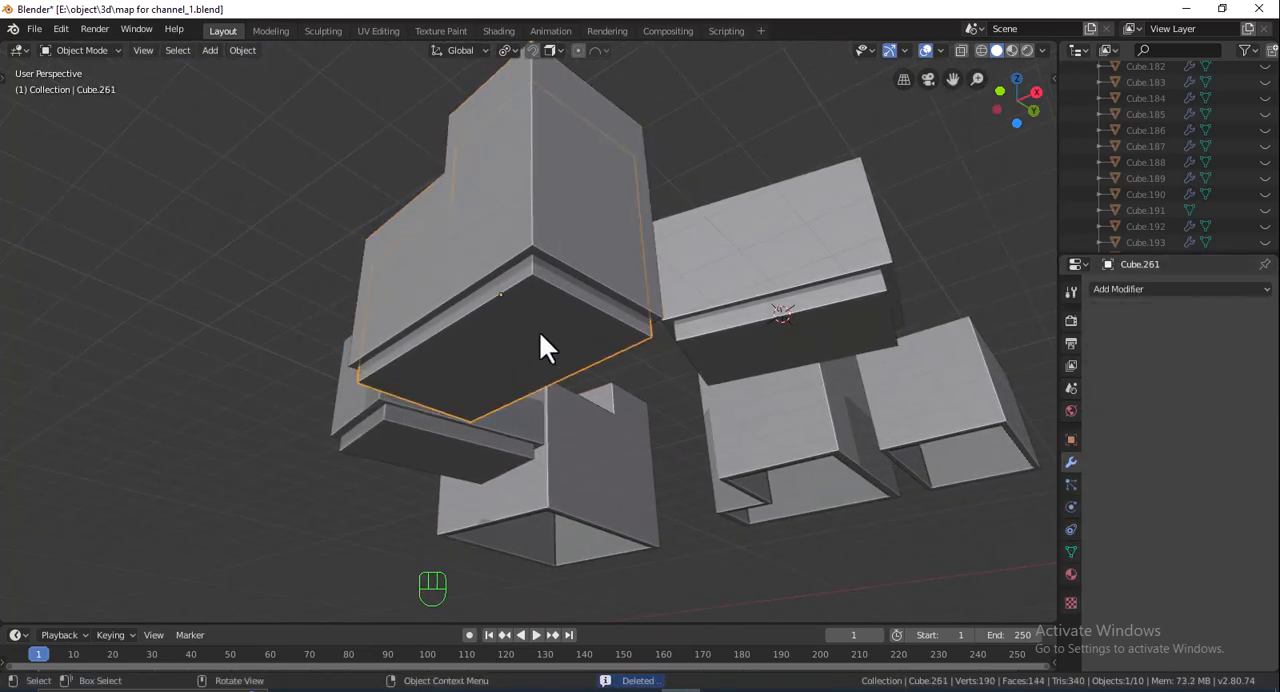
key(Delete)
- Hollow the rotated box block at the 3D cursor by applying its Boolean with the inner copy, and delete that copy
click(770, 262)
click(1261, 377)
click(845, 300)
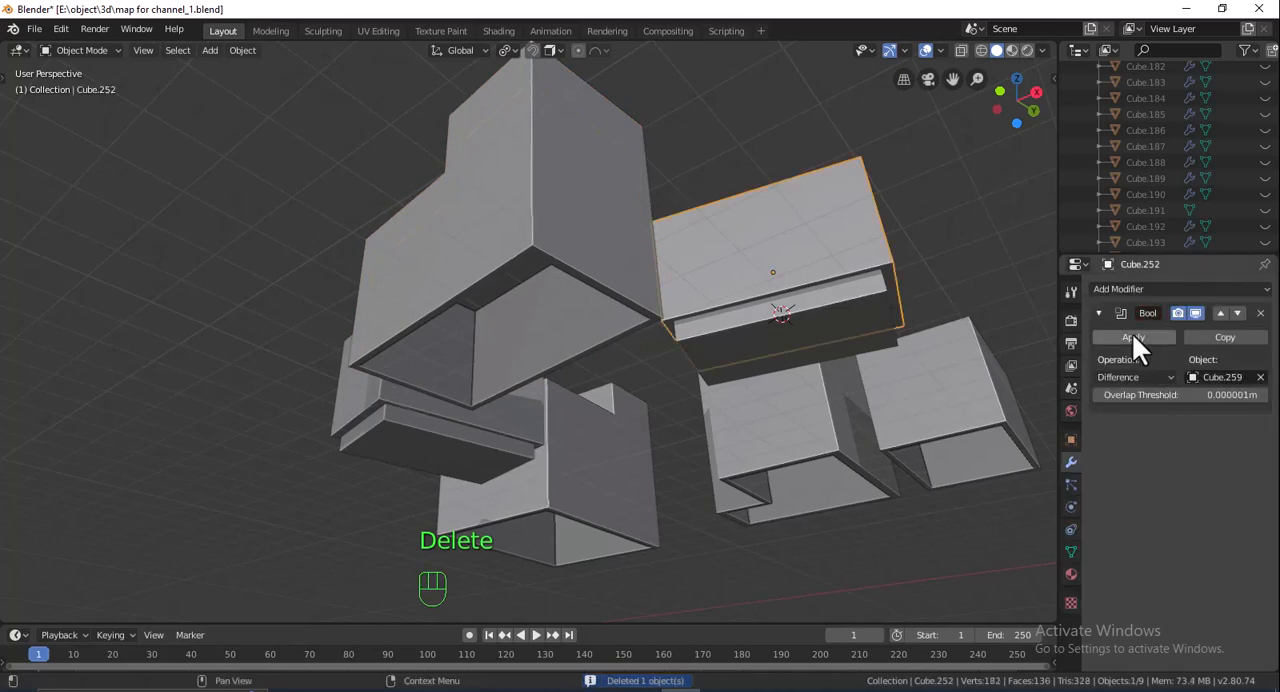
click(1133, 337)
click(853, 318)
key(Delete)
- Hollow the last rotated box block, behind the two-level one, by applying its Boolean with the inner copy, and delete that copy
click(386, 399)
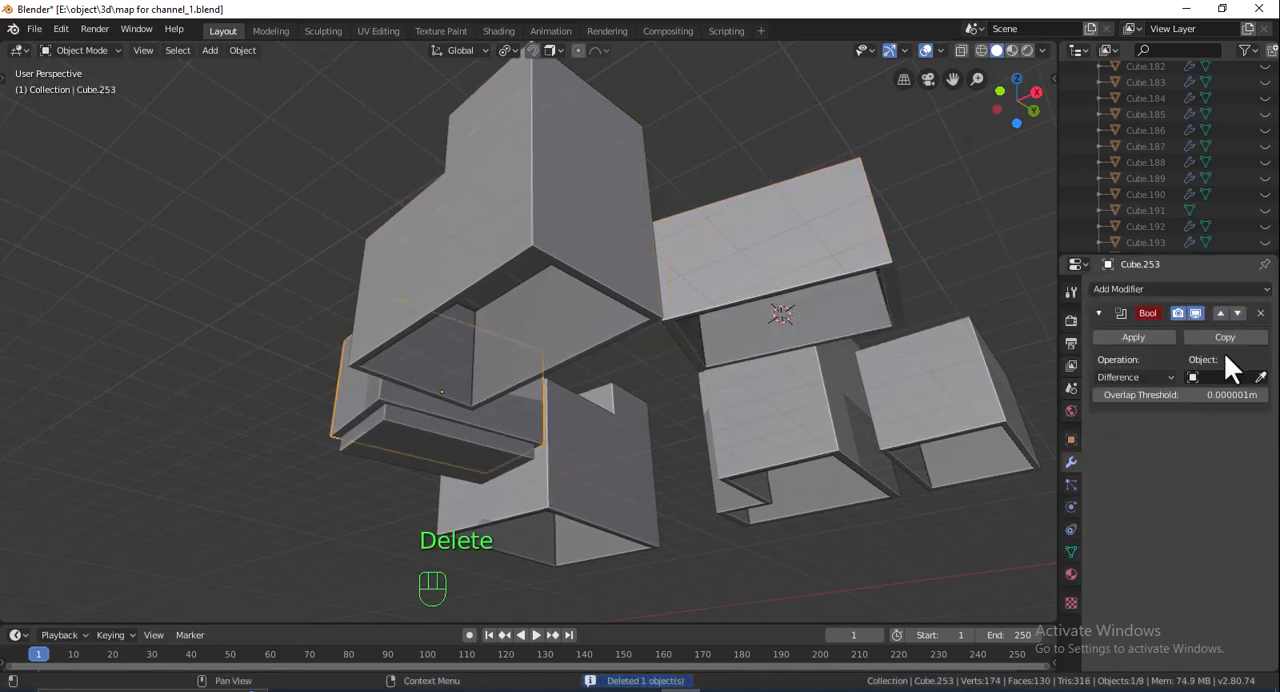
click(1261, 377)
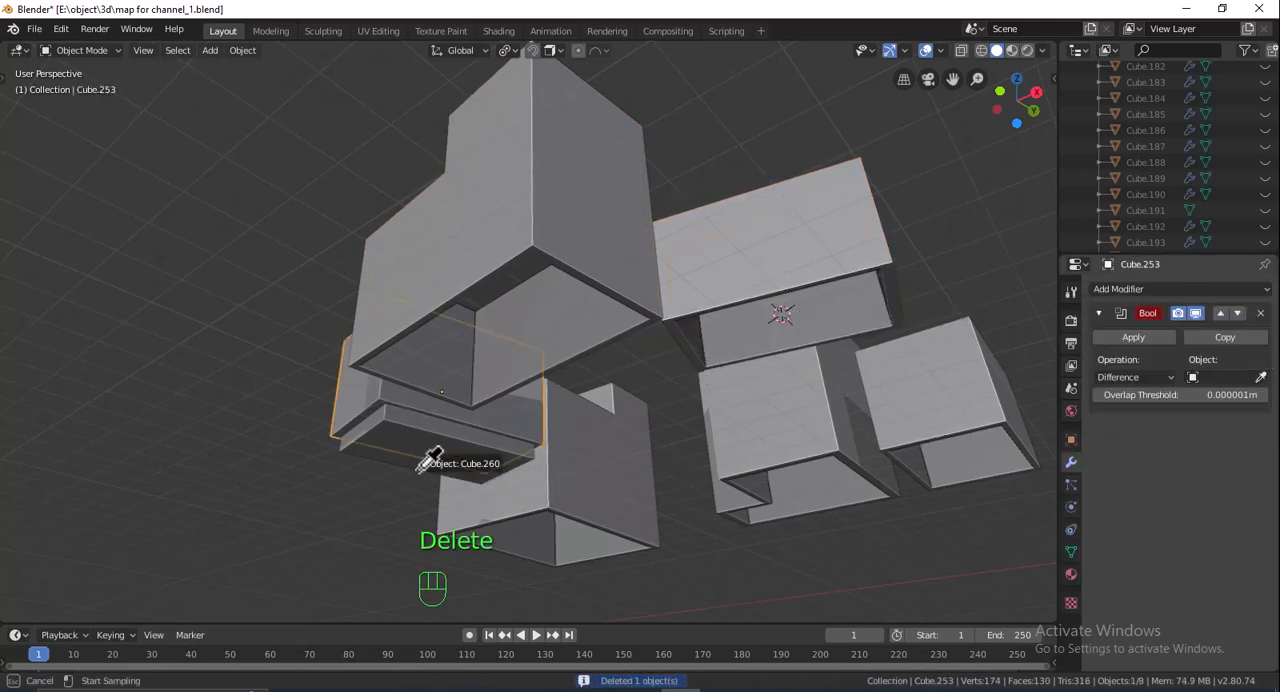
click(1133, 337)
key(Delete)
- Unhide the rest of the town and open all seven hollowed blocks together in Edit Mode
scroll(688, 457, down, 5)
middle_drag(688, 457, 559, 432)
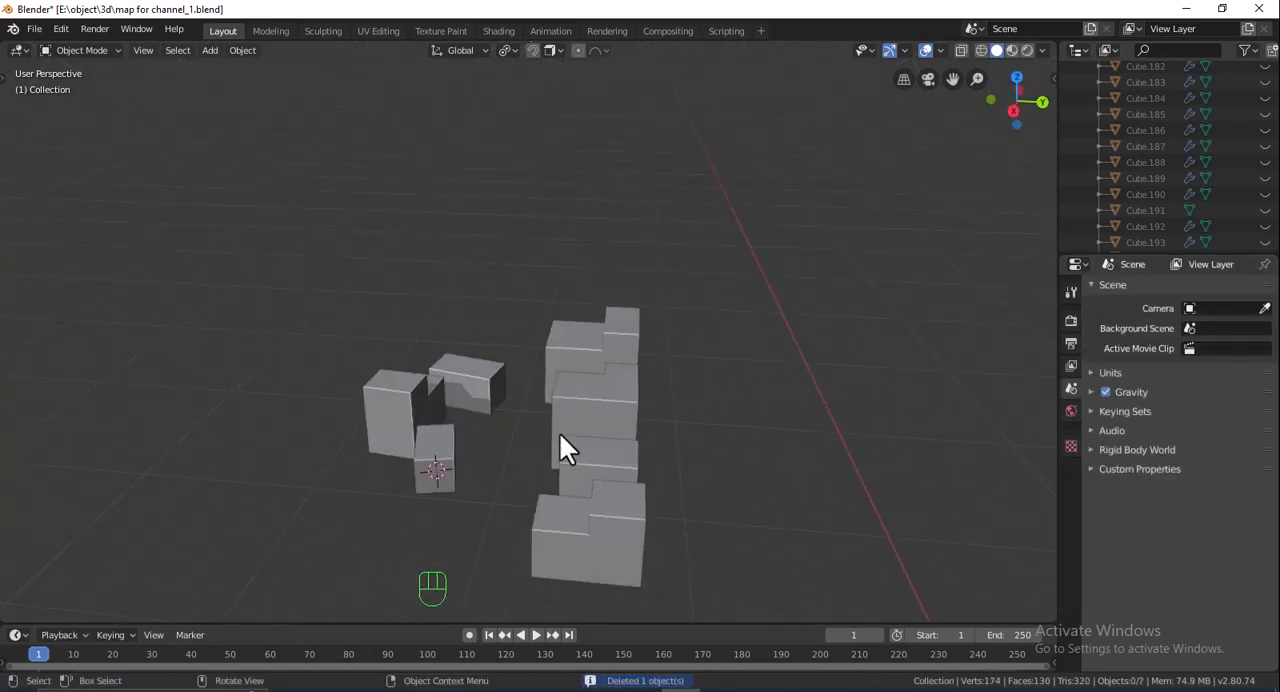
key(alt+h)
middle_drag(677, 468, 484, 460)
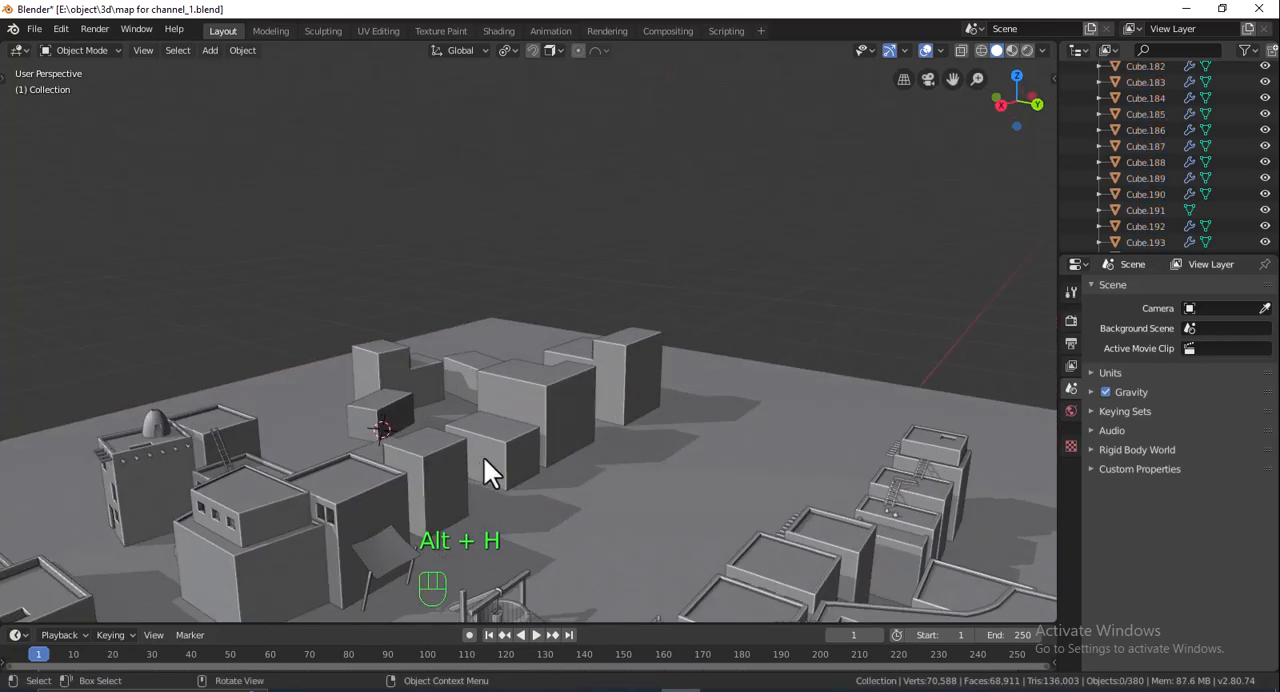
click(459, 436)
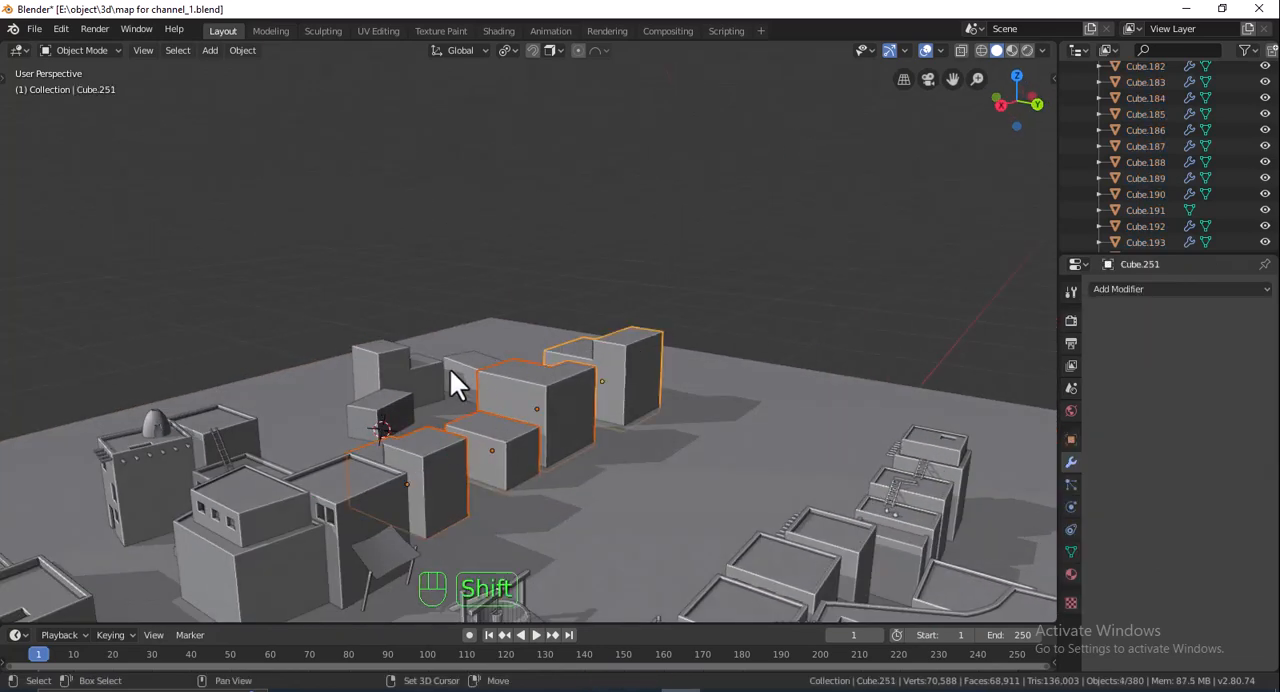
shift+click(441, 390)
key(Tab)
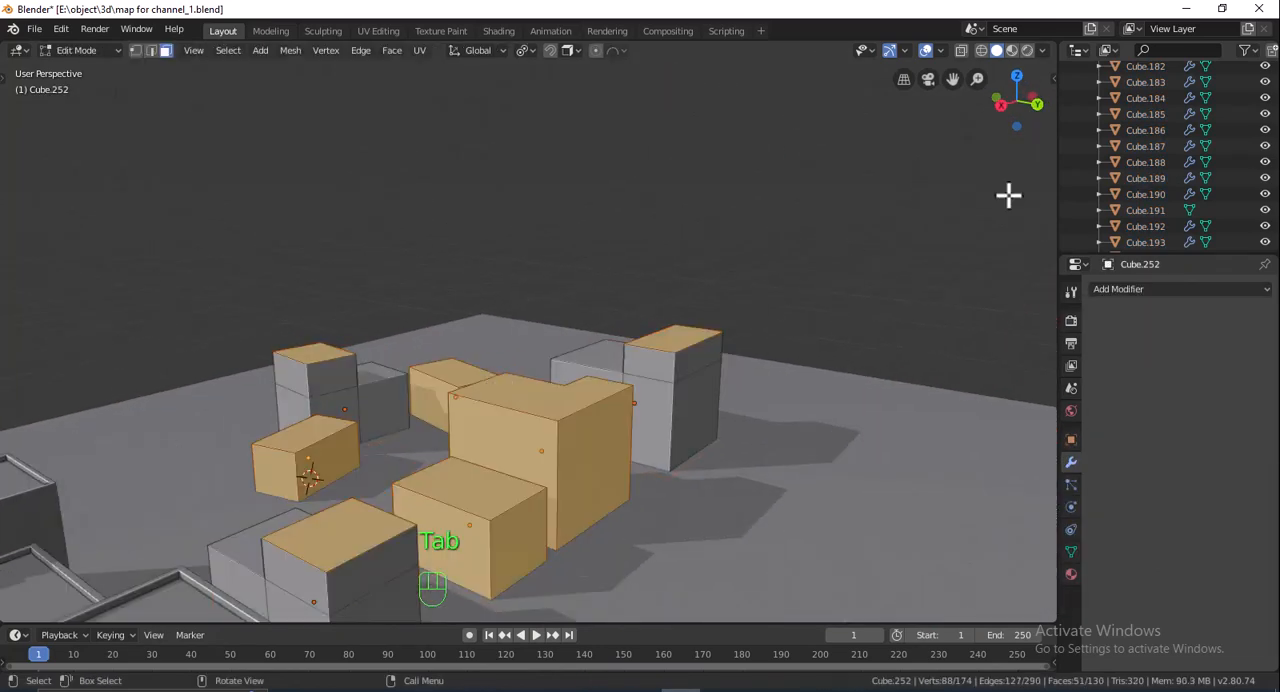
- Inset the ten roof faces of the seven blocks together with a thickness of about 0.058 m
click(1016, 77)
shift+middle_drag(820, 347, 717, 374)
click(640, 443)
shift+click(580, 500)
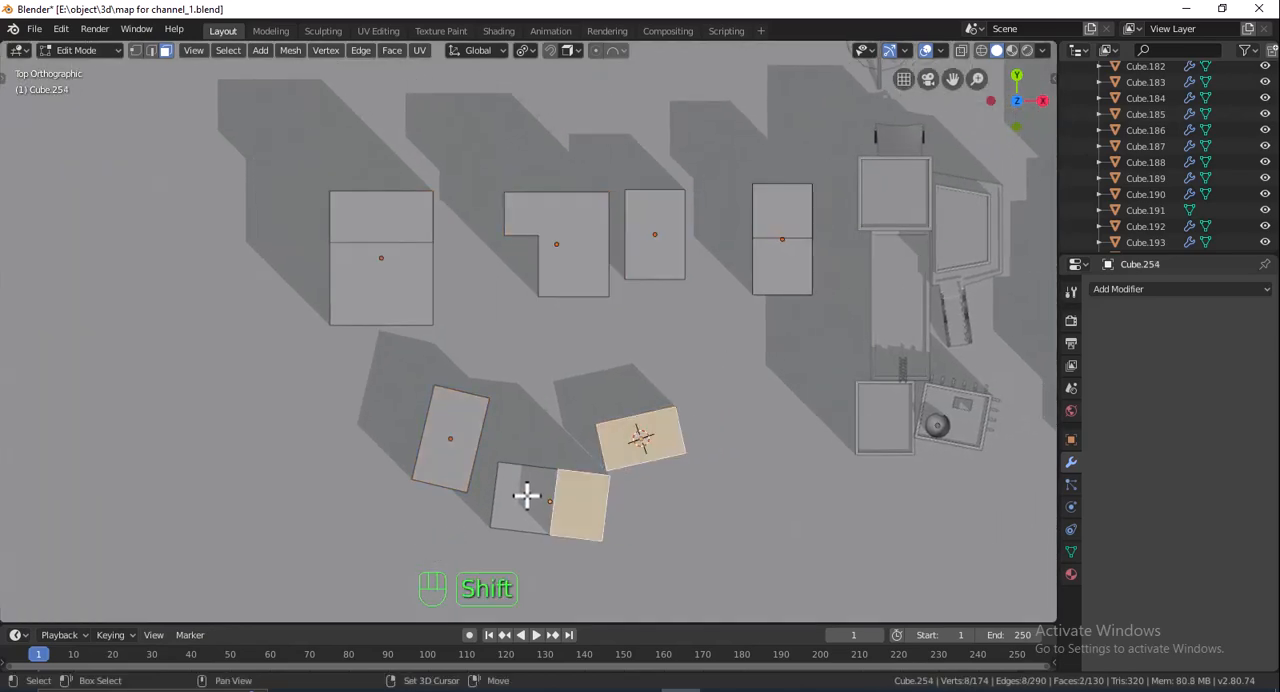
shift+click(526, 494)
shift+click(450, 417)
shift+click(400, 287)
shift+click(391, 220)
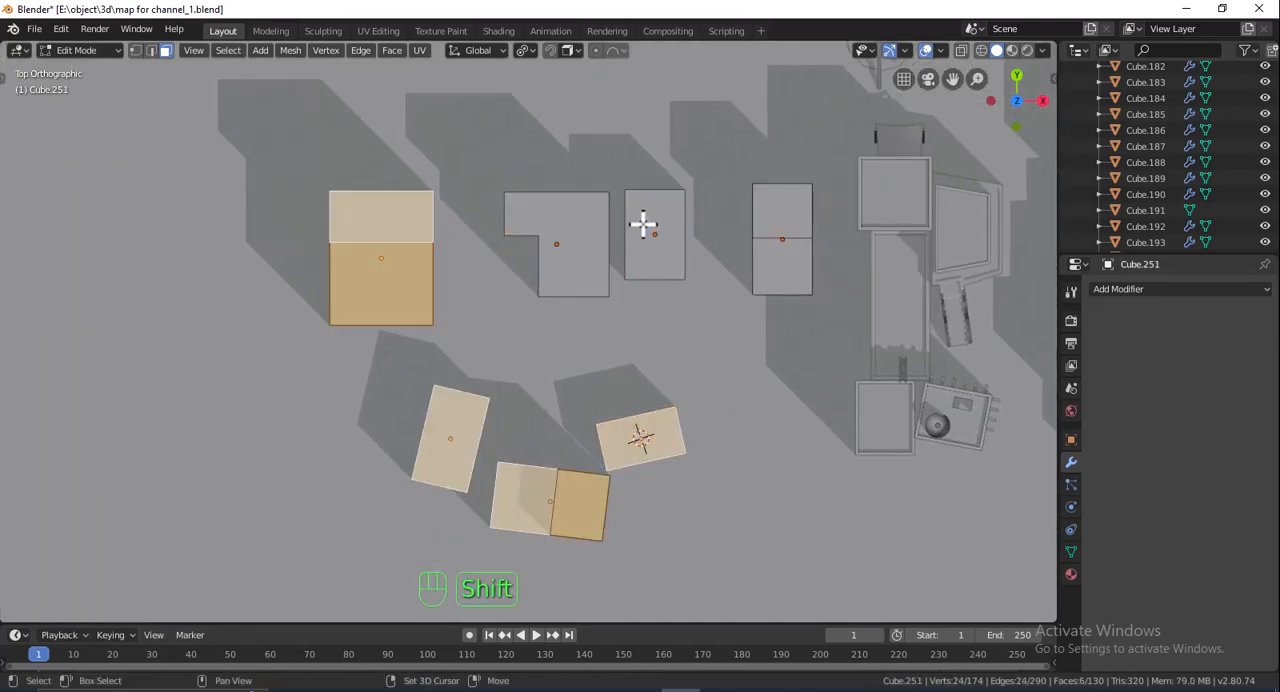
shift+click(643, 224)
shift+click(575, 230)
shift+click(766, 229)
shift+click(800, 278)
middle_drag(814, 292, 642, 172)
scroll(709, 277, up, 2)
key(i)
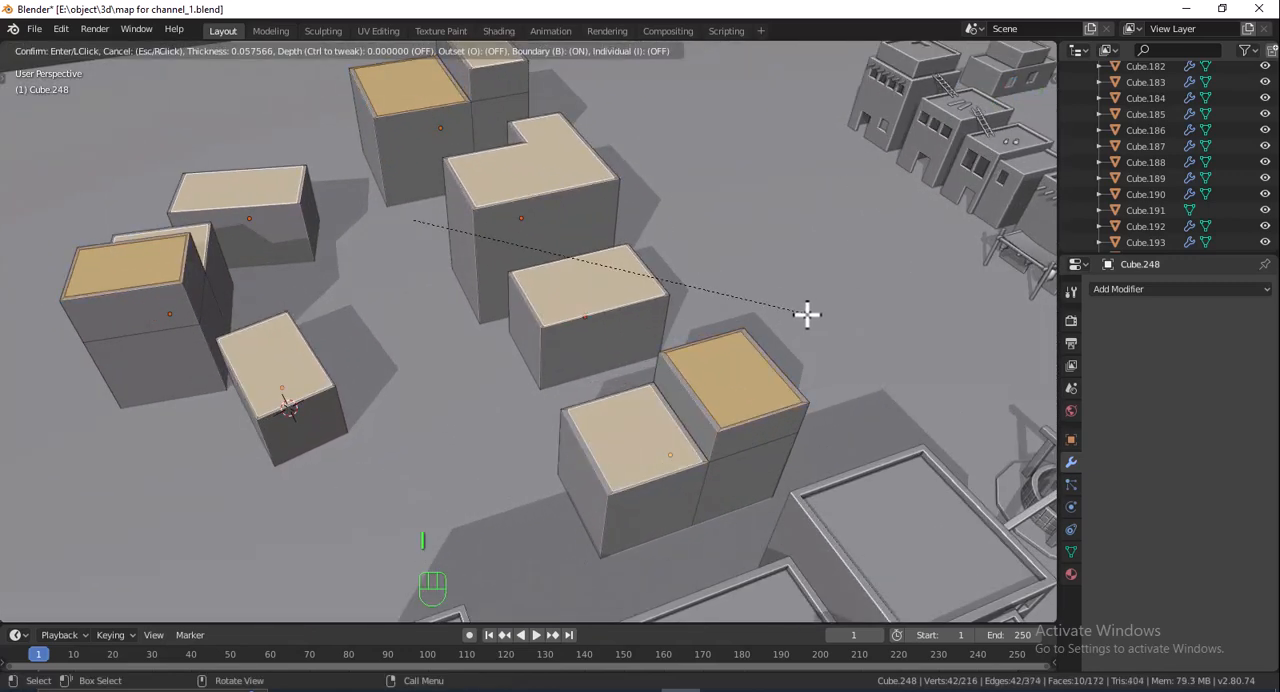
click(806, 314)
- Scale both inset roof faces of the two-level block nearest the finished houses slightly narrower along global X
click(1014, 85)
shift+middle_drag(951, 200, 768, 291)
scroll(770, 260, up, 5)
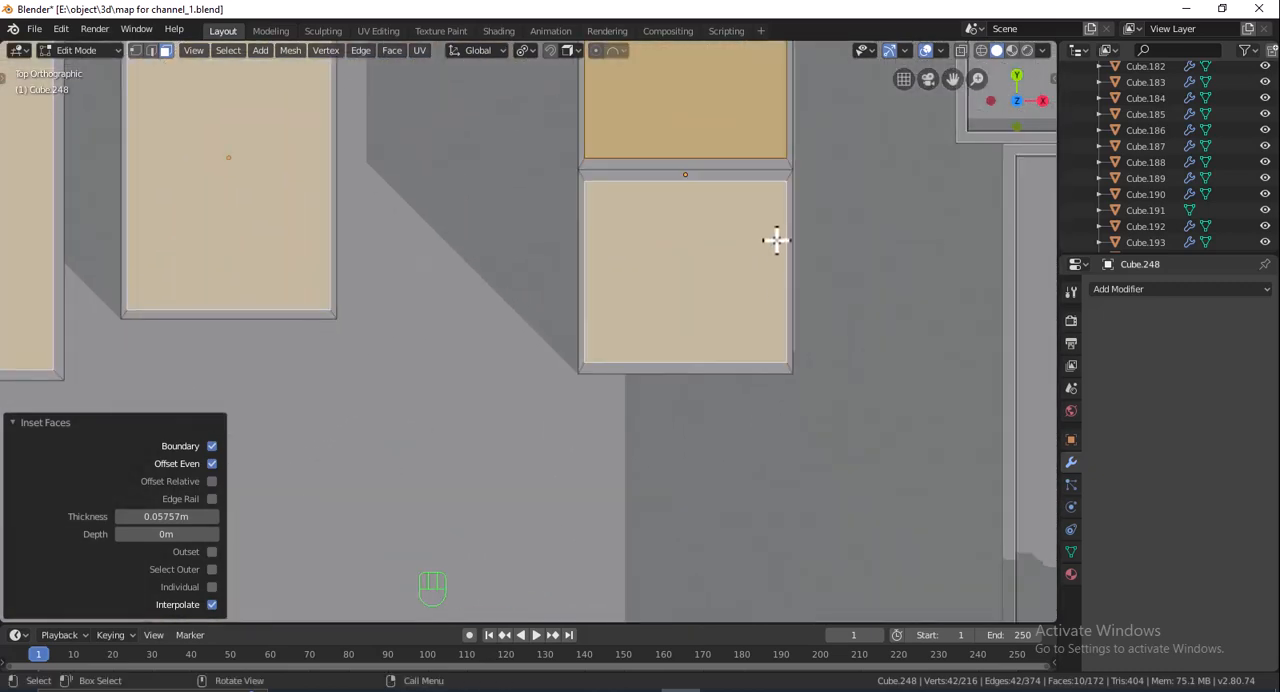
click(555, 226)
shift+click(553, 326)
key(s)
key(x)
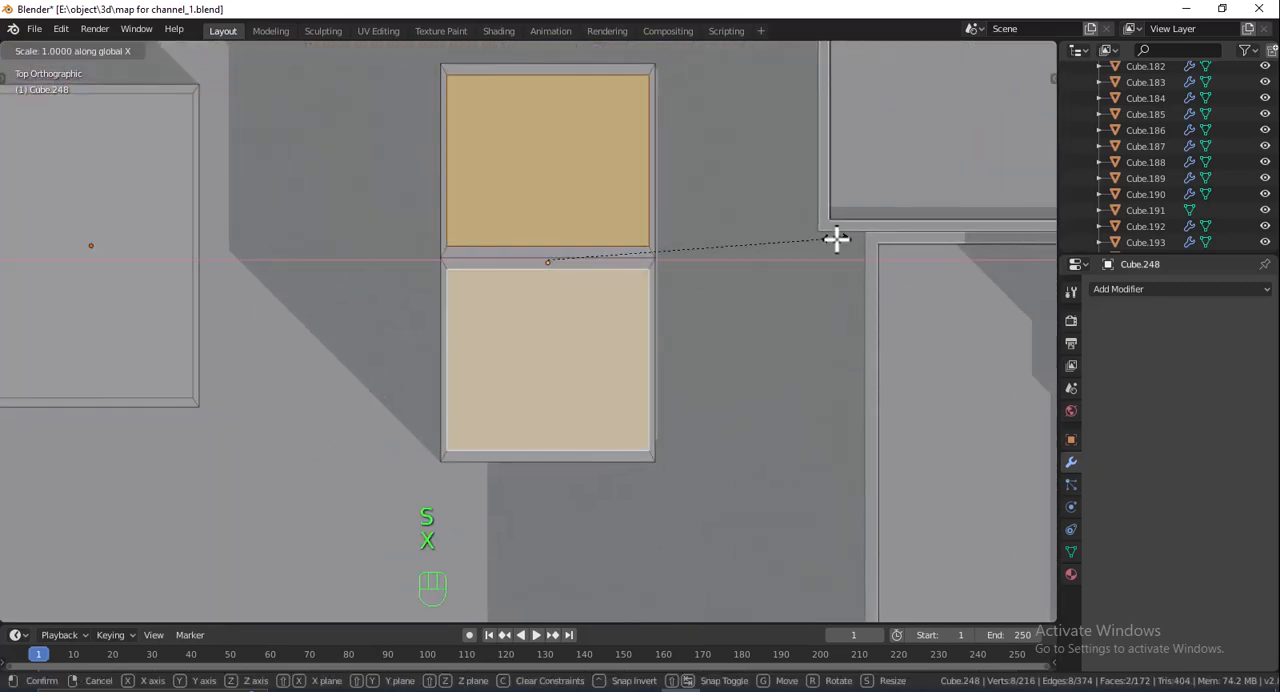
click(828, 238)
- Scale the inset roof face of the small unrotated box block to 0.976 along global X
shift+middle_drag(413, 248, 774, 309)
click(520, 285)
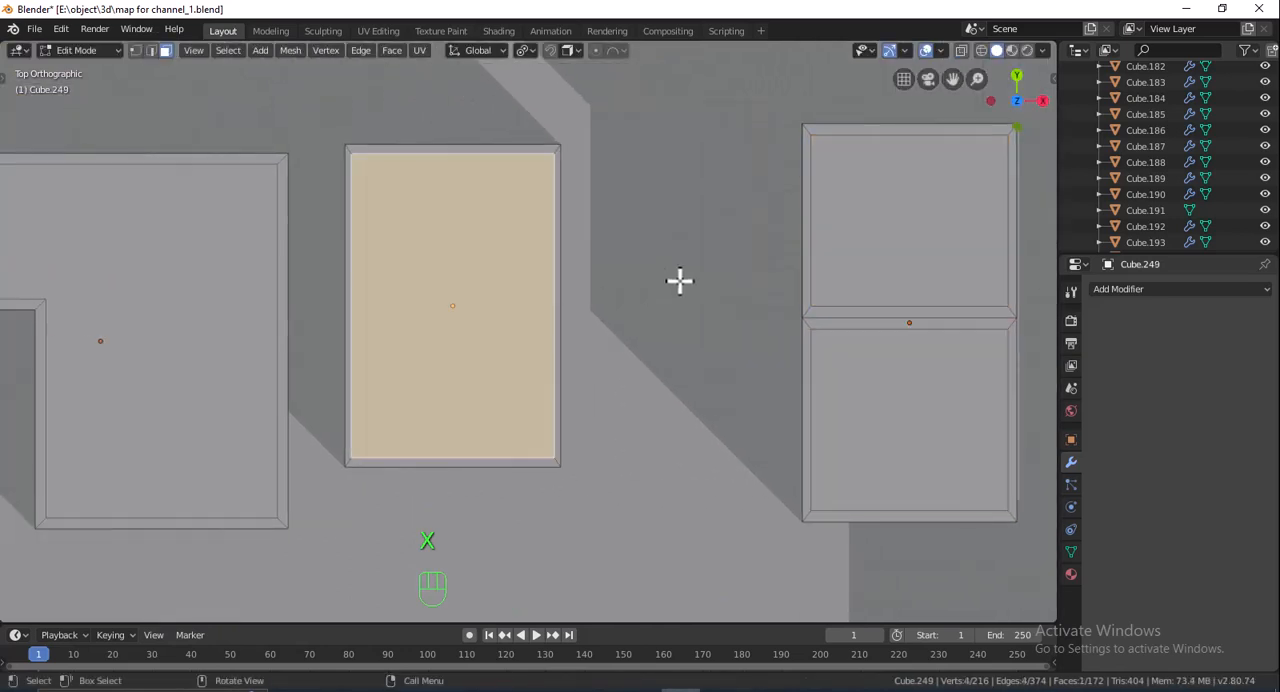
key(s)
key(x)
click(674, 280)
- Switch the transform orientation to Normal and scale the inset roof face of the rotated box block farthest from the 3D cursor along X
shift+middle_drag(560, 288, 885, 274)
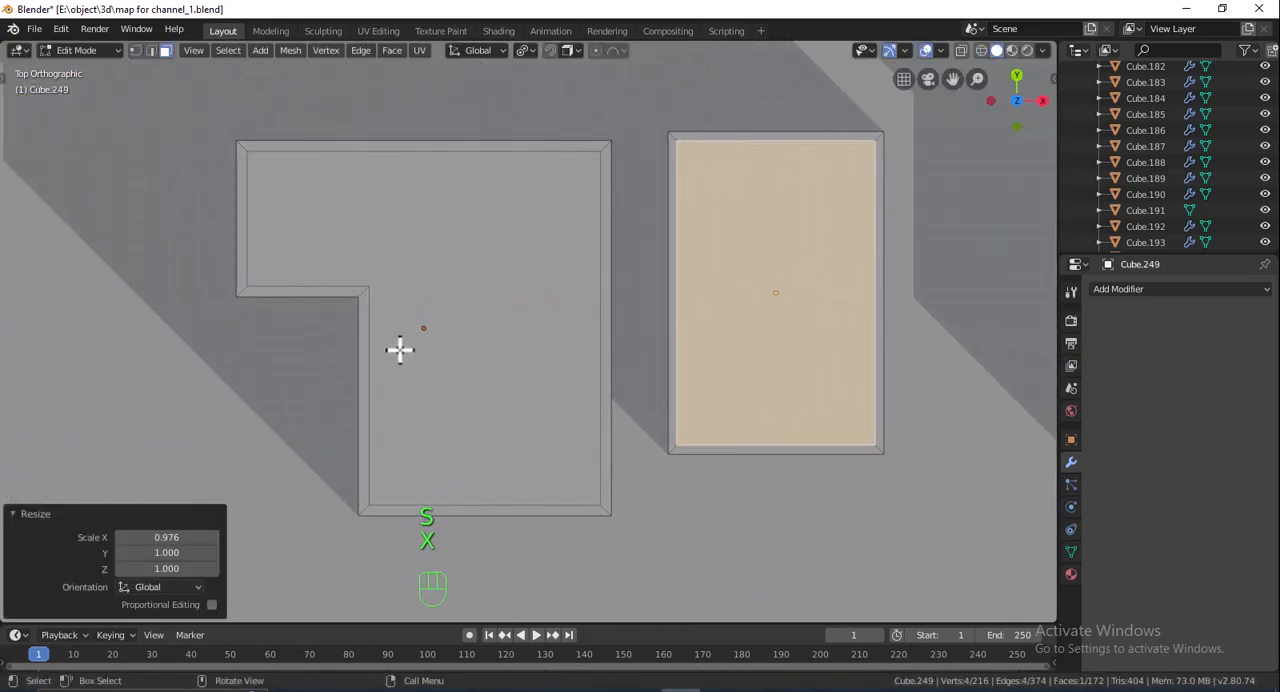
shift+middle_drag(400, 349, 877, 319)
shift+middle_drag(448, 404, 600, 317)
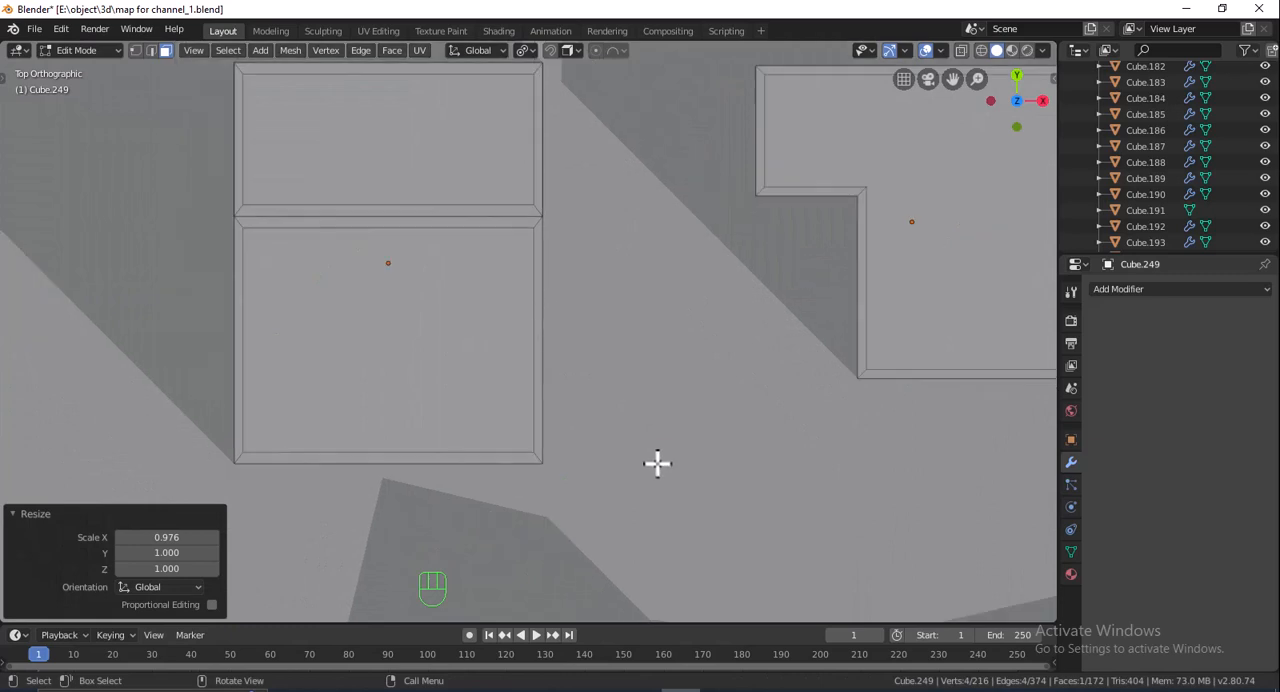
shift+middle_drag(657, 463, 650, 224)
shift+middle_drag(667, 424, 672, 306)
click(437, 374)
scroll(625, 325, up, 1)
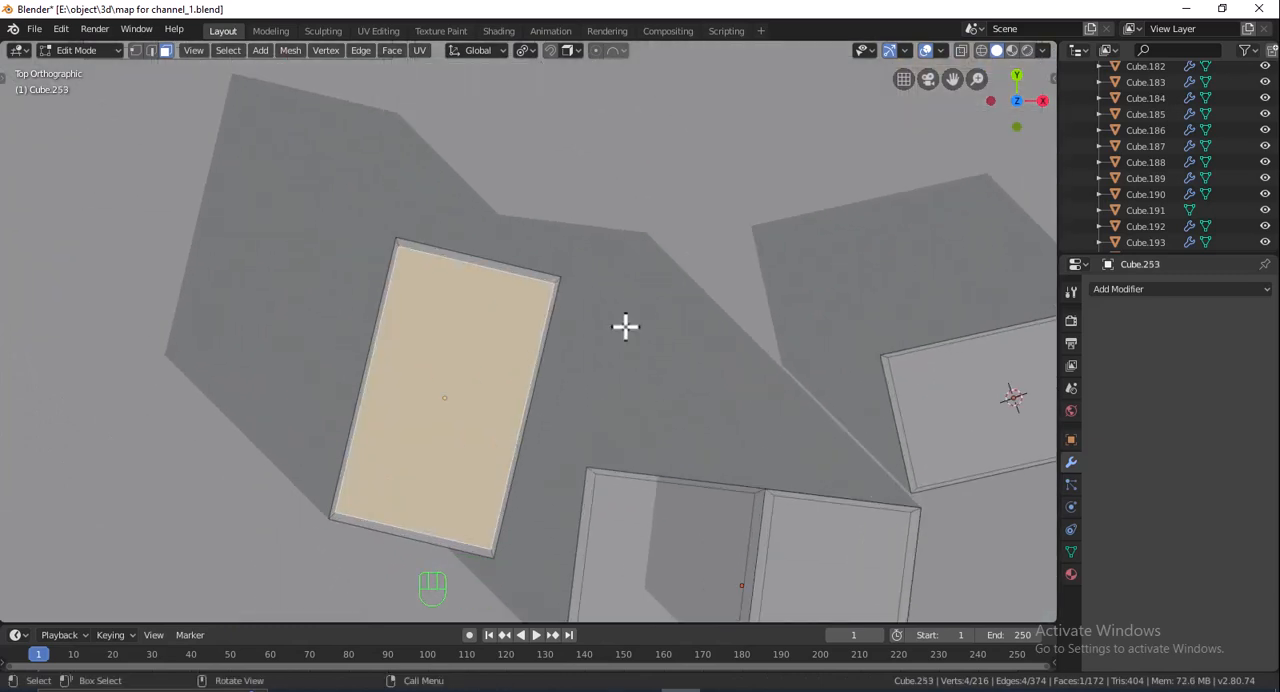
click(476, 51)
click(423, 131)
key(s)
key(x)
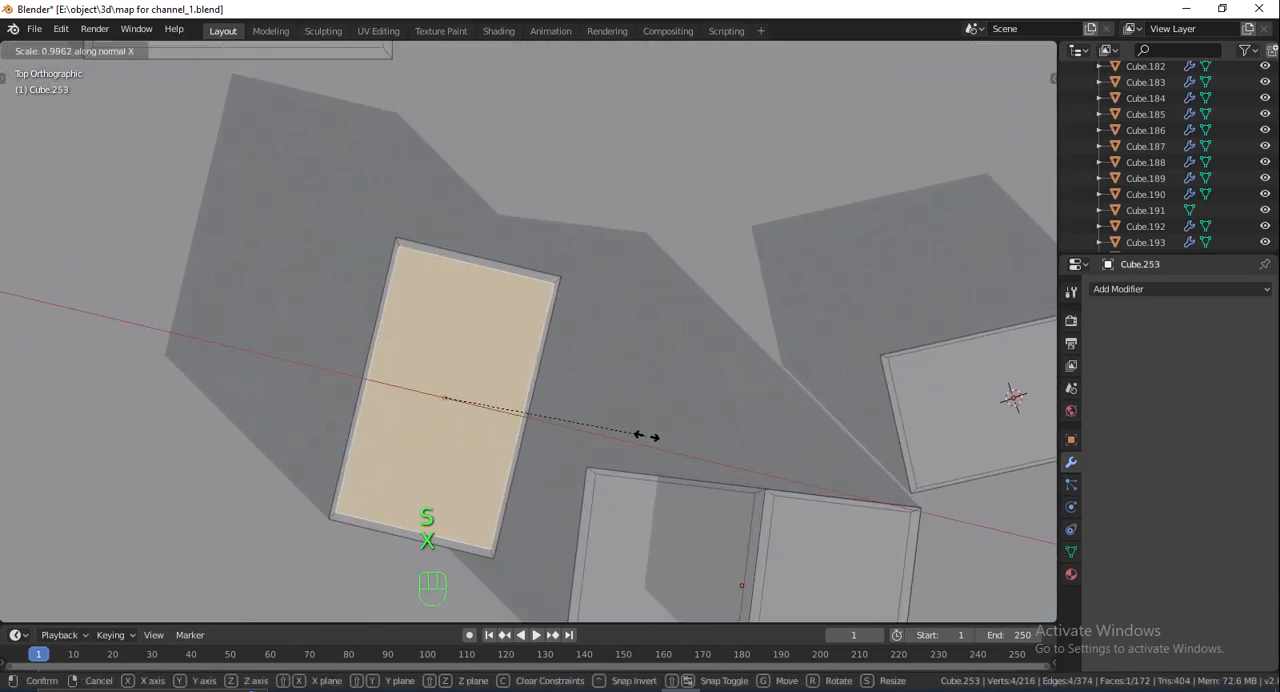
click(666, 442)
- Scale the inset roof face of the rotated box block at the 3D cursor to 0.967 along its normal X axis
shift+middle_drag(675, 443, 484, 224)
shift+middle_drag(654, 268, 591, 333)
click(765, 302)
key(s)
key(x)
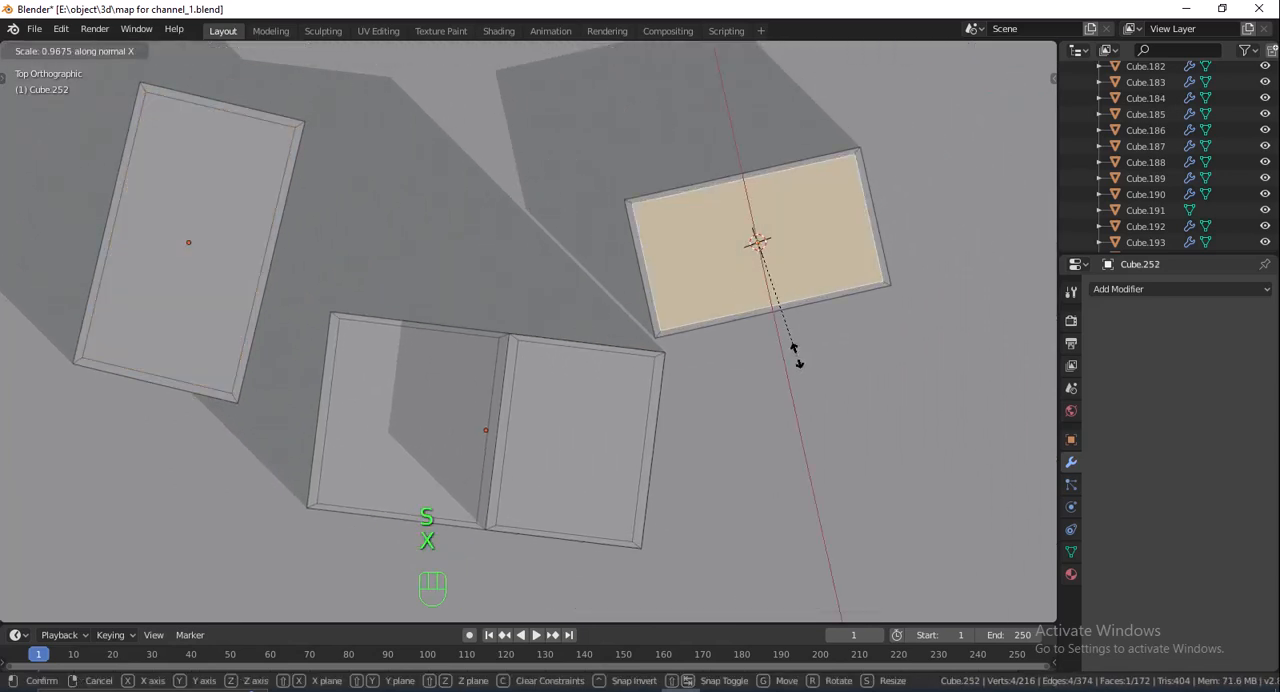
click(799, 359)
scroll(816, 379, down, 2)
middle_drag(836, 355, 821, 350)
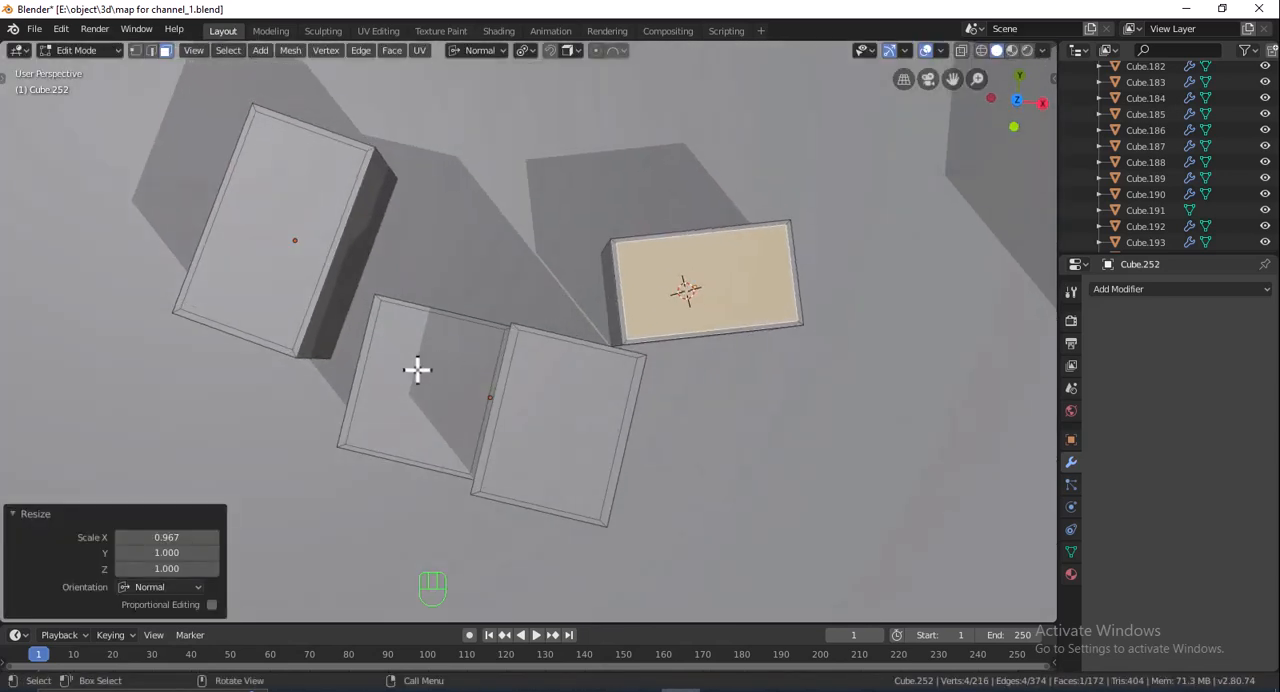
- Scale the lower inset roof face of the rotated two-level block to 1.022 along its normal X axis
click(417, 370)
click(1016, 101)
scroll(773, 338, up, 2)
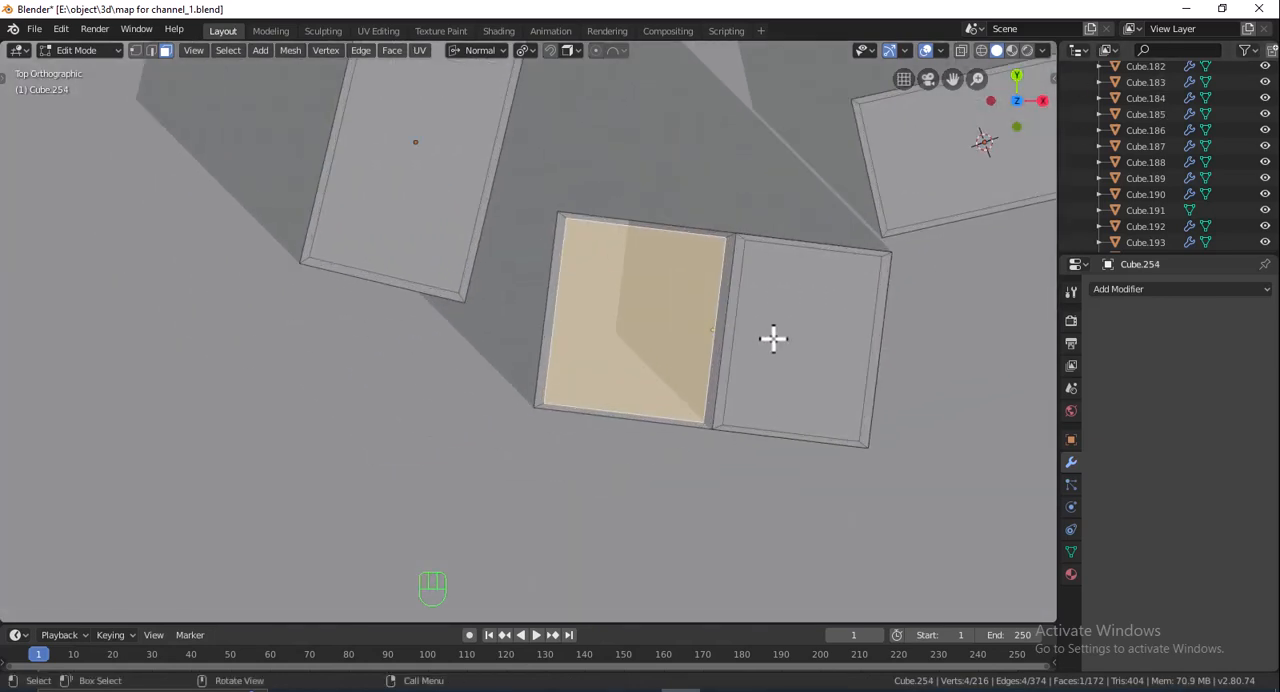
key(s)
key(x)
click(799, 352)
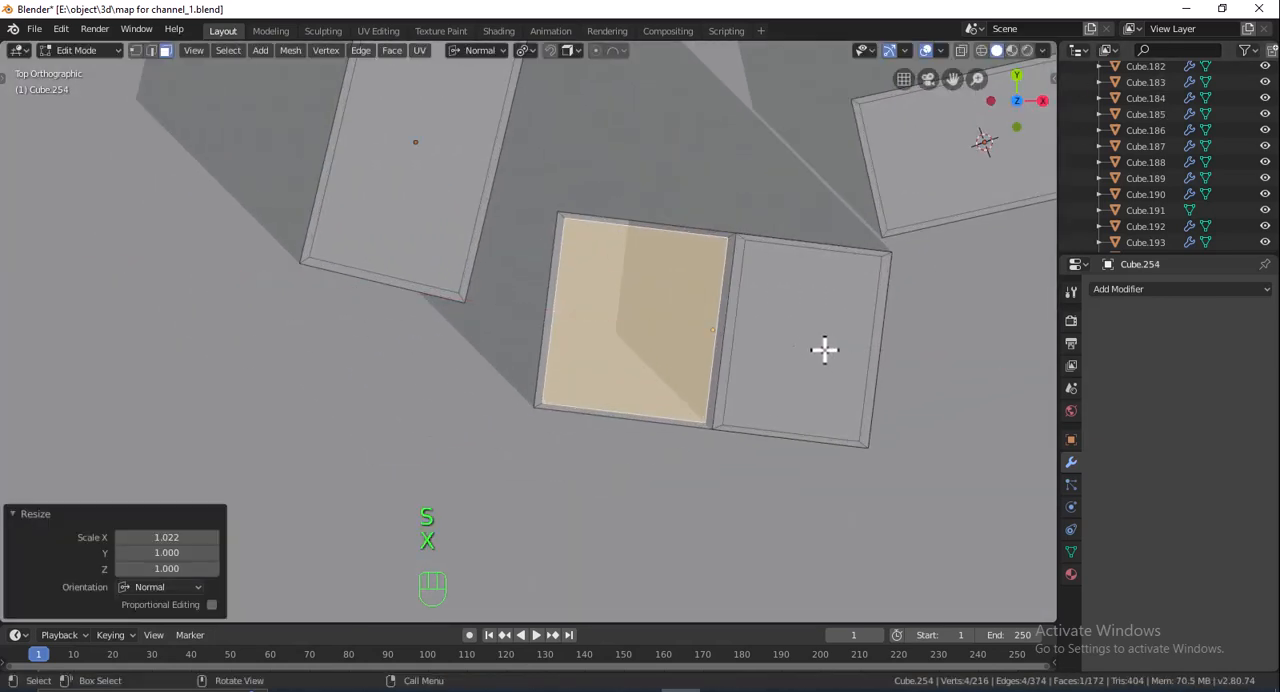
- Scale the upper inset roof face of the rotated two-level block to 0.987 along normal Y, and restore the Global orientation
click(855, 345)
key(s)
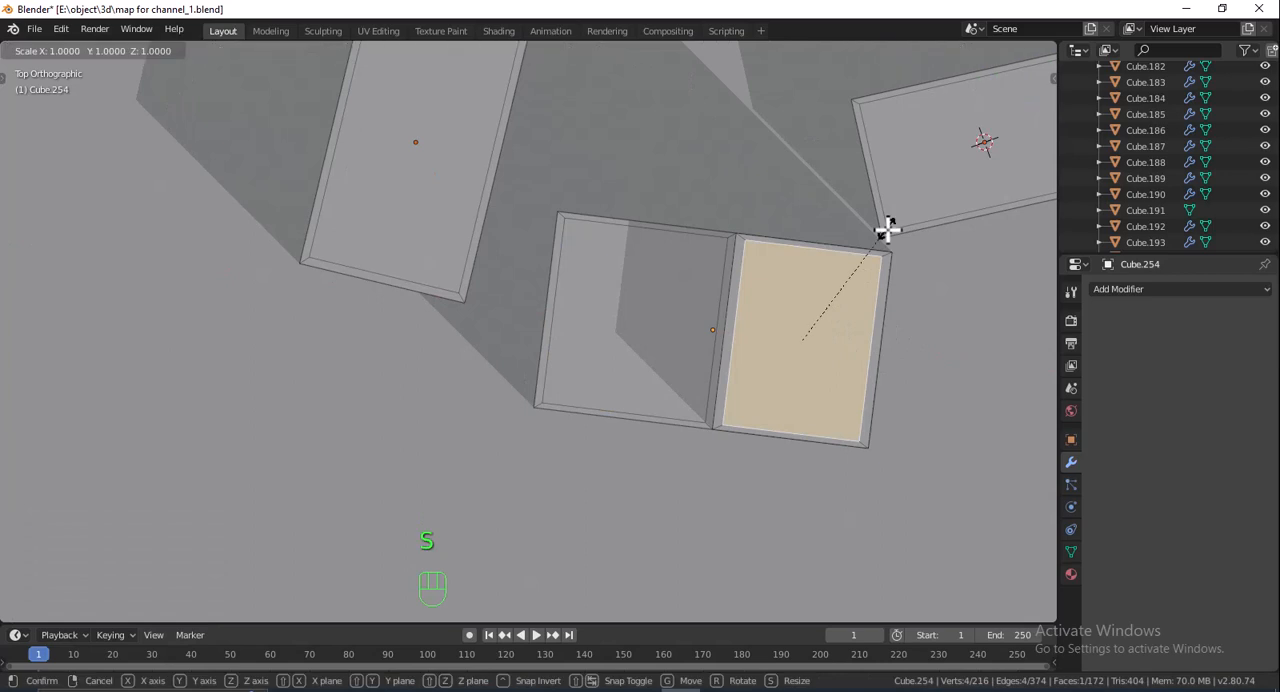
key(z)
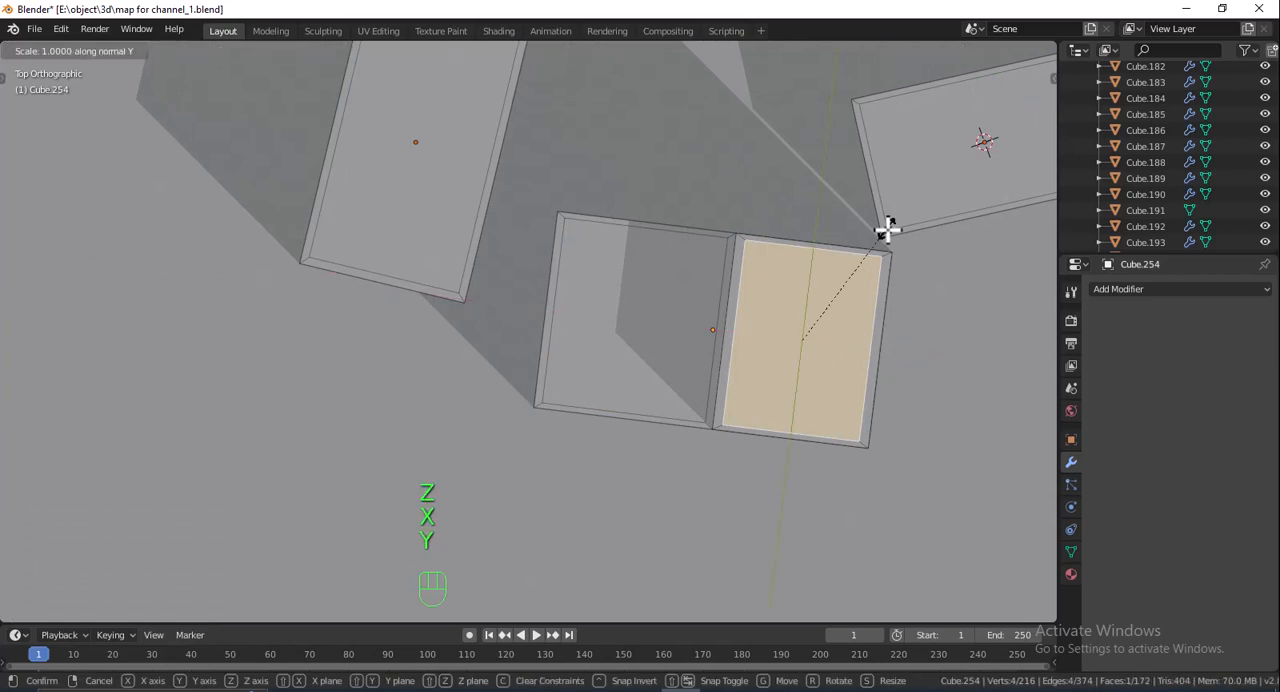
click(881, 227)
middle_drag(884, 325, 975, 115)
scroll(840, 225, down, 7)
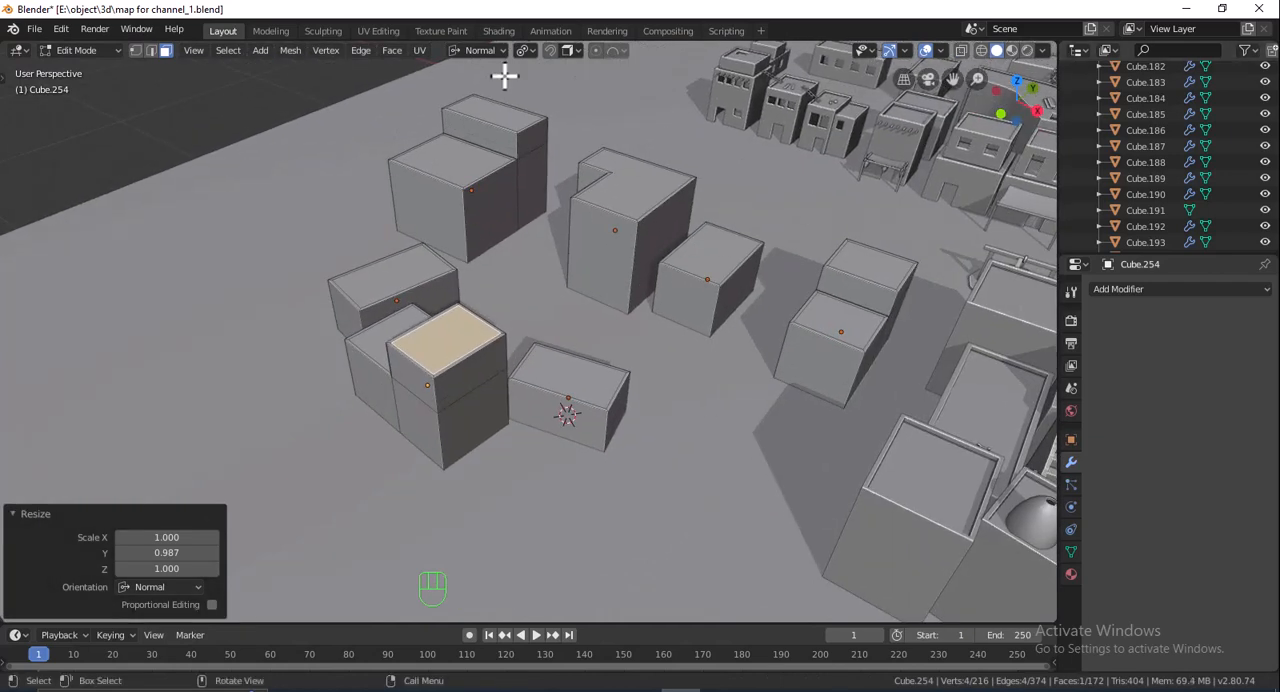
click(480, 50)
click(440, 98)
- Extrude all ten inset roof faces of the seven blocks down 0.105 m to form parapets
shift+click(565, 377)
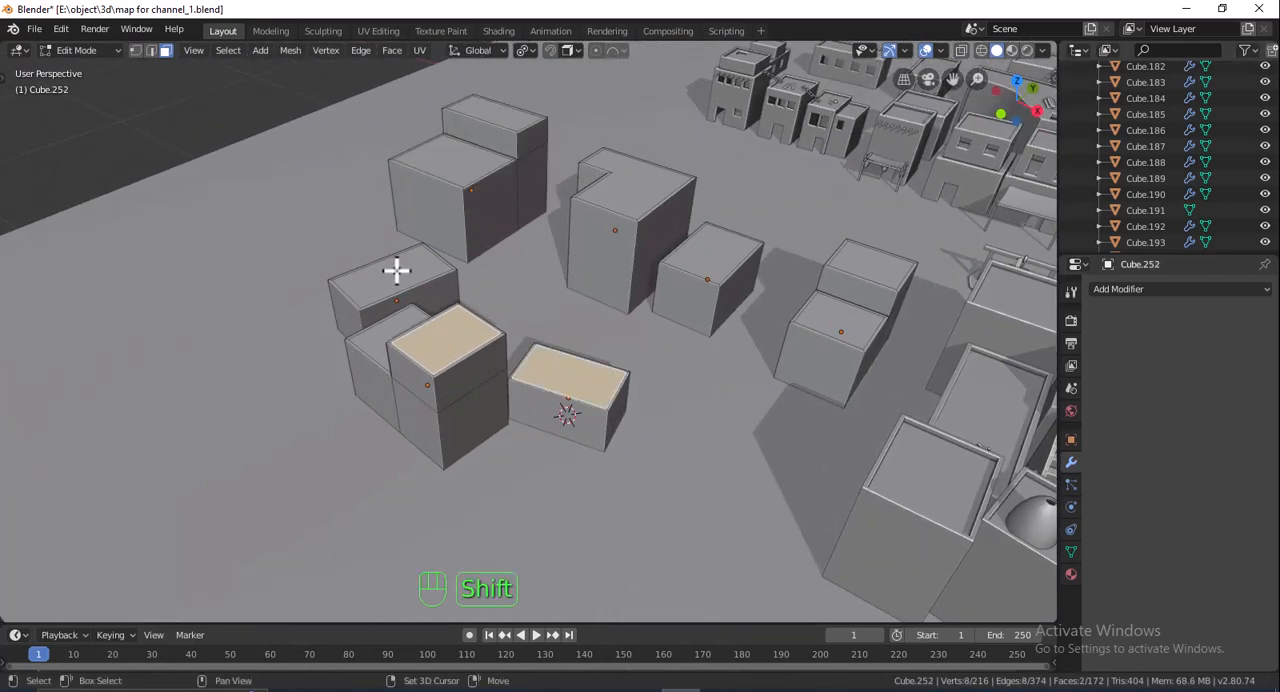
shift+click(398, 287)
shift+click(397, 322)
middle_drag(557, 294, 585, 238)
shift+click(585, 238)
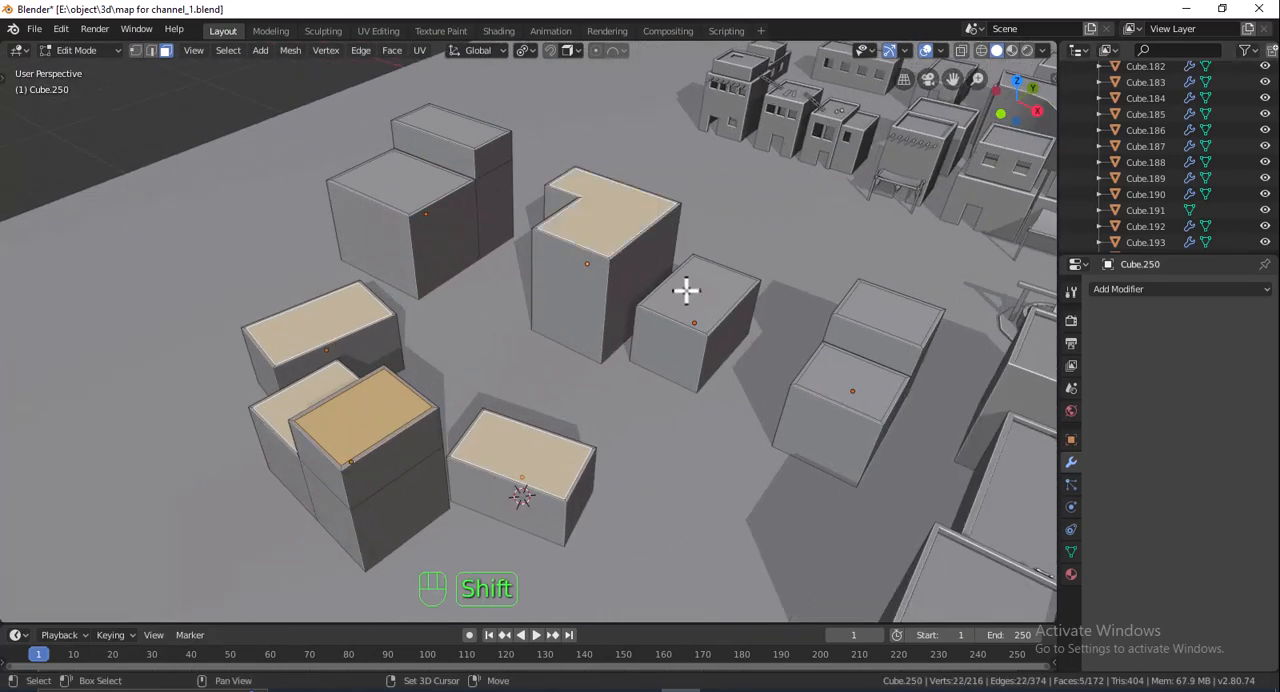
shift+click(686, 289)
shift+click(831, 357)
shift+click(858, 317)
shift+click(388, 172)
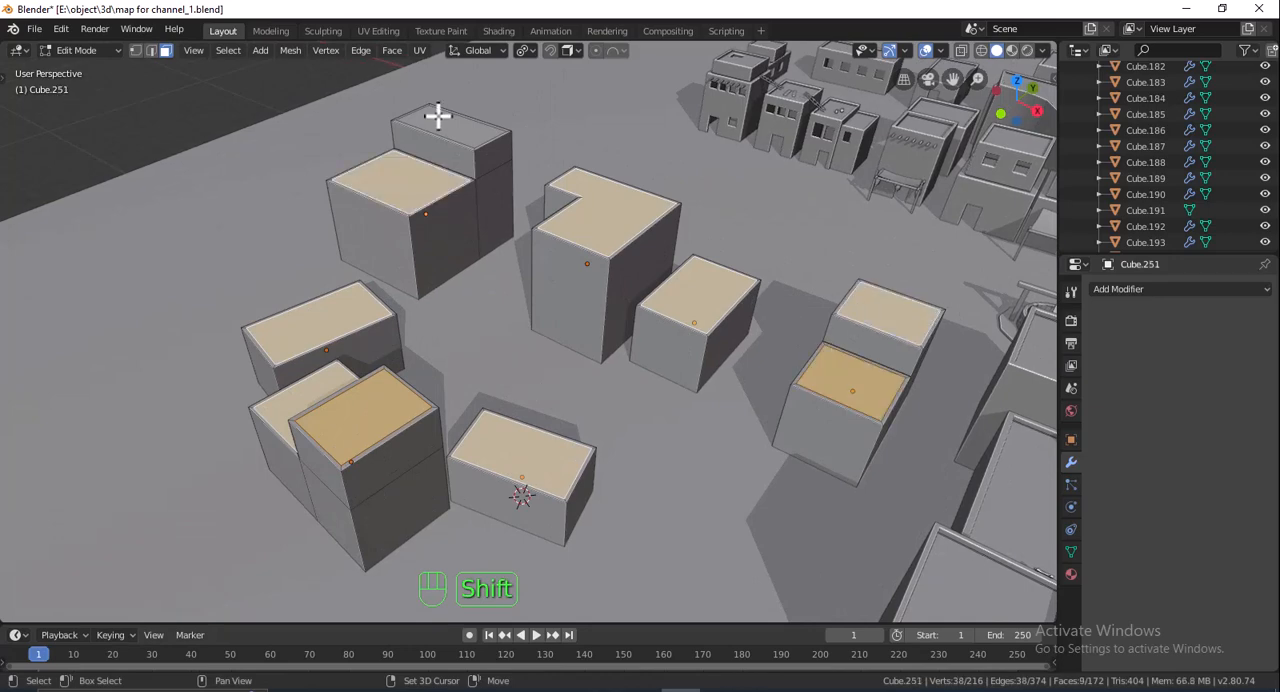
shift+click(437, 114)
middle_drag(640, 270, 562, 312)
scroll(562, 312, up, 3)
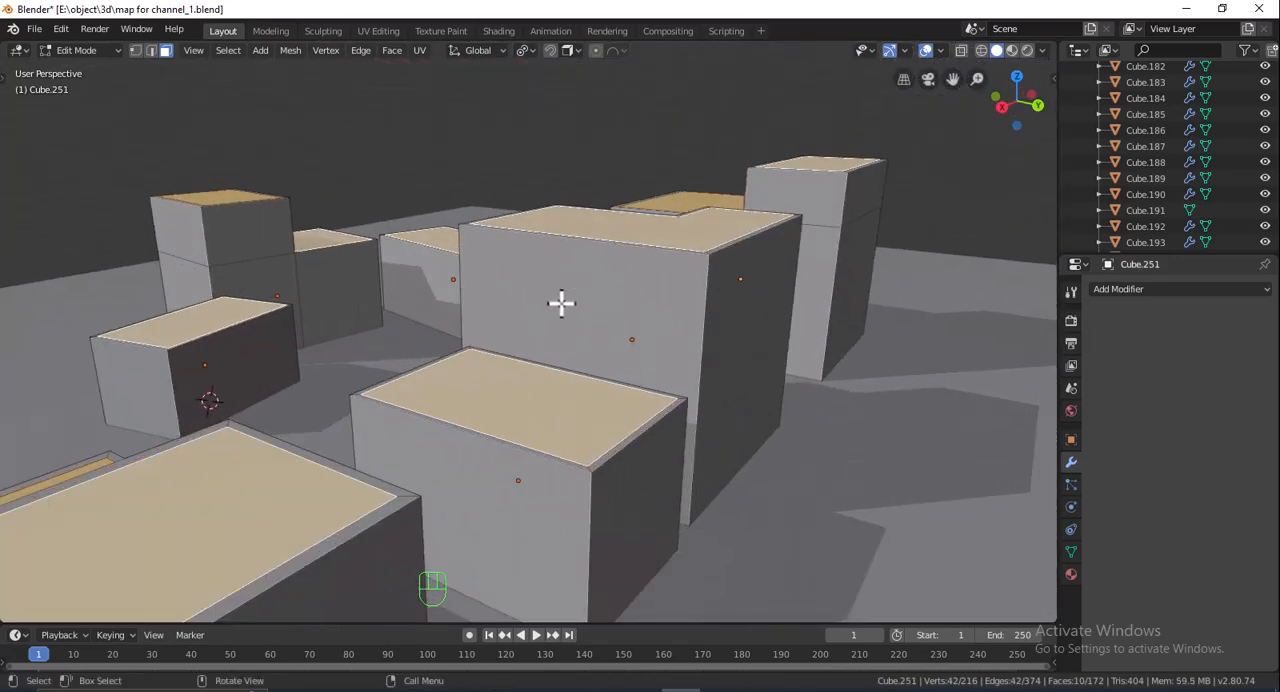
key(e)
click(566, 309)
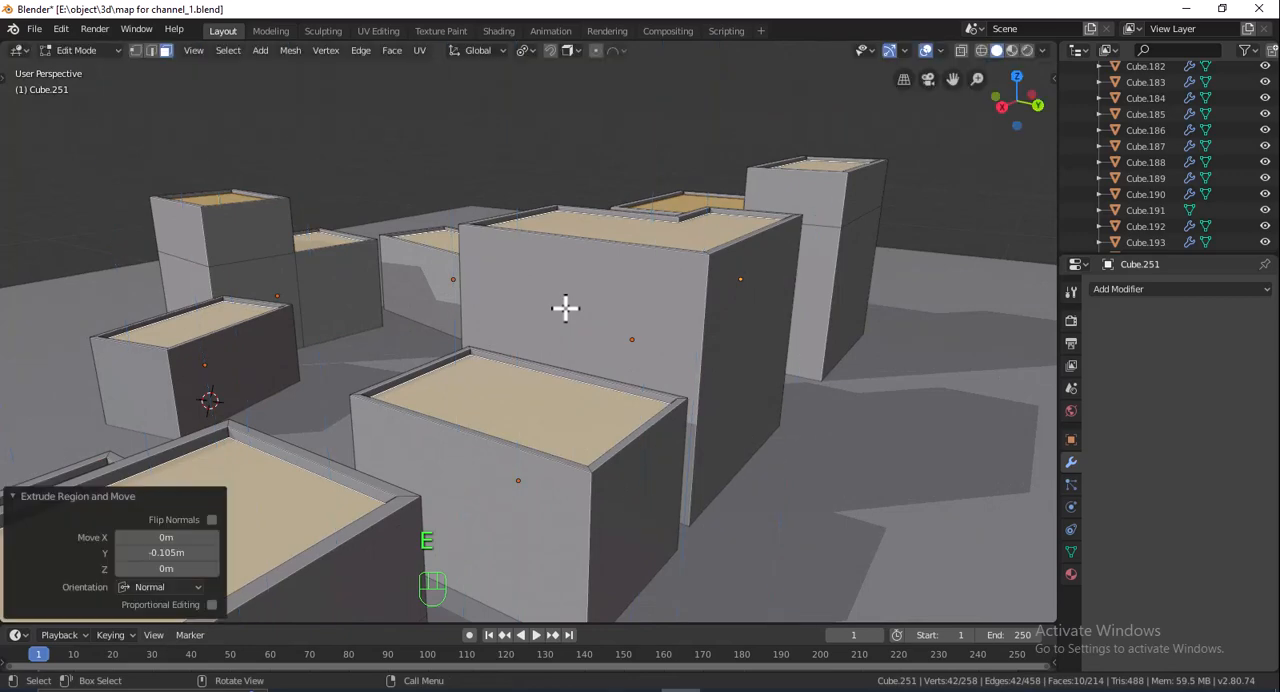
- Leave Edit Mode and copy the Bevel modifier from the finished building with the awning to the seven new blocks
scroll(568, 313, down, 5)
key(Tab)
shift+middle_drag(568, 360, 650, 298)
shift+click(466, 354)
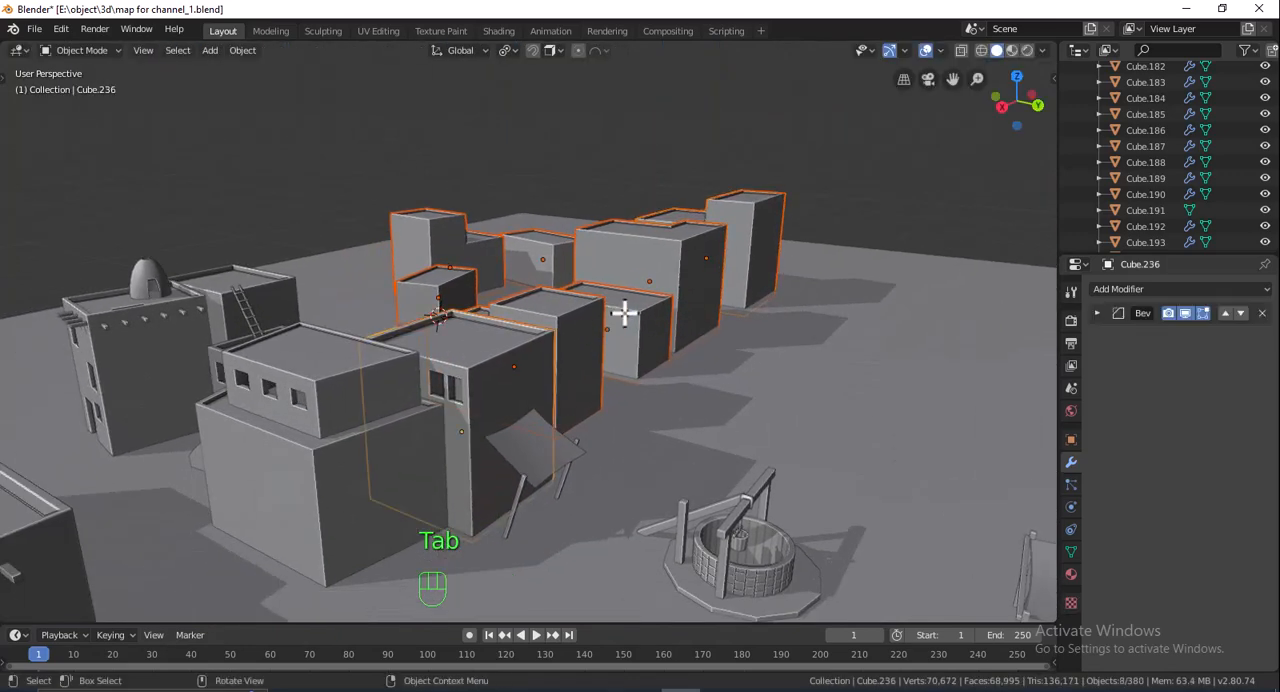
click(624, 312)
click(846, 306)
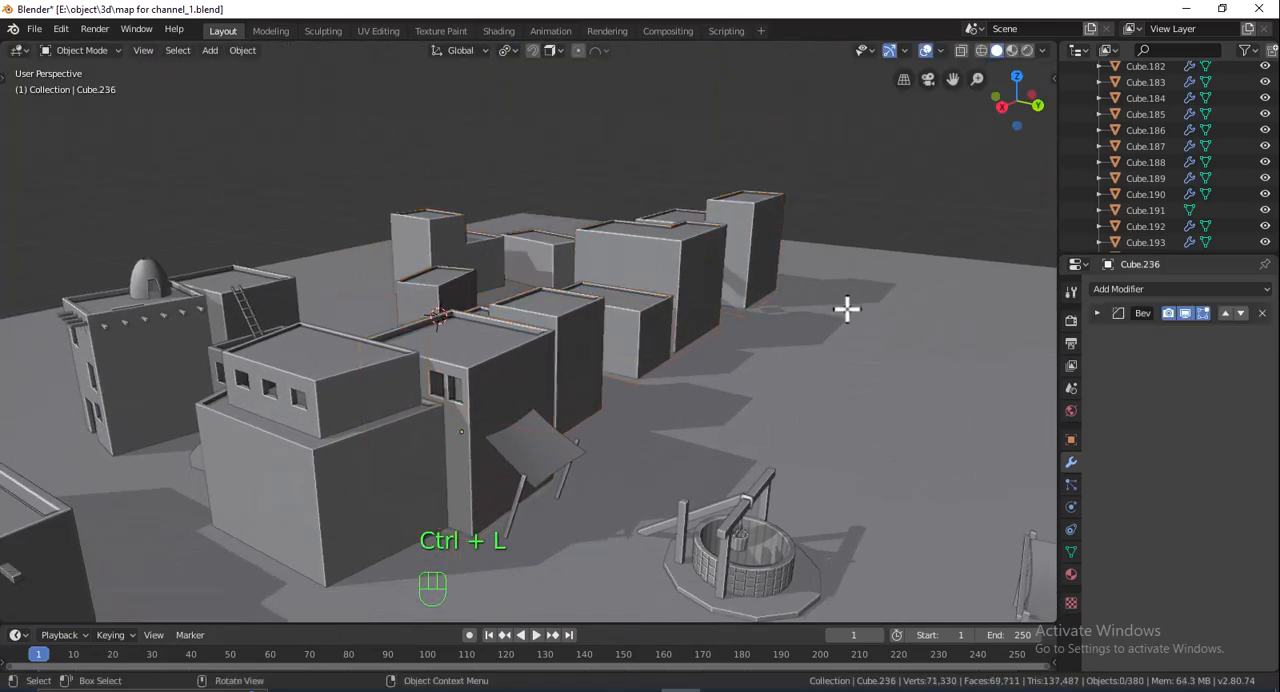
- Slide the large two-level block standing between the small block and the tall end block along global X
middle_drag(846, 306, 704, 366)
scroll(686, 330, up, 3)
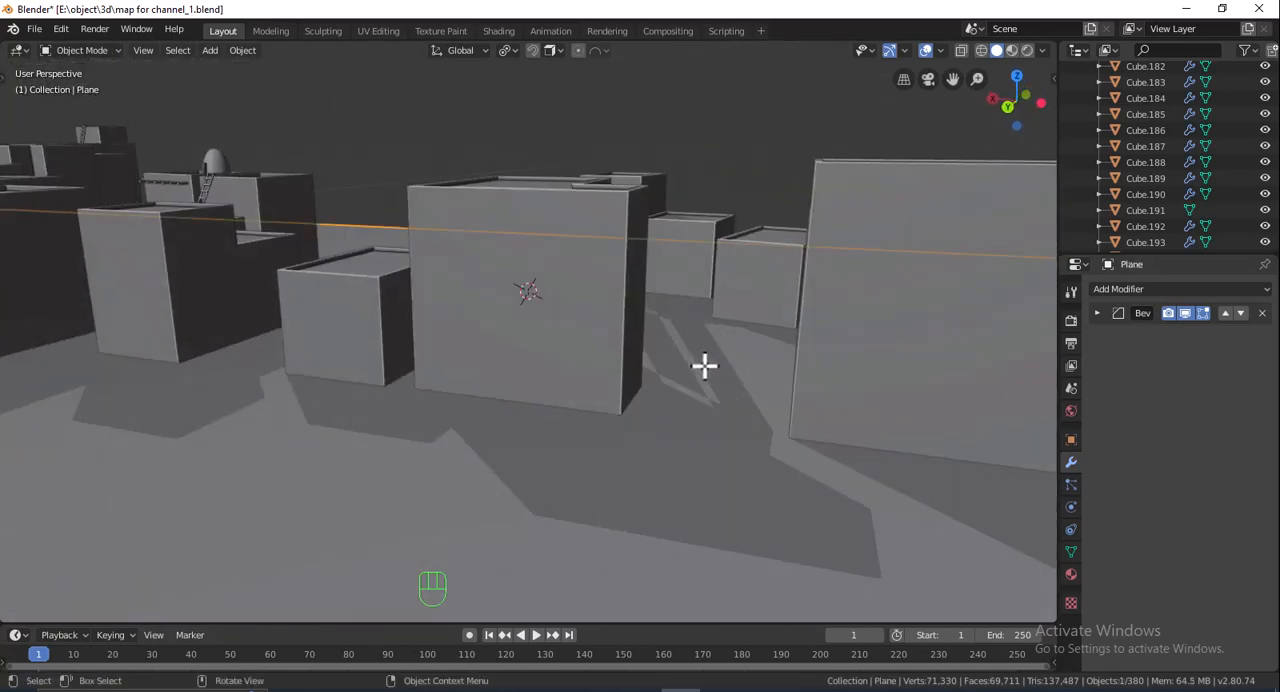
click(576, 333)
key(g)
right_click(500, 333)
middle_drag(557, 334, 706, 331)
key(Tab)
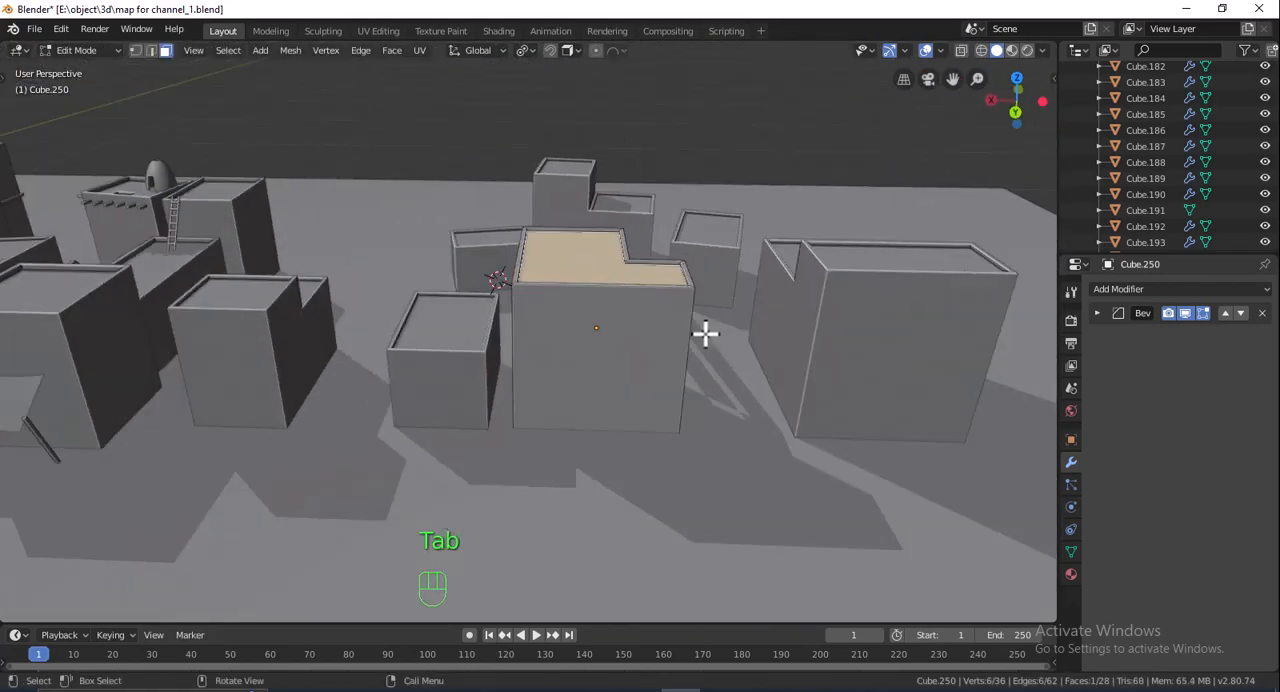
key(Tab)
key(g)
key(x)
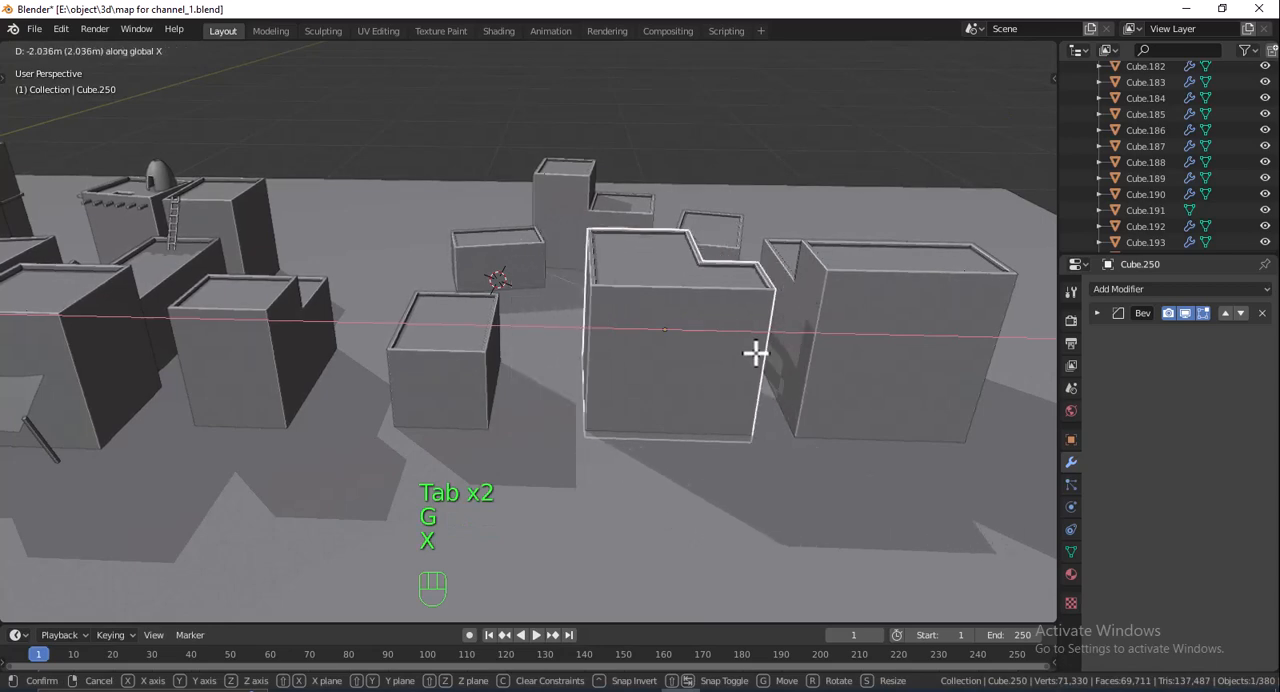
click(668, 348)
middle_drag(668, 348, 520, 348)
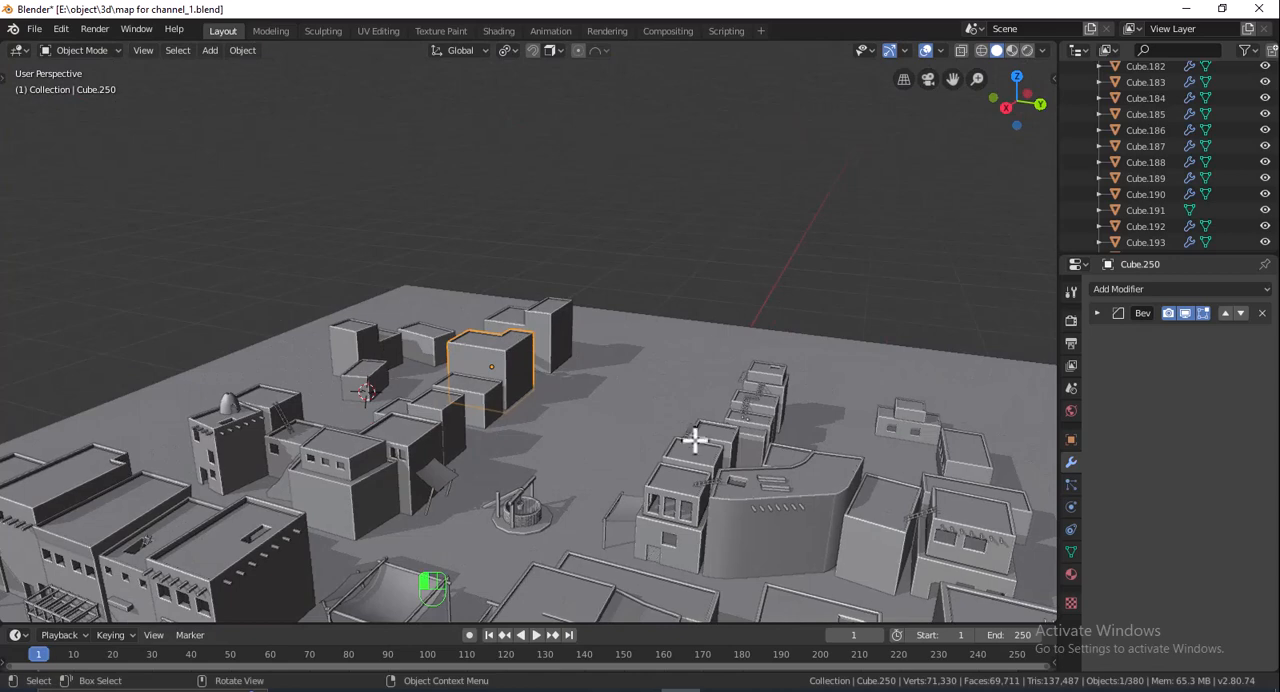
- Reposition the two-level block behind the awning building along global X and Z, finishing with a 0.783 m move along X
click(695, 440)
middle_drag(693, 440, 643, 431)
click(660, 427)
key(g)
key(x)
click(800, 440)
key(g)
key(z)
click(852, 403)
key(g)
key(x)
click(850, 405)
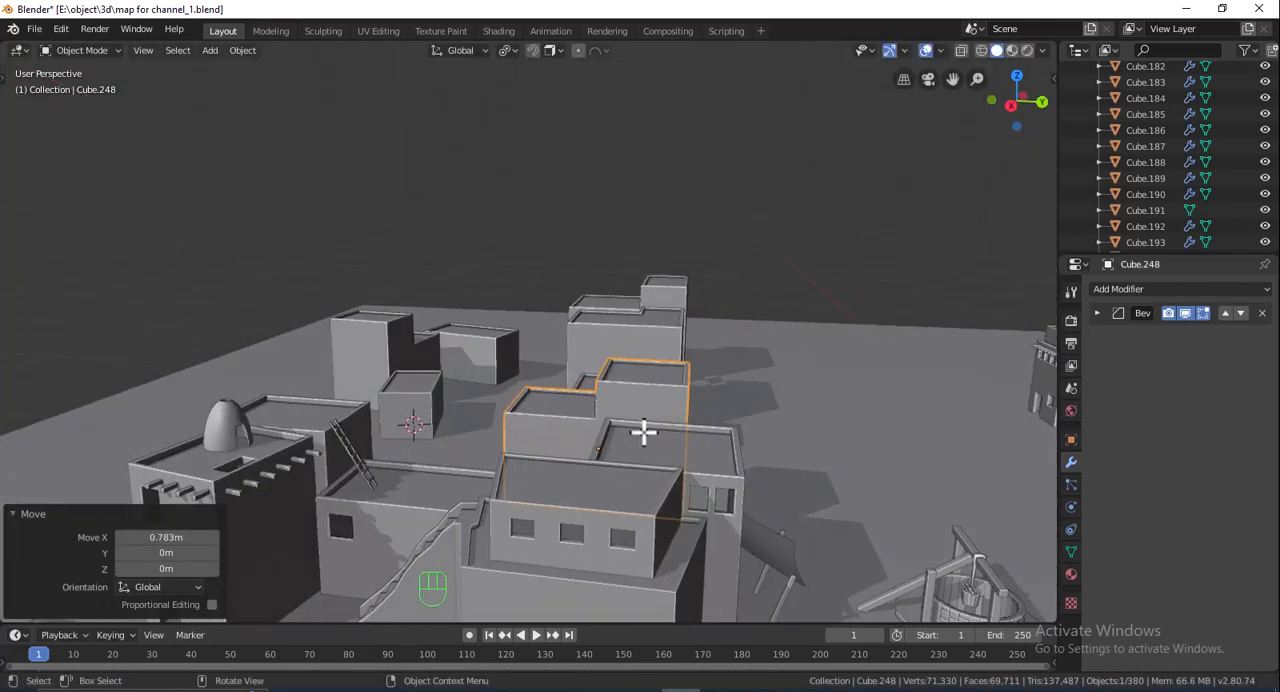
- Adjust the height of the two-level block beside the awning building along global Z and shift it along global Y
key(g)
key(x)
right_click(723, 425)
key(g)
key(z)
click(730, 430)
middle_drag(730, 430, 629, 417)
key(g)
key(y)
click(732, 433)
- Extend the raised two-level block downward by moving its bottom faces -1.11 m along global Z, and leave Edit Mode
key(Tab)
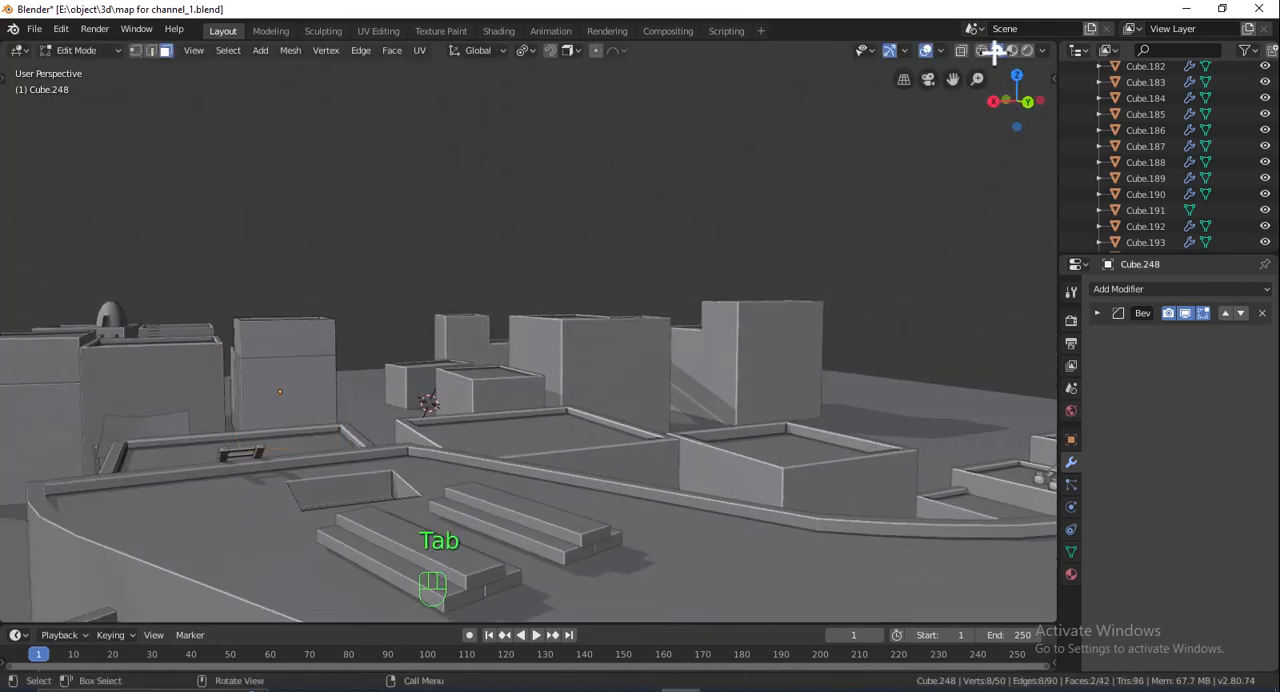
key(shift+z)
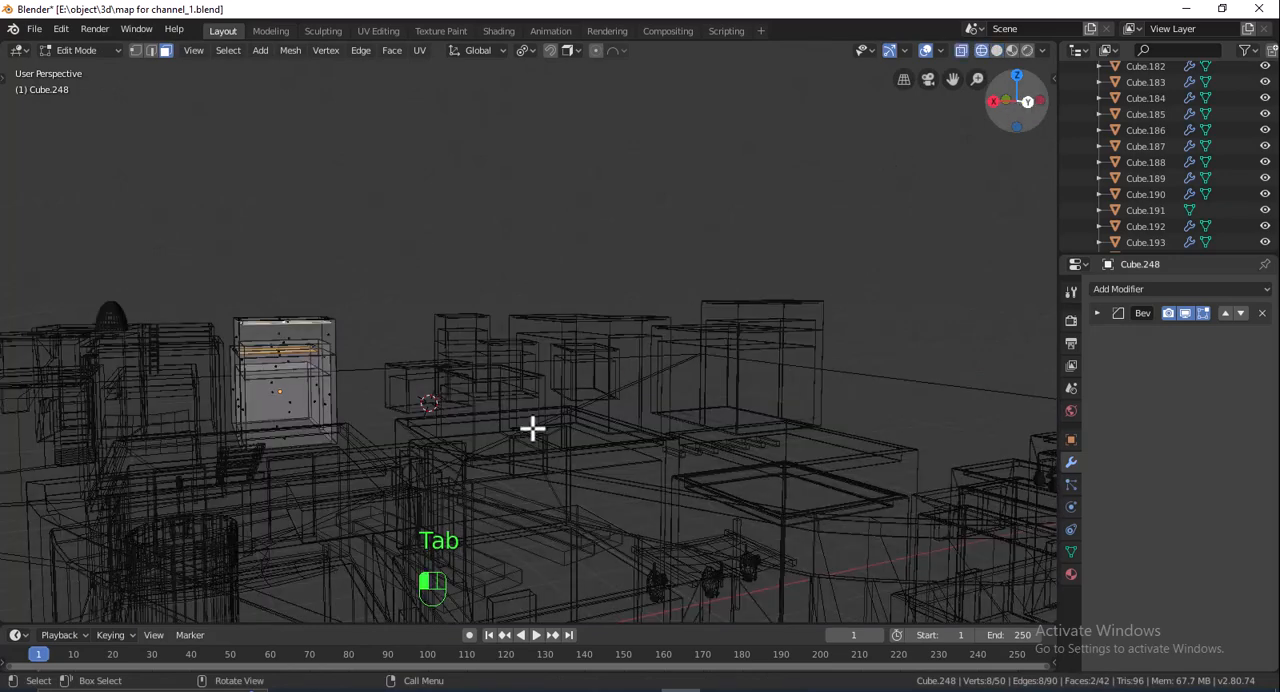
alt+middle_drag(532, 428, 534, 370)
shift+middle_drag(606, 404, 686, 391)
scroll(642, 392, up, 4)
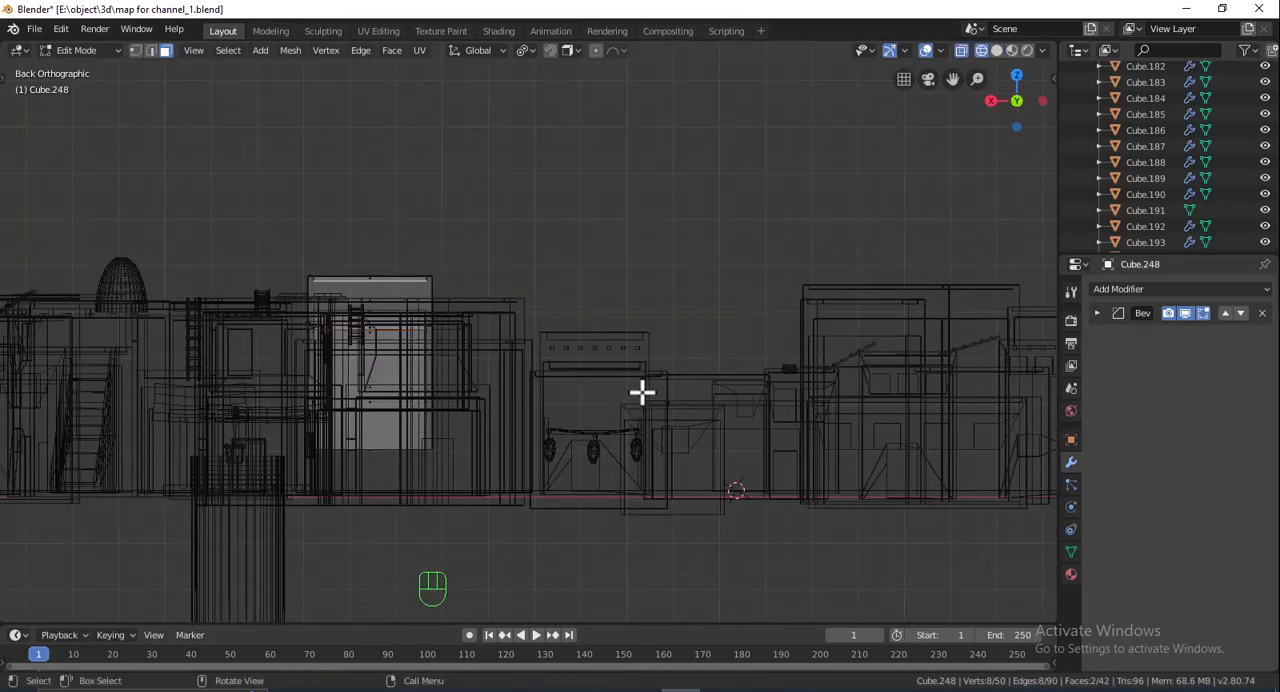
scroll(642, 392, up, 1)
drag(460, 506, 500, 520)
key(g)
key(z)
click(508, 594)
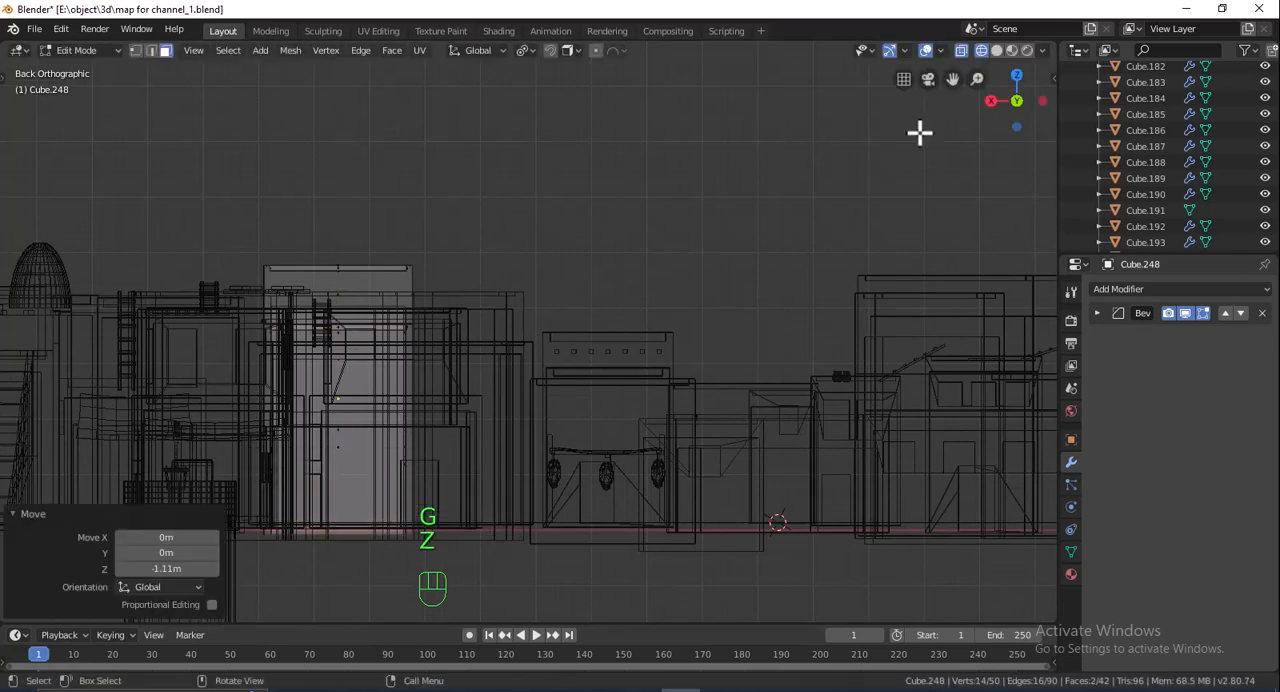
click(997, 51)
mouse_move(657, 240)
middle_down()
mouse_move(660, 297)
mouse_move(709, 300)
mouse_move(672, 288)
mouse_move(671, 300)
middle_up()
key(Tab)
- Select the six remaining plain blocks and move them together about 2.8 m along global X toward the awning building
shift+middle_drag(686, 386, 607, 340)
scroll(607, 340, down, 3)
scroll(700, 320, down, 3)
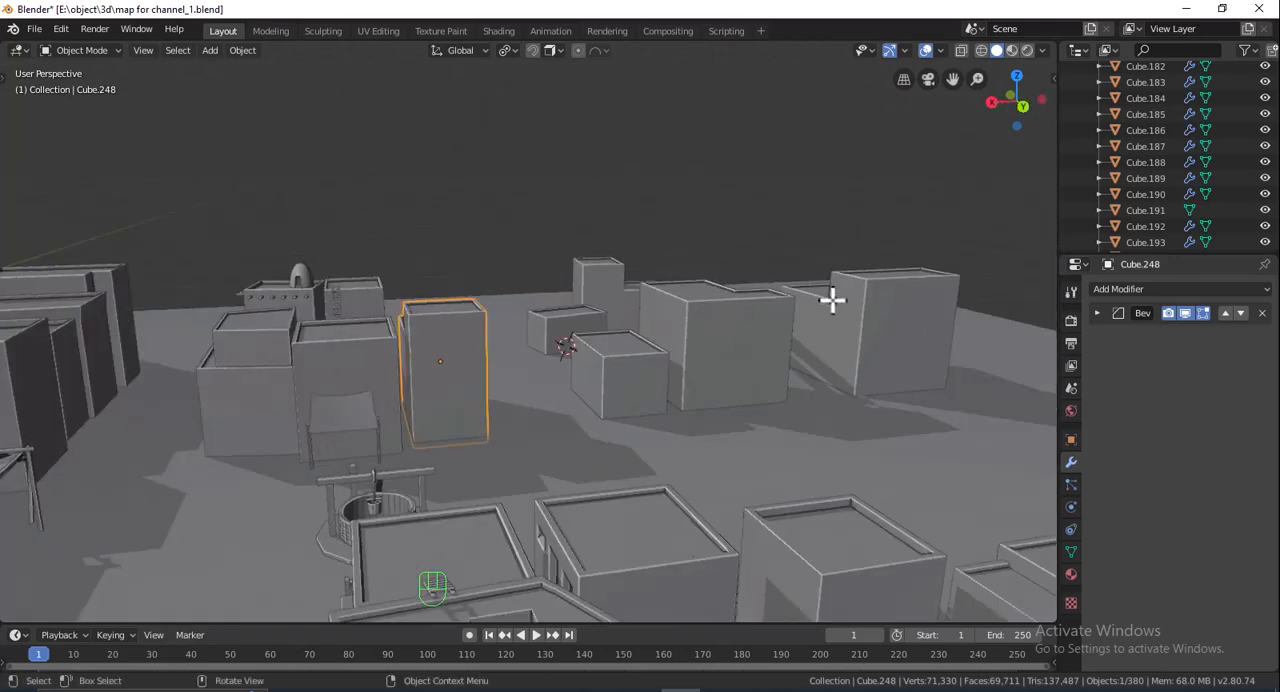
click(796, 324)
middle_drag(796, 324, 768, 298)
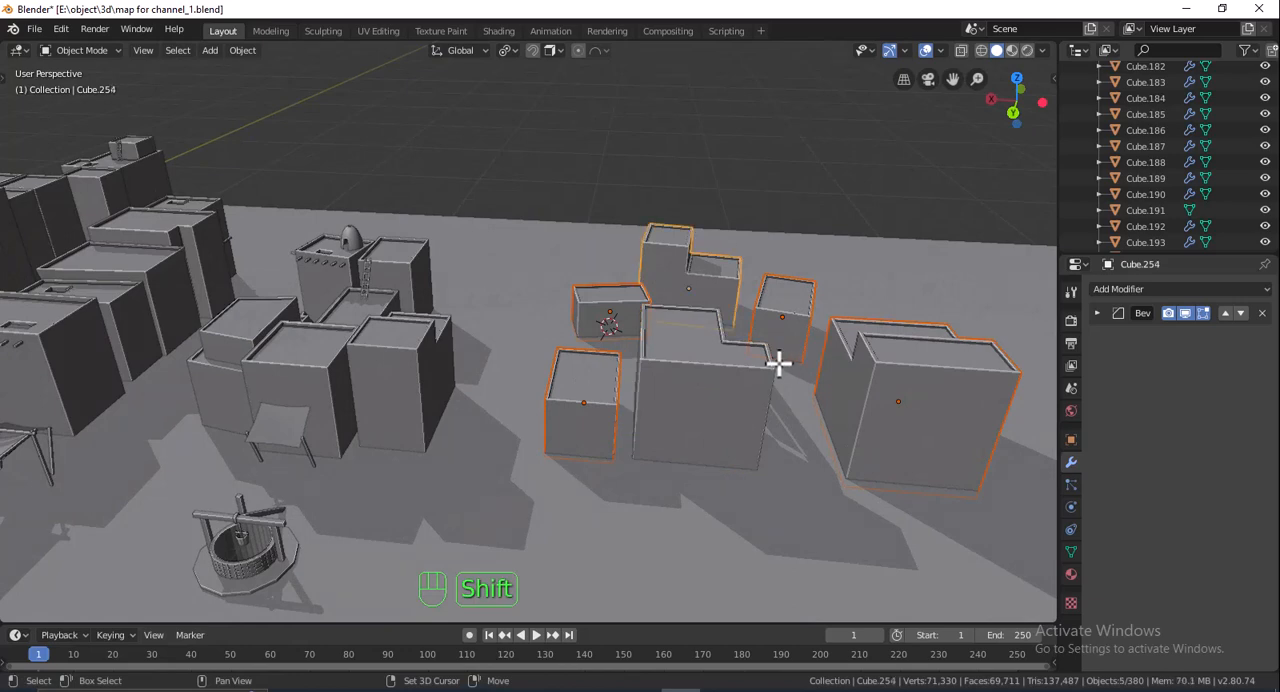
key(g)
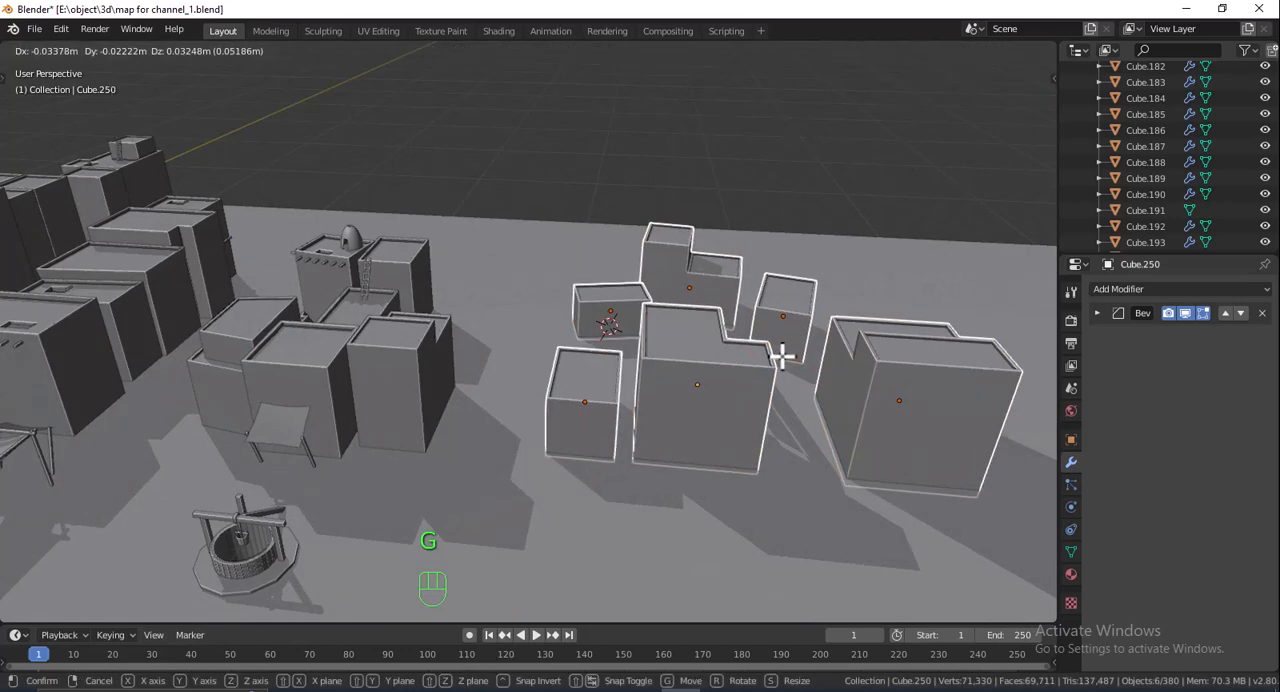
key(x)
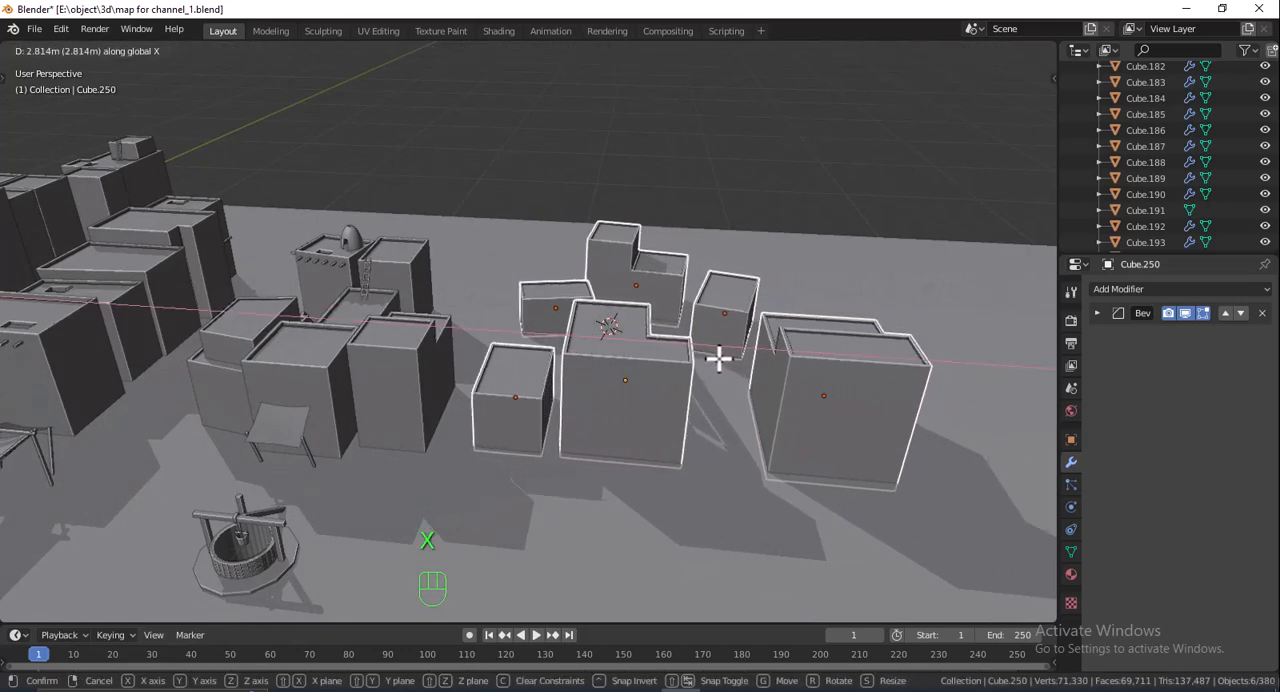
click(720, 357)
click(768, 269)
scroll(755, 305, down, 3)
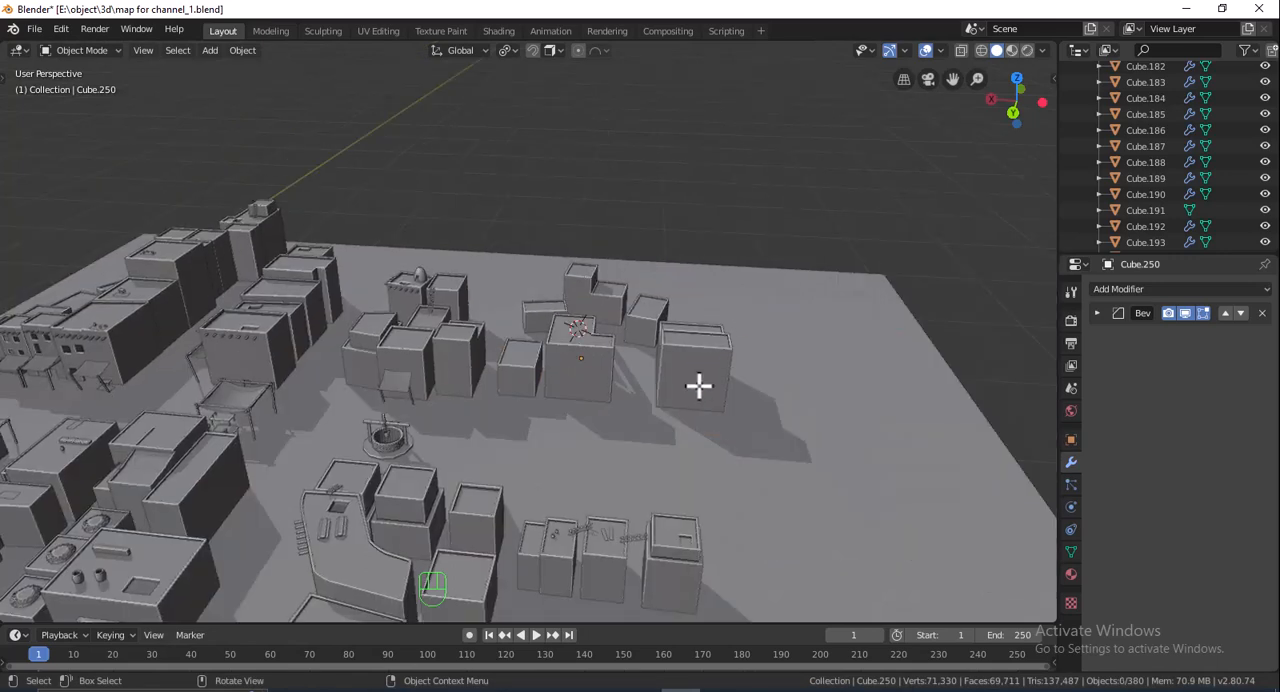
- Duplicate the ladder near the domed house and snap the copy to the 3D cursor on the awning building's parapet
middle_drag(728, 388, 778, 340)
scroll(666, 349, up, 4)
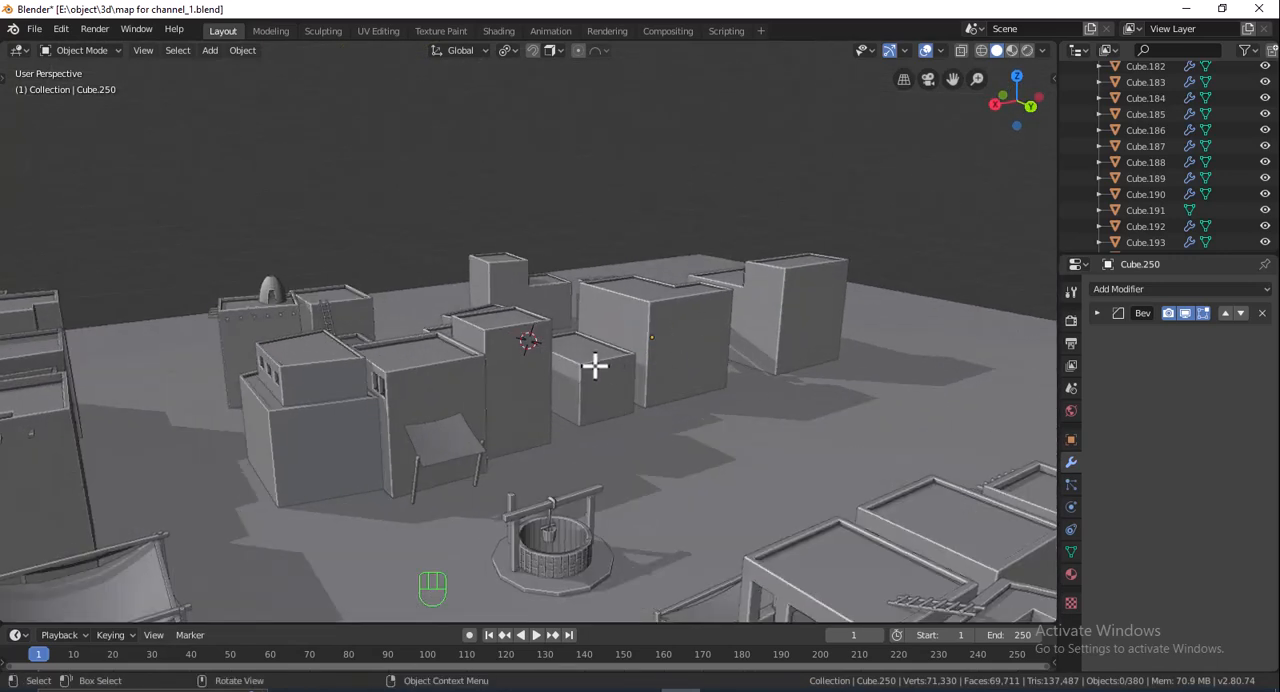
middle_drag(595, 367, 502, 370)
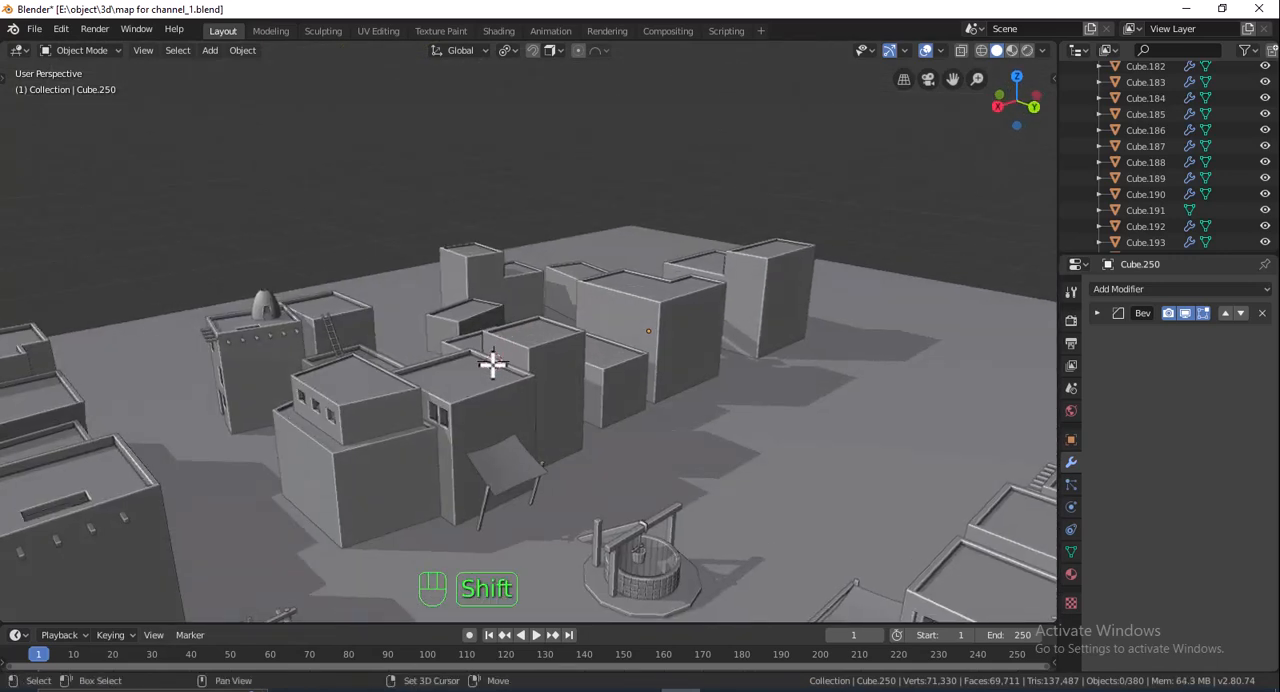
click(328, 326)
middle_drag(426, 331, 511, 347)
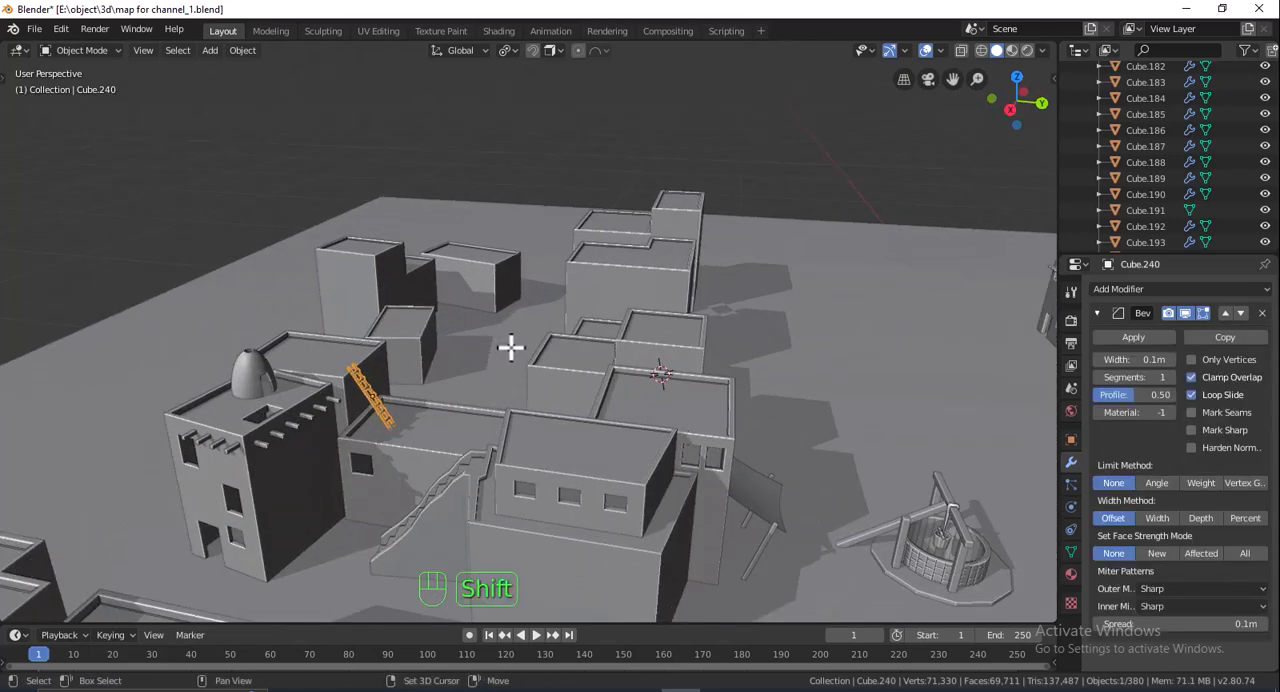
key(shift+d)
click(540, 339)
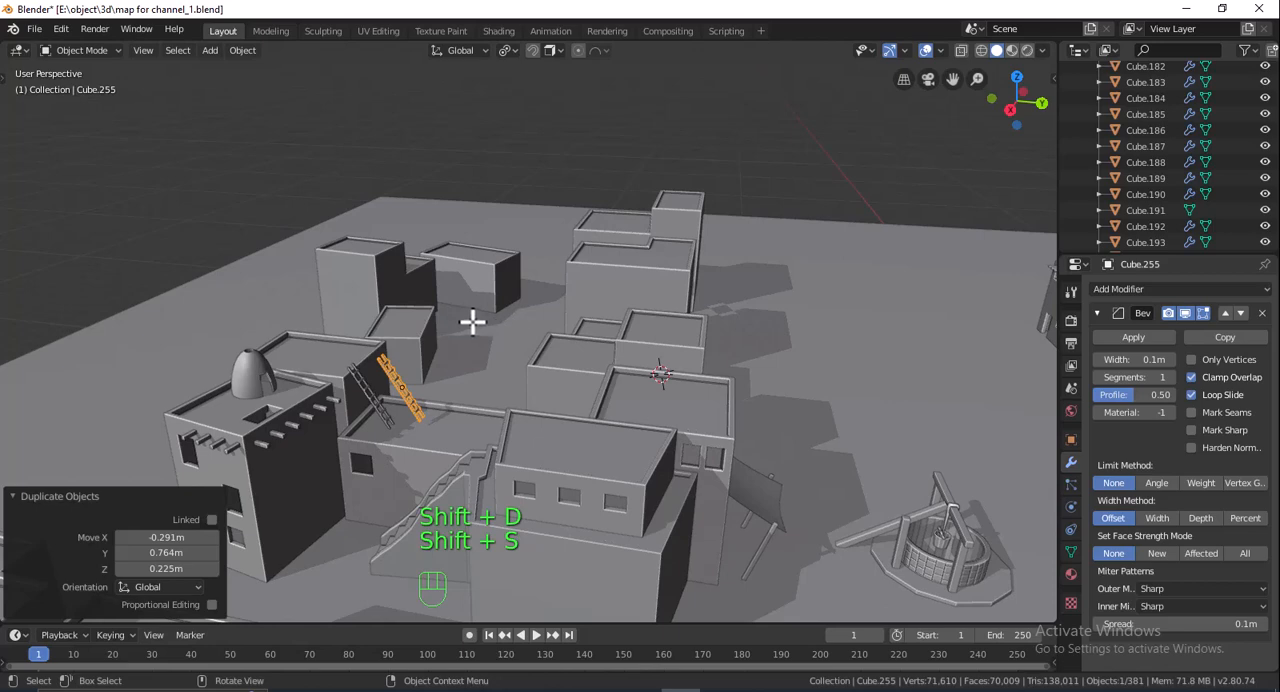
key(shift+s)
click(374, 263)
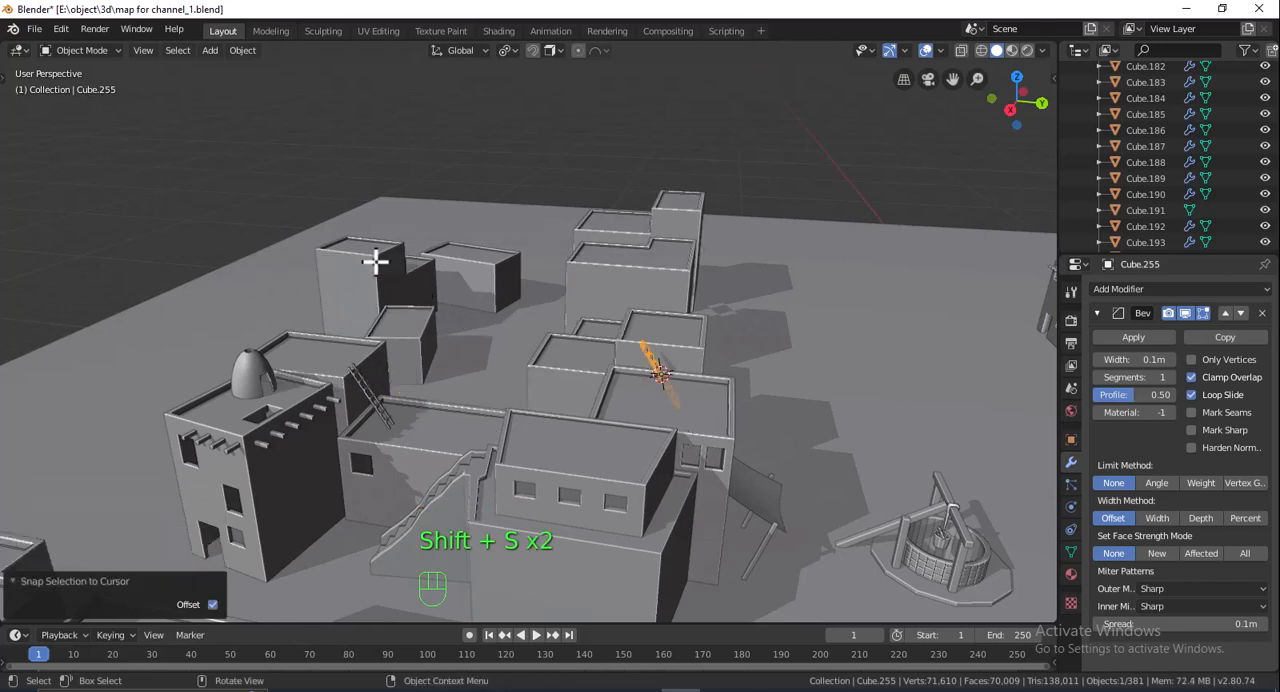
- Rotate the copied ladder 90° about global Z
scroll(741, 422, up, 5)
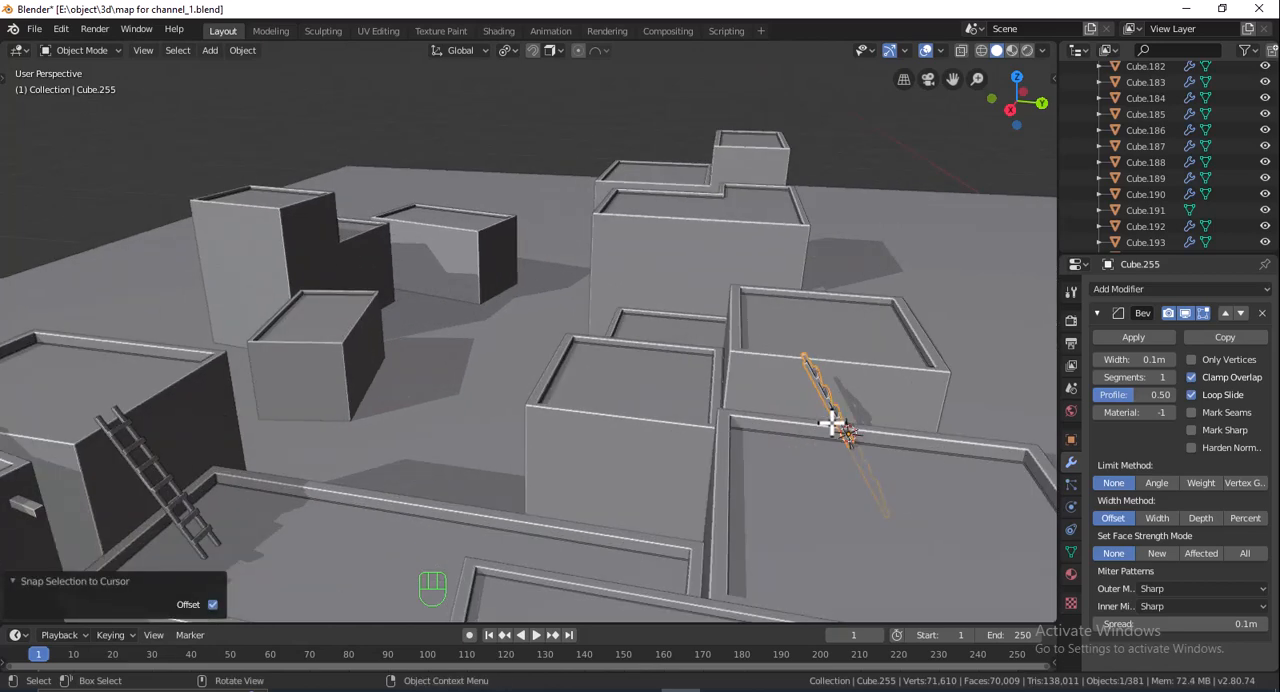
key(r)
text(z)
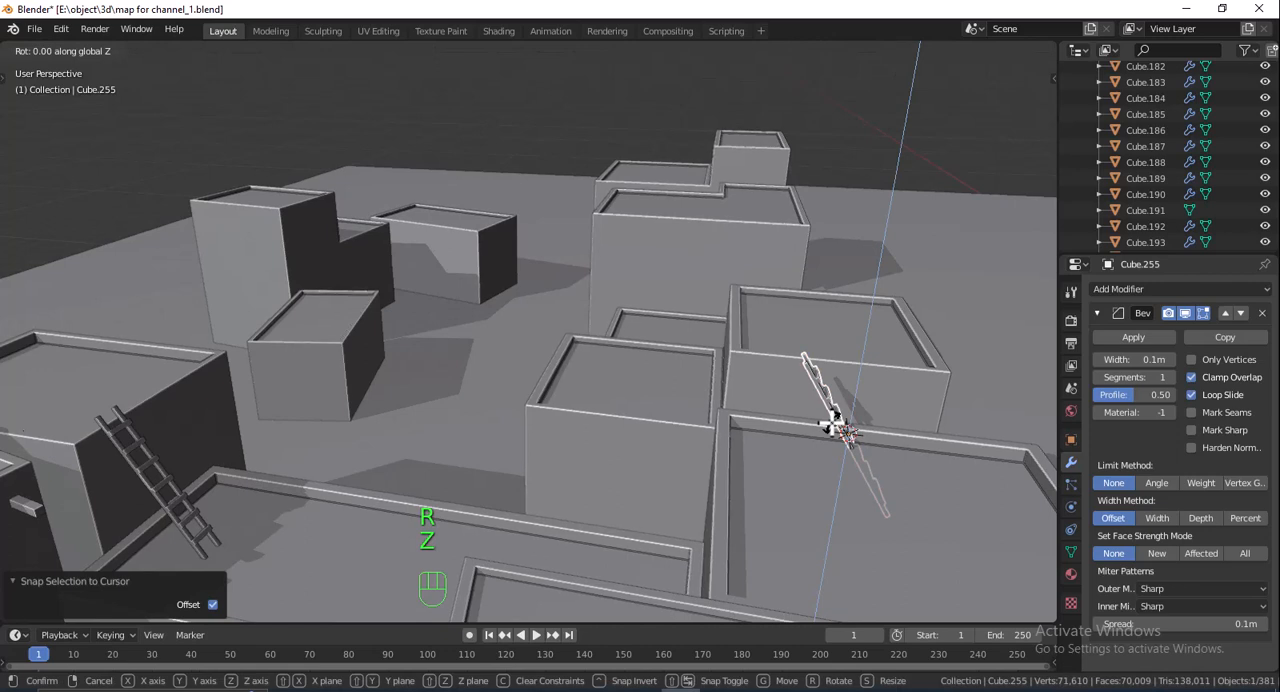
text(90)
key(Return)
shift+middle_drag(748, 451, 721, 448)
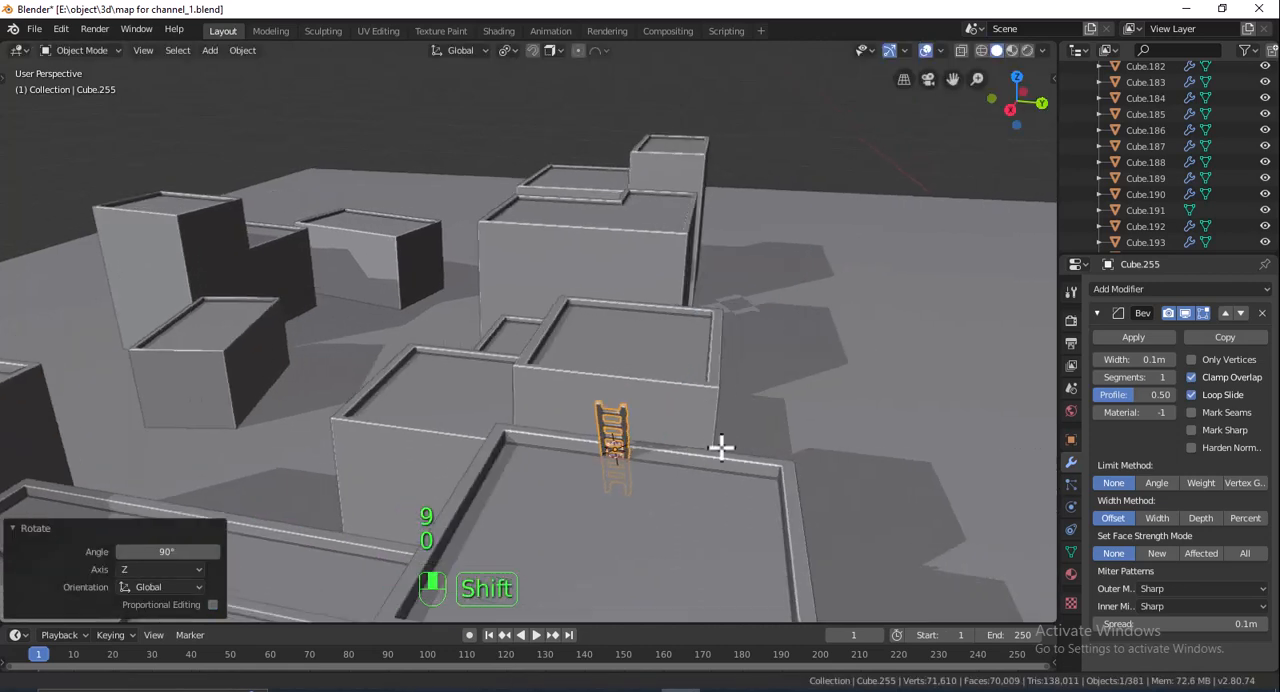
- Turn the copied ladder a further 180° about global Z so it leans against the taller neighbouring block
text(rz)
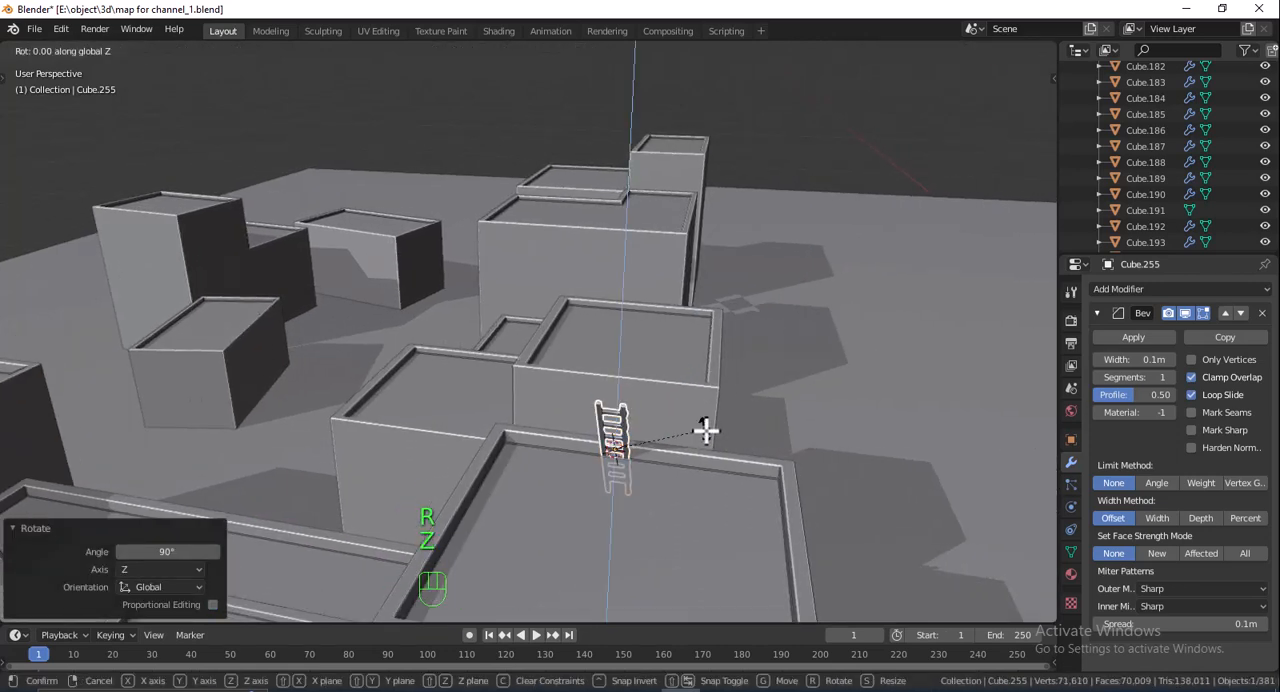
text(180)
key(Return)
middle_drag(740, 429, 653, 417)
shift+middle_drag(601, 381, 608, 381)
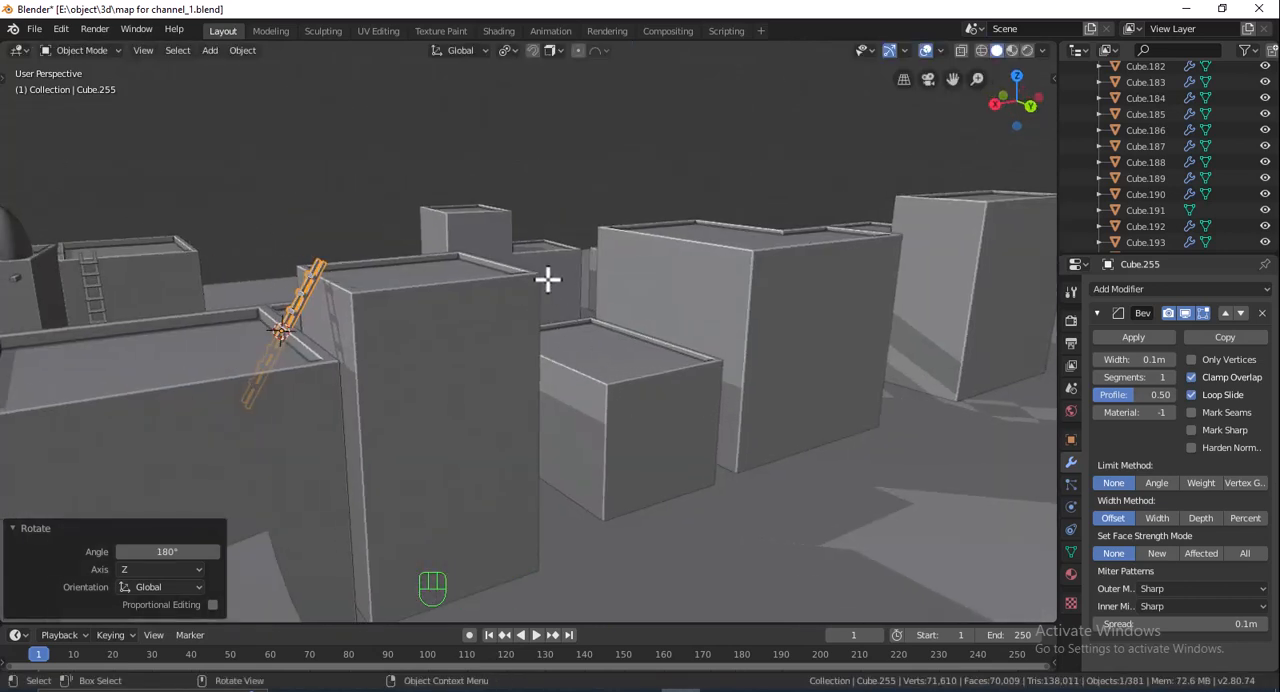
key(s)
right_click(464, 299)
- Select the bottom end faces of both ladder rails in Edit Mode and move them -1.14 m along normal Z
middle_drag(503, 311, 584, 356)
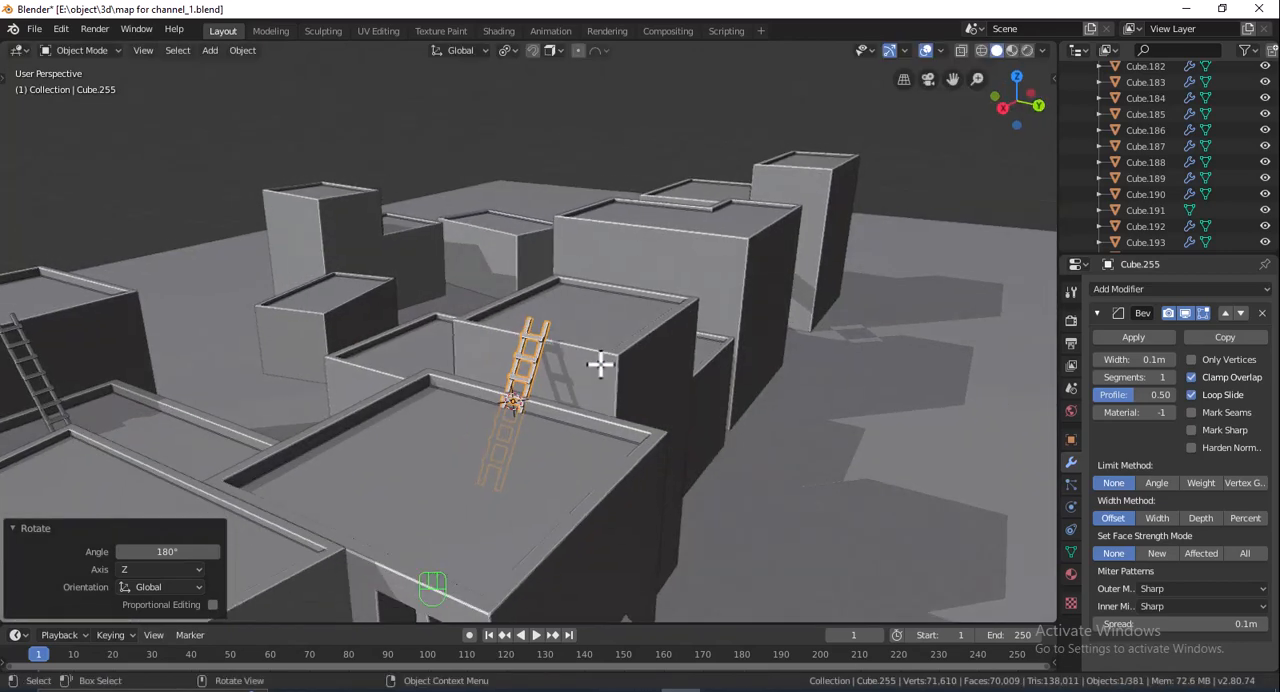
scroll(600, 365, up, 1)
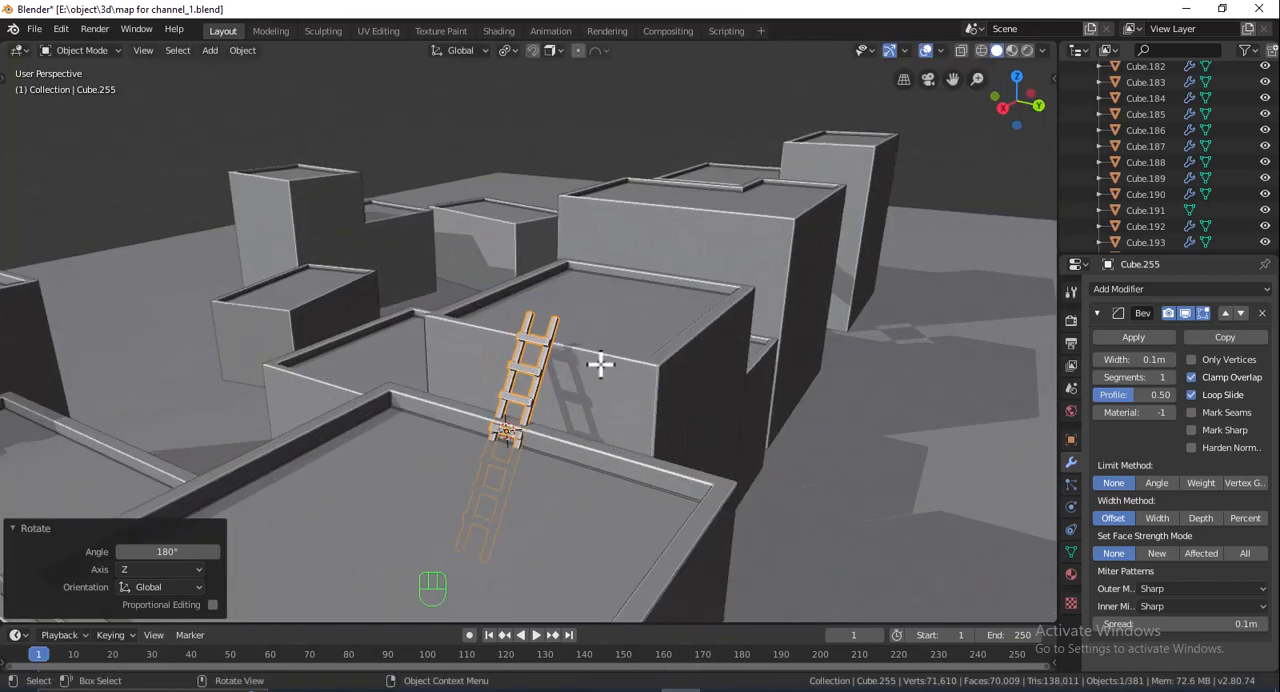
click(983, 51)
key(Tab)
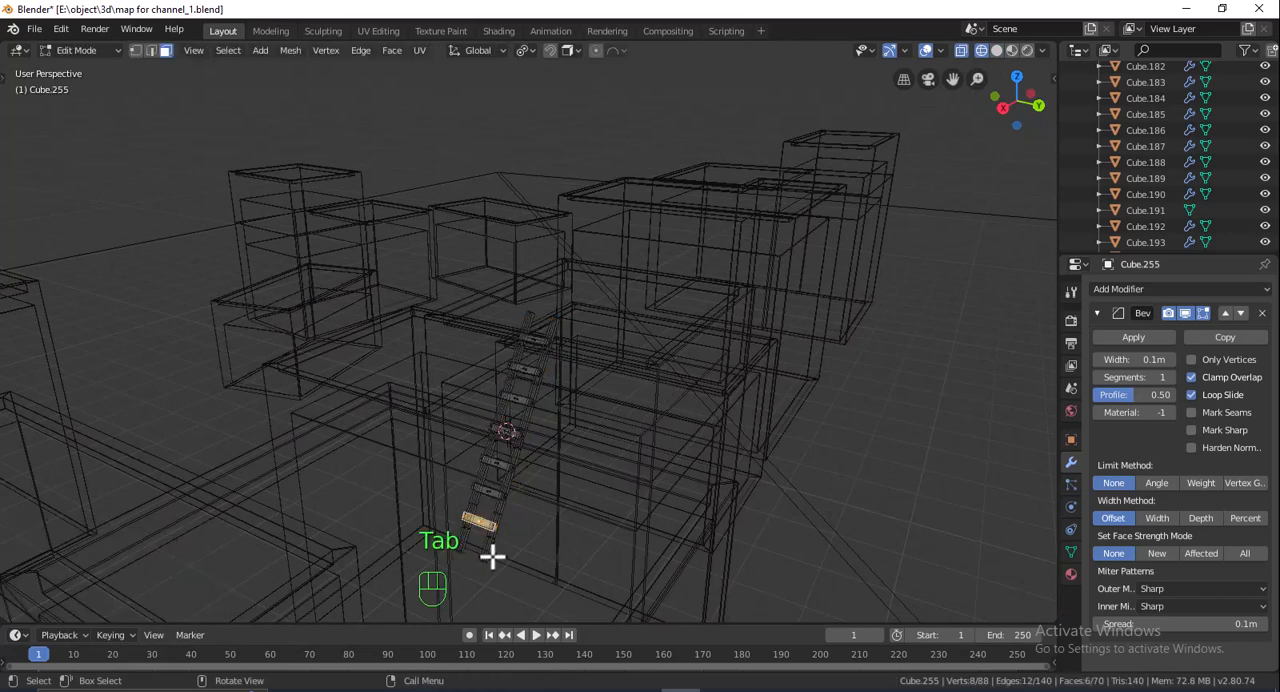
shift+middle_drag(562, 509, 510, 473)
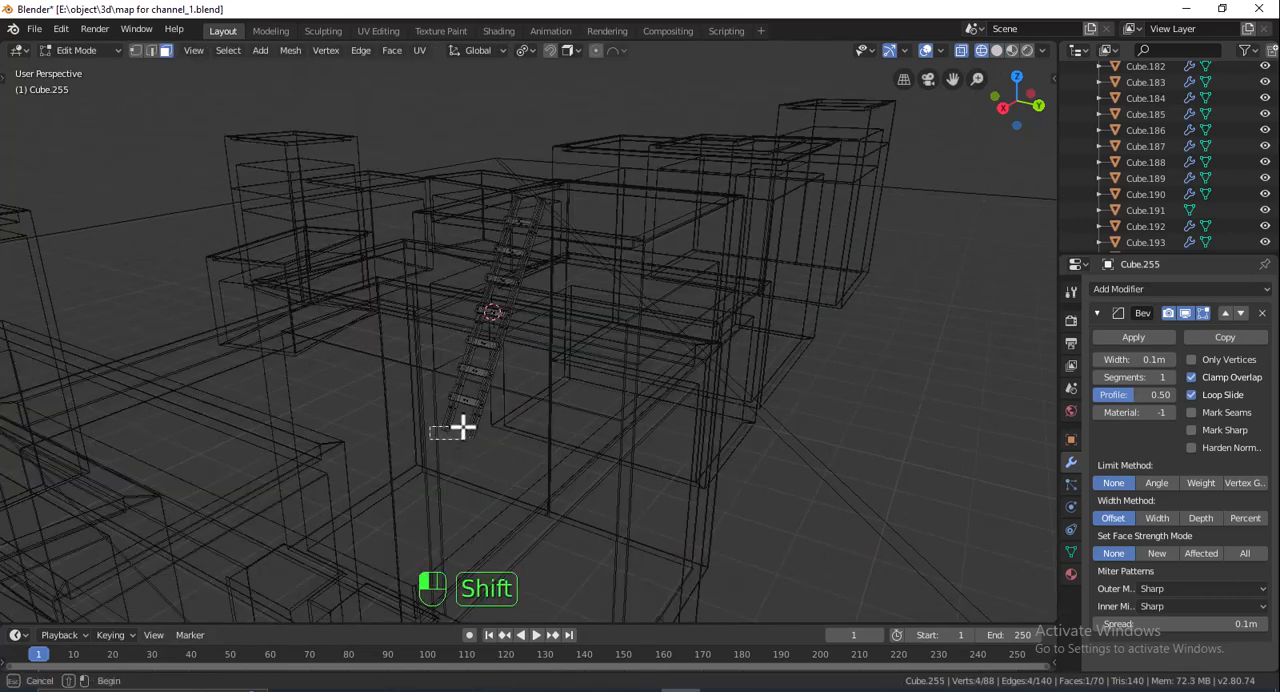
click(485, 51)
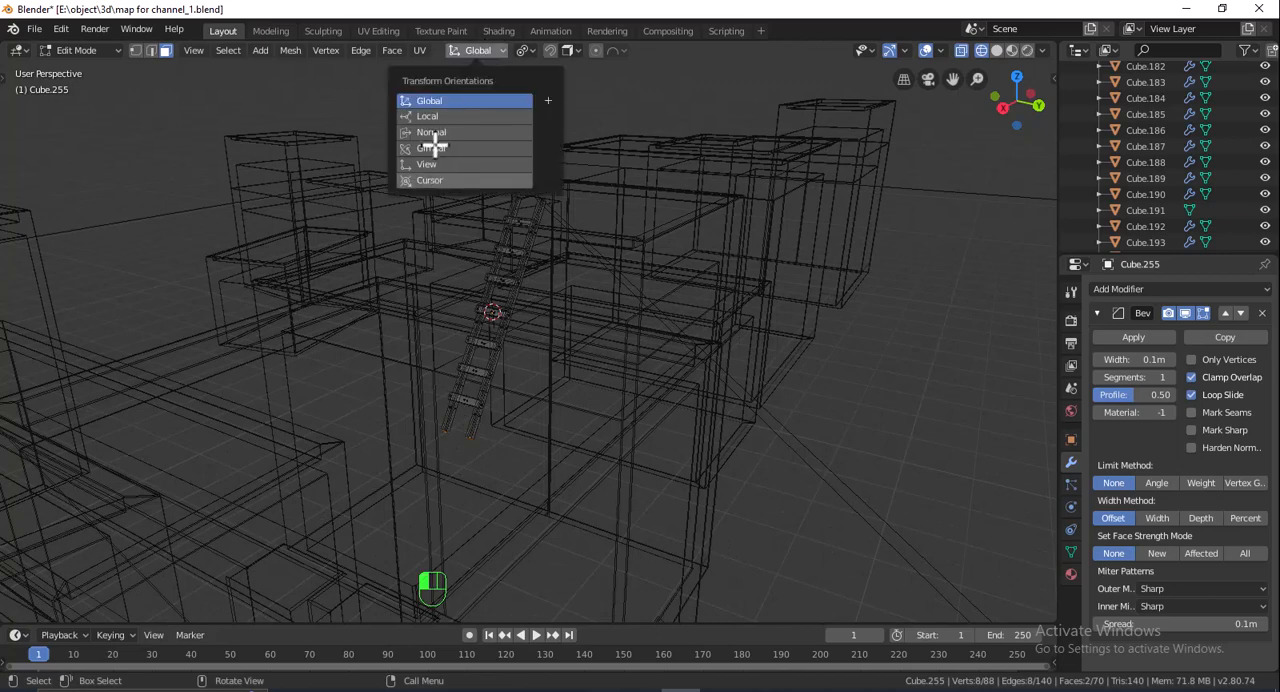
click(437, 132)
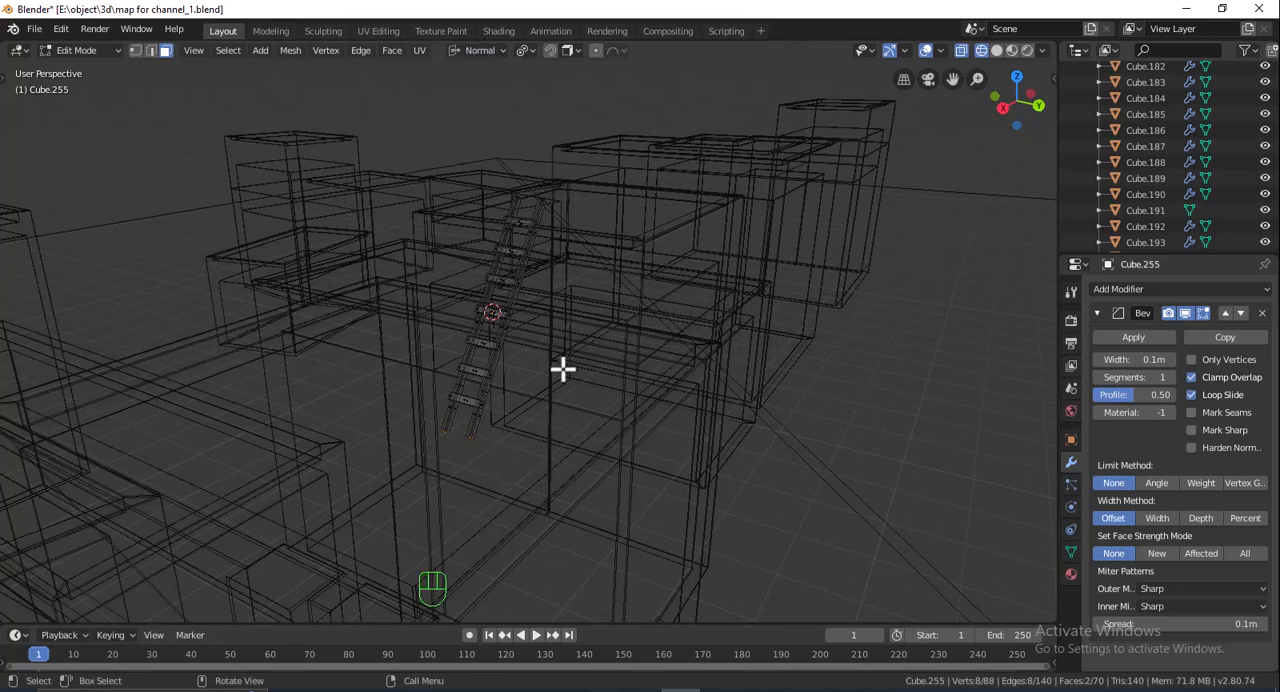
key(g)
key(z)
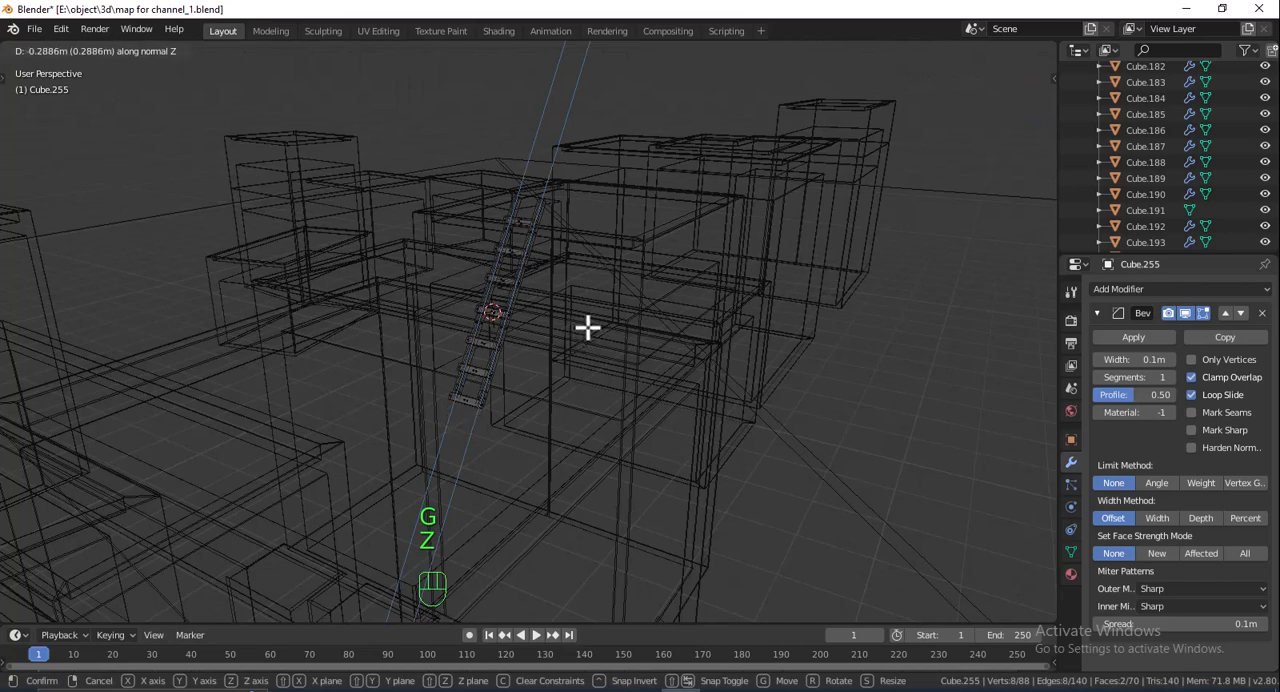
click(603, 269)
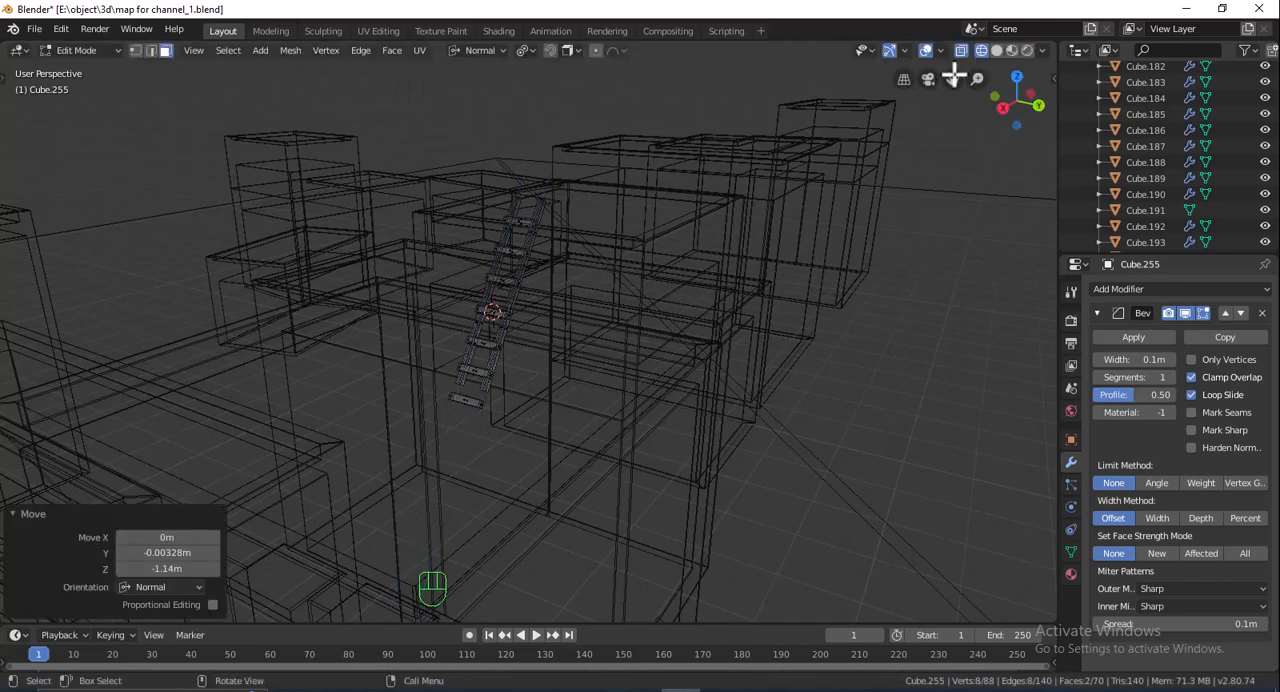
- Return to solid shading and move the ladder rails' bottom end faces 0.283 m along normal Z
click(997, 52)
key(g)
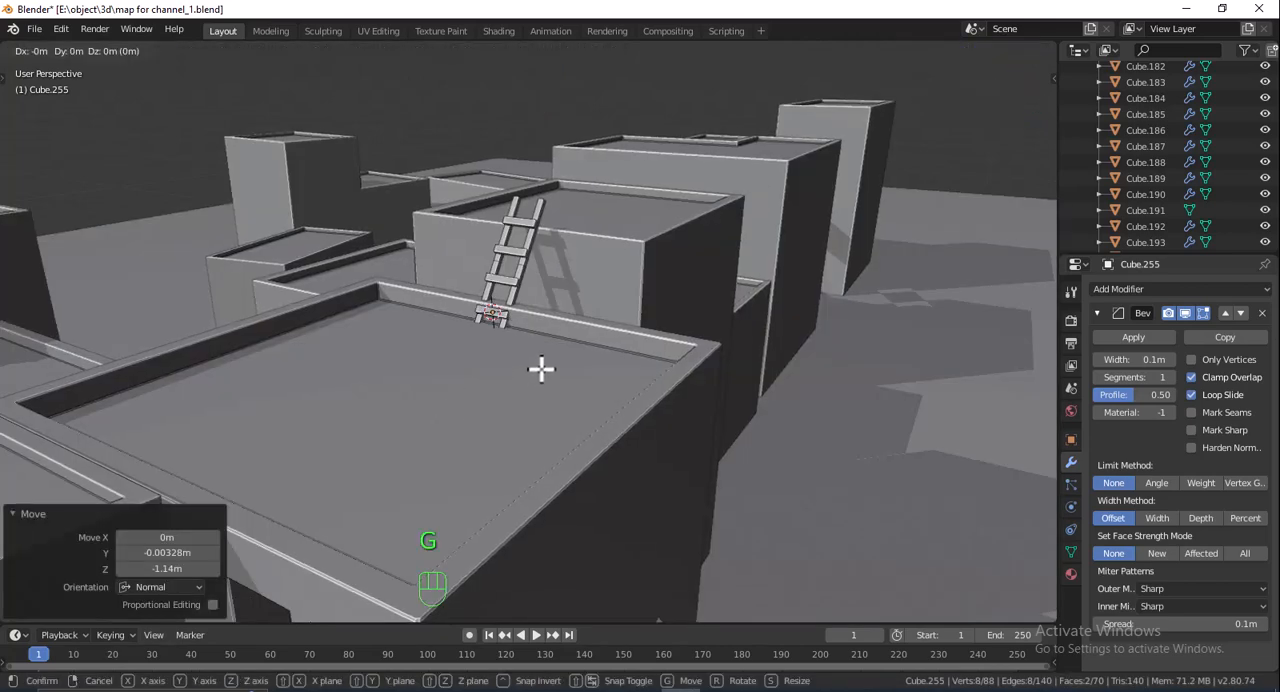
key(z)
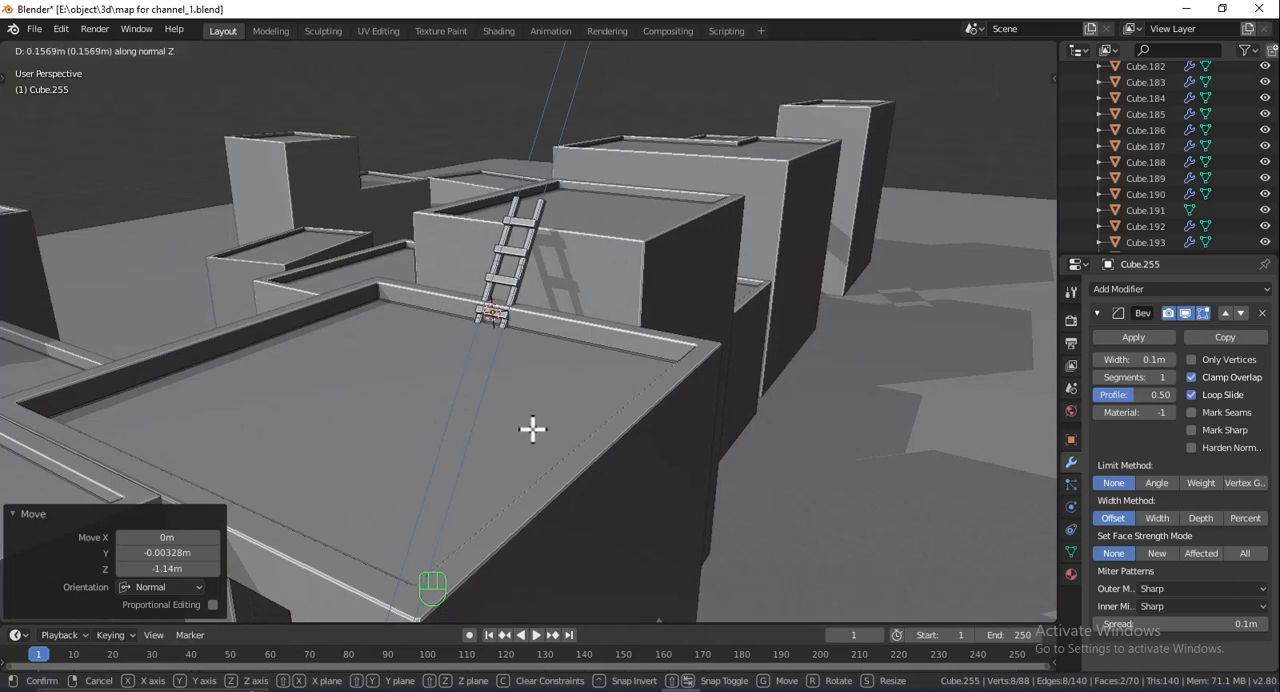
click(990, 83)
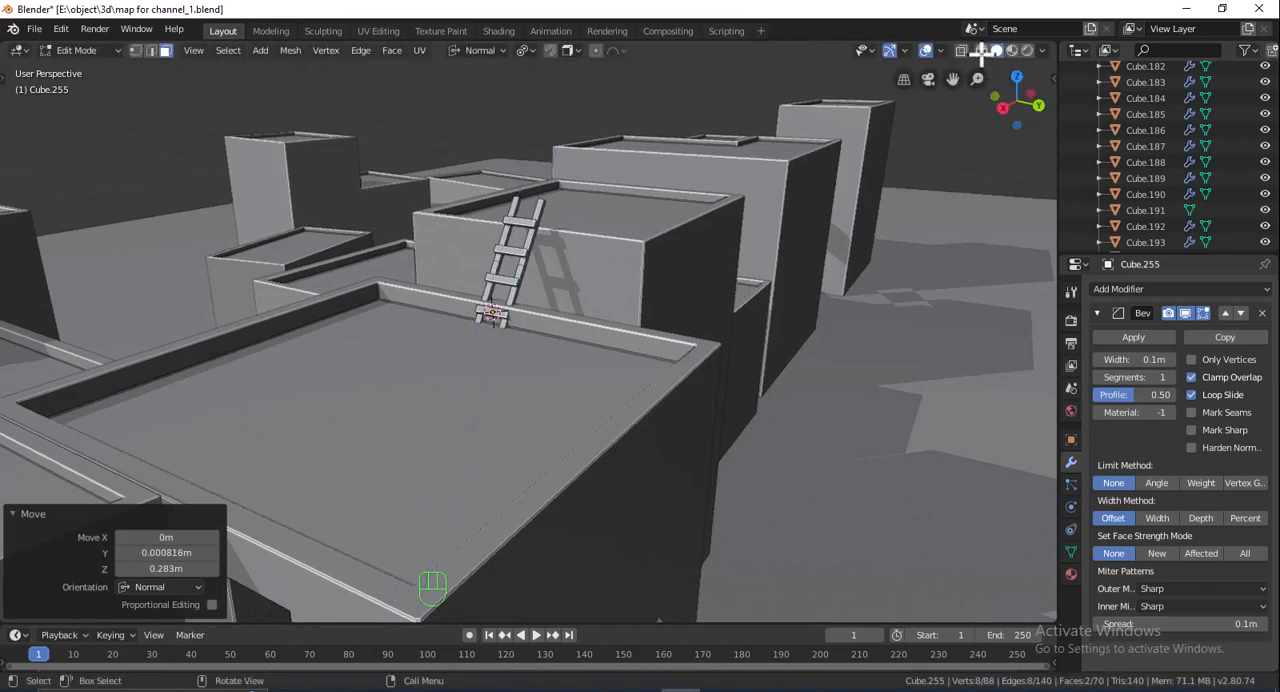
- Switch to wireframe and undo the last two moves of the ladder rails' bottom end faces
click(981, 50)
scroll(591, 349, up, 2)
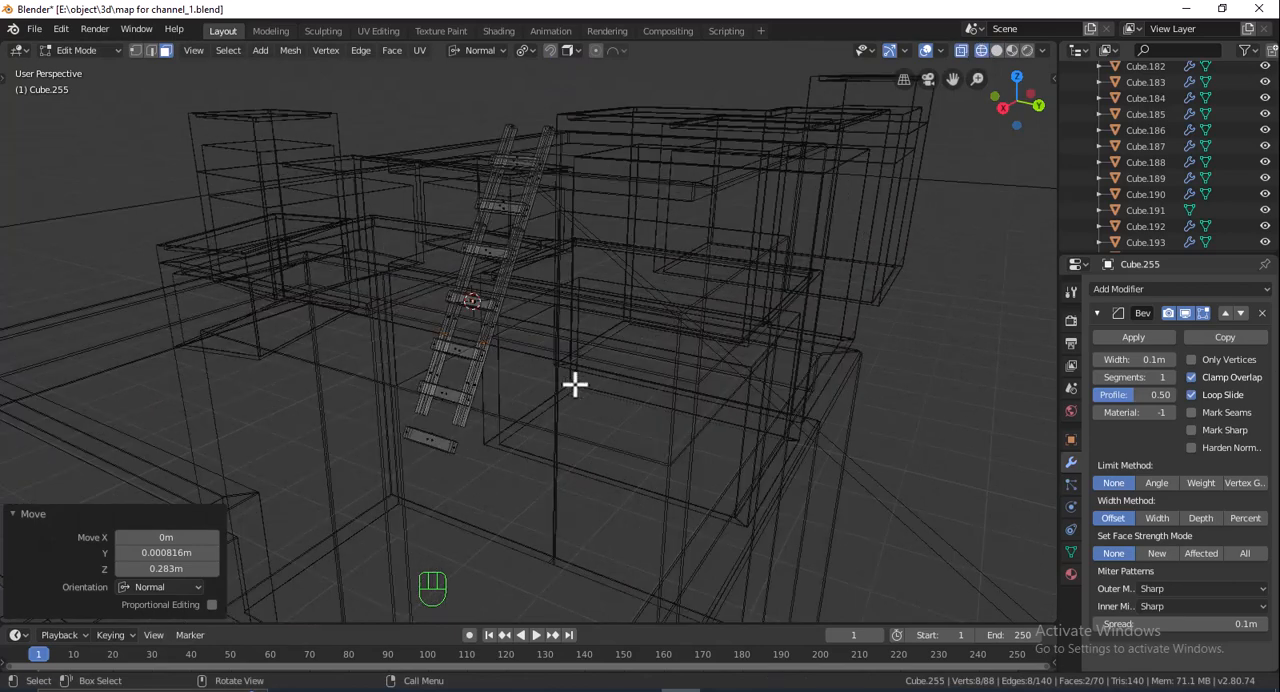
key(ctrl+z)
key(ctrl+z)
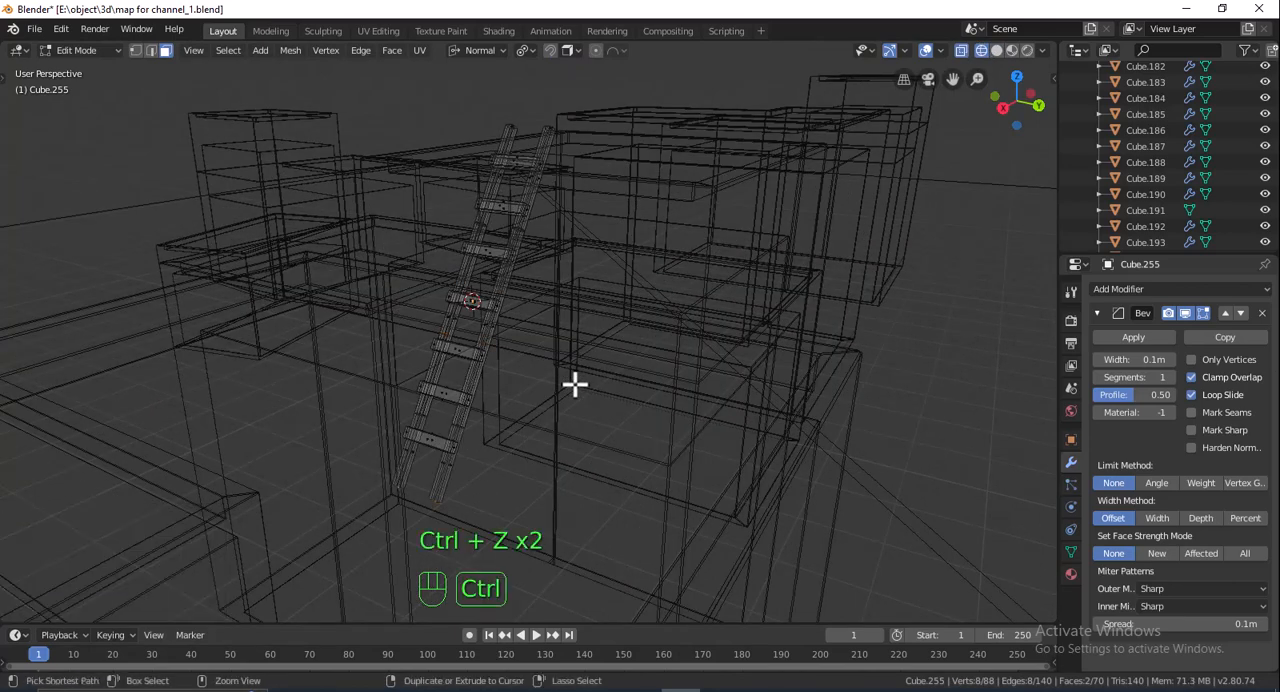
shift+drag(510, 392, 372, 436)
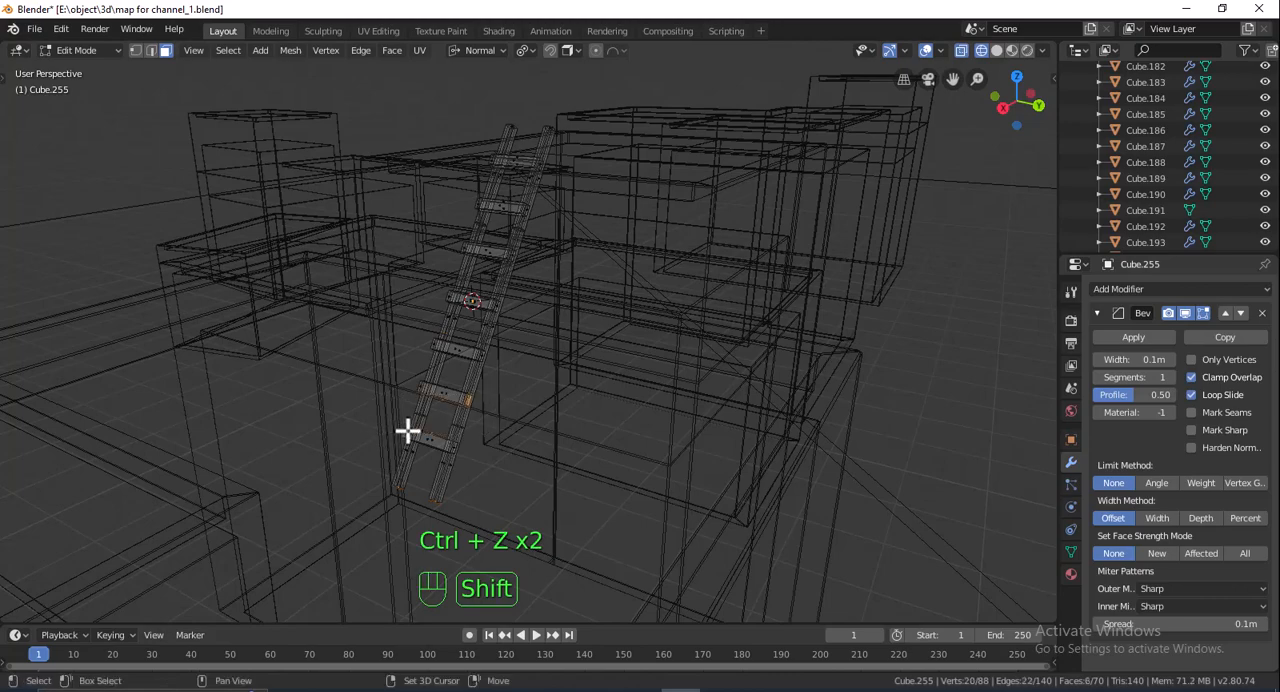
key(ctrl+z)
- Move the selected bottom end faces of both ladder rails -0.351 m along normal Z
middle_drag(466, 440, 514, 395)
shift+drag(500, 439, 438, 486)
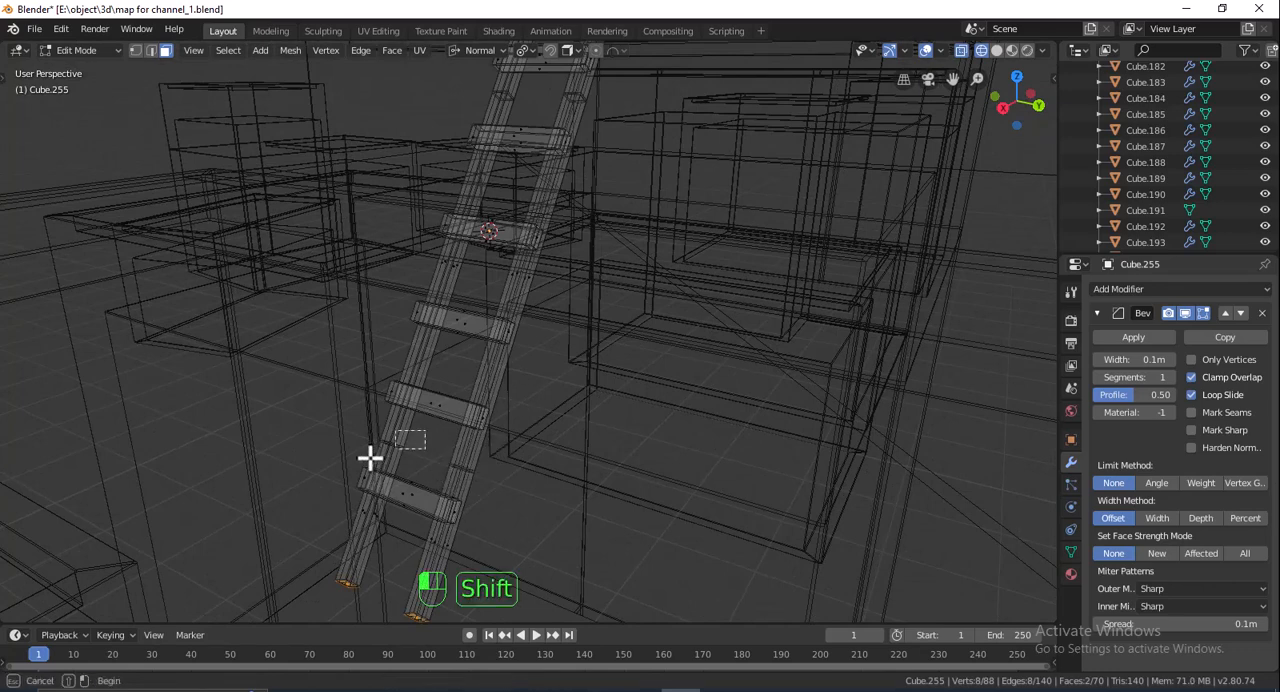
key(g)
key(z)
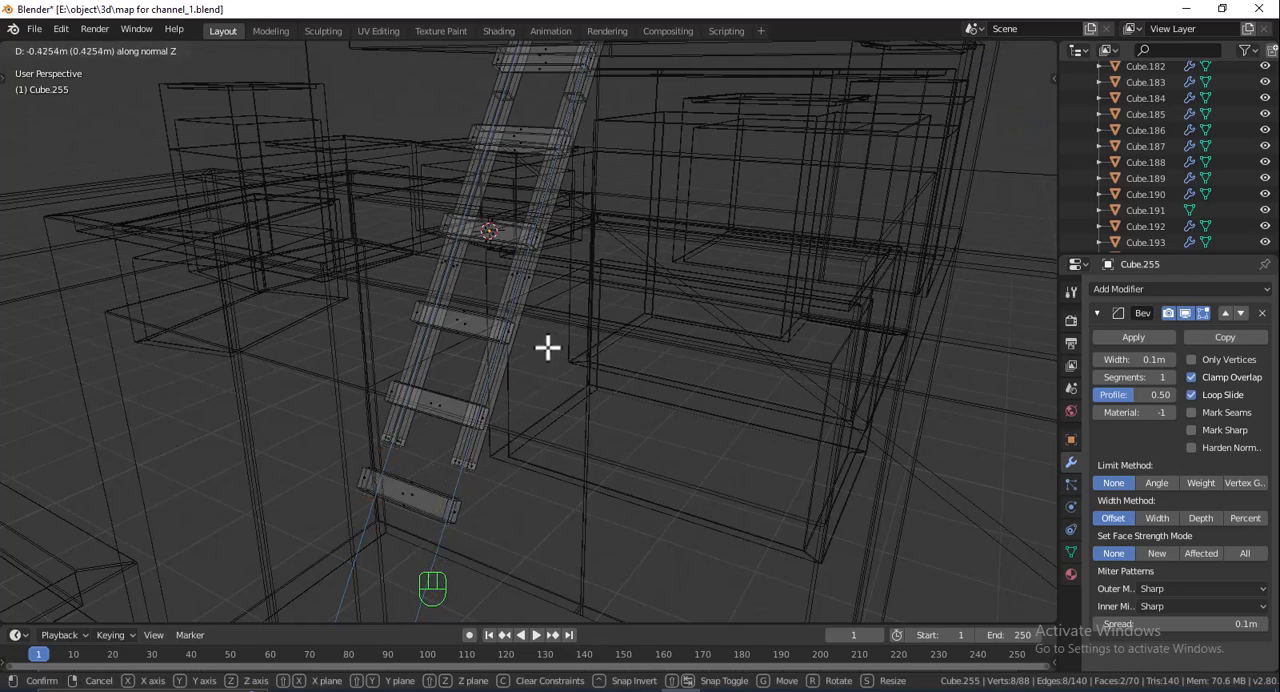
click(536, 368)
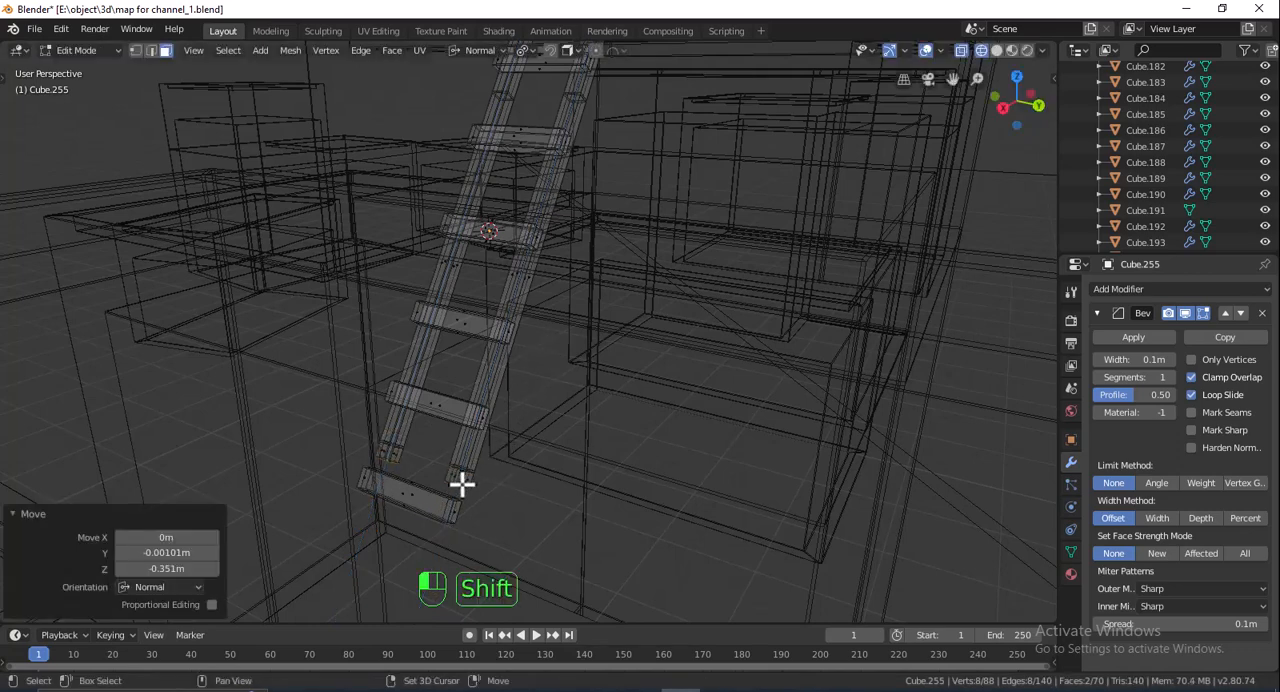
- Select the lowest segments of both ladder rails and move them -0.771 m along normal Z
shift+drag(441, 488, 372, 466)
key(g)
key(z)
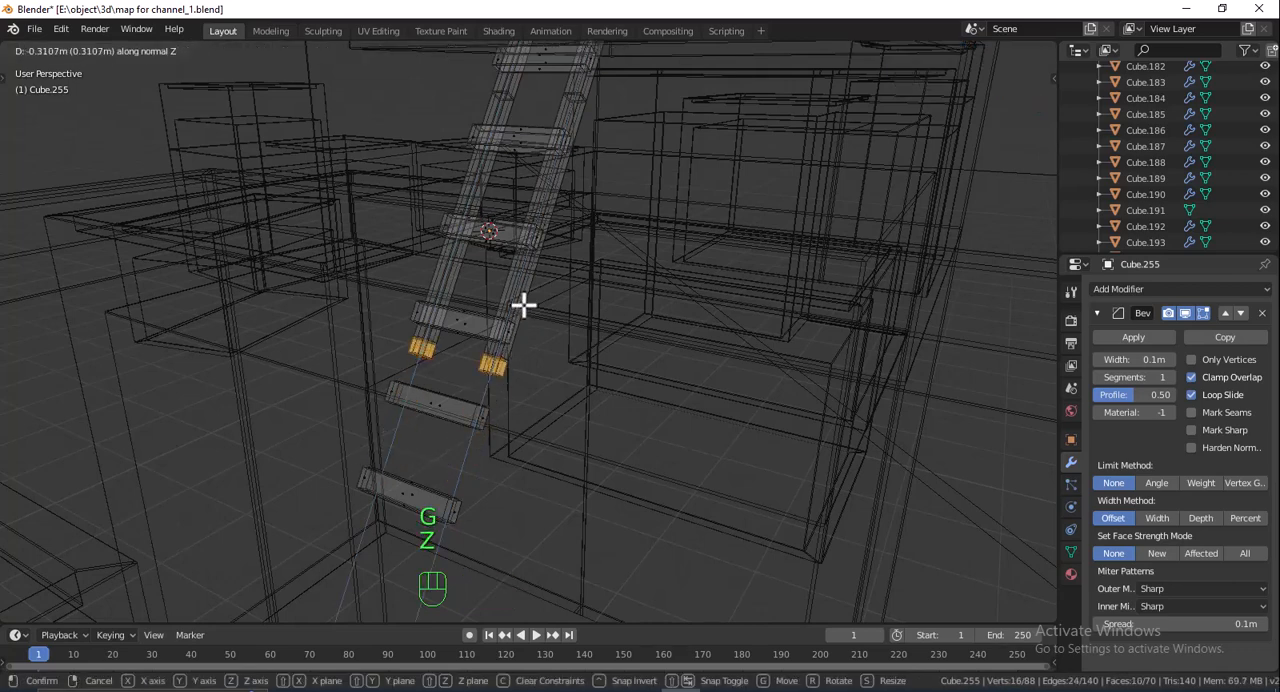
click(530, 262)
- Return to solid shading and move the rails' lowest segments 0.224 m along normal Z, extending them below the rung at the roof edge
click(997, 50)
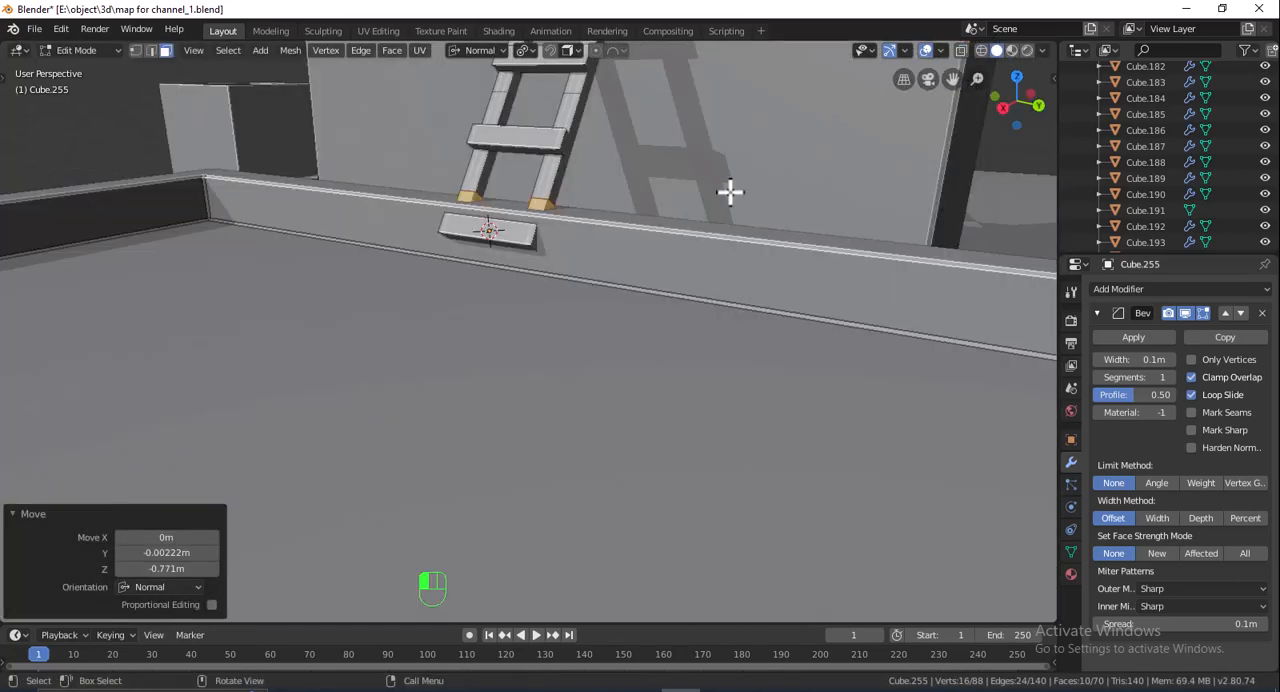
scroll(649, 279, down, 5)
key(g)
key(z)
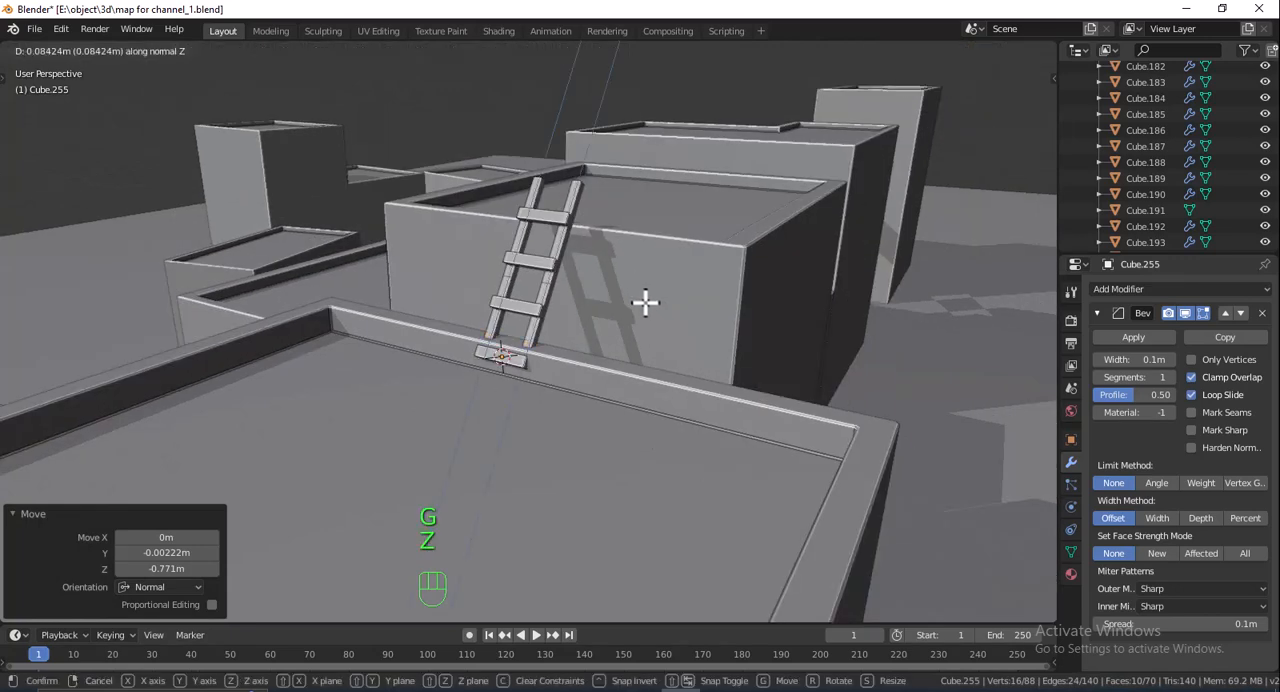
click(647, 335)
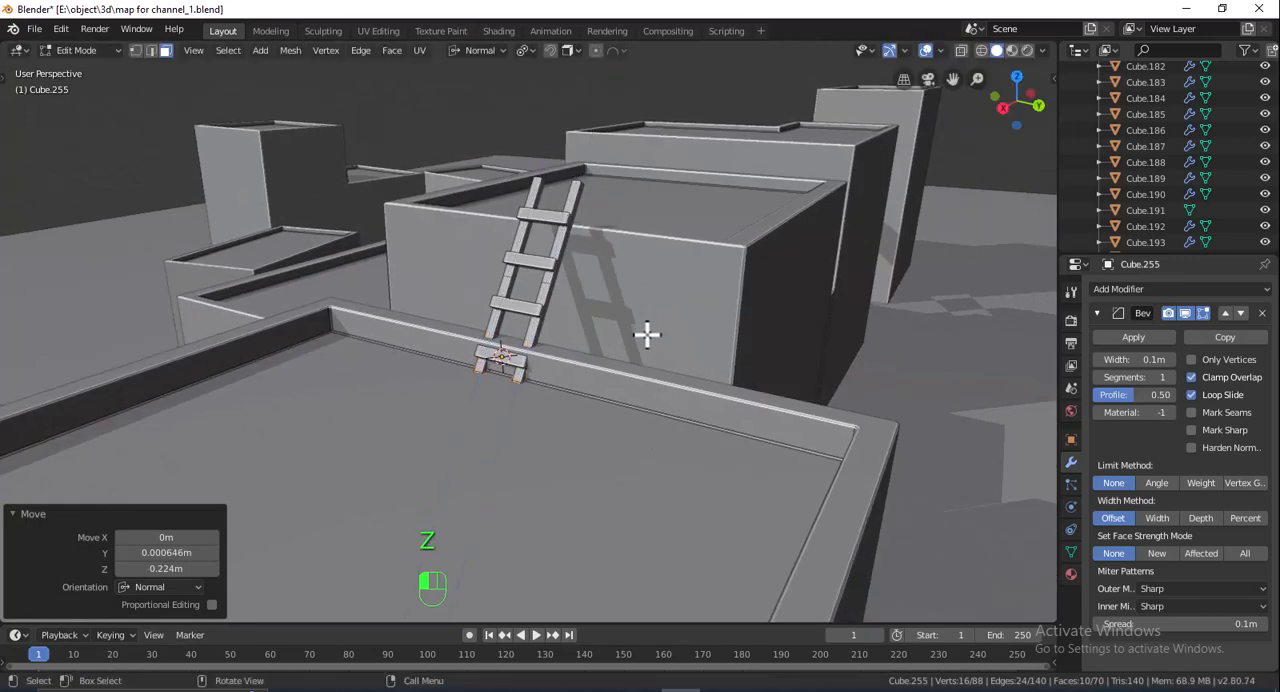
- Delete the three loose rungs below the shortened rails in wireframe and leave Edit Mode
click(981, 51)
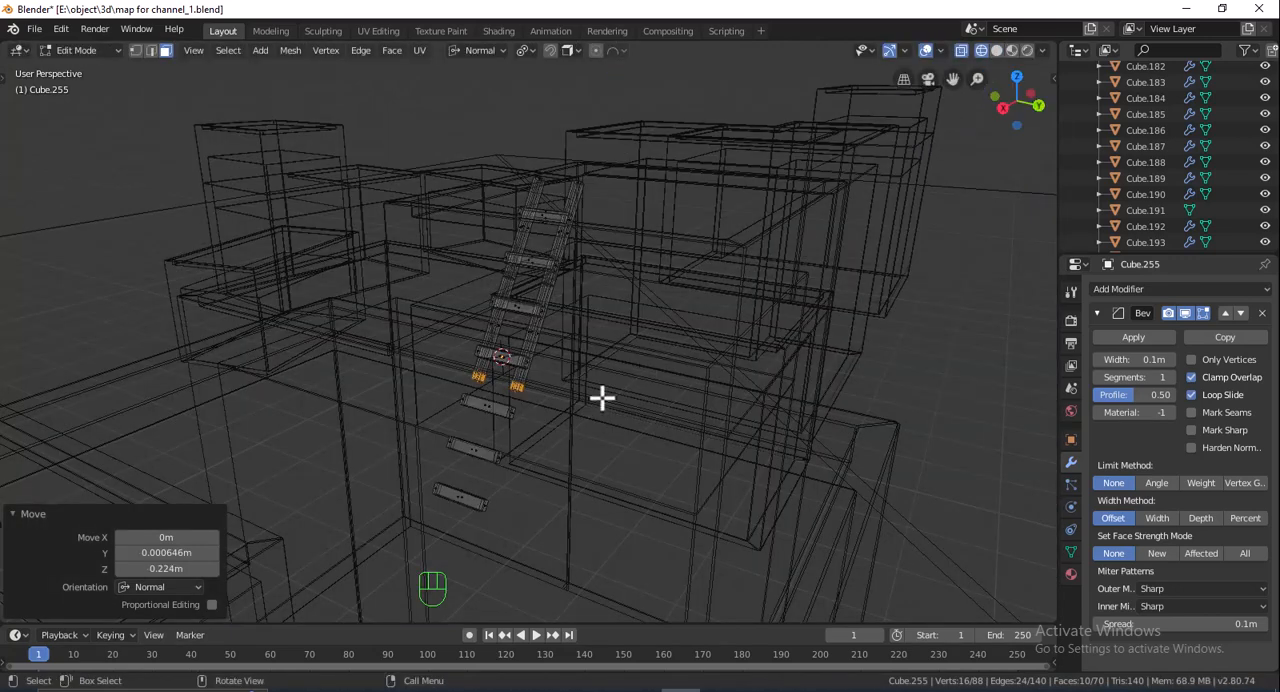
drag(423, 397, 540, 503)
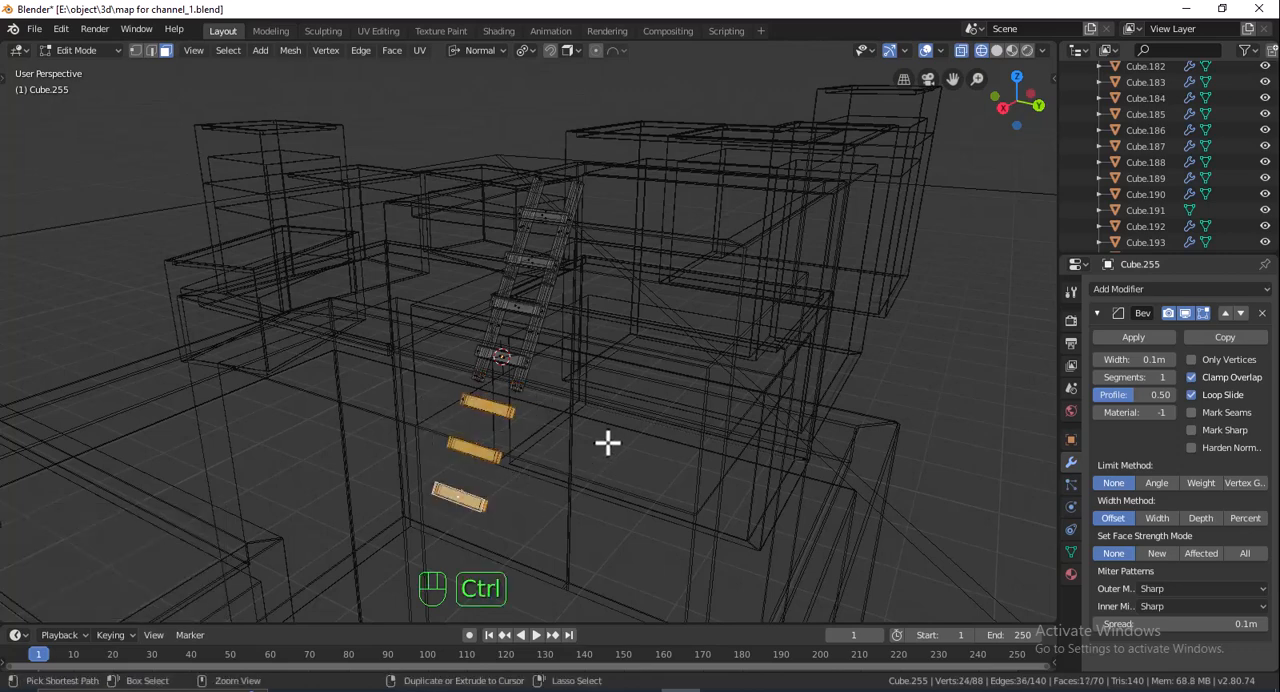
key(ctrl+l)
key(Delete)
click(606, 443)
key(Tab)
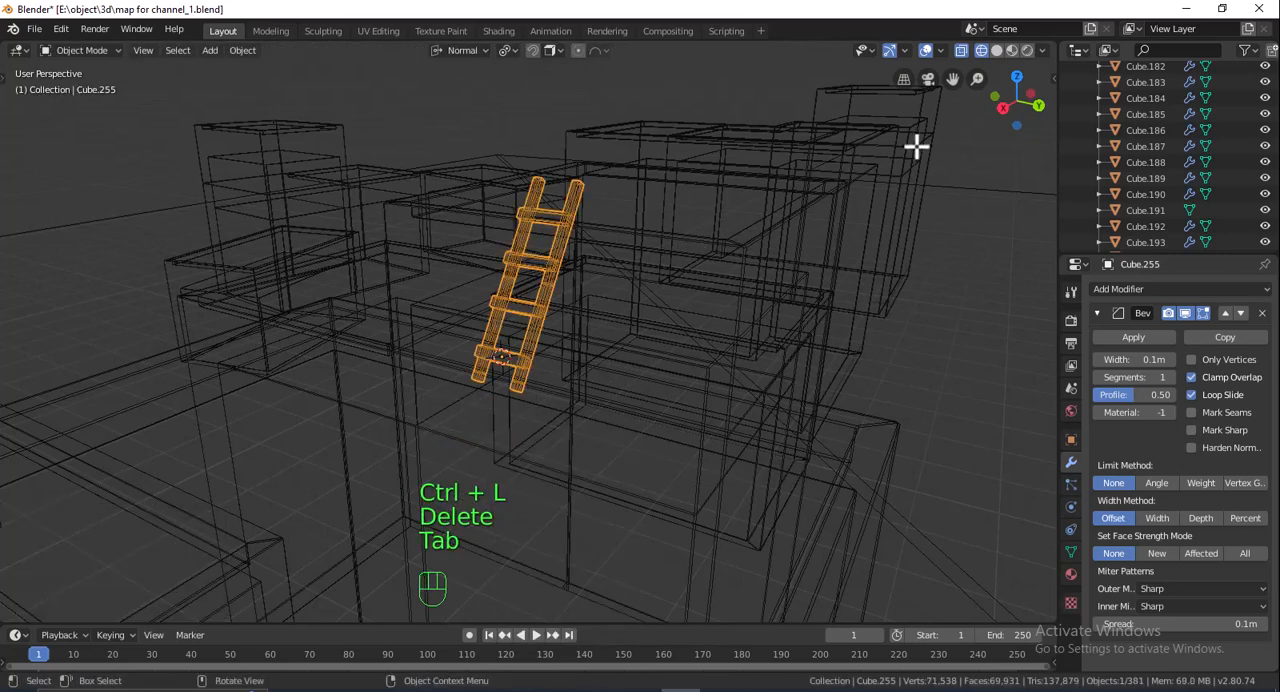
- Return to solid shading and rotate the shortened ladder -6.95° about its normal Y axis
click(996, 51)
middle_drag(786, 234, 532, 210)
key(r)
key(x)
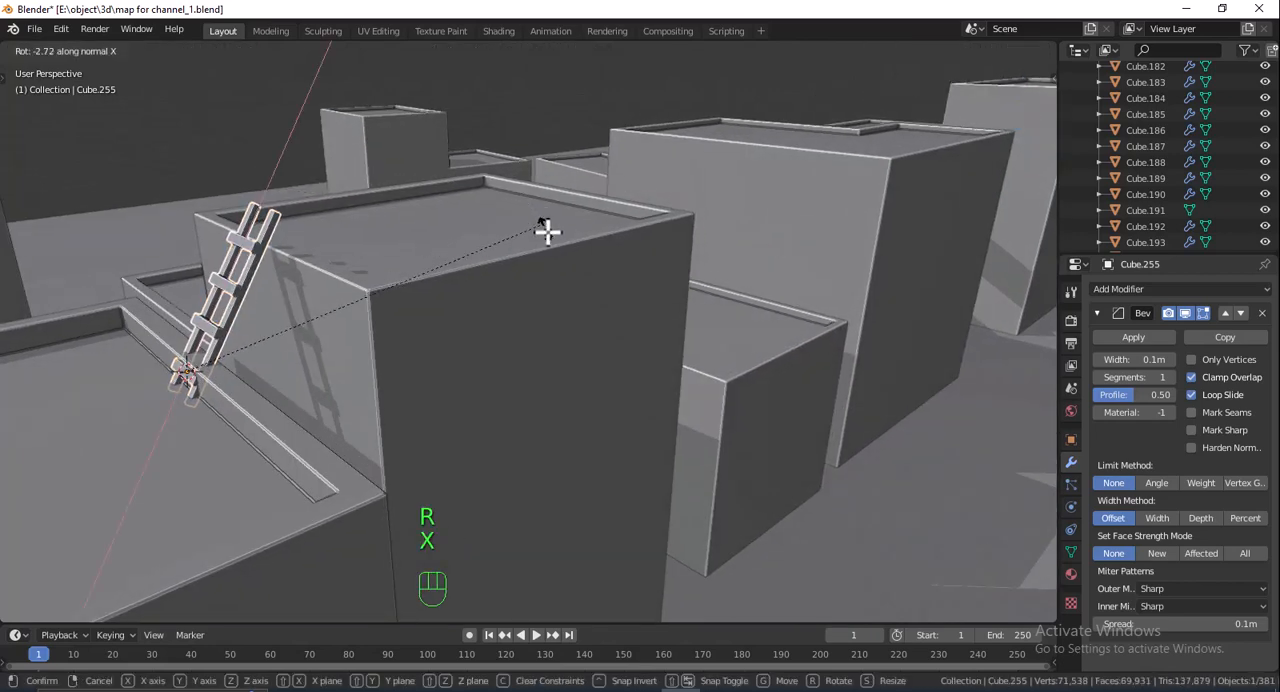
key(y)
click(560, 249)
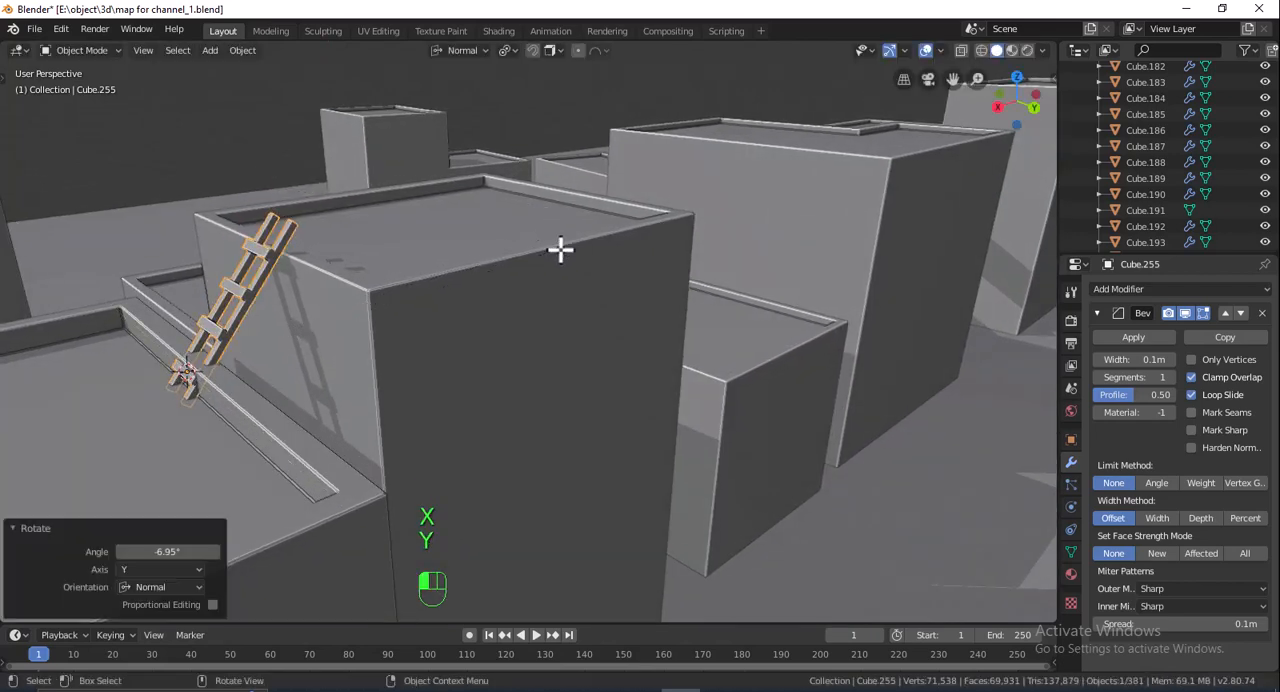
- Move the shortened ladder 0.155 m along global X and tilt it further about its normal Y axis towards the wall
key(g)
key(x)
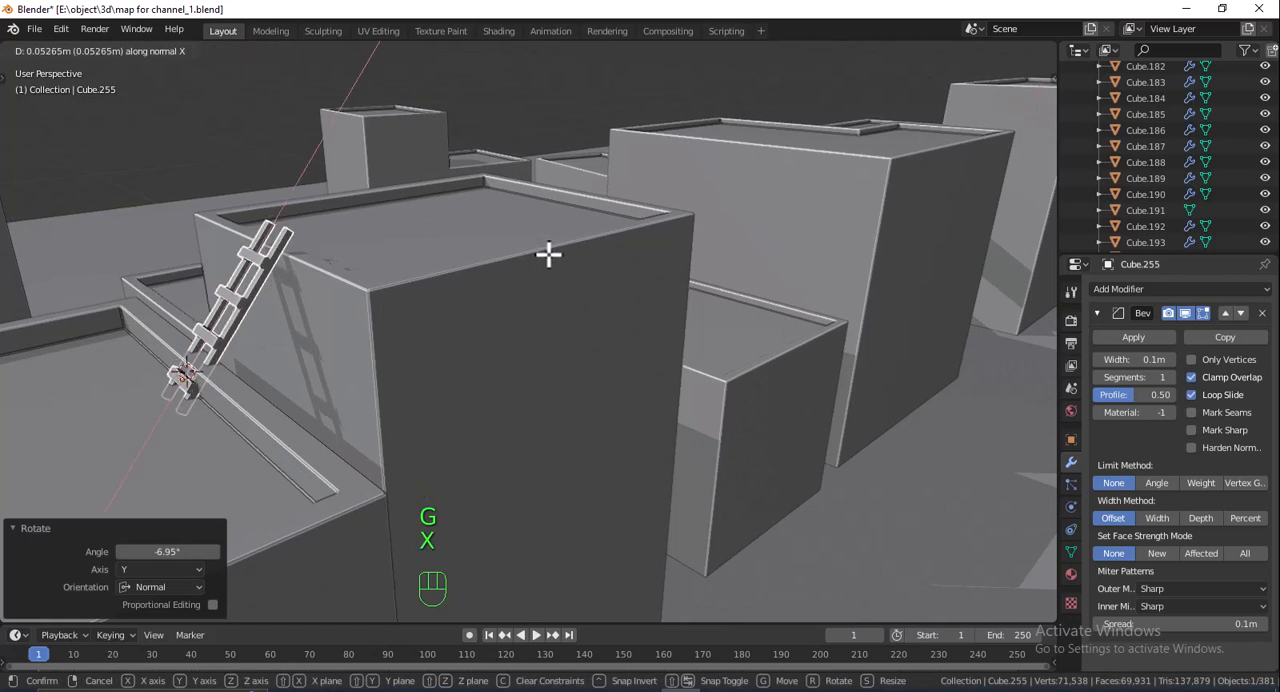
key(x)
click(503, 218)
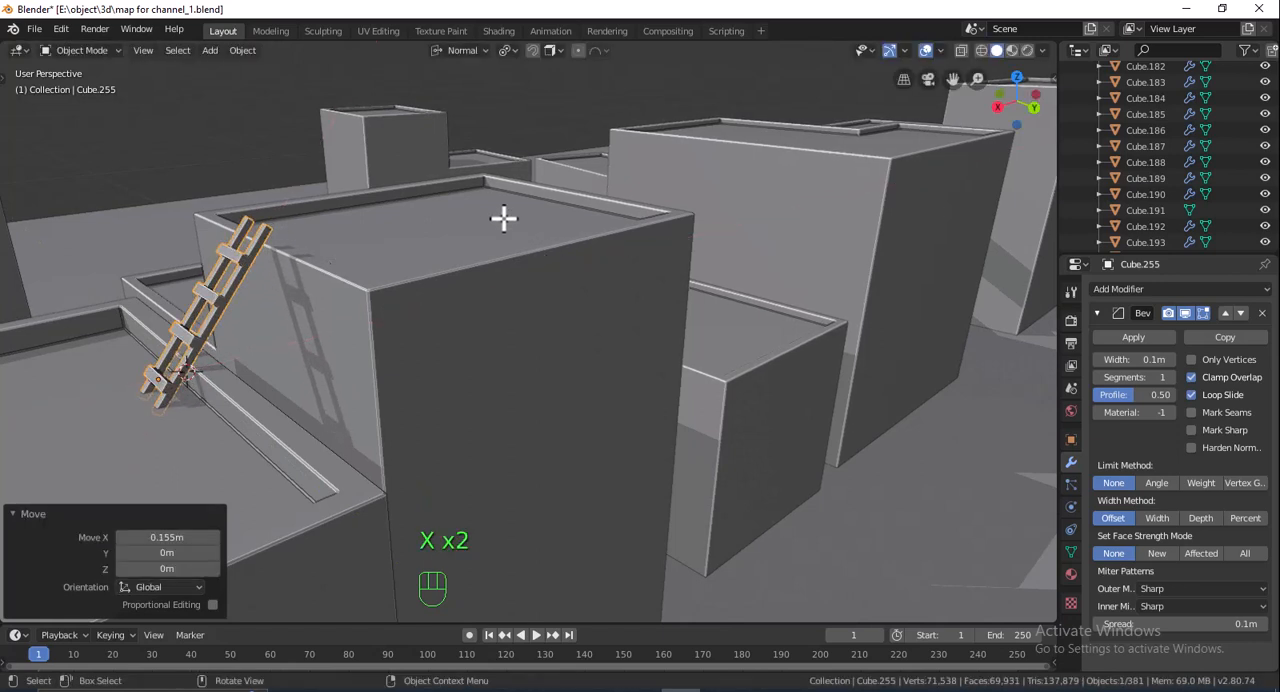
key(r)
key(y)
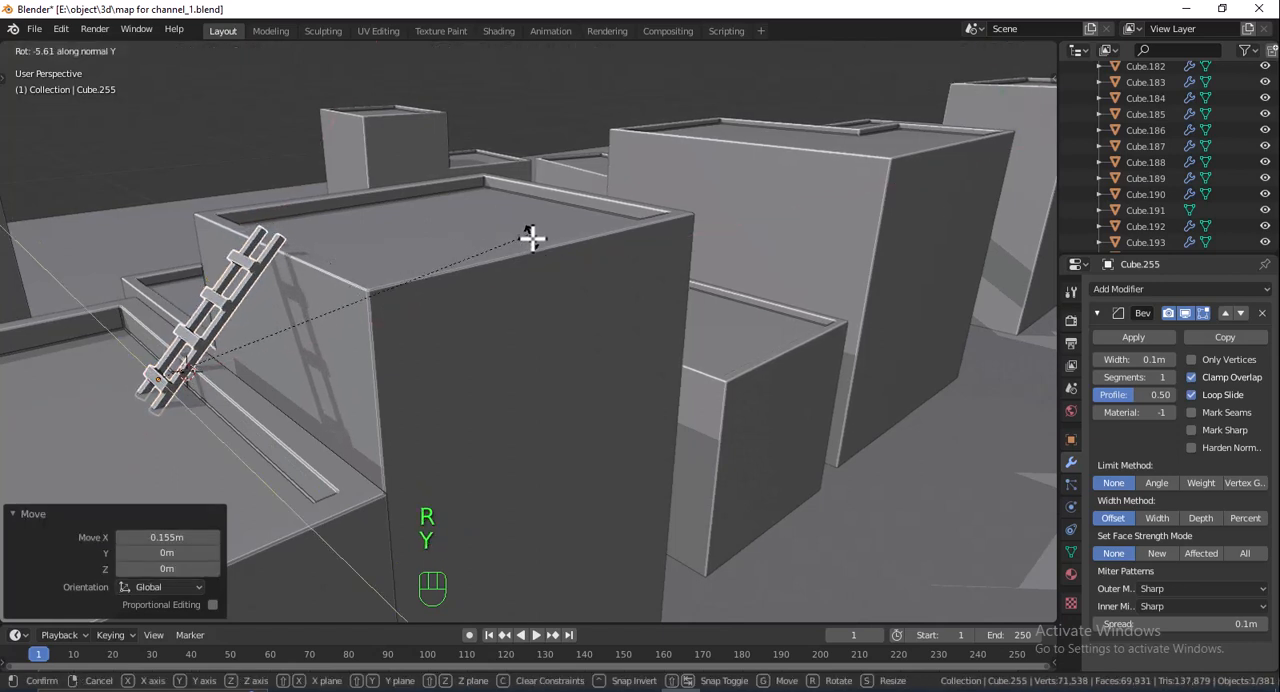
click(510, 255)
- Duplicate the long ladder near the domed house and snap the copy, keeping offset, to a 3D cursor set at the low block behind
middle_drag(530, 293, 663, 323)
scroll(580, 311, down, 7)
shift+click(376, 451)
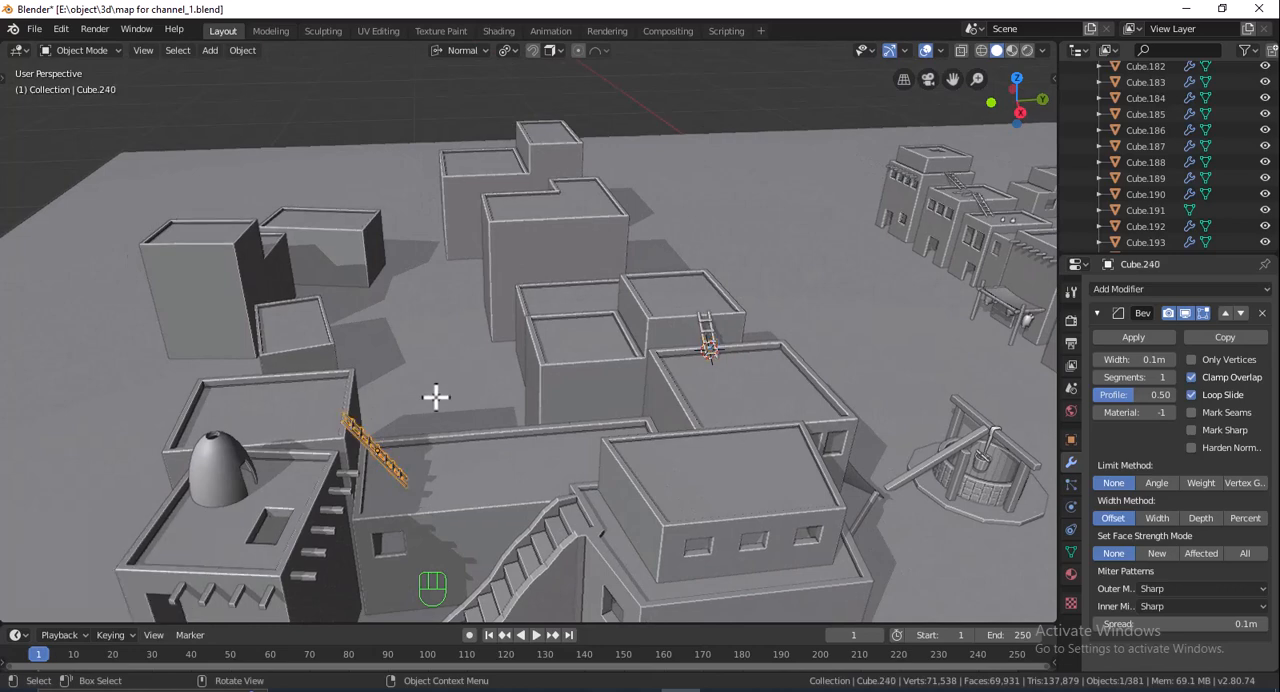
key(shift+d)
click(603, 250)
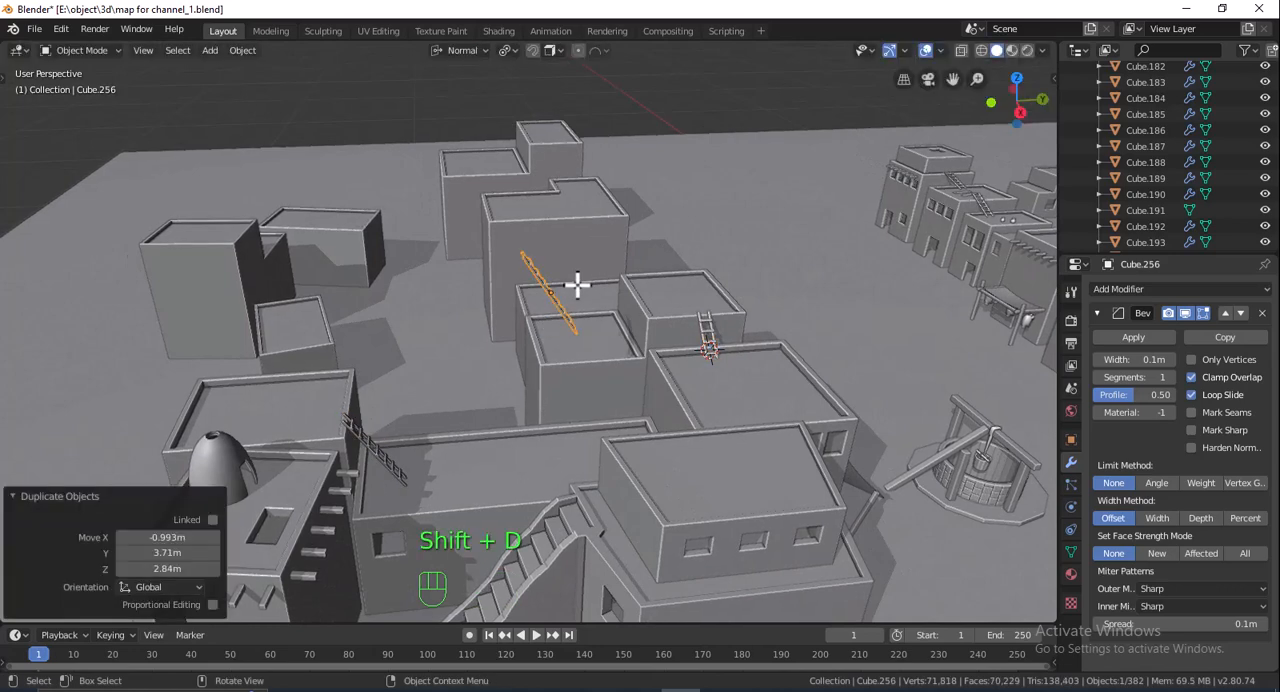
shift+right_click(586, 287)
key(shift+s)
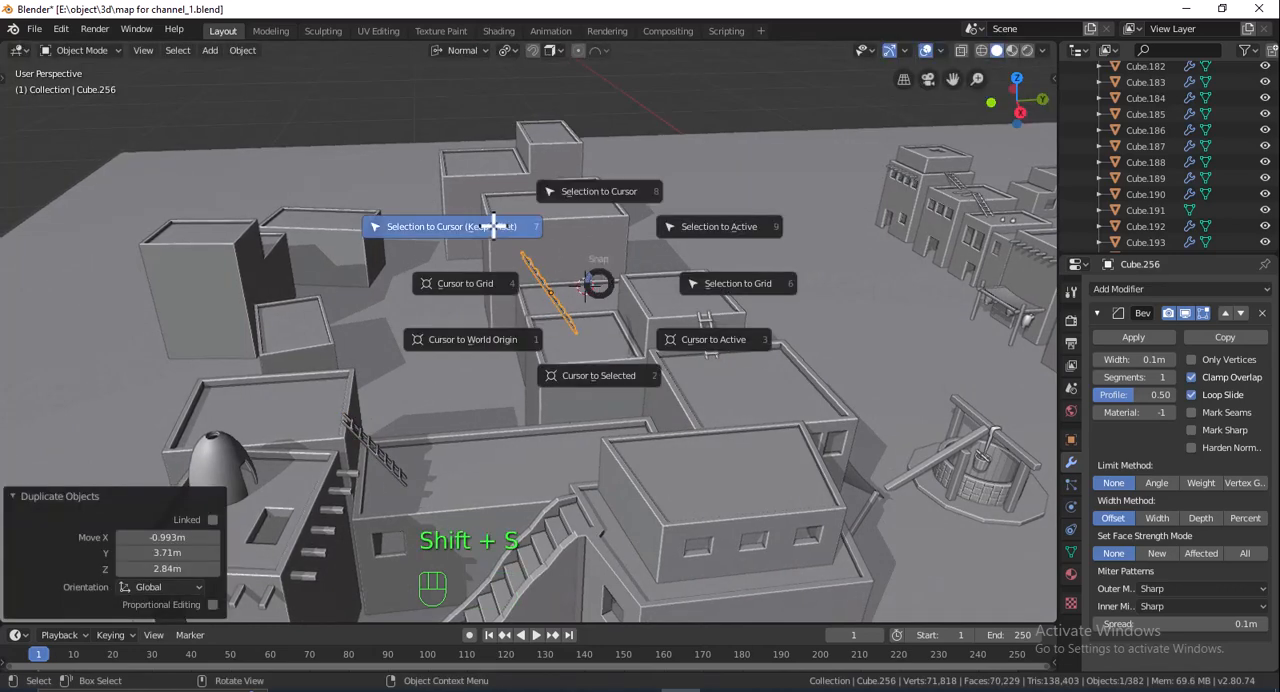
click(494, 226)
- Rotate the new ladder copy -94° about global Z so it faces the tall block
shift+middle_drag(630, 268, 594, 294)
scroll(600, 294, up, 3)
shift+middle_drag(686, 294, 640, 406)
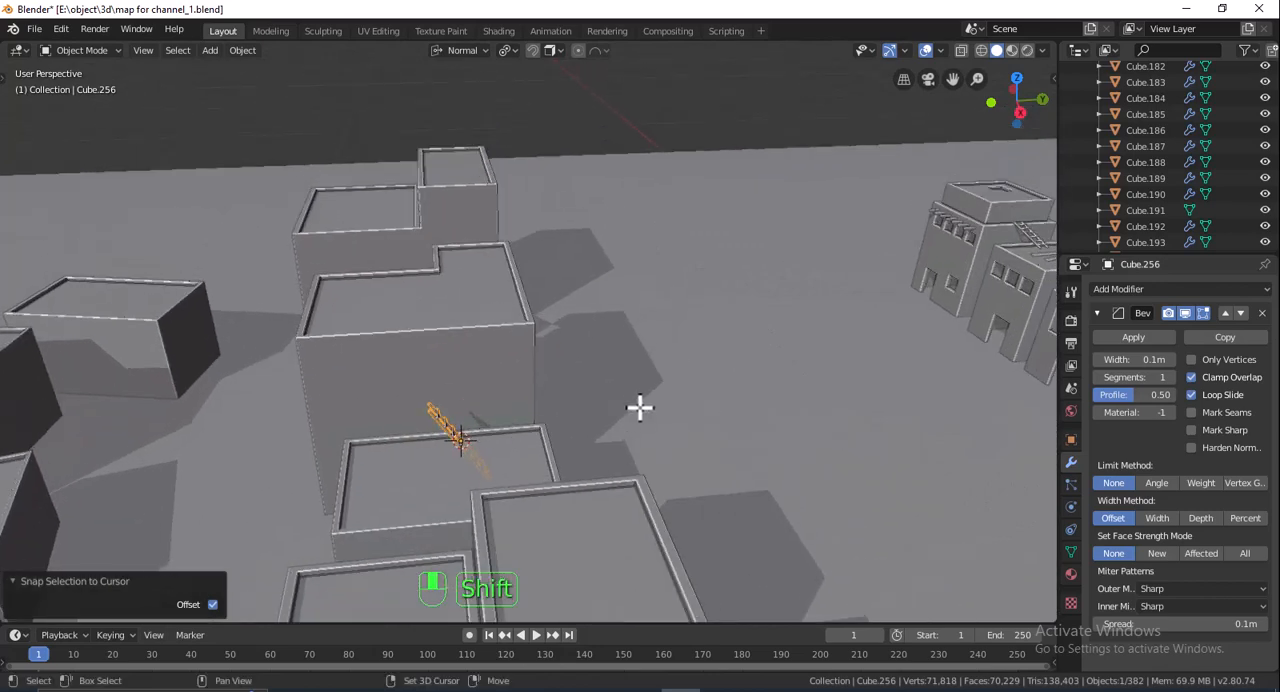
scroll(640, 407, up, 3)
key(r)
key(z)
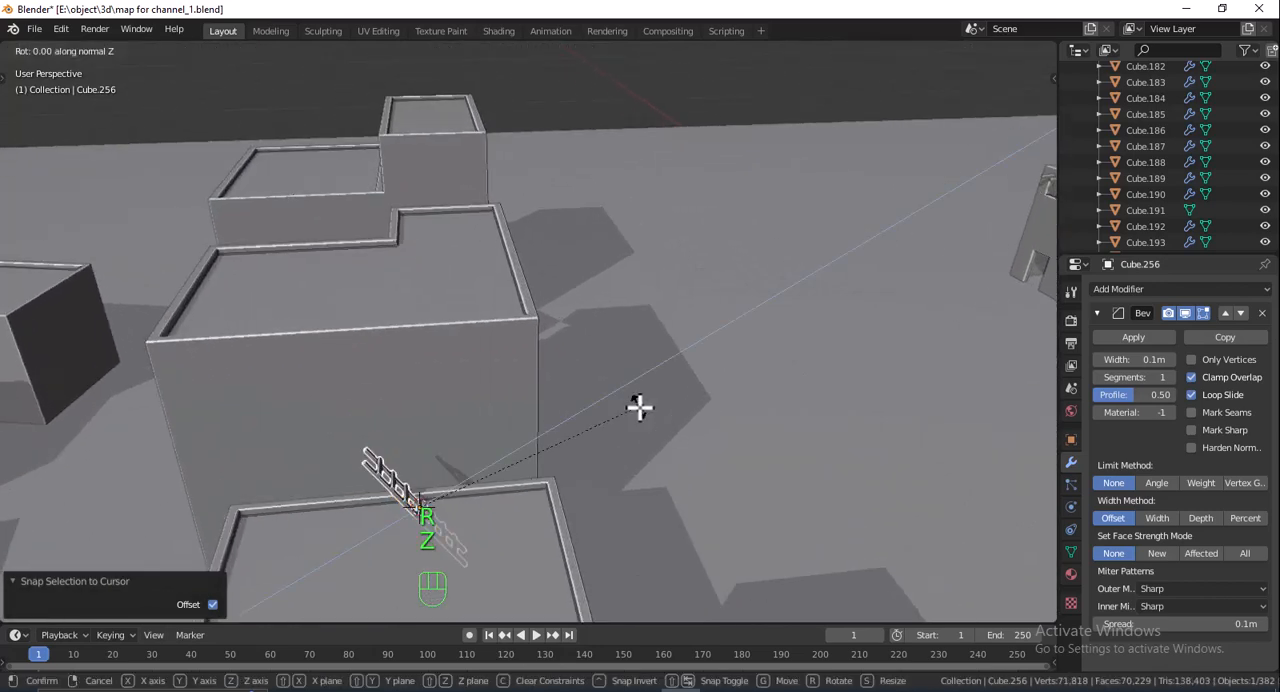
key(z)
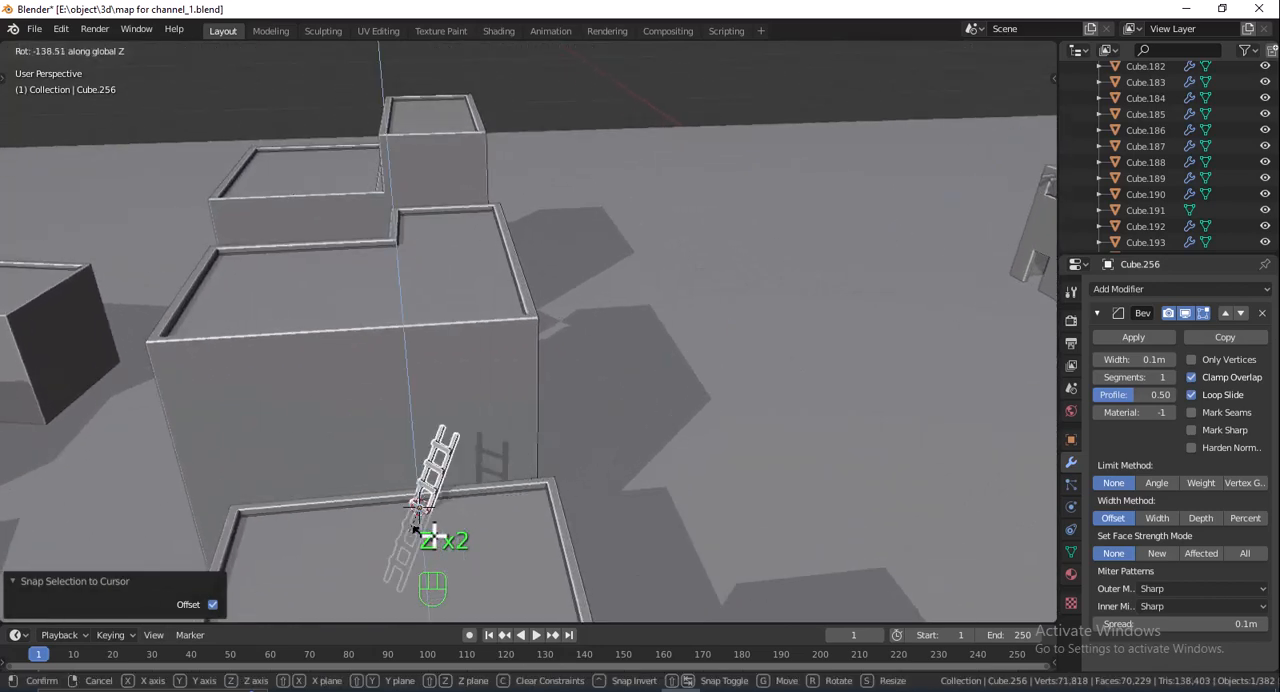
click(435, 545)
- Raise the new ladder 0.884 m along global Z above the low block's roof
middle_drag(457, 523, 677, 290)
key(g)
key(z)
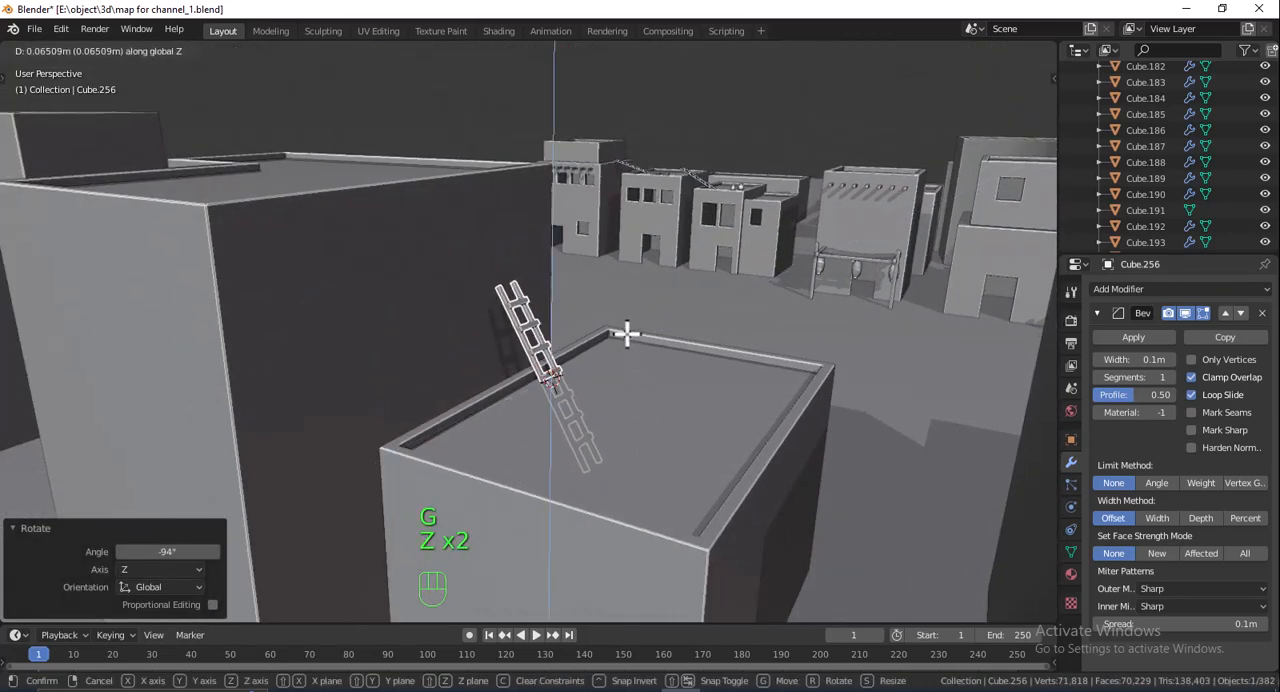
key(z)
click(606, 287)
- Tilt the new ladder 4.86° about its normal Y axis and move it -0.307 m along global X towards the tall block
middle_drag(611, 297, 691, 320)
key(r)
key(x)
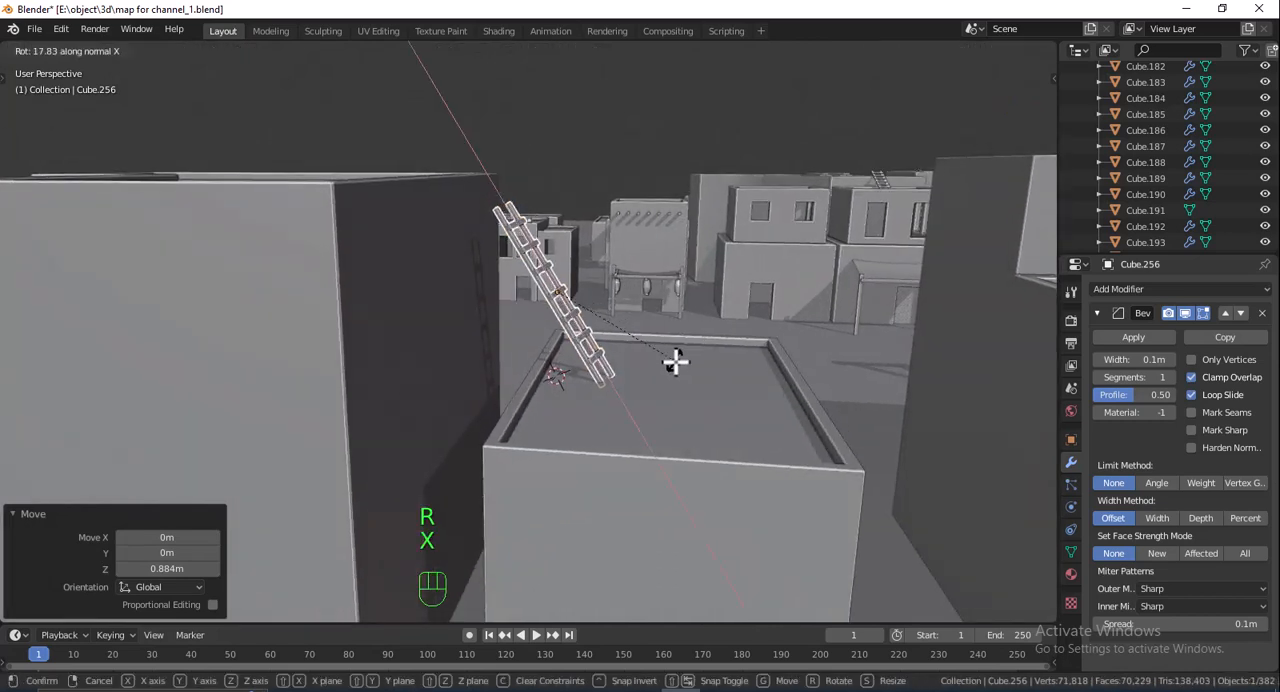
click(676, 331)
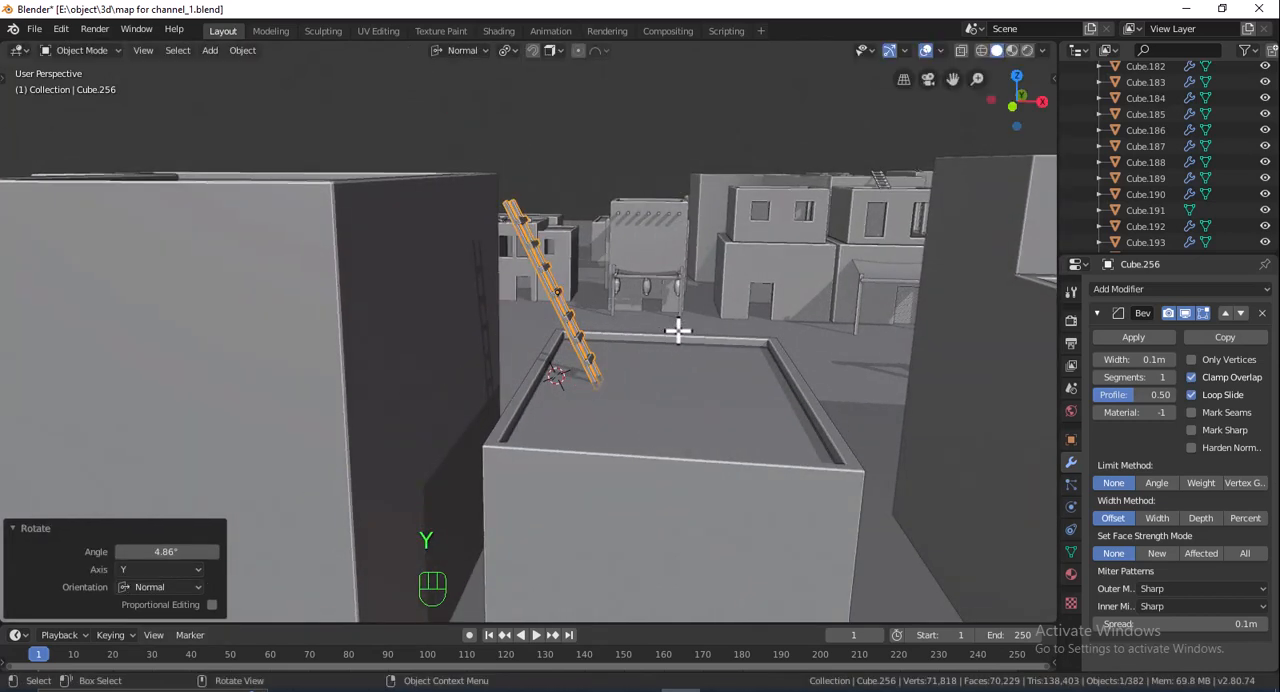
key(g)
key(x)
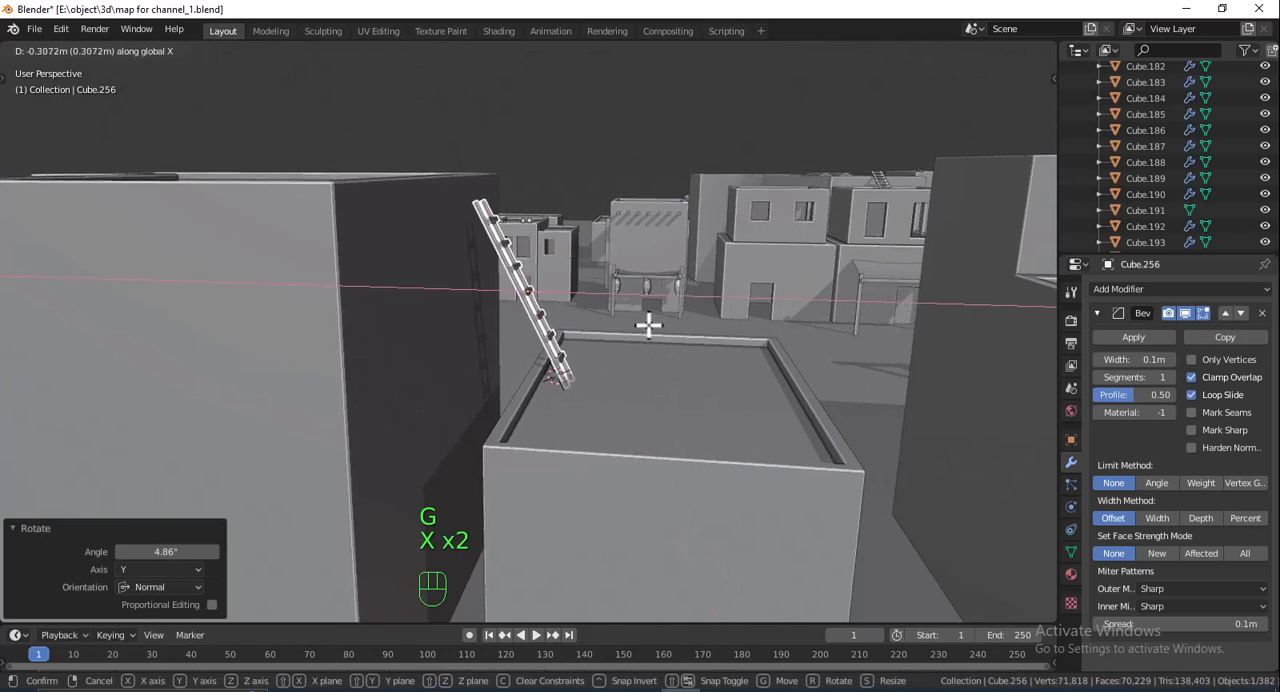
click(648, 325)
- Raise the ladder 0.386 m along global Z and shift it about -0.186 m along global X to rest against the tall block's edge
key(g)
key(z)
key(z)
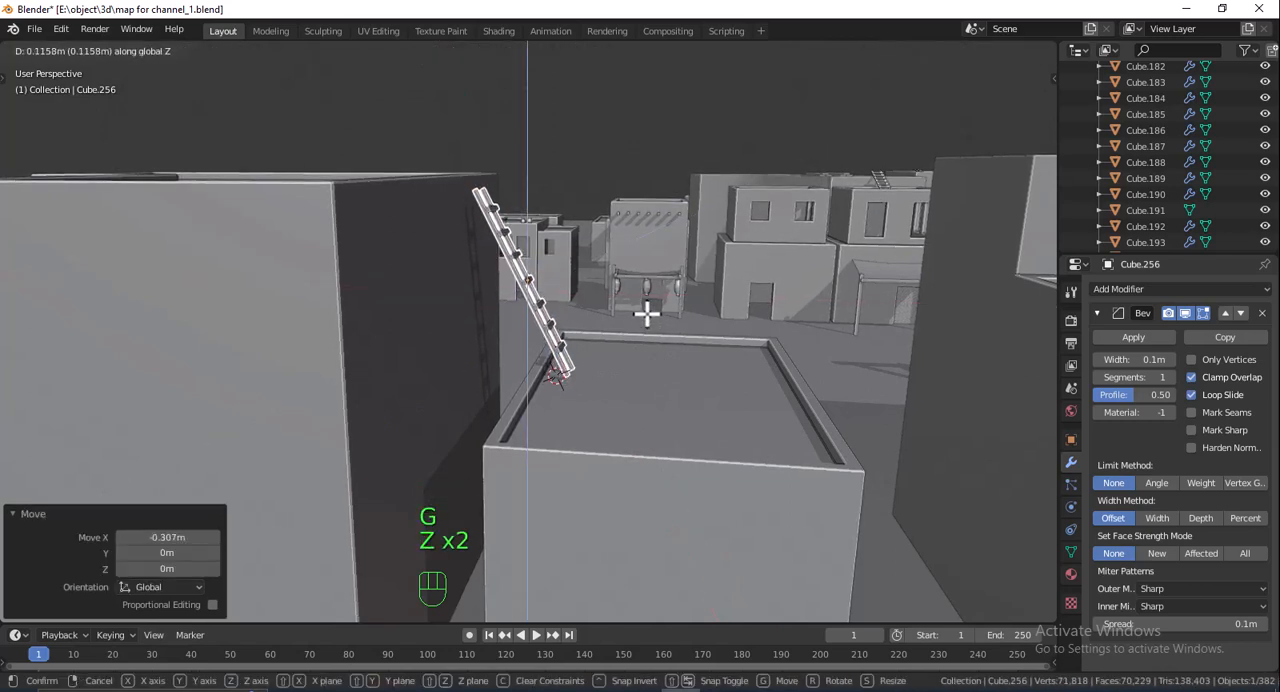
click(652, 290)
middle_drag(654, 289, 666, 289)
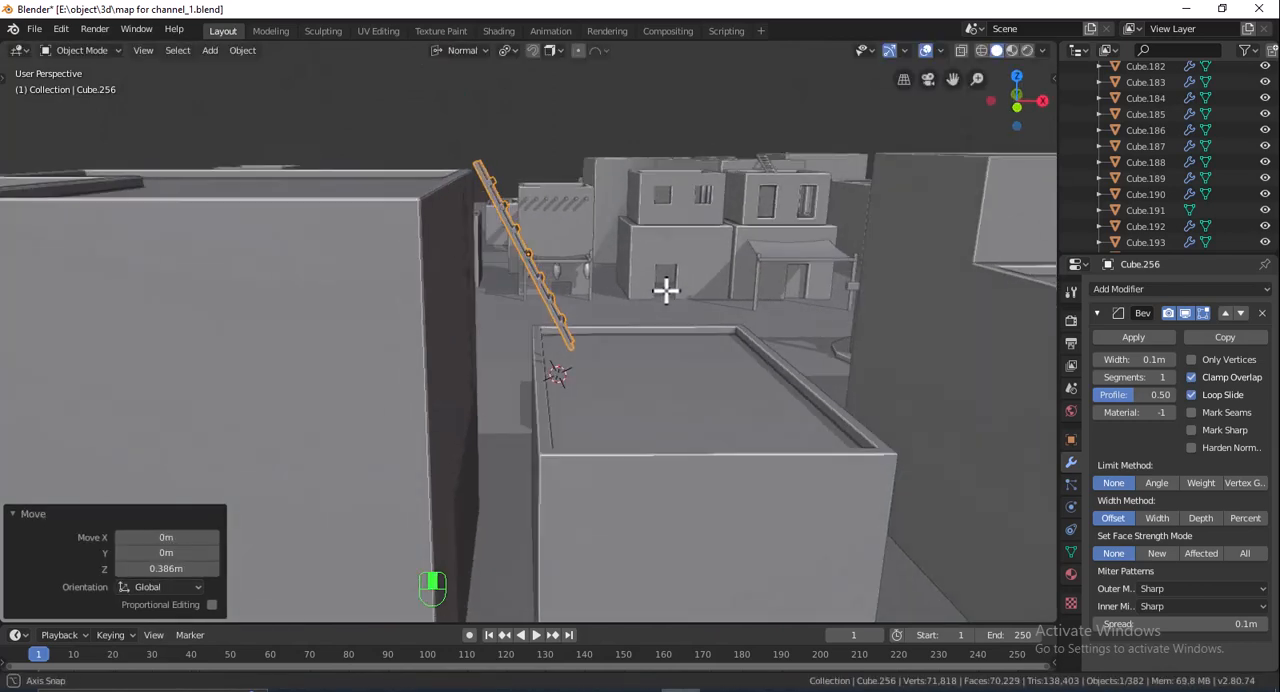
key(g)
key(x)
key(x)
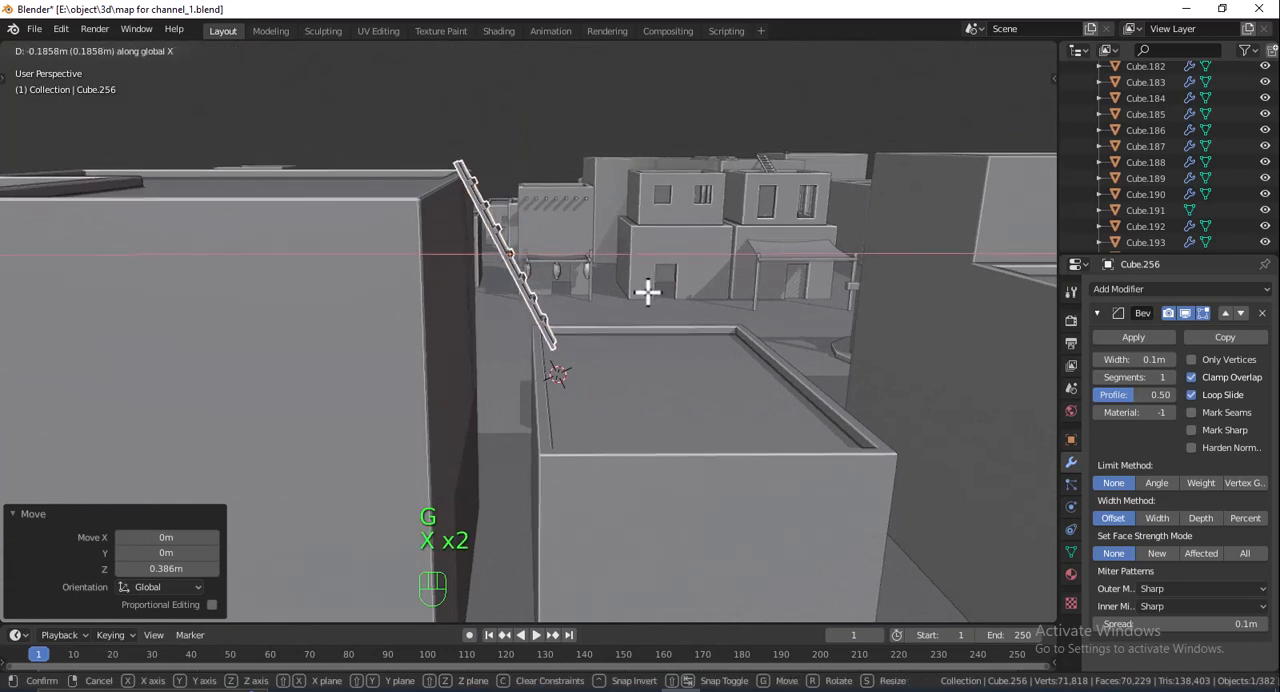
click(648, 291)
- Select the low block under the ladder's foot and raise it slightly along Z
click(580, 386)
middle_drag(580, 386, 650, 398)
key(g)
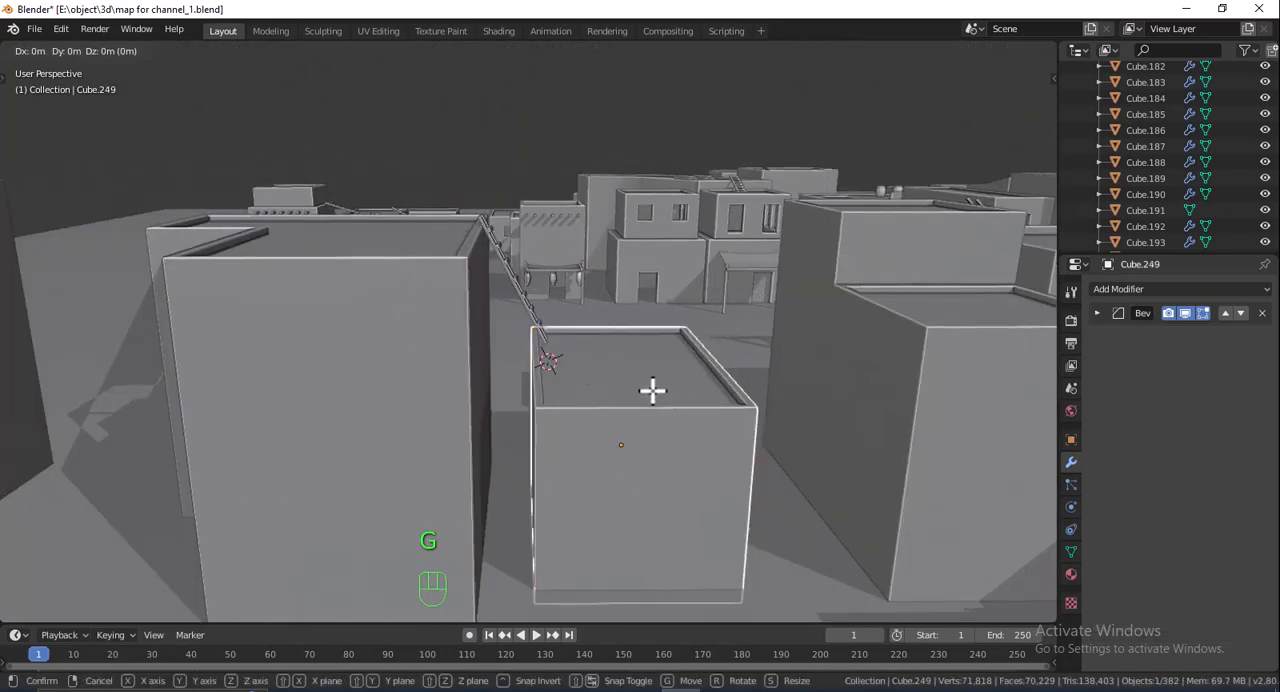
key(z)
click(650, 390)
- Select the low block's roof and rim faces in Edit Mode, move them along normal Z to meet the ladder's foot, and return to Object Mode
key(Tab)
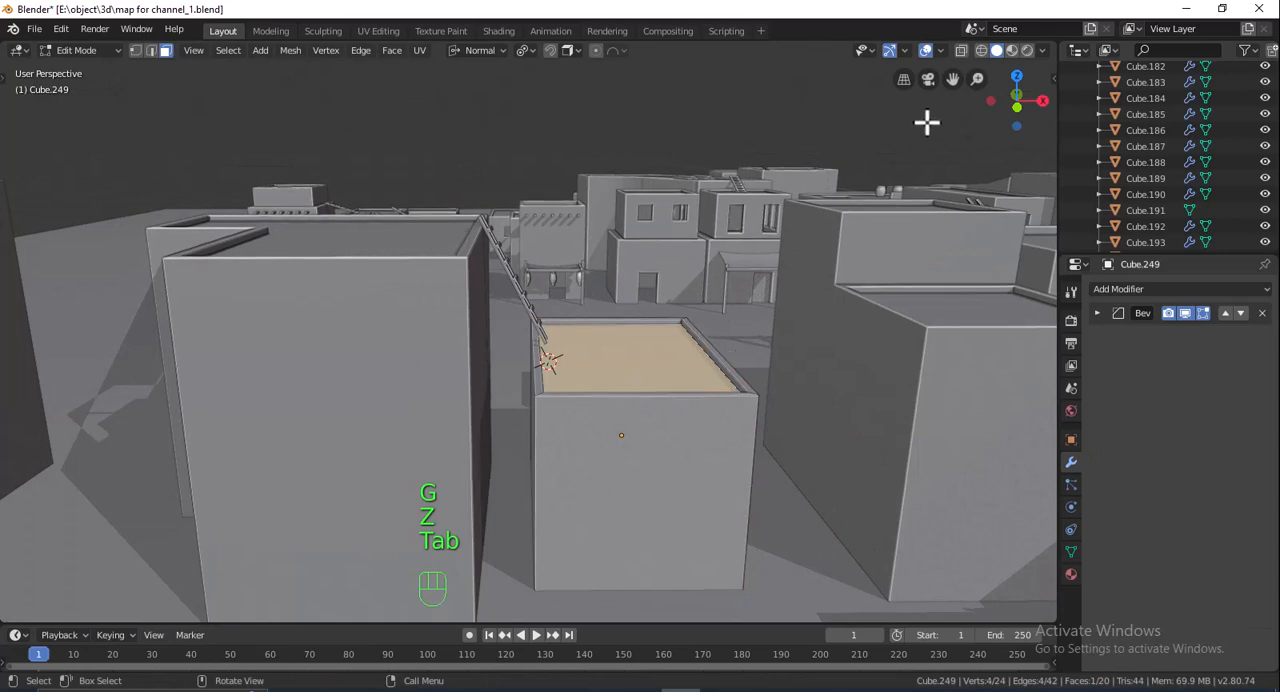
click(961, 50)
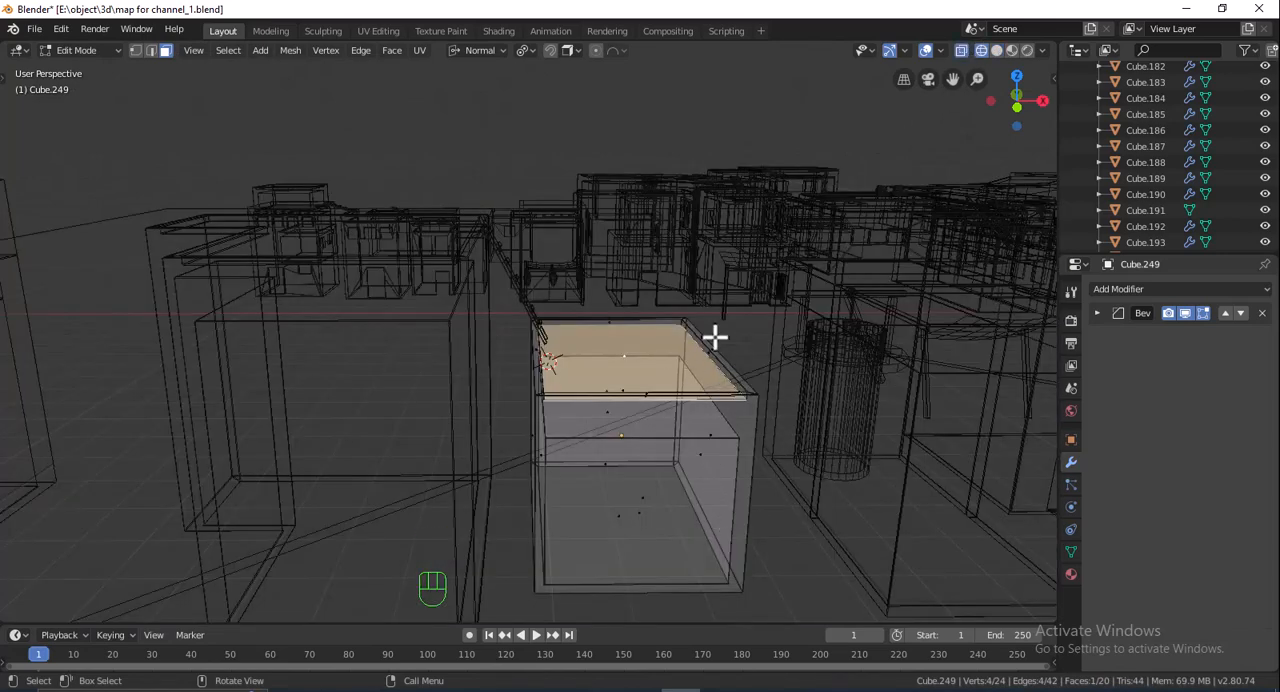
middle_drag(796, 358, 799, 297)
drag(487, 378, 490, 378)
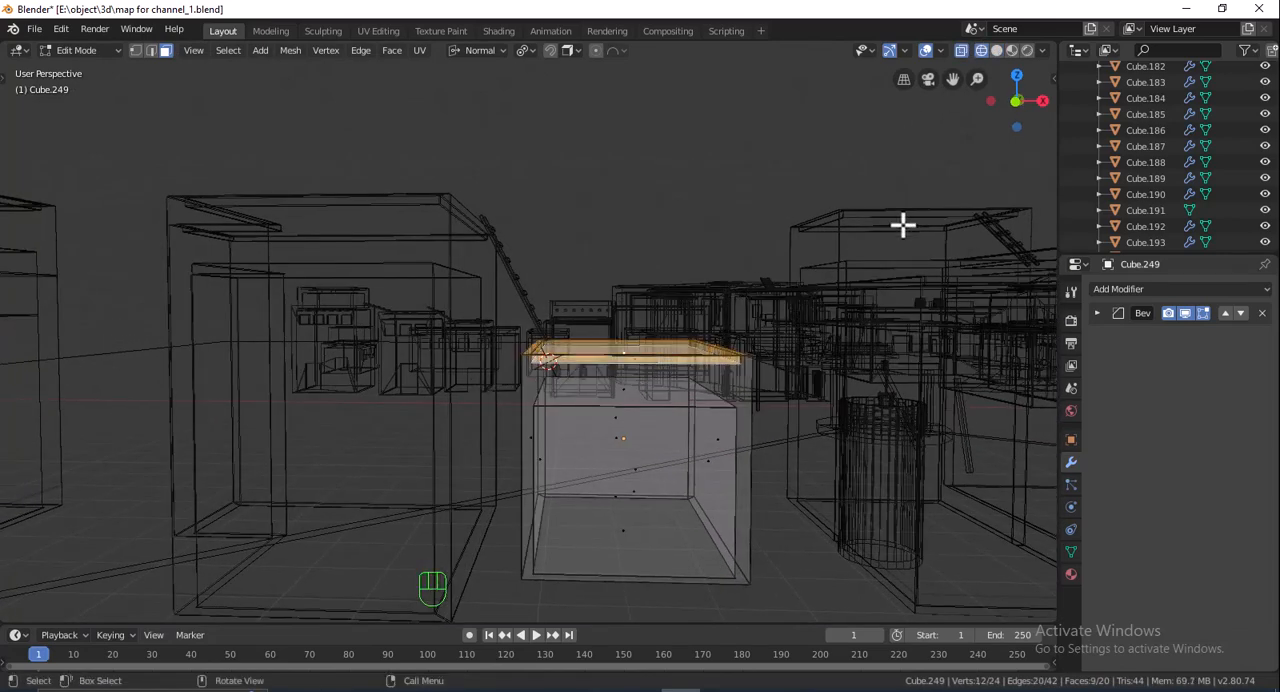
click(996, 50)
key(g)
key(z)
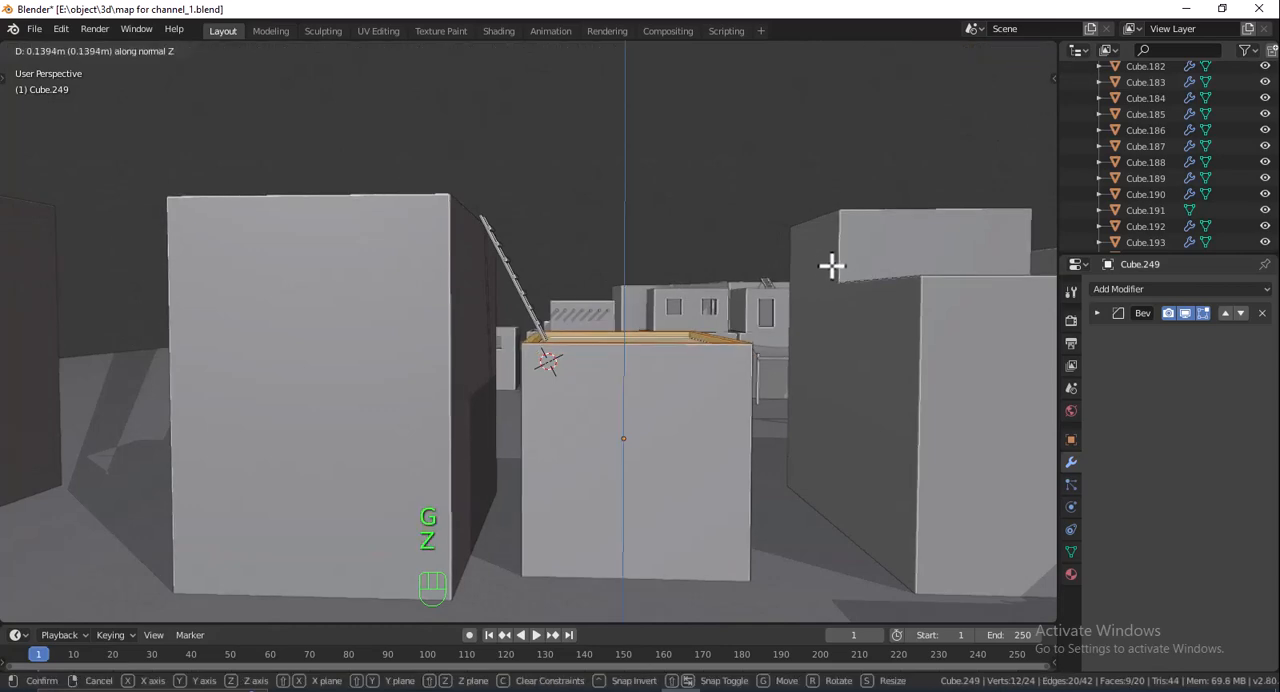
click(794, 286)
middle_drag(794, 286, 578, 321)
scroll(543, 330, up, 3)
key(Tab)
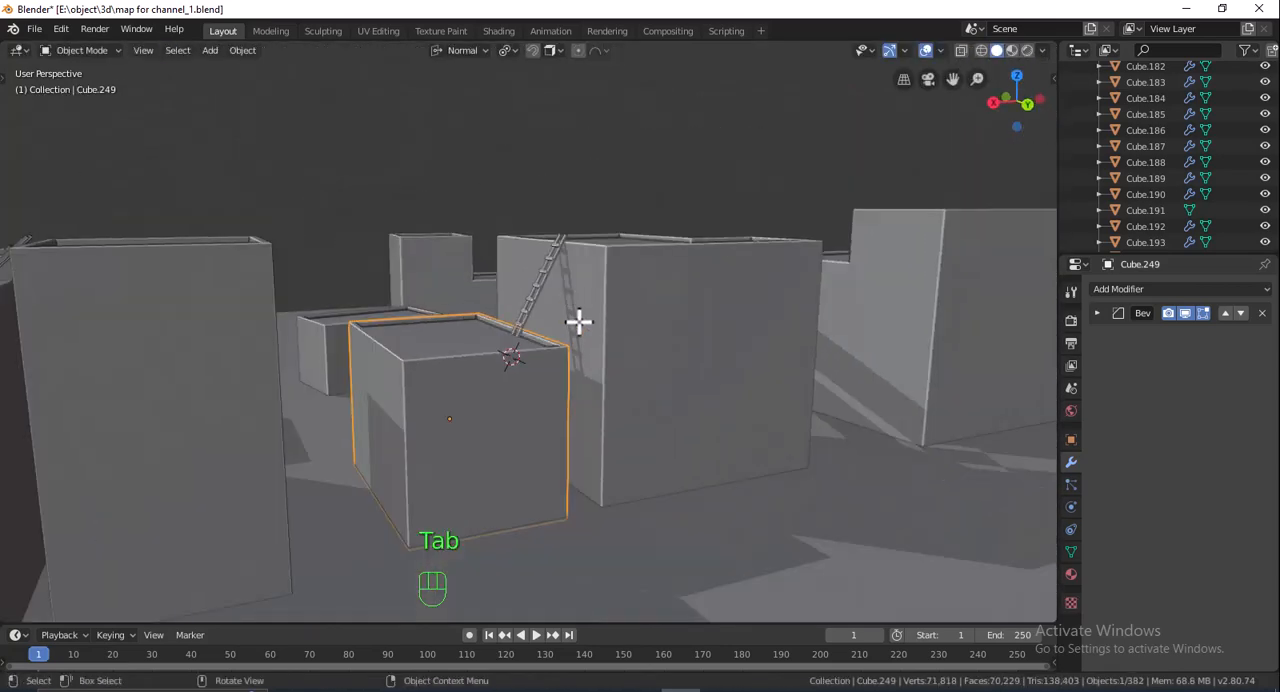
middle_drag(577, 254, 754, 309)
scroll(710, 356, down, 3)
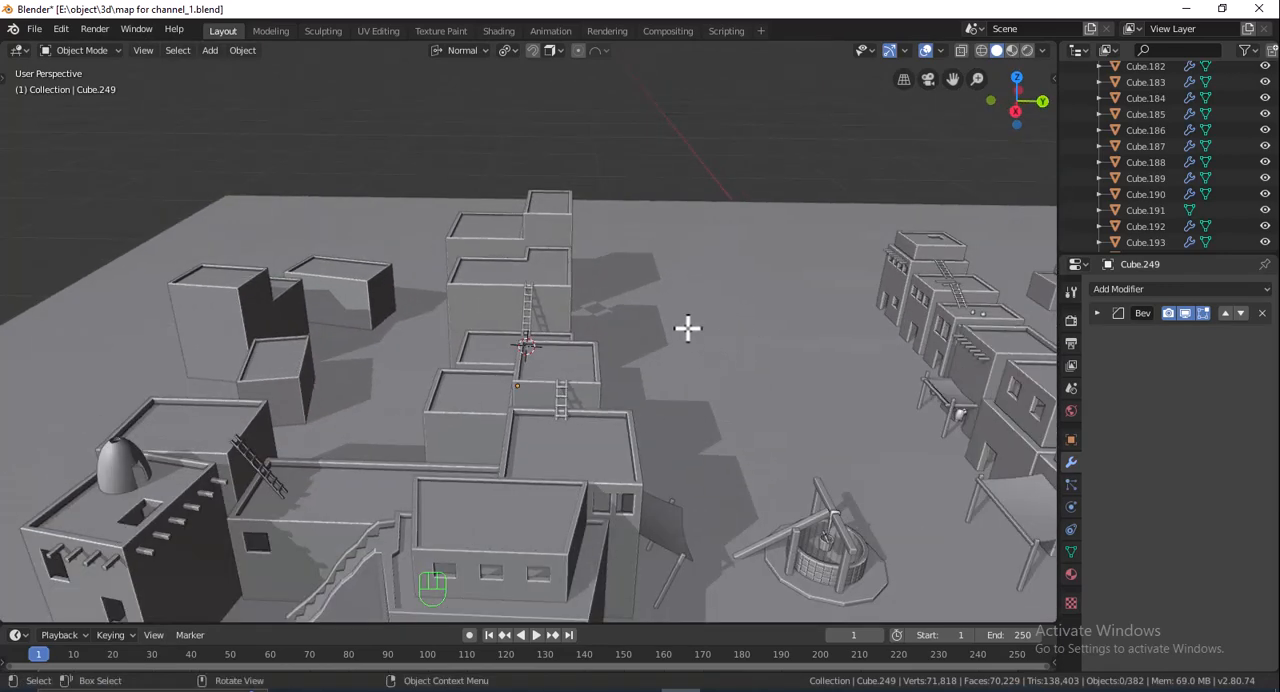
- Add a cube on the roof of the rear stepped block's taller part and scale it to 0.385
scroll(688, 328, up, 2)
shift+middle_drag(651, 263, 594, 314)
scroll(594, 314, up, 3)
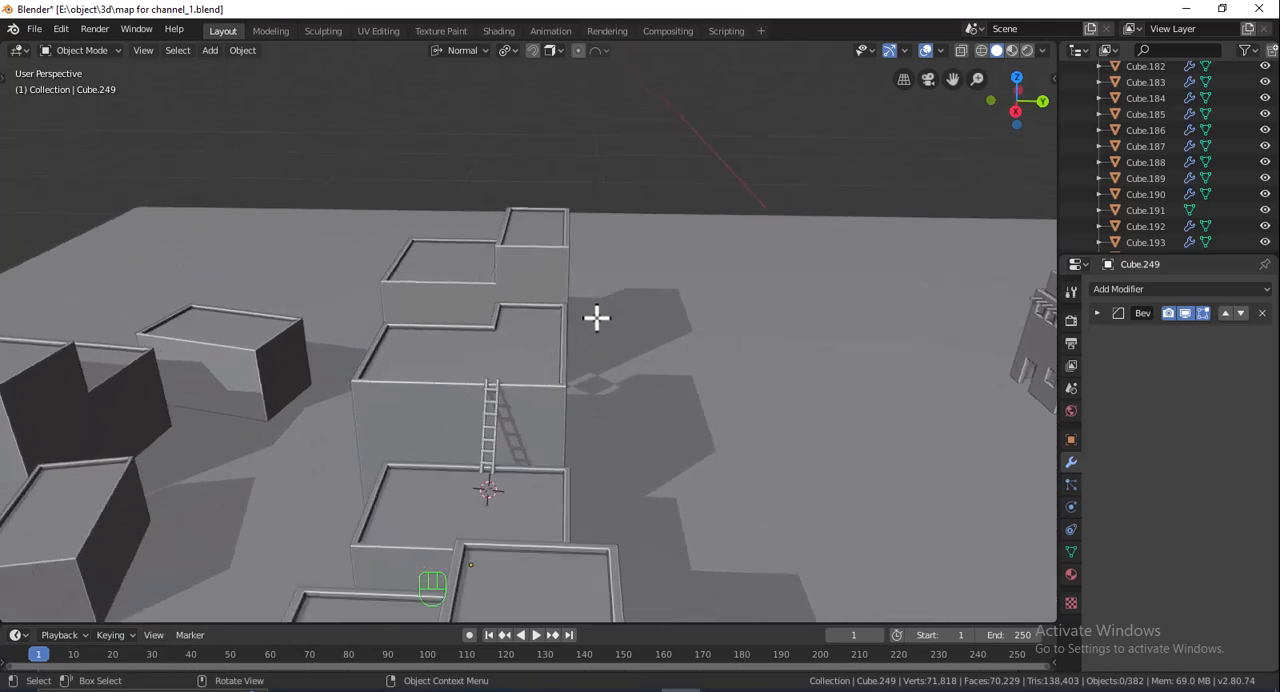
scroll(596, 318, up, 1)
scroll(600, 330, down, 6)
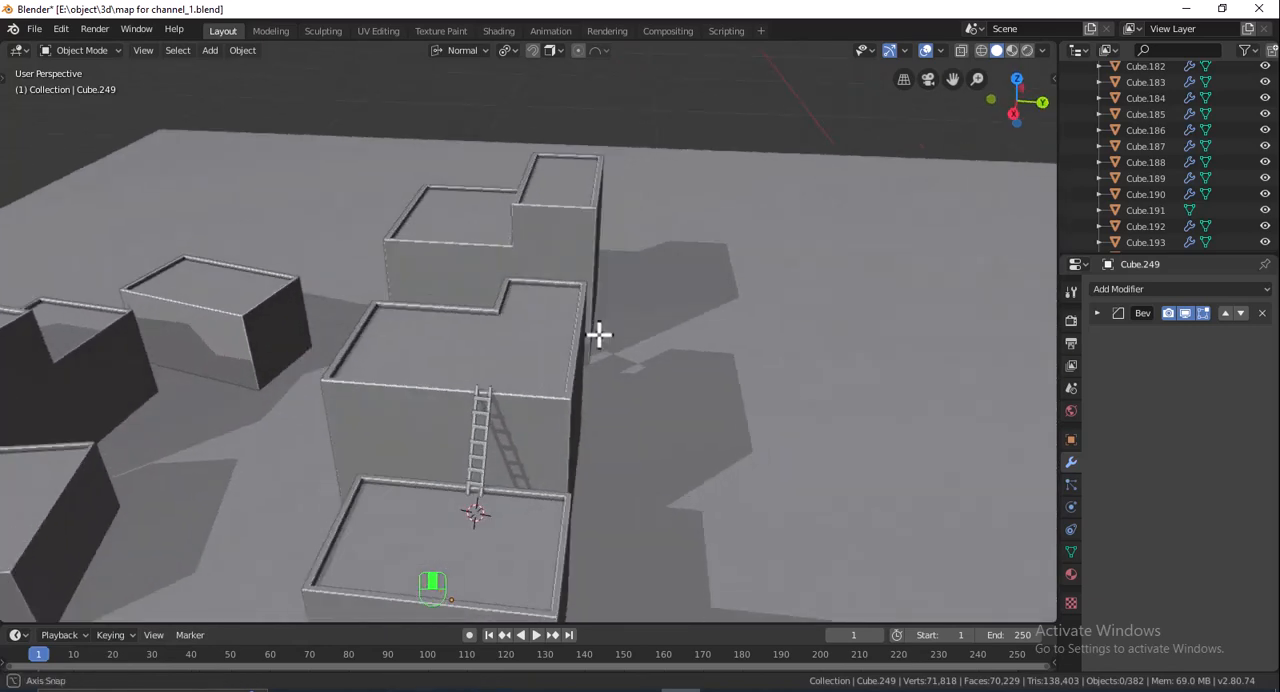
scroll(599, 335, up, 2)
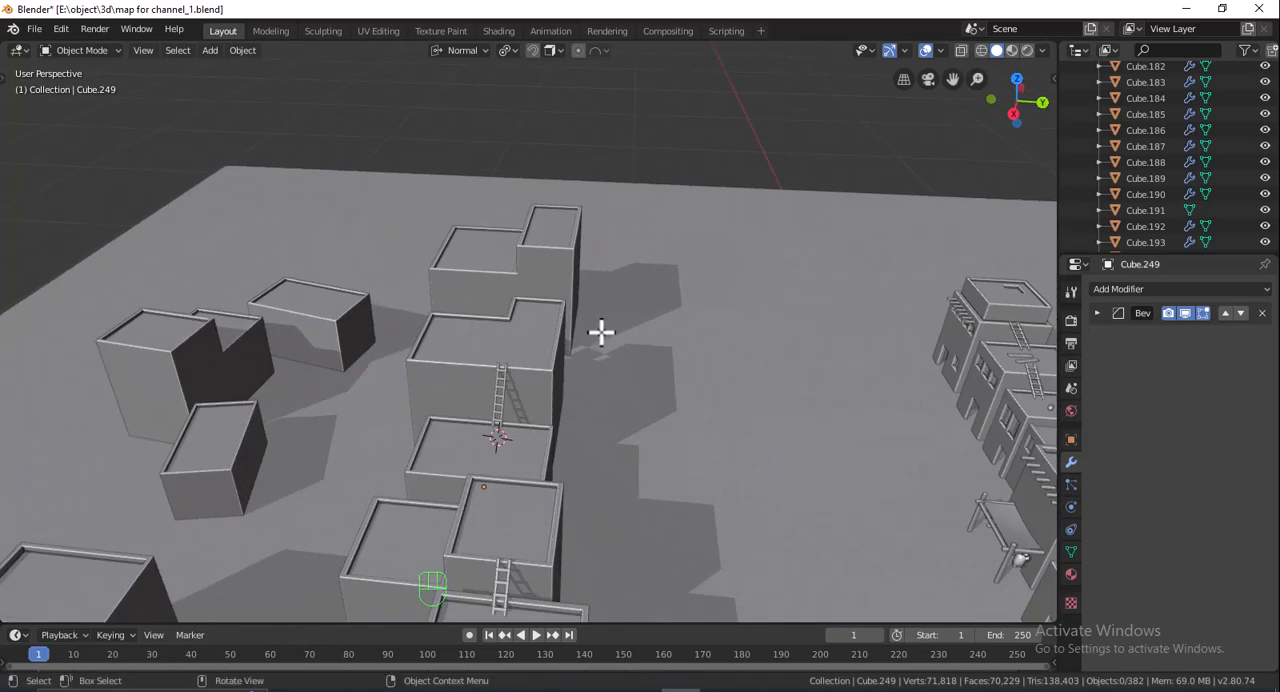
shift+middle_drag(628, 263, 552, 326)
scroll(530, 317, up, 3)
key(shift+a)
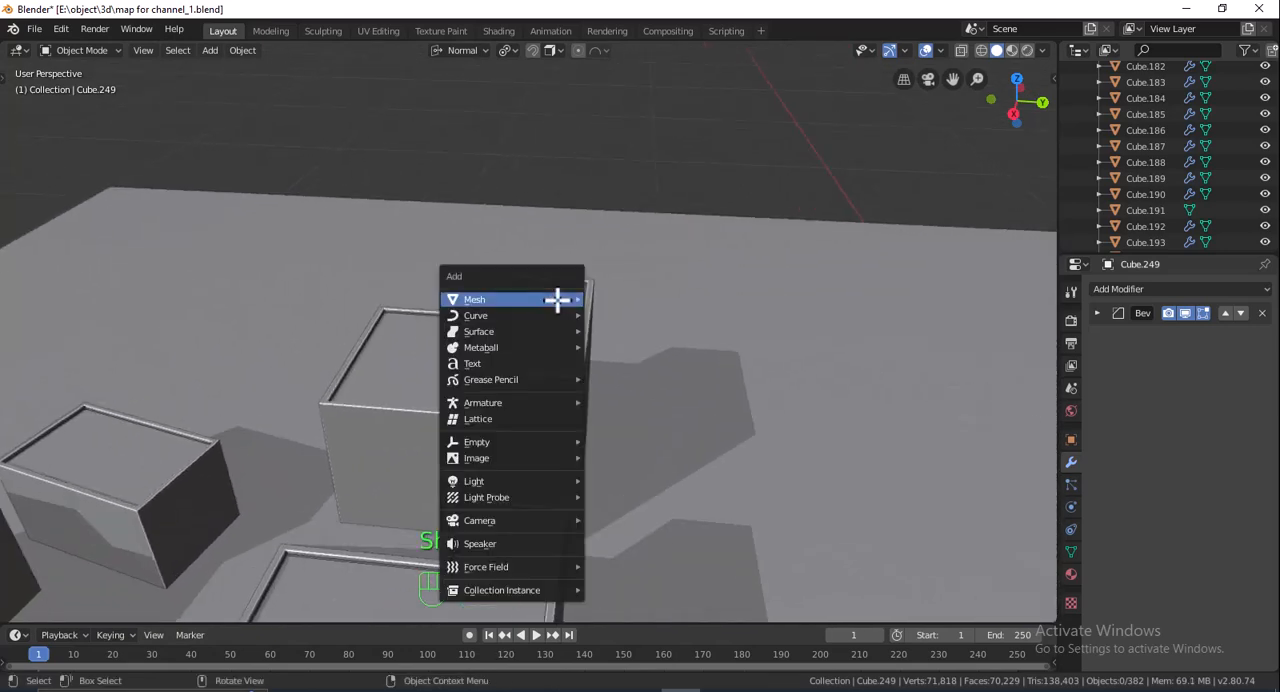
mouse_move(563, 297)
click(618, 313)
key(s)
click(609, 282)
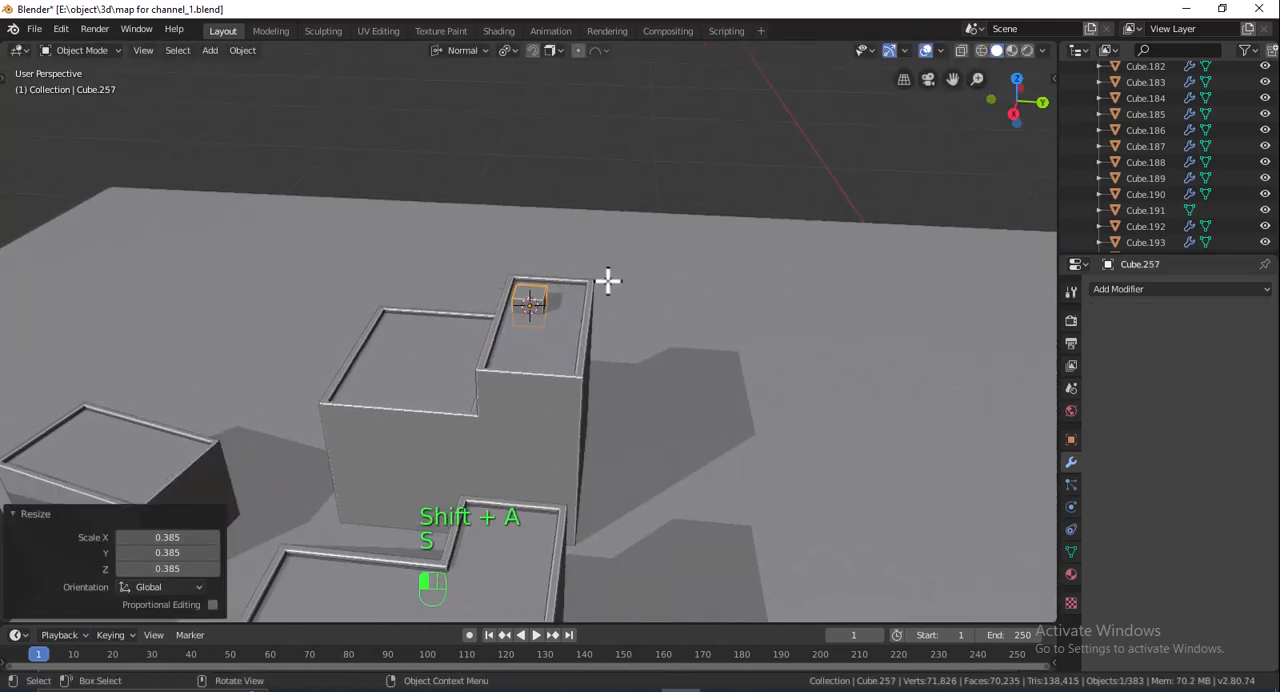
- Stretch the roof cube 1.931 along X, scale it by 0.757, and shift it slightly along normal Y
shift+middle_drag(609, 282, 560, 480)
key(s)
key(x)
click(625, 340)
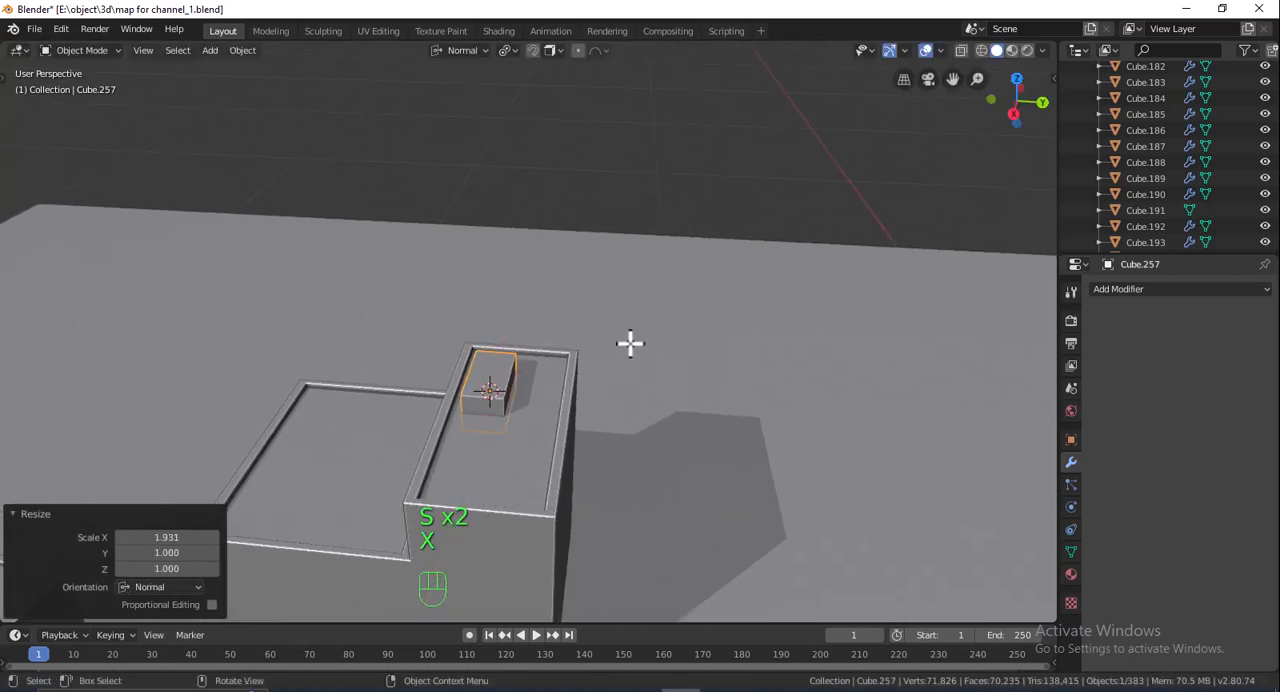
key(s)
click(606, 343)
key(g)
key(y)
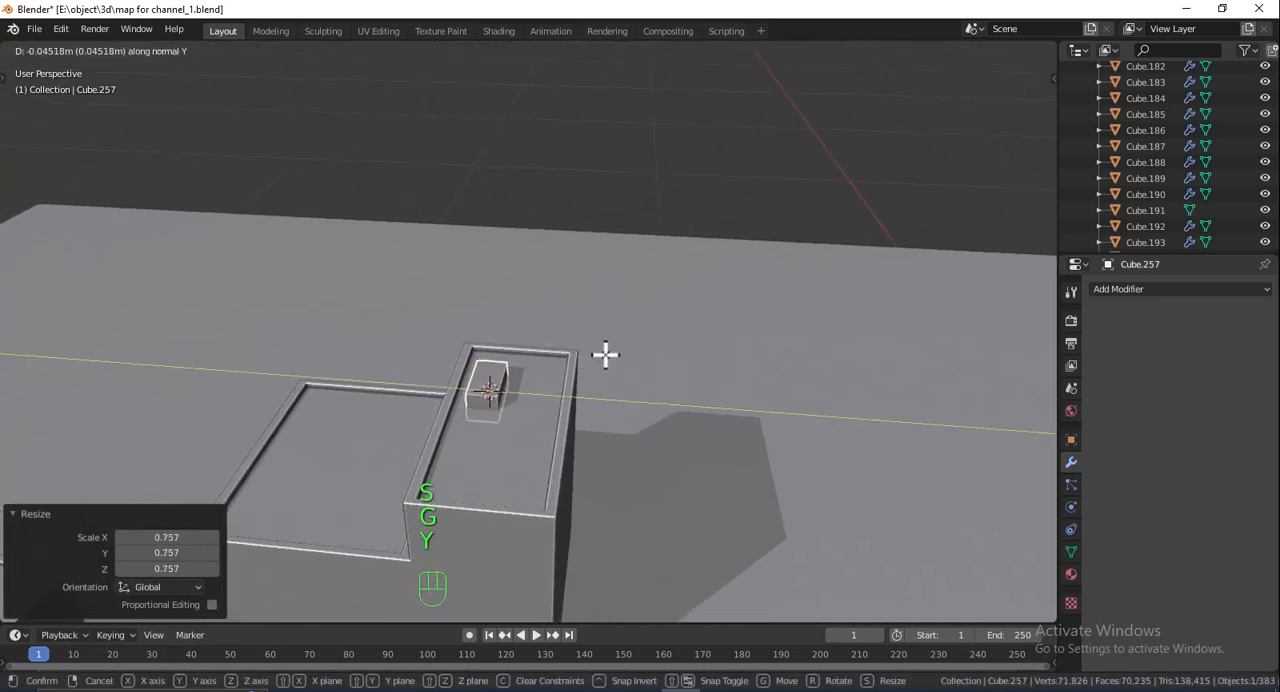
click(604, 355)
- Add a Boolean Difference modifier to the rear stepped block, using the small roof box as the cutter
click(562, 398)
click(1109, 290)
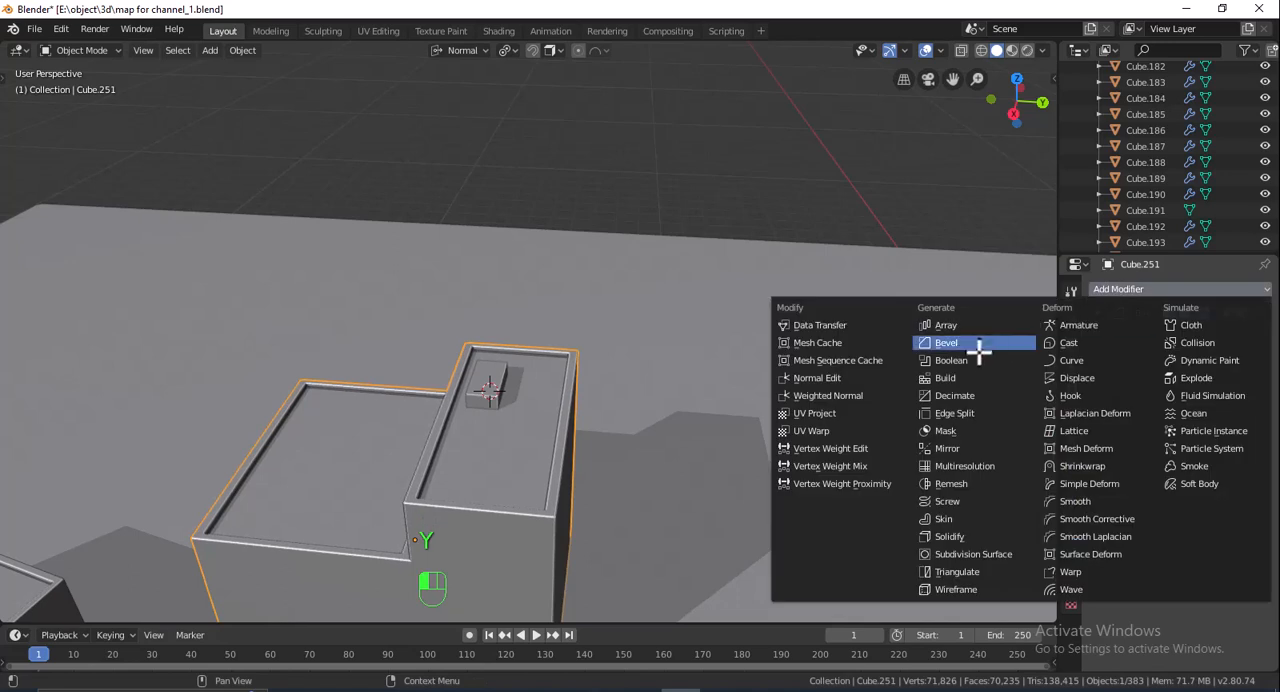
click(977, 350)
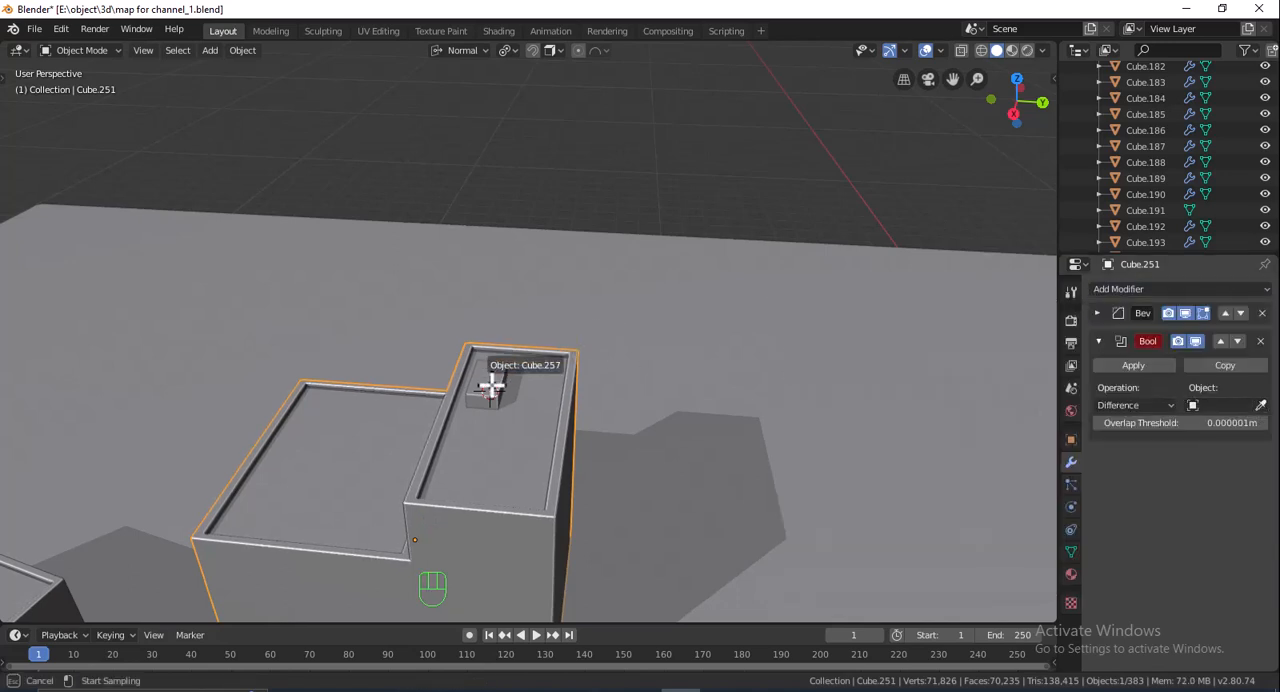
click(492, 385)
- Apply the Boolean modifier and delete the cutter box from the roof
click(1100, 365)
click(487, 383)
key(Delete)
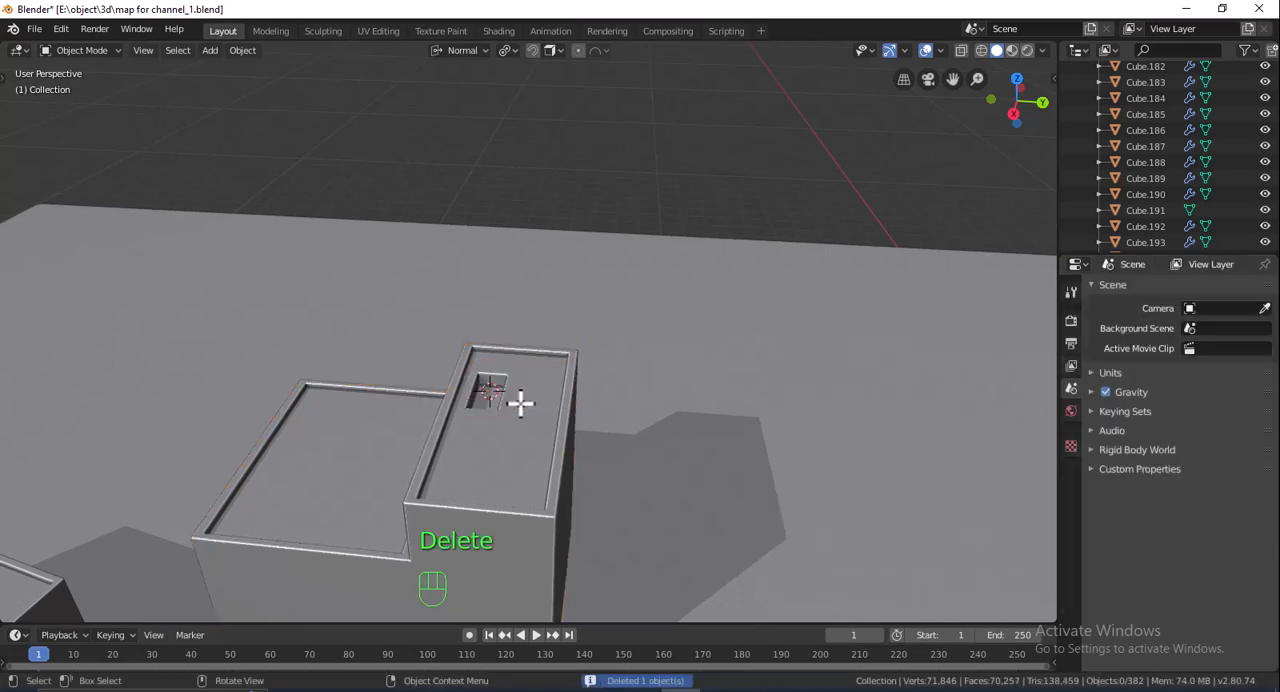
scroll(521, 404, down, 2)
scroll(523, 404, up, 3)
- Examine the cut block in Edit Mode and in wireframe to check the roof opening against the inner ceiling
click(518, 423)
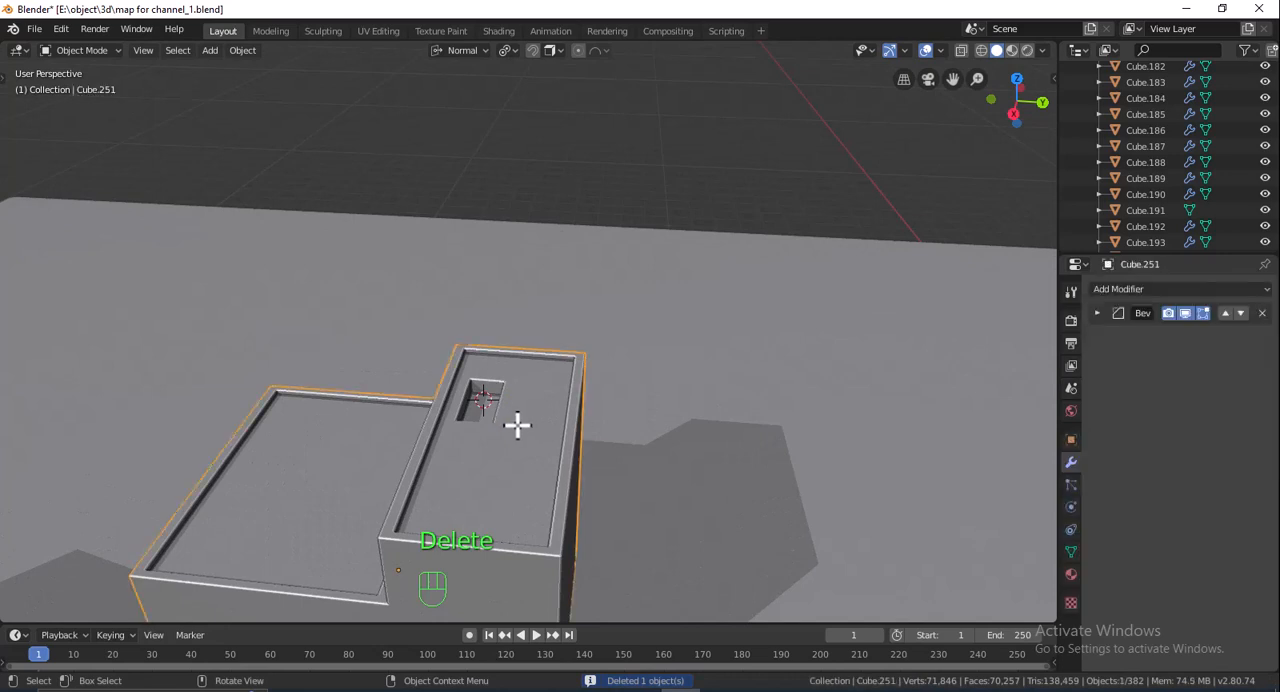
key(Tab)
middle_drag(574, 436, 588, 110)
scroll(616, 420, down, 3)
scroll(616, 420, down, 2)
shift+middle_drag(620, 469, 597, 357)
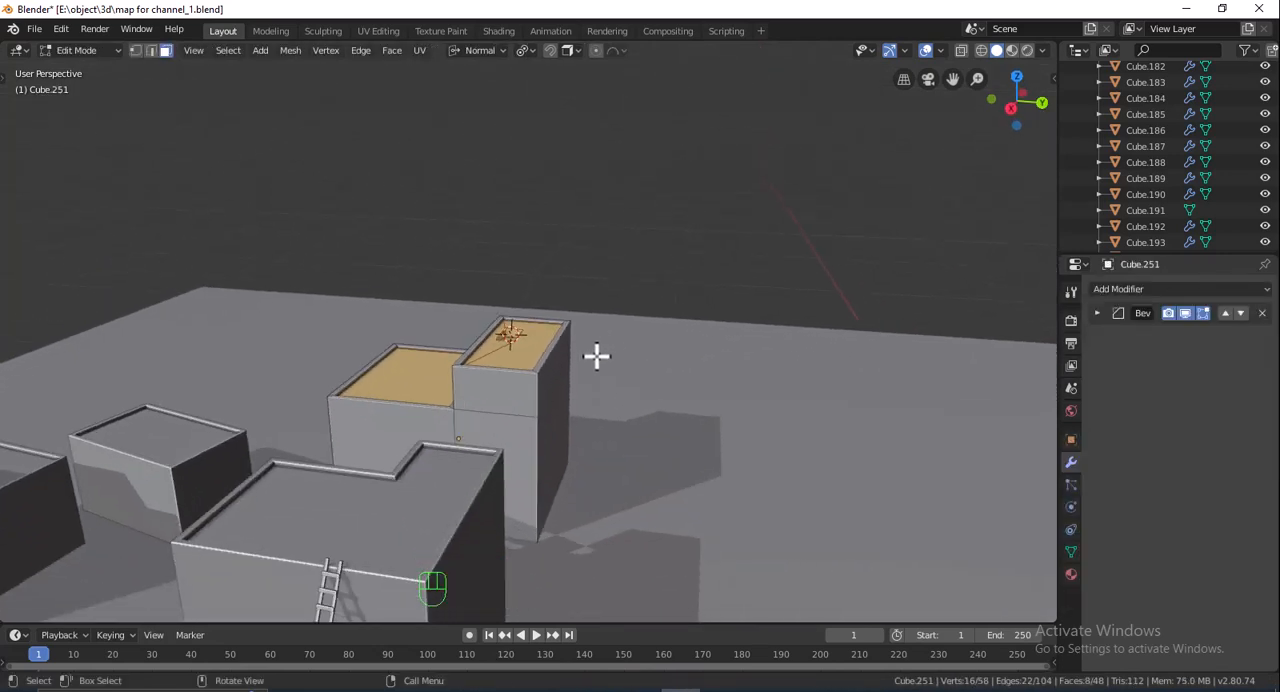
scroll(597, 357, up, 2)
key(Tab)
click(981, 50)
mouse_move(793, 313)
middle_down()
mouse_move(780, 283)
mouse_move(771, 354)
mouse_move(753, 181)
mouse_move(674, 311)
mouse_move(617, 283)
mouse_move(581, 487)
middle_up()
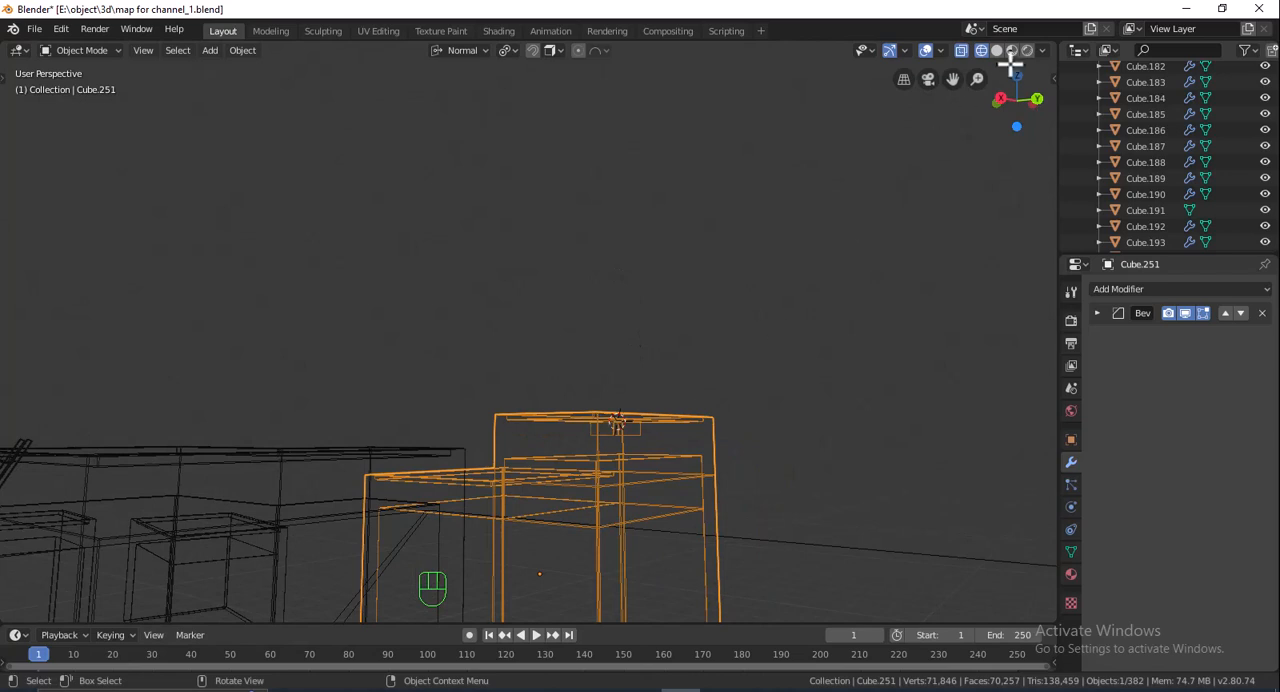
click(996, 50)
scroll(829, 374, down, 1)
mouse_move(829, 374)
middle_down()
mouse_move(837, 417)
mouse_move(723, 400)
mouse_move(760, 389)
mouse_move(692, 292)
middle_up()
- Undo back to before the Boolean was applied, restoring the cutter box and the live modifier
key(ctrl+z)
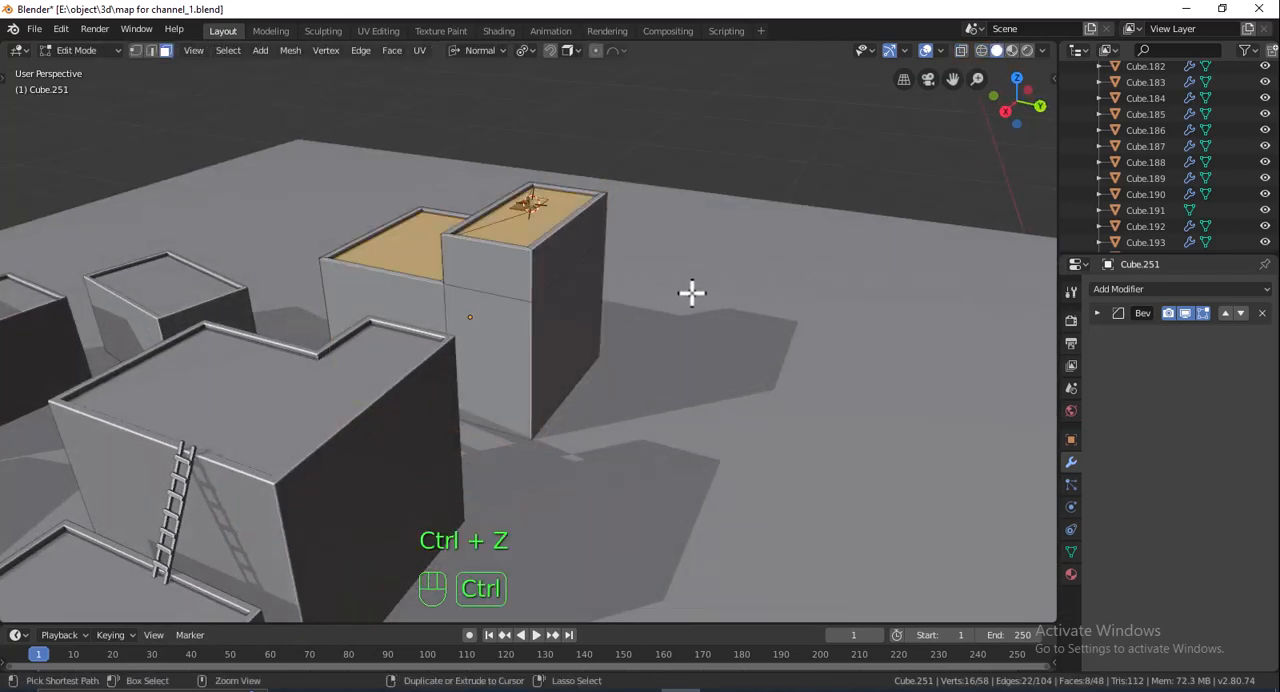
key(ctrl+z)
key(ctrl+z)
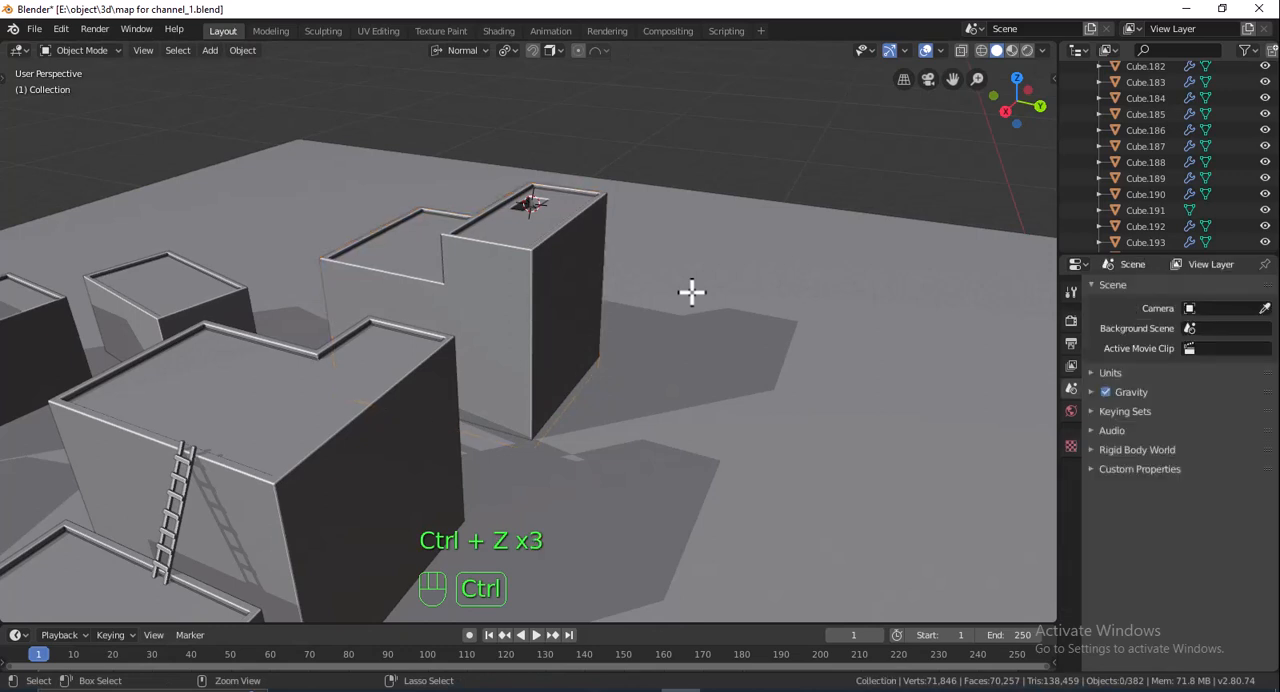
key(ctrl+z)
key(ctrl+z)
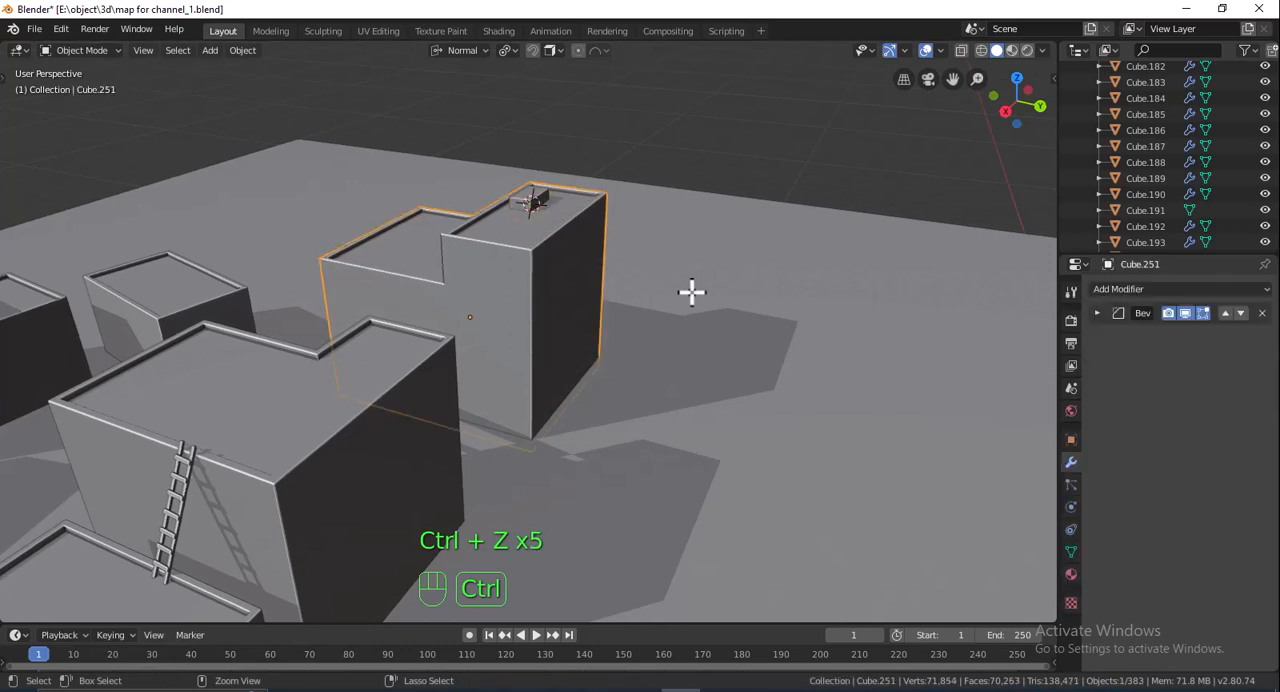
key(ctrl+z)
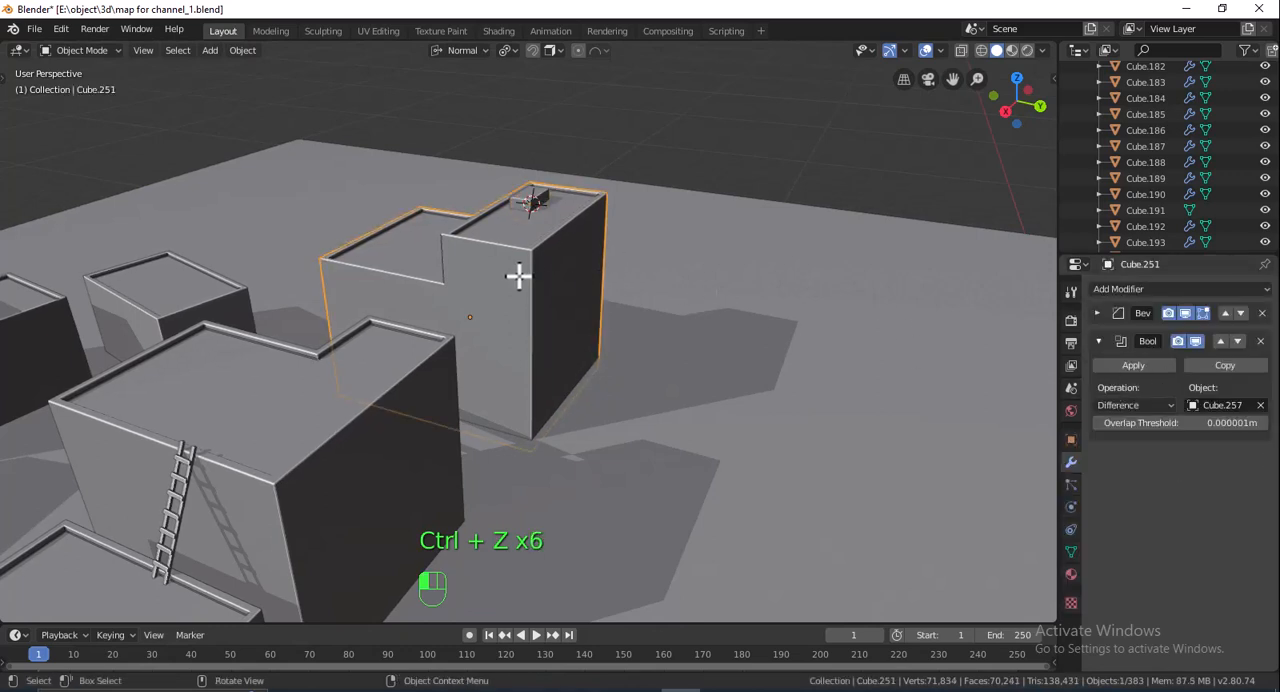
- Show the stepped block in wireframe, hide all other objects, and enter Edit Mode
key(Tab)
click(961, 50)
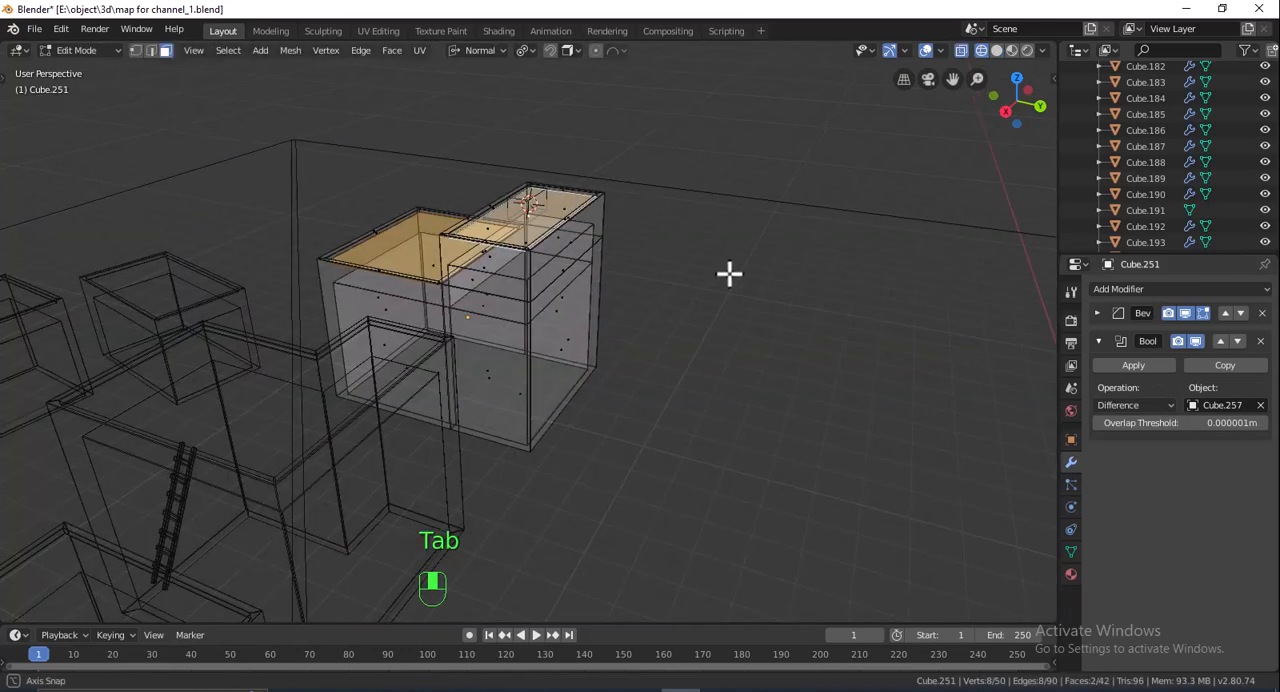
middle_drag(729, 274, 705, 262)
shift+middle_drag(705, 262, 652, 480)
shift+middle_drag(652, 480, 644, 429)
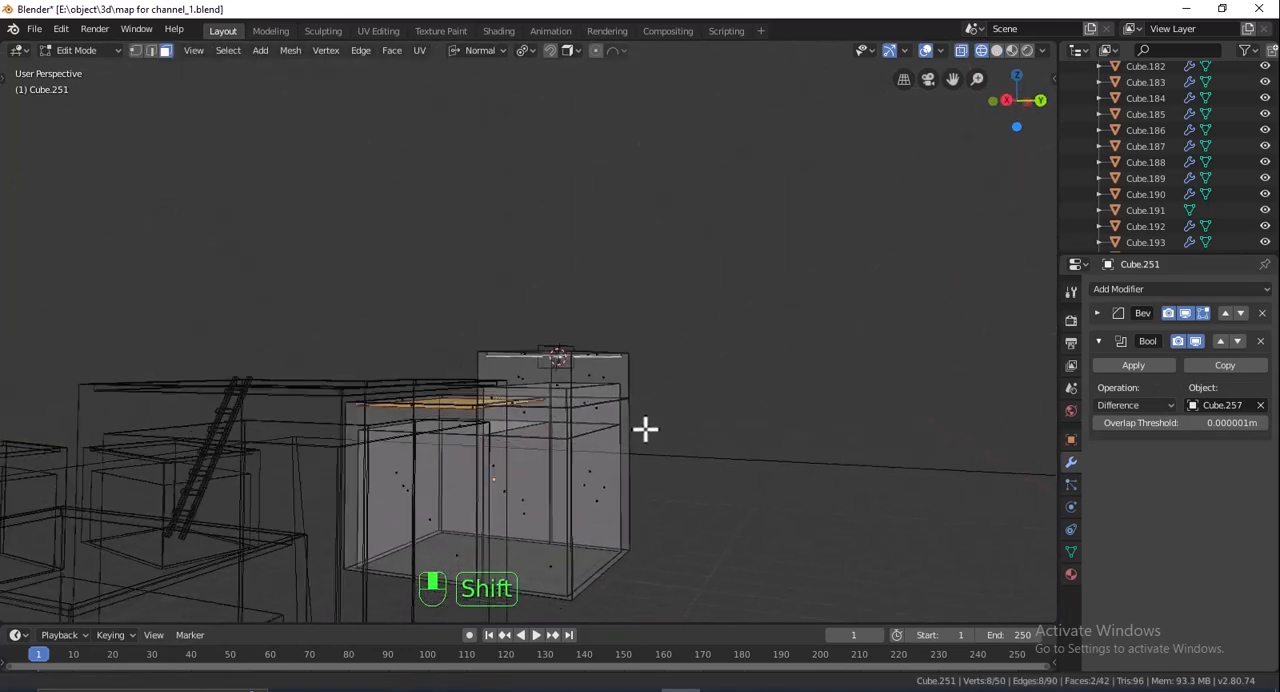
scroll(636, 441, up, 2)
scroll(636, 441, down, 2)
key(Tab)
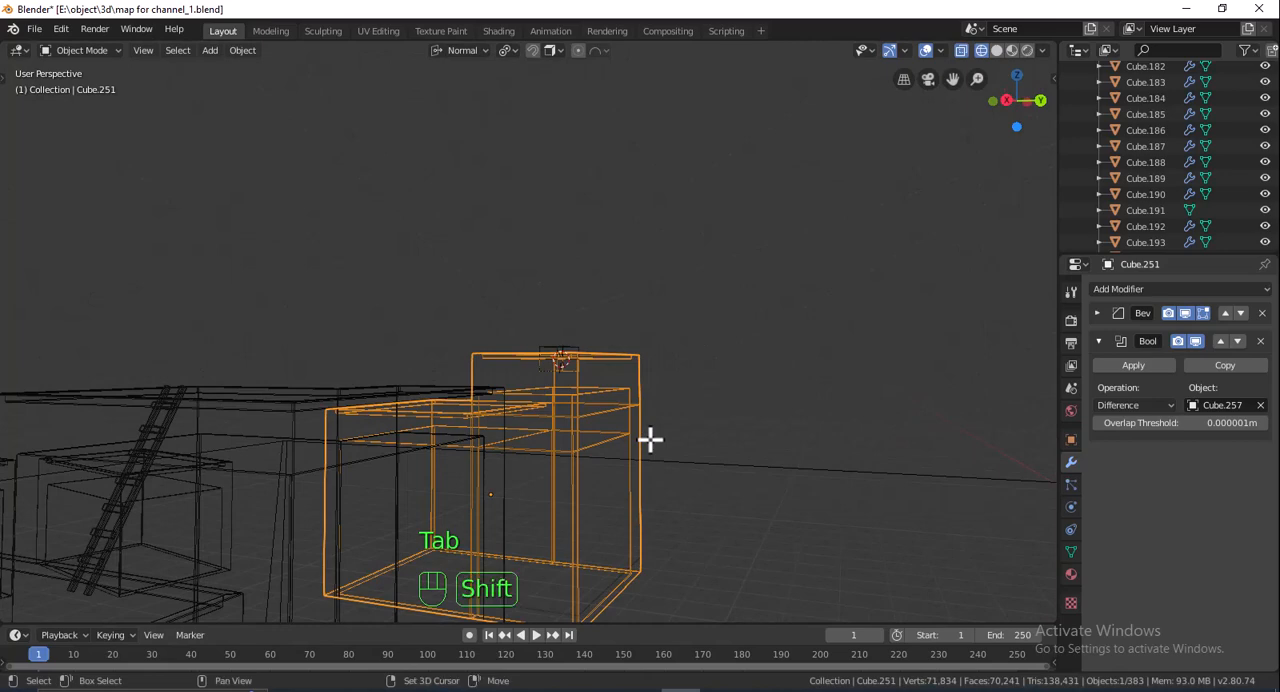
key(shift+h)
shift+middle_drag(651, 437, 694, 389)
scroll(694, 389, up, 2)
key(Tab)
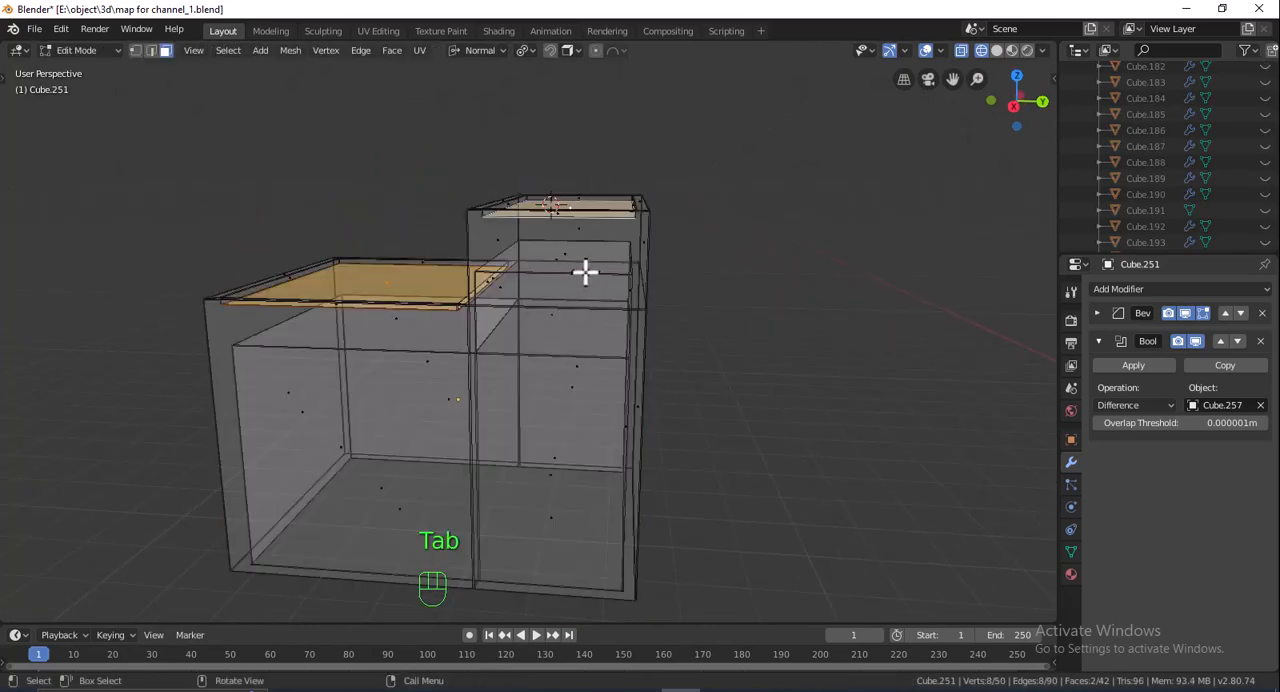
- Select the inner ceiling face of the block's taller part and raise it along Z to just below the roof
middle_drag(633, 291, 686, 277)
click(541, 327)
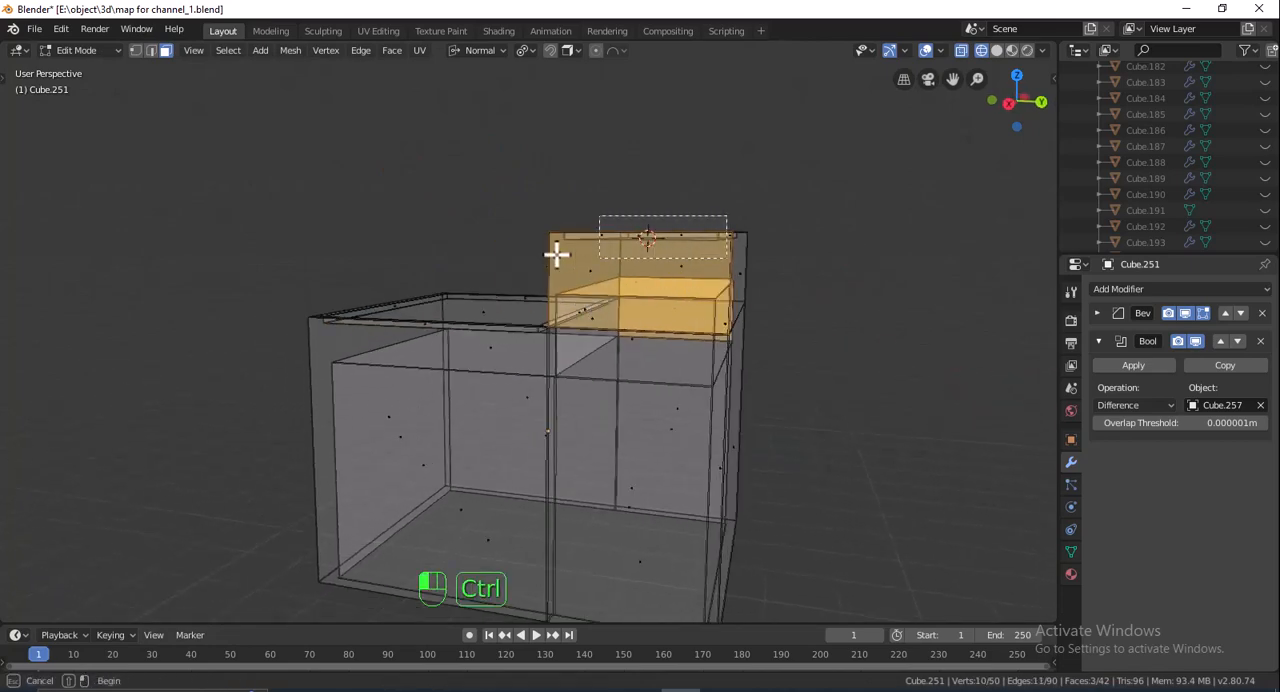
middle_drag(557, 257, 473, 341)
ctrl+drag(499, 192, 600, 345)
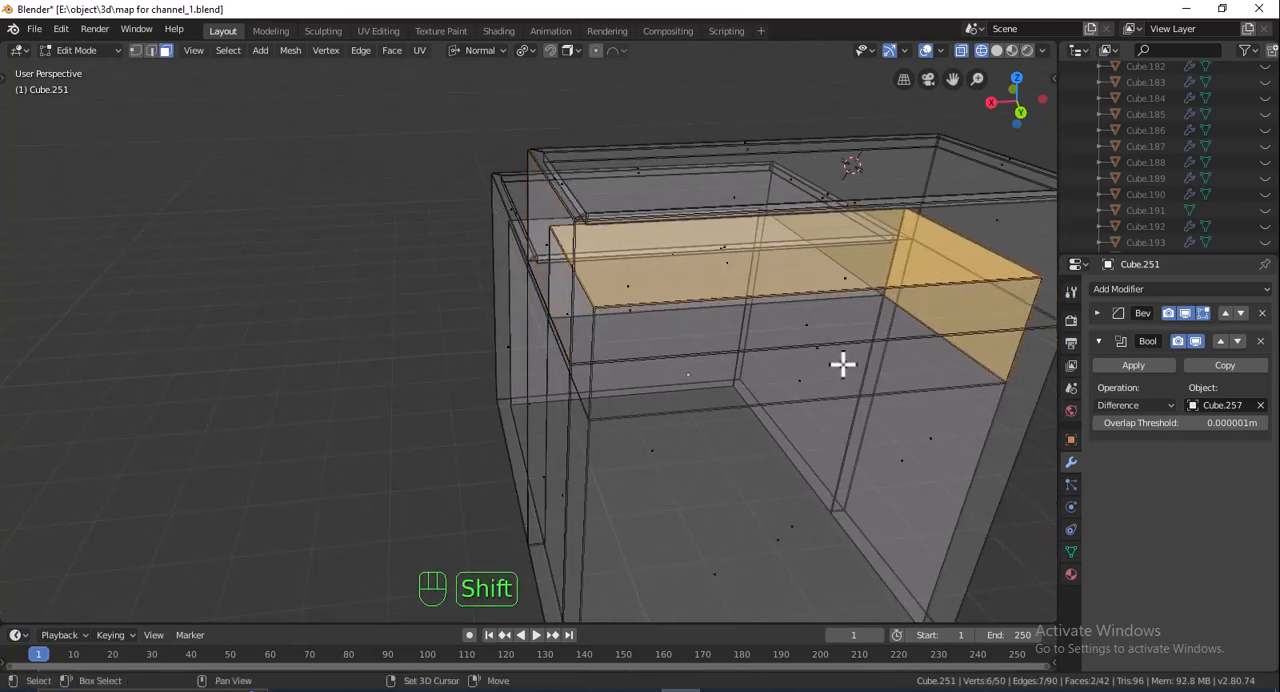
shift+middle_drag(846, 363, 600, 360)
ctrl+drag(838, 222, 715, 344)
middle_drag(713, 344, 808, 314)
key(g)
key(z)
click(777, 306)
key(g)
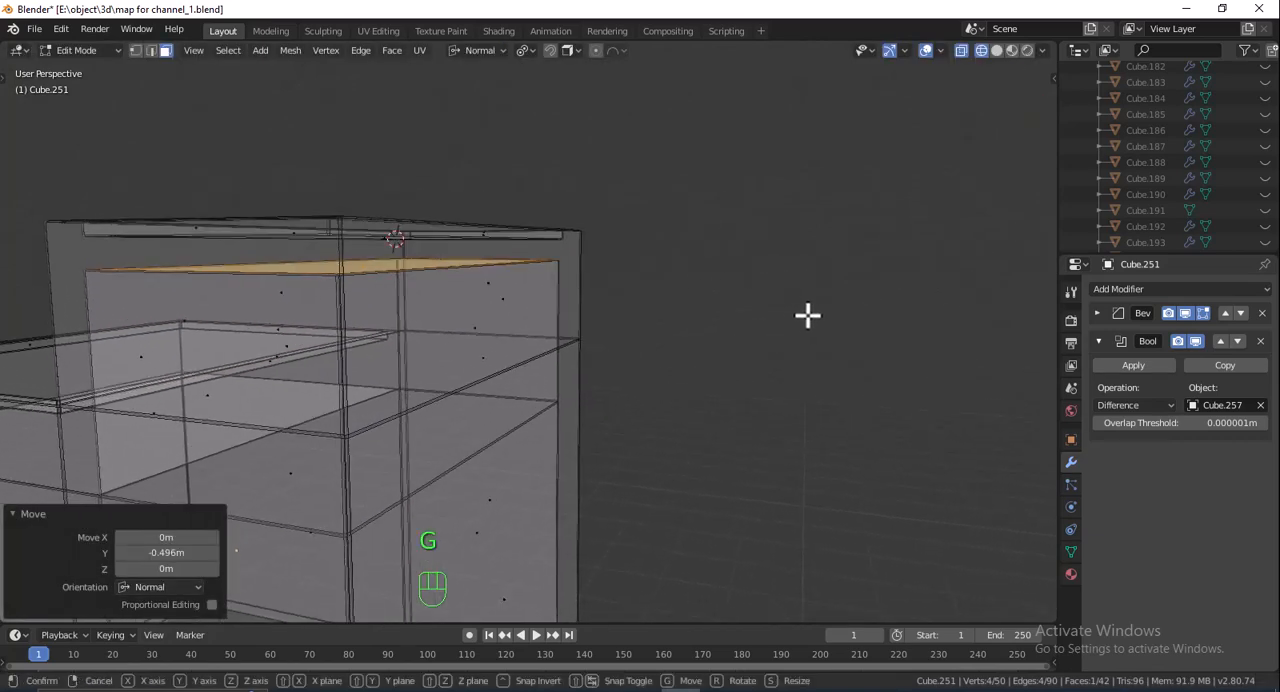
key(z)
click(810, 297)
- Return to solid shading and Object Mode, and reveal all hidden objects
click(967, 83)
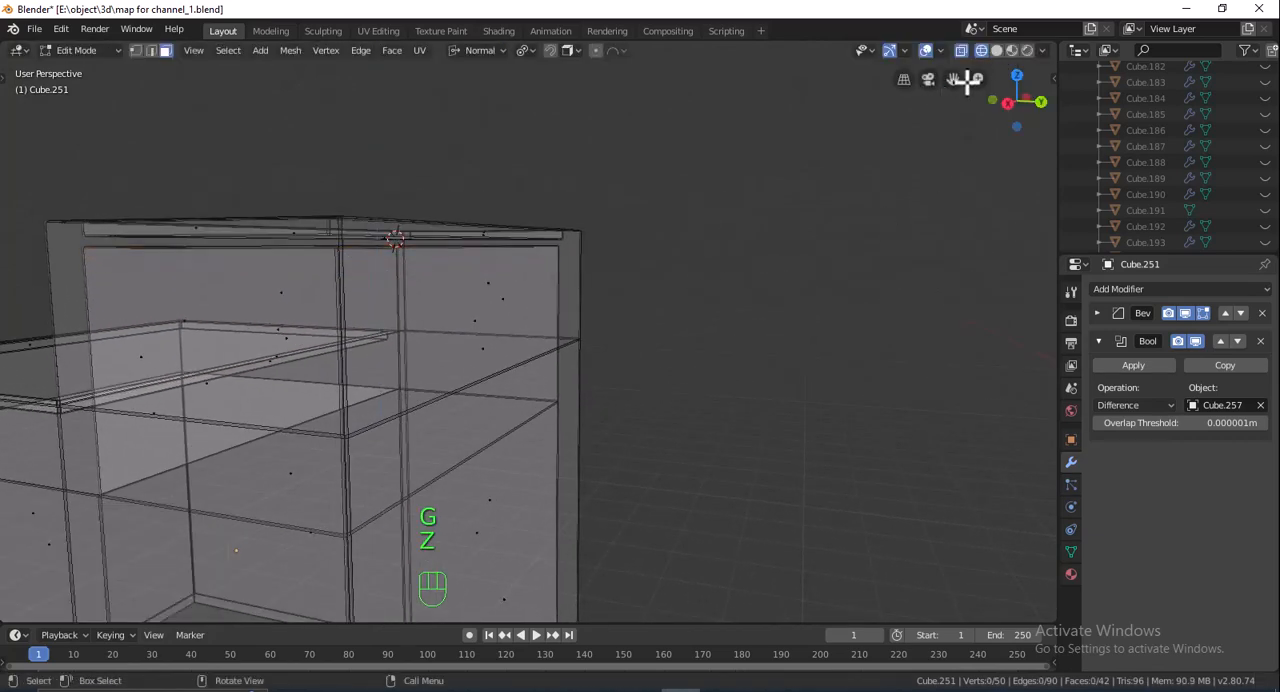
click(998, 53)
mouse_move(704, 225)
middle_down()
mouse_move(709, 243)
mouse_move(647, 281)
mouse_move(1046, 380)
mouse_move(790, 273)
middle_up()
key(alt+h)
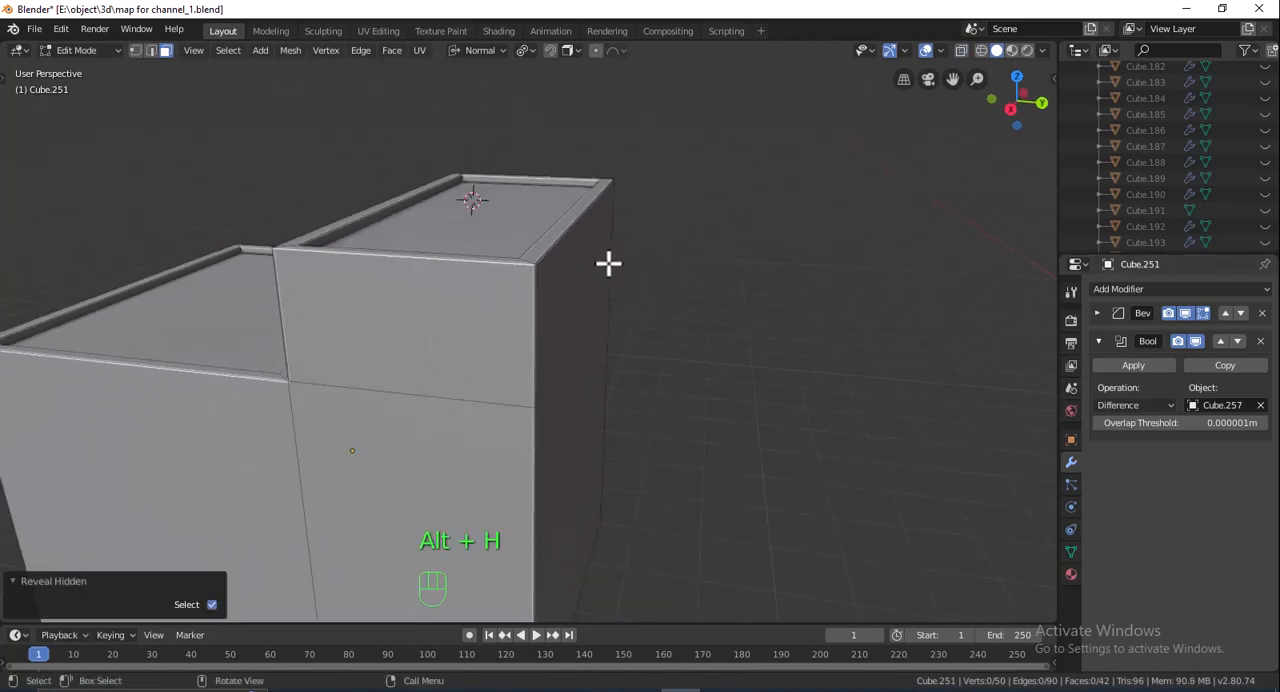
key(Tab)
key(alt+h)
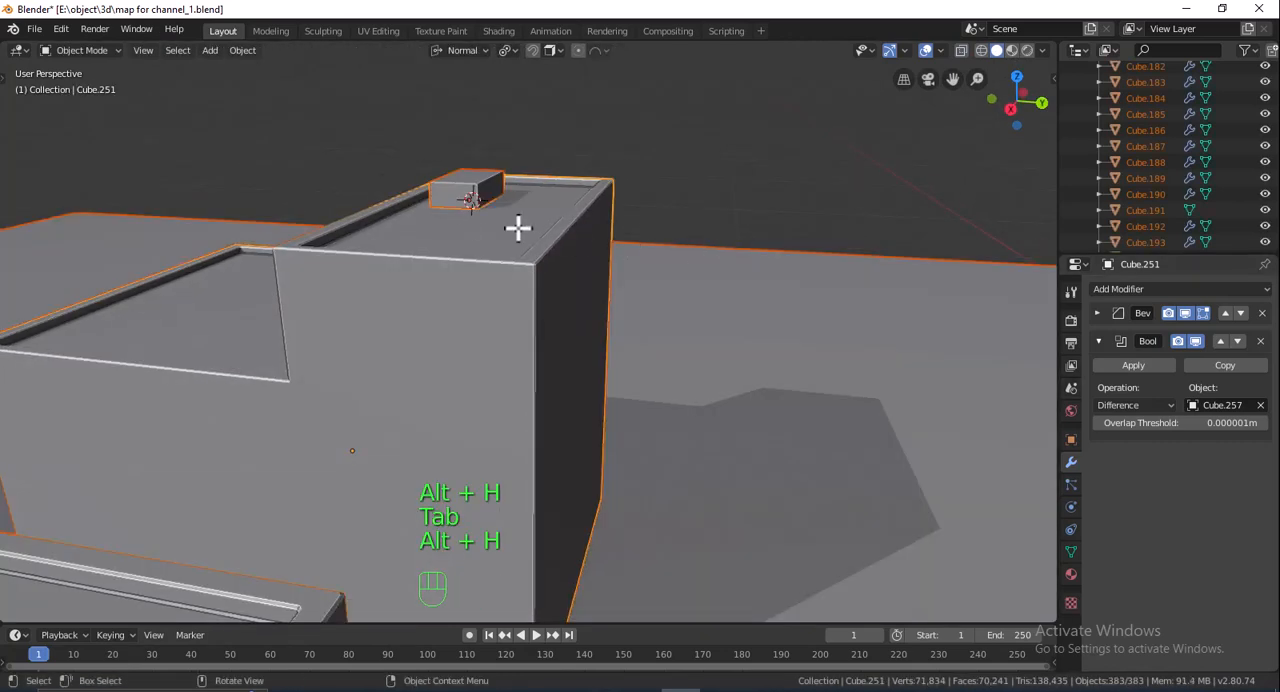
- Apply the stepped block's Boolean modifier and delete the cutter box to leave a roof opening
click(458, 188)
click(472, 237)
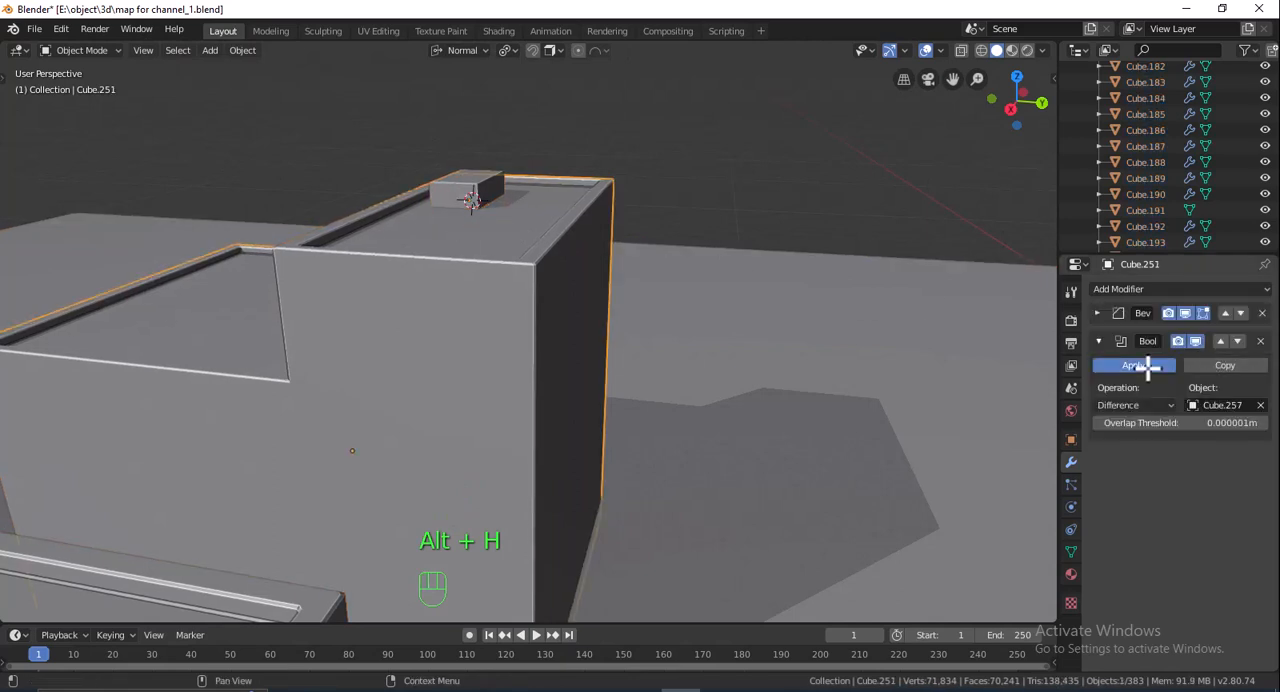
click(1135, 366)
click(450, 195)
key(Insert)
key(Delete)
middle_drag(472, 201, 547, 266)
shift+middle_drag(557, 130, 643, 281)
scroll(645, 278, up, 4)
mouse_move(686, 163)
middle_down()
mouse_move(771, 154)
mouse_move(769, 143)
mouse_move(689, 151)
middle_up()
scroll(690, 150, down, 6)
middle_drag(683, 229, 657, 297)
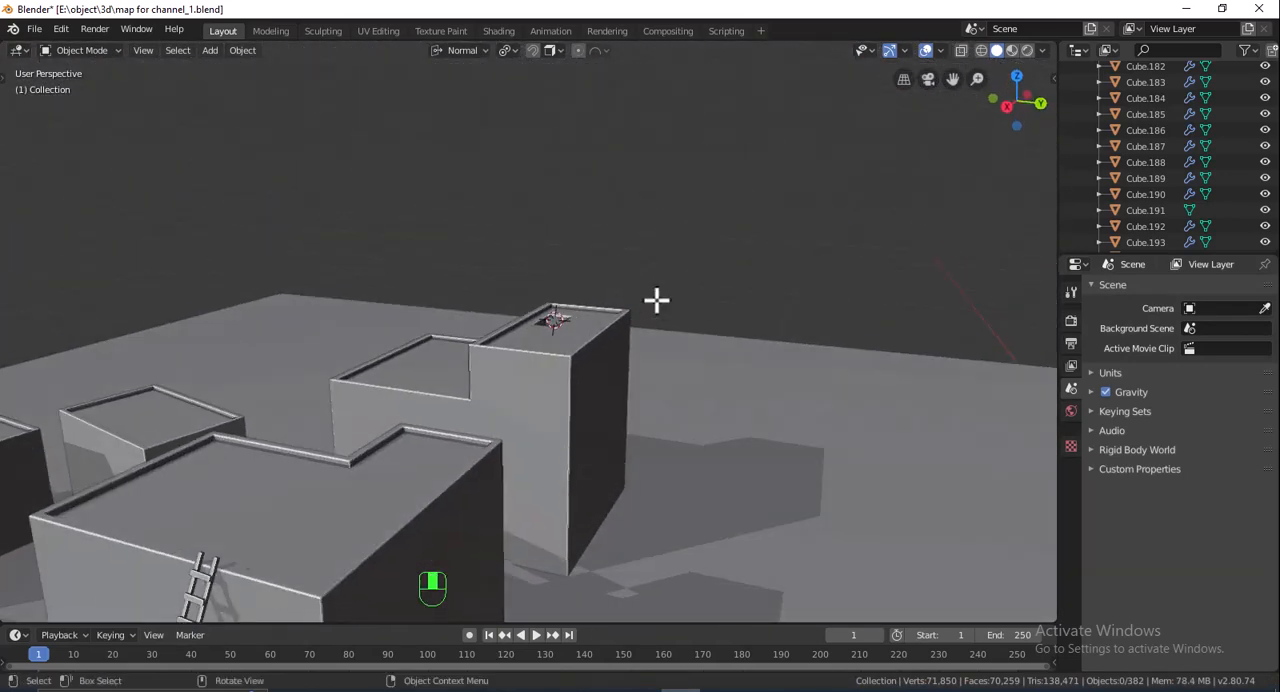
- Add a cube at the front wall of the small slanted block and scale it to 0.274
shift+middle_drag(608, 366, 750, 328)
scroll(621, 382, up, 1)
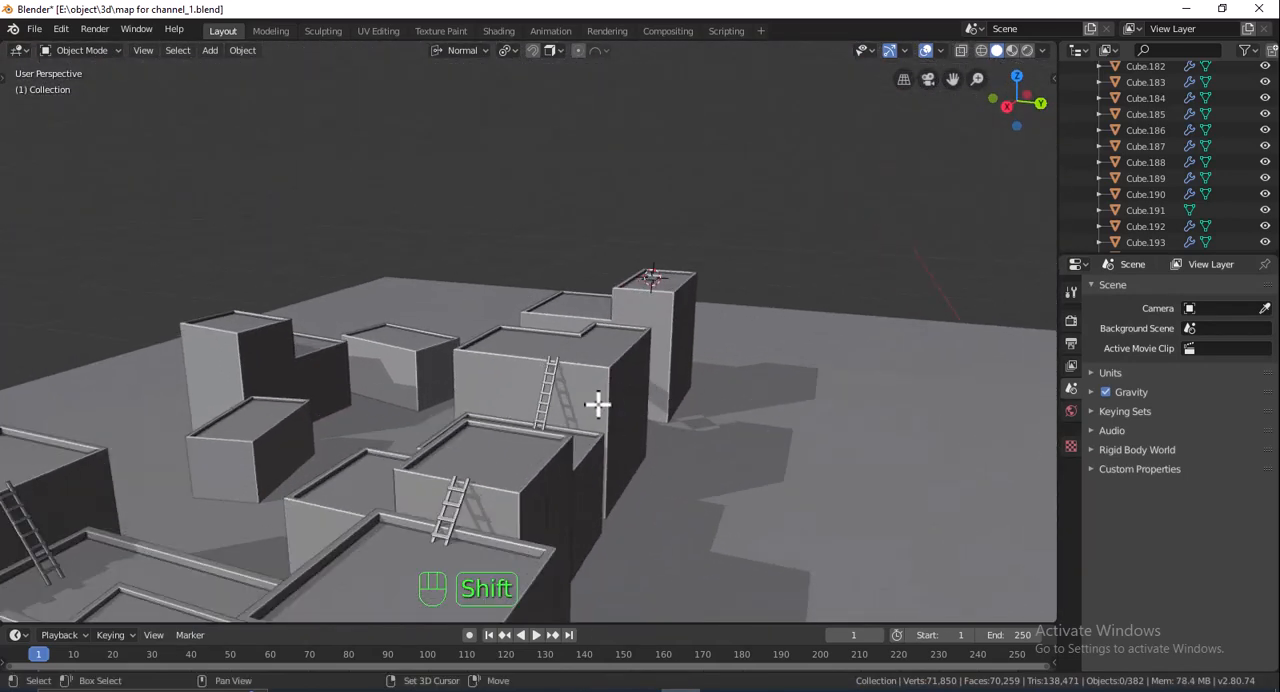
shift+middle_drag(597, 403, 754, 383)
shift+middle_drag(524, 436, 503, 426)
scroll(452, 450, up, 2)
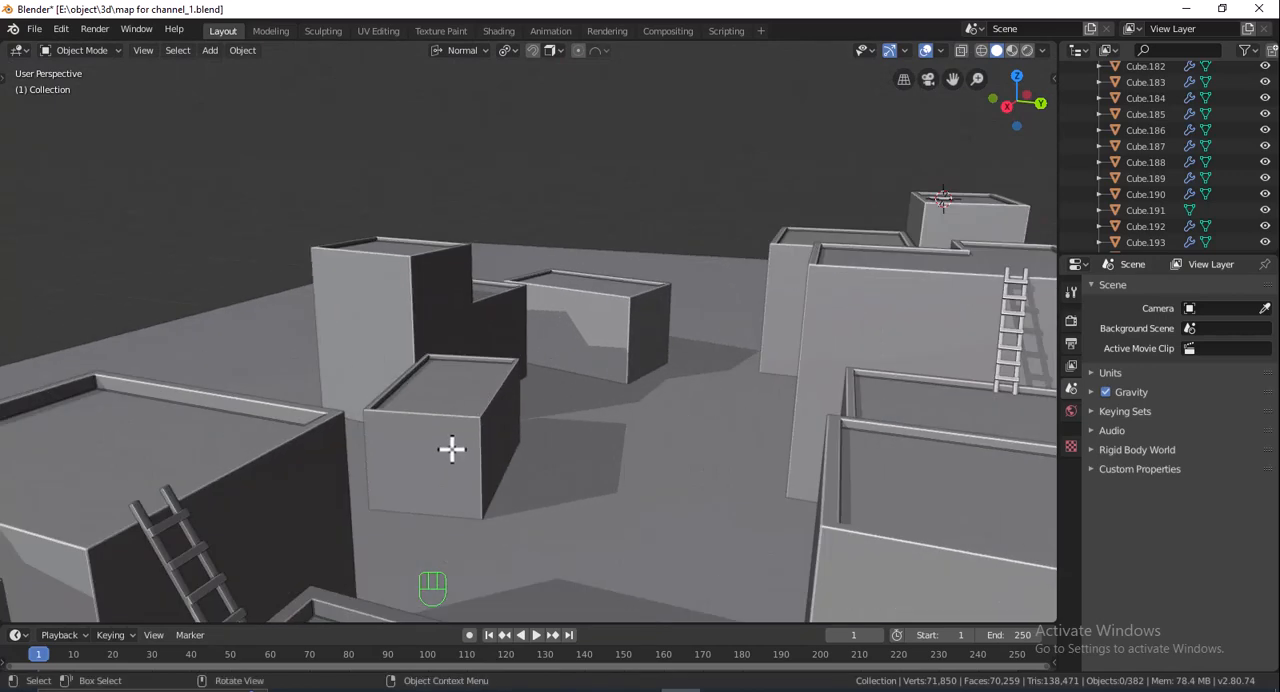
key(shift+a)
mouse_move(430, 374)
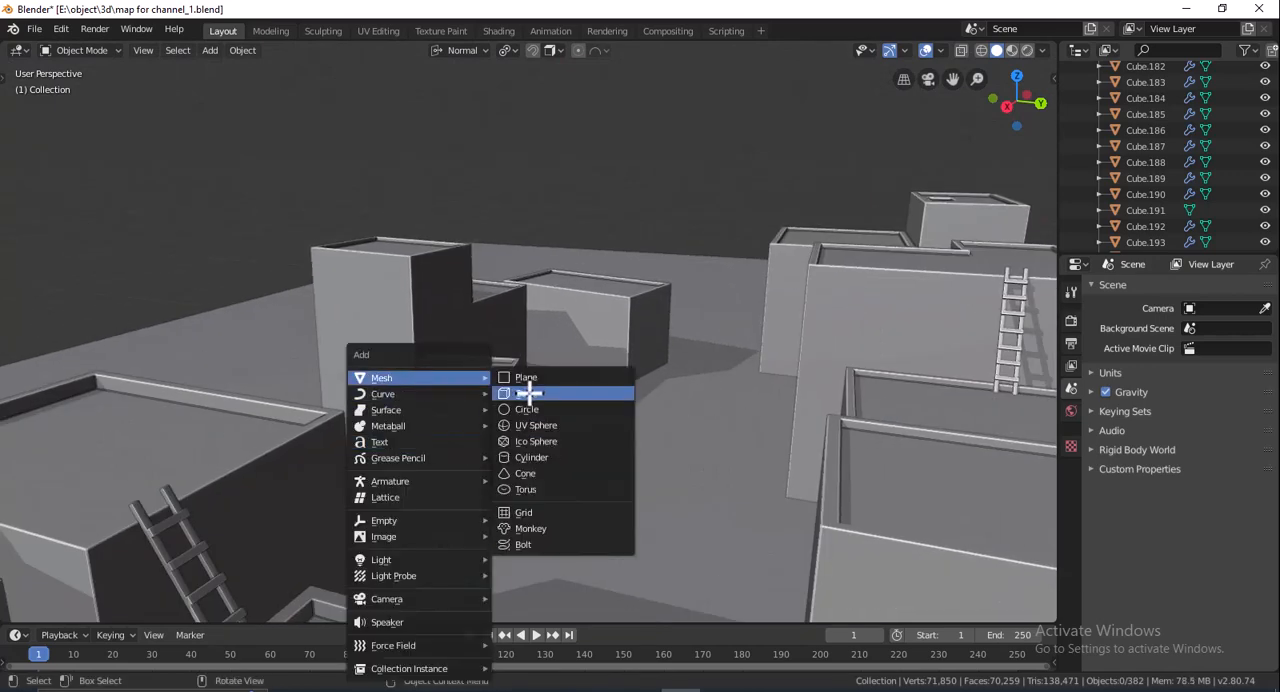
click(528, 390)
key(s)
click(527, 430)
- Rotate the small cube 12.7° about its normal Z axis to align with the slanted block's wall
key(r)
key(z)
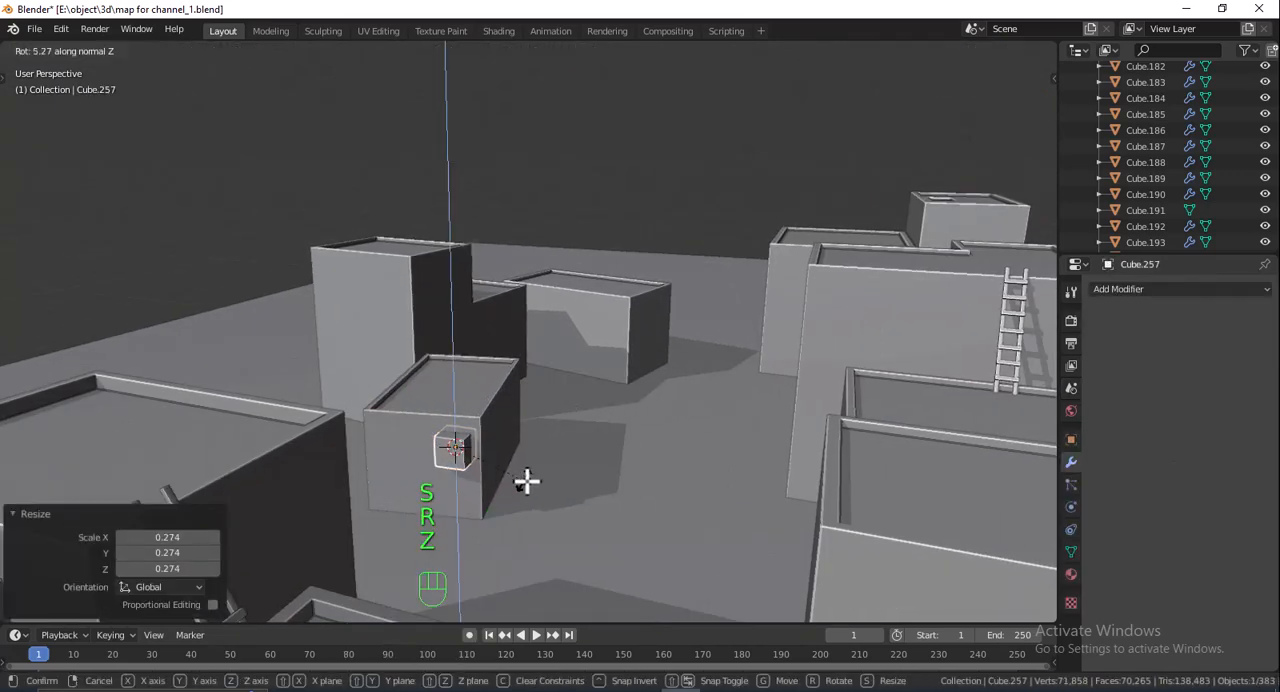
click(538, 477)
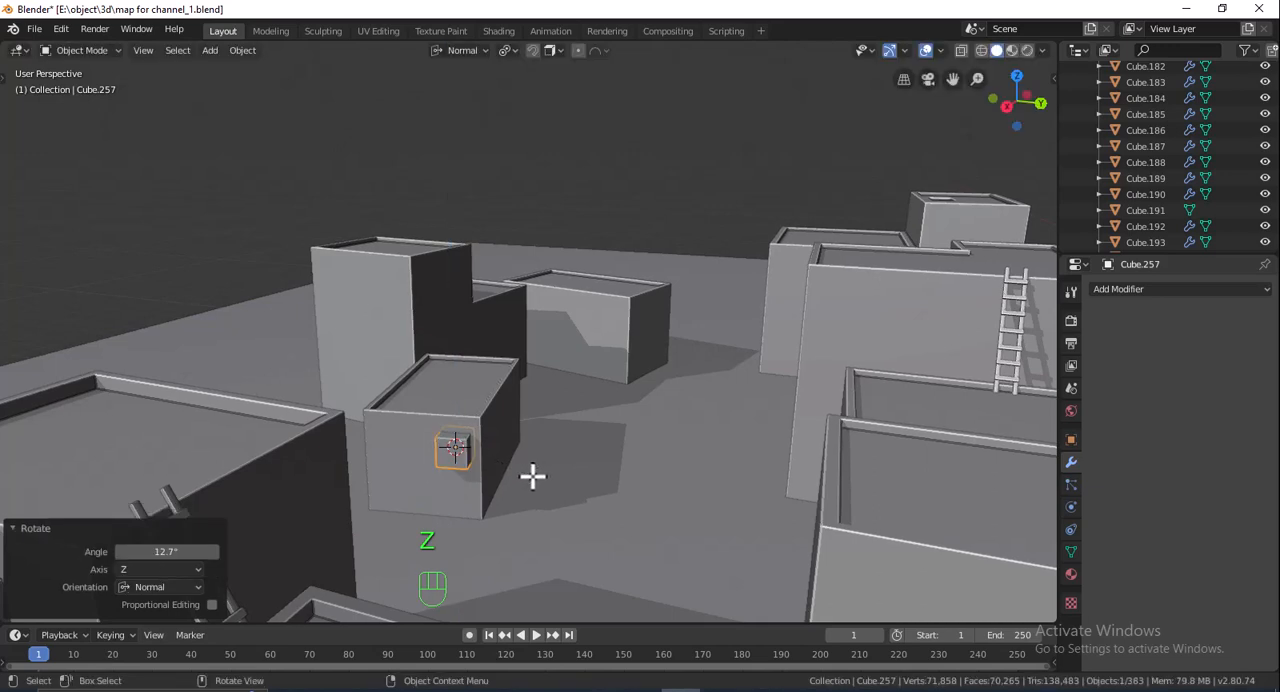
shift+middle_drag(532, 477, 563, 463)
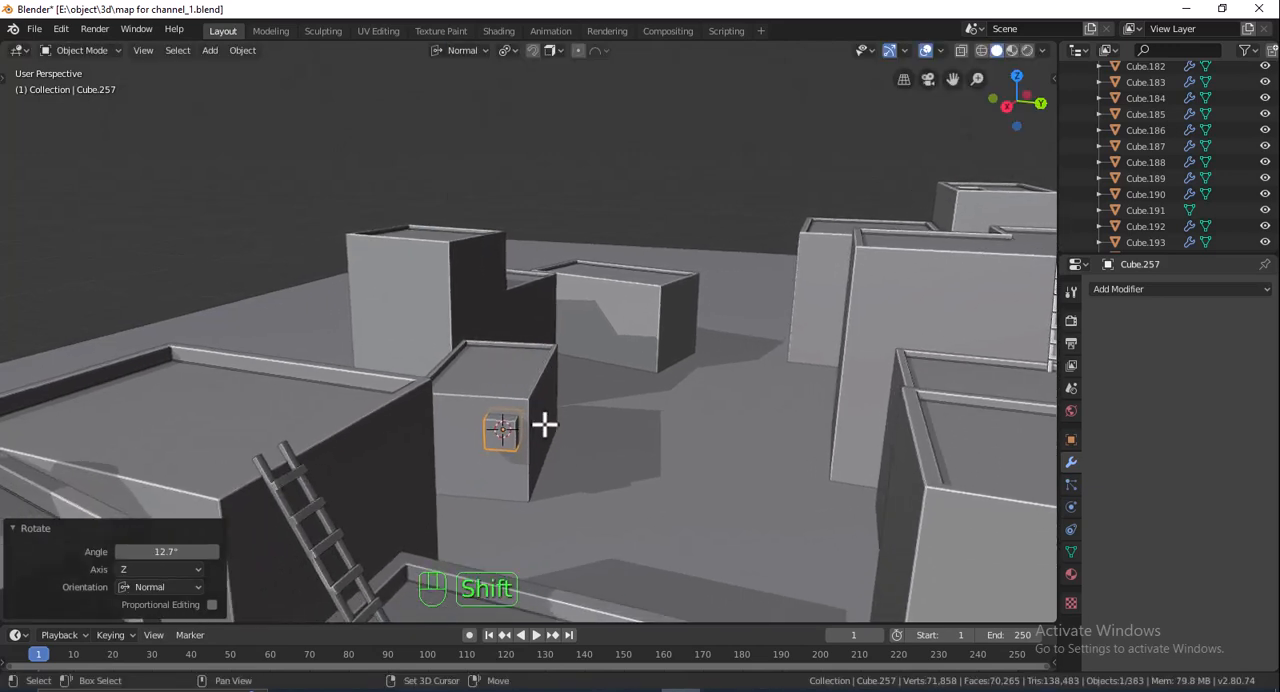
- Duplicate the small cube, snap the copy to the cursor on the tall stepped block's front wall, and move it -0.368 m along normal Y
key(shift+d)
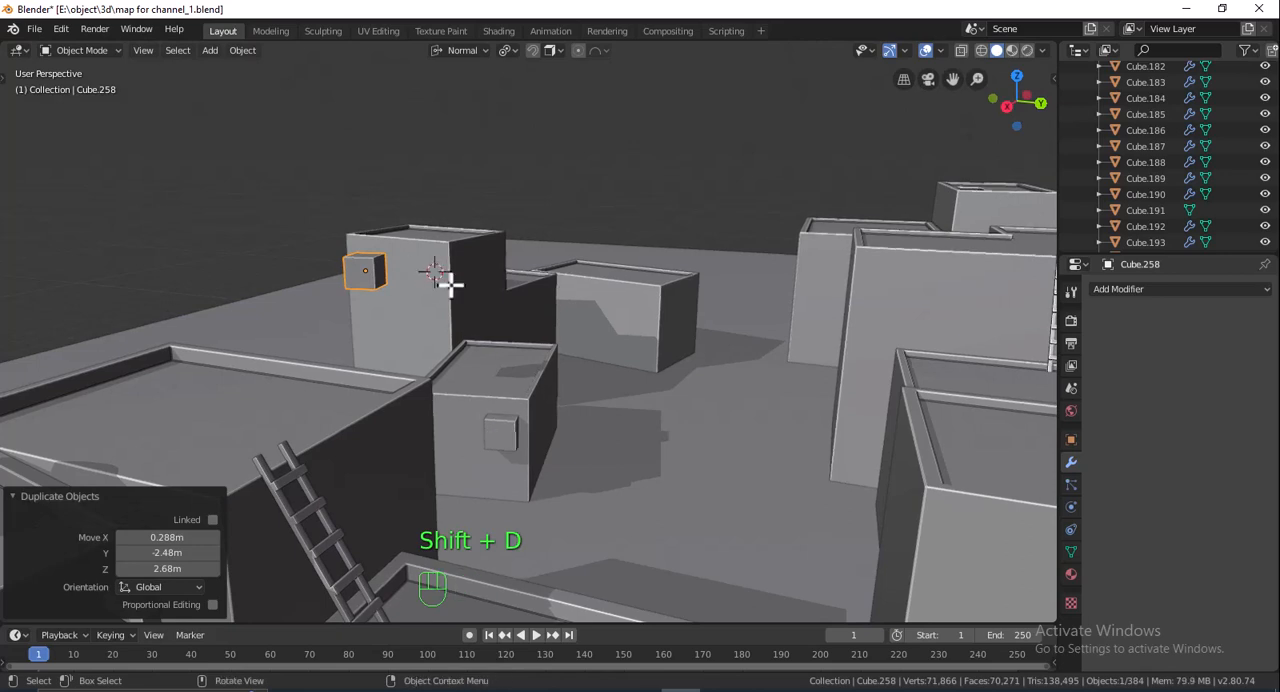
key(shift+s)
click(408, 266)
shift+middle_drag(558, 303, 571, 306)
key(g)
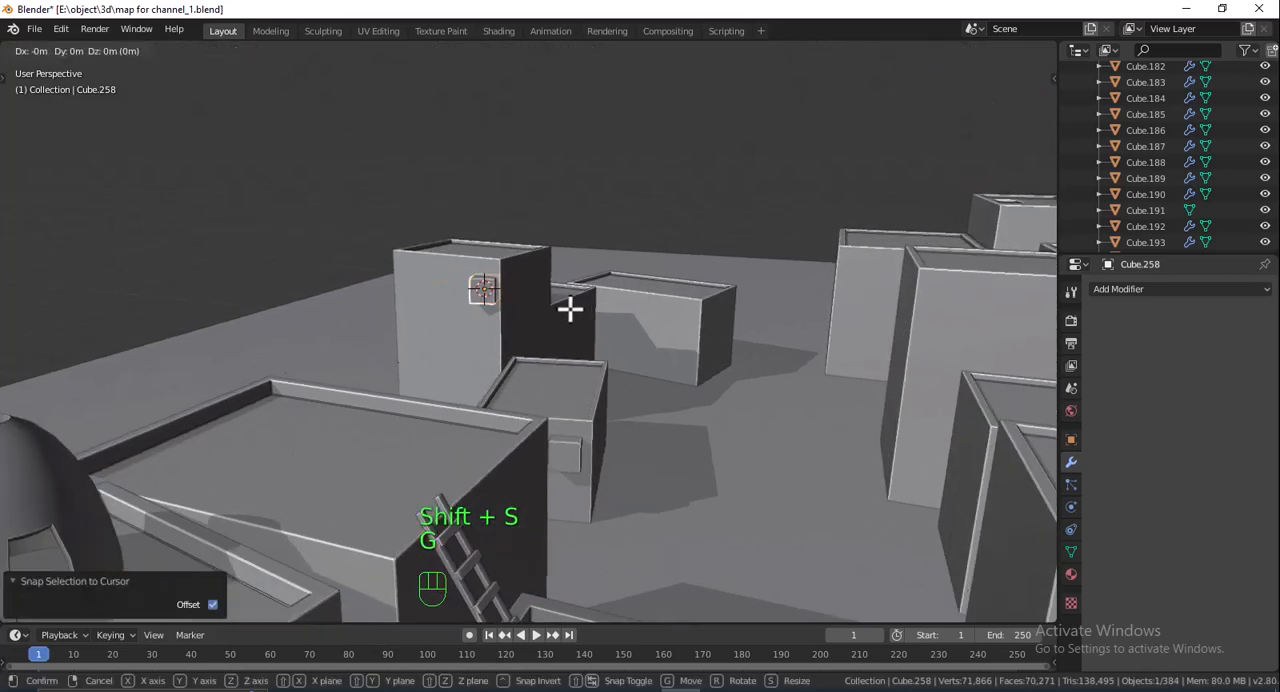
key(x)
key(t)
key(y)
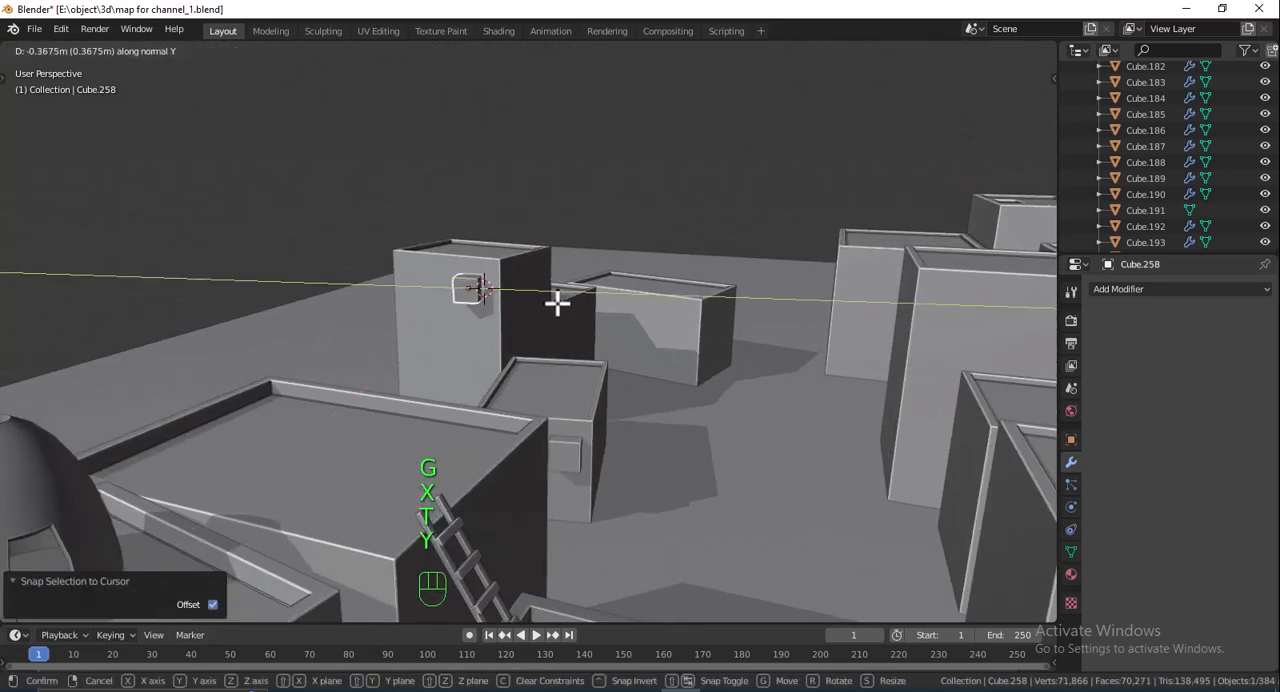
click(557, 303)
- Rotate the copied cube -20.2° about normal Z and shift it -0.0911 m along normal X to line up with the wall
middle_drag(574, 300, 566, 346)
key(r)
key(z)
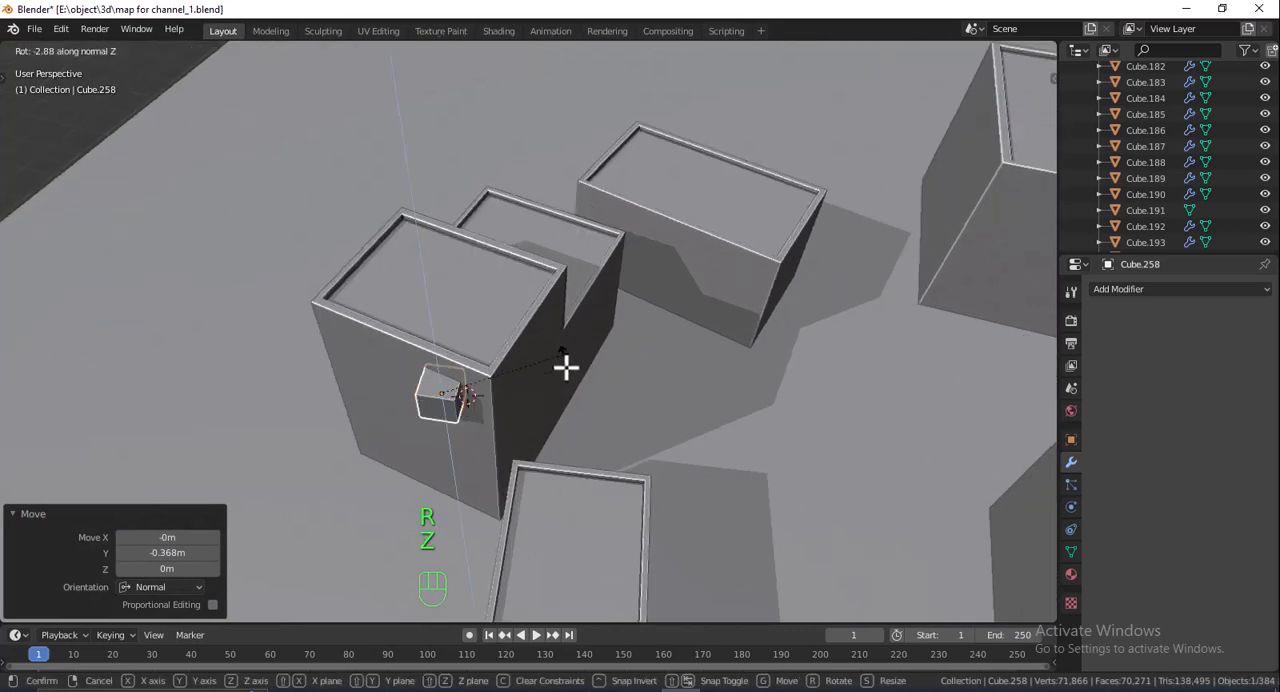
key(g)
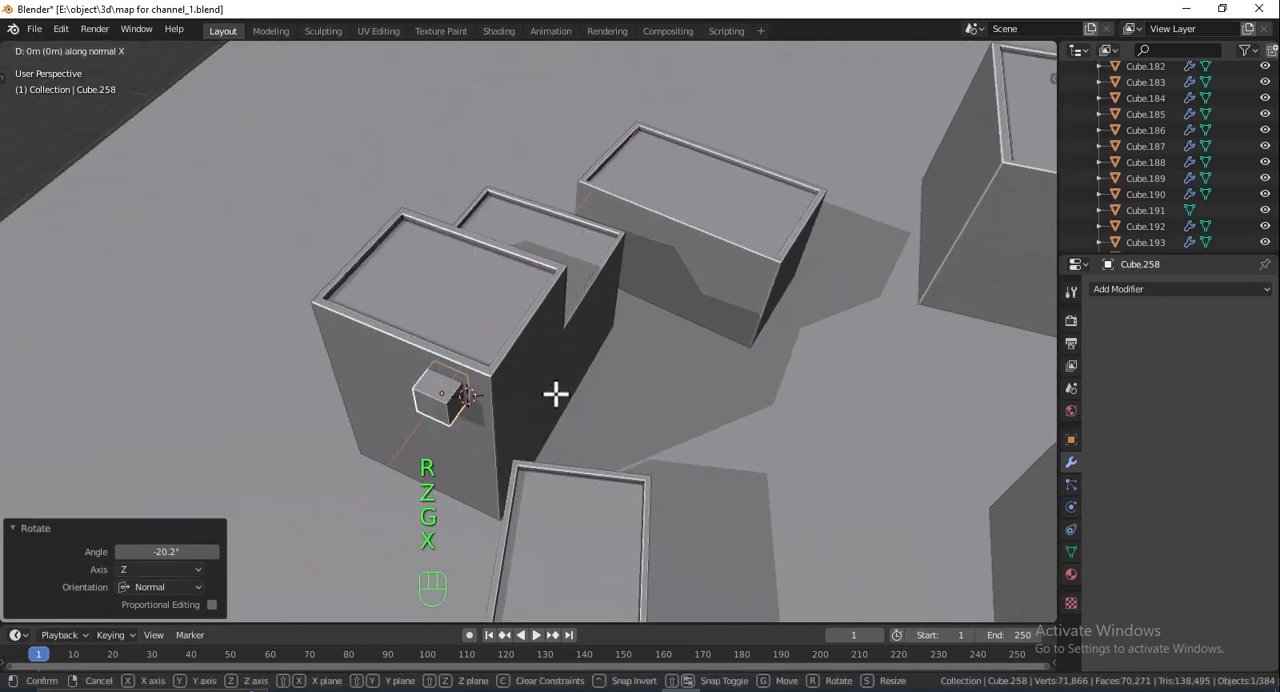
key(x)
click(559, 390)
- Duplicate the cube on the stepped block's front wall and offset the copy -1.26 m along normal Y
key(shift+d)
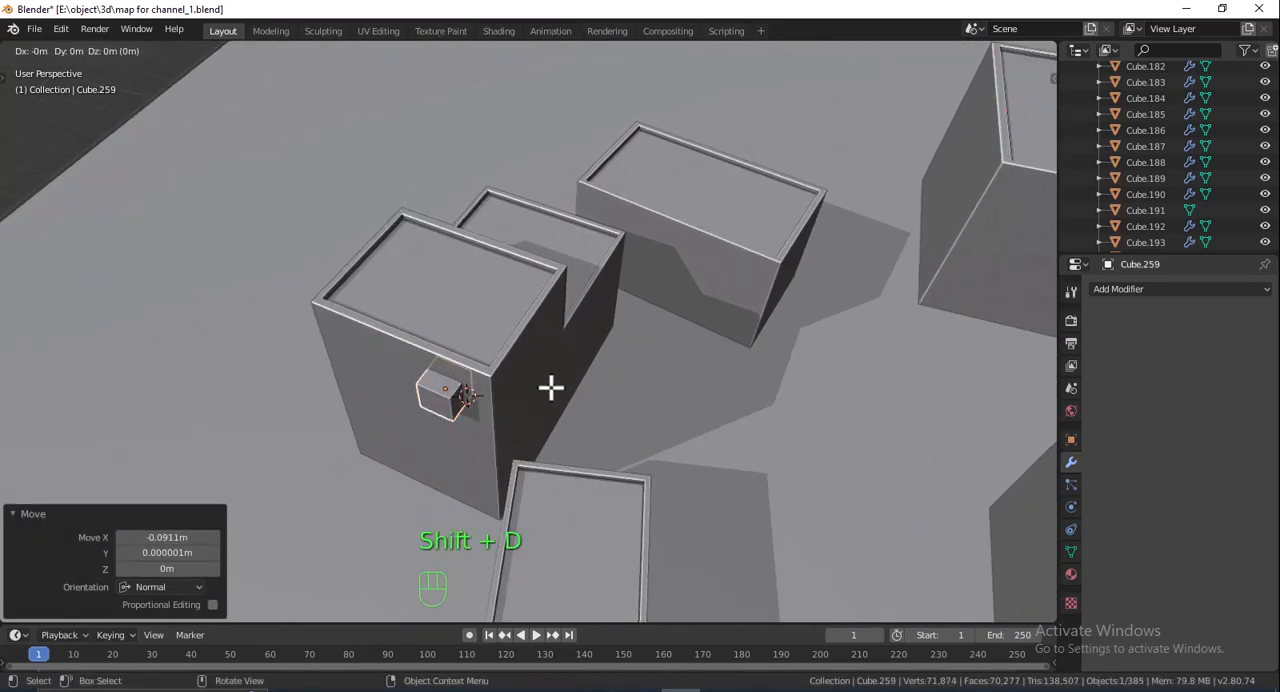
key(y)
click(472, 366)
shift+middle_drag(474, 372, 496, 288)
middle_drag(504, 318, 533, 288)
middle_drag(612, 287, 565, 299)
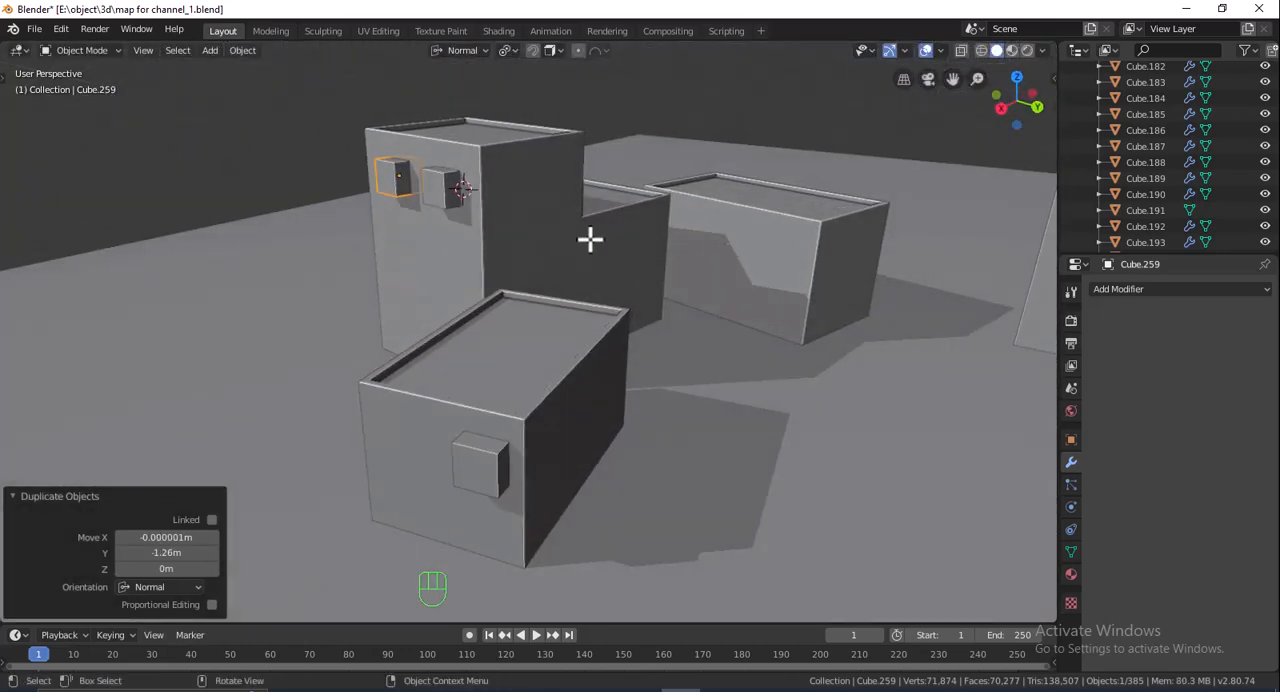
- Duplicate the cube, snap the copy to a cursor placed on the rear low block's front wall, and scale it to 0.843
shift+right_click(777, 236)
key(shift+a)
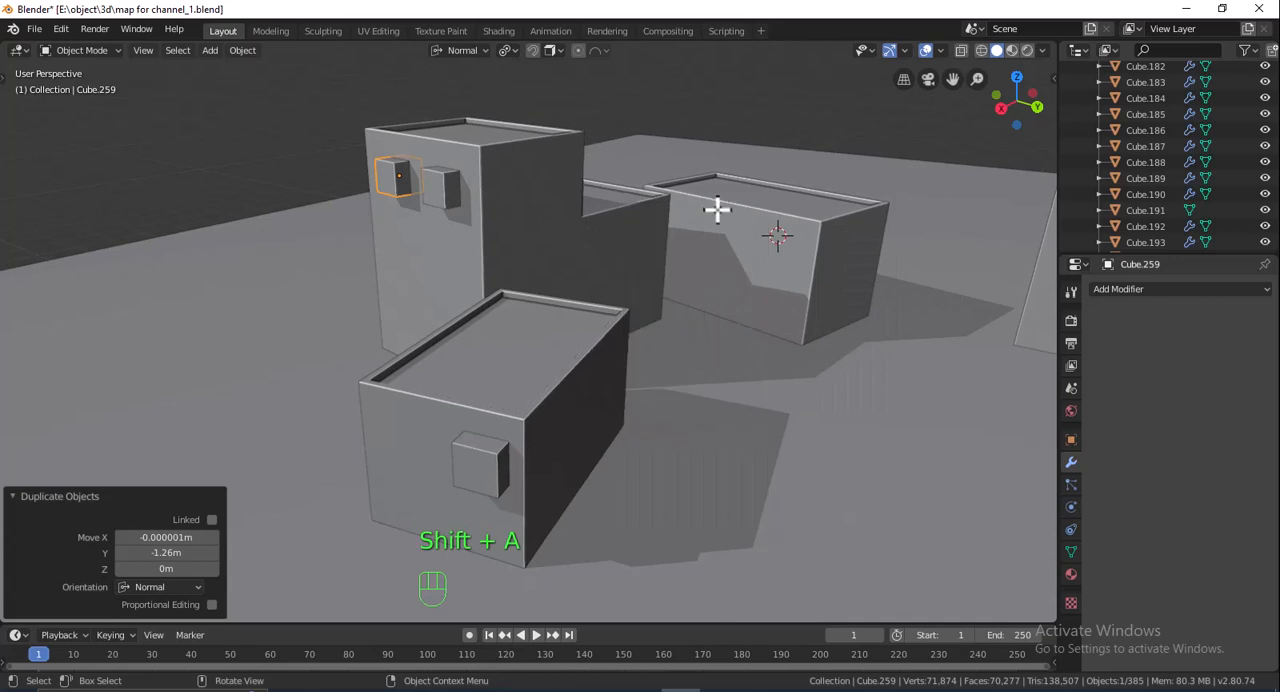
key(shift+d)
click(670, 222)
key(shift+s)
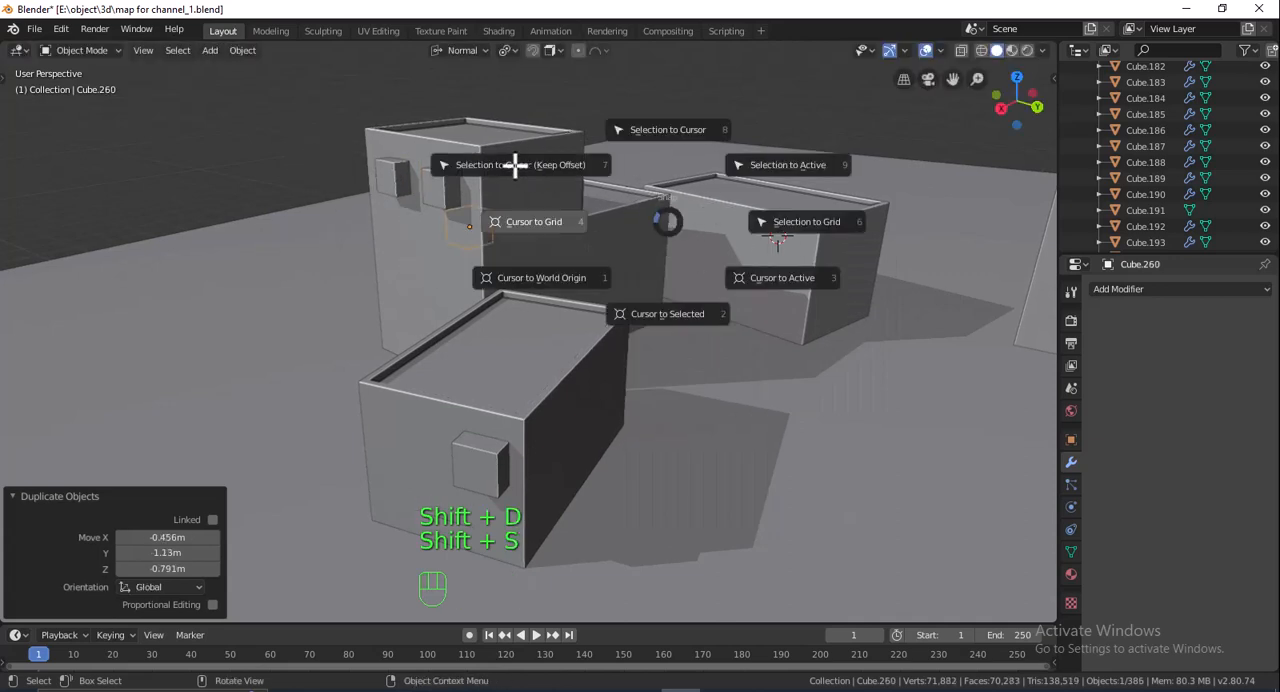
click(550, 155)
key(s)
click(846, 215)
- Move the cube on the rear low block -0.162 m along normal Z and 0.11 m along normal Y
key(g)
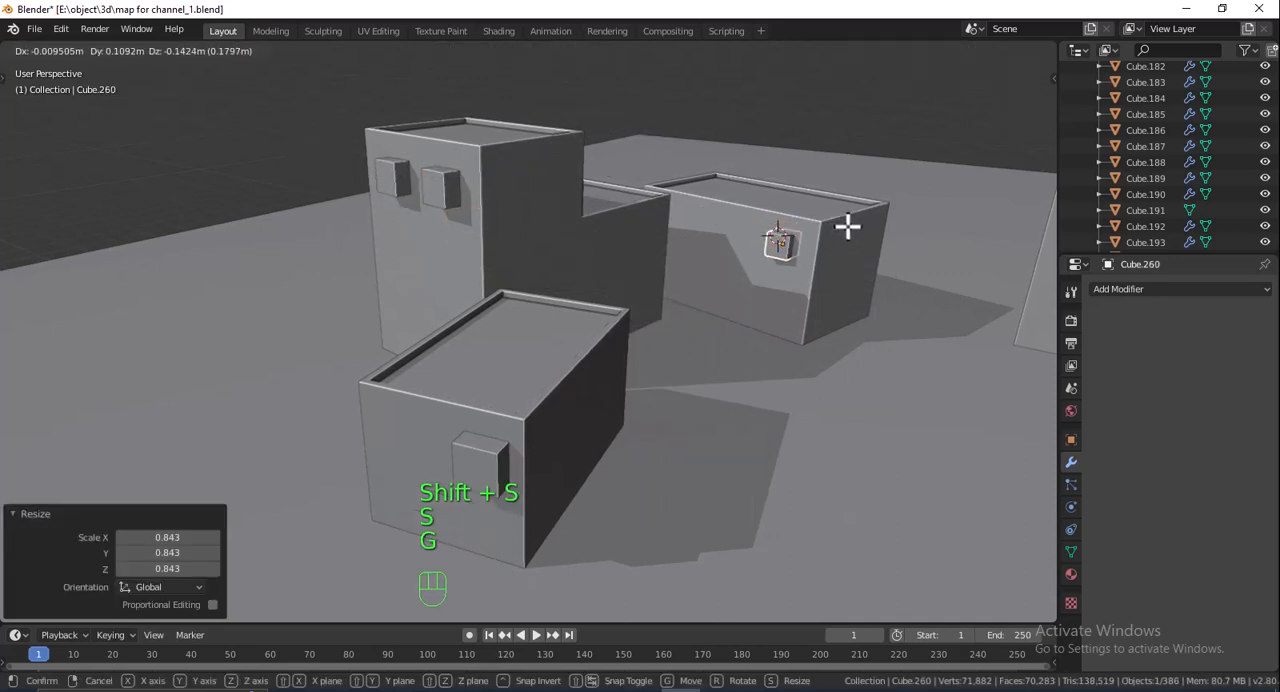
key(z)
click(848, 226)
key(g)
key(x)
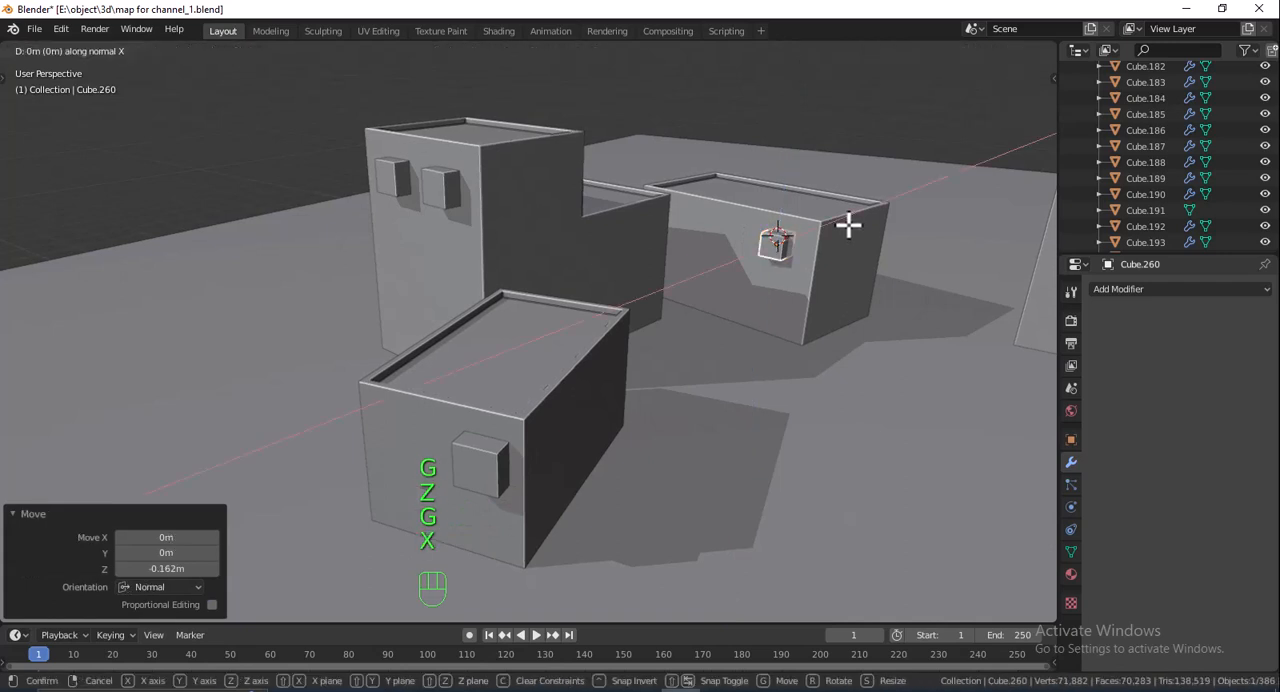
key(y)
click(851, 220)
- Add an Array modifier to the cube with a count of 4 and a relative offset of X 0, Y -1.9
click(1200, 289)
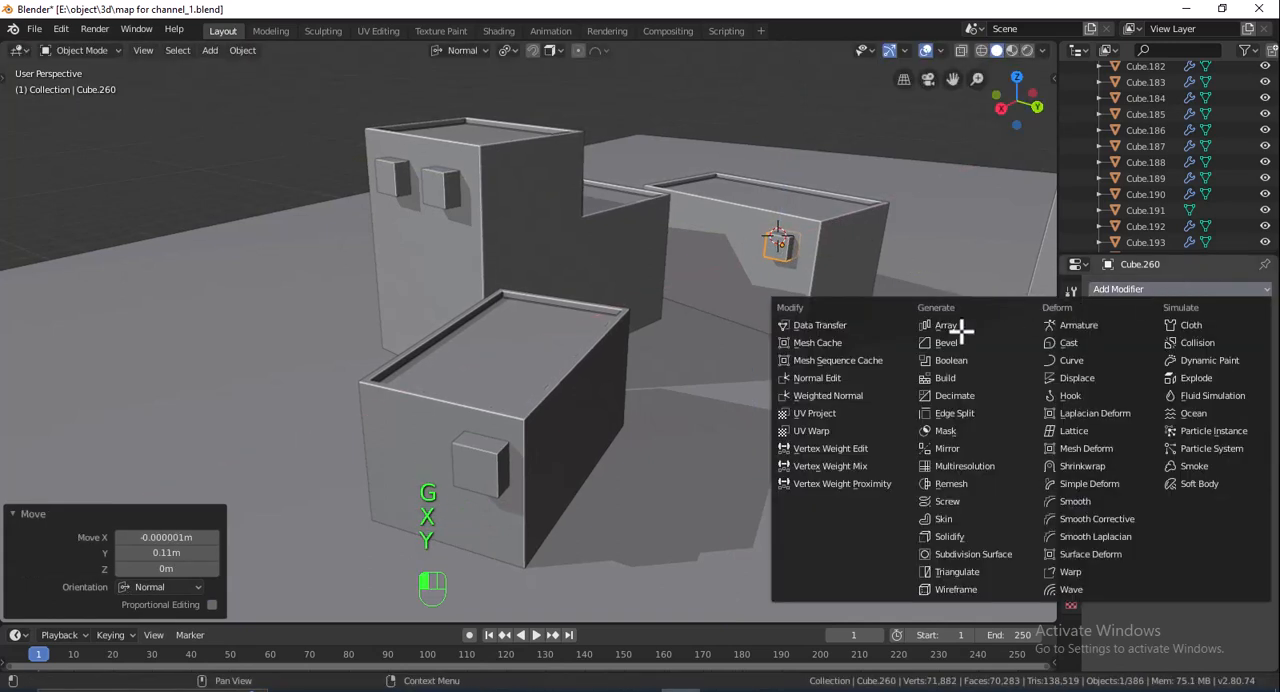
click(943, 328)
click(1218, 421)
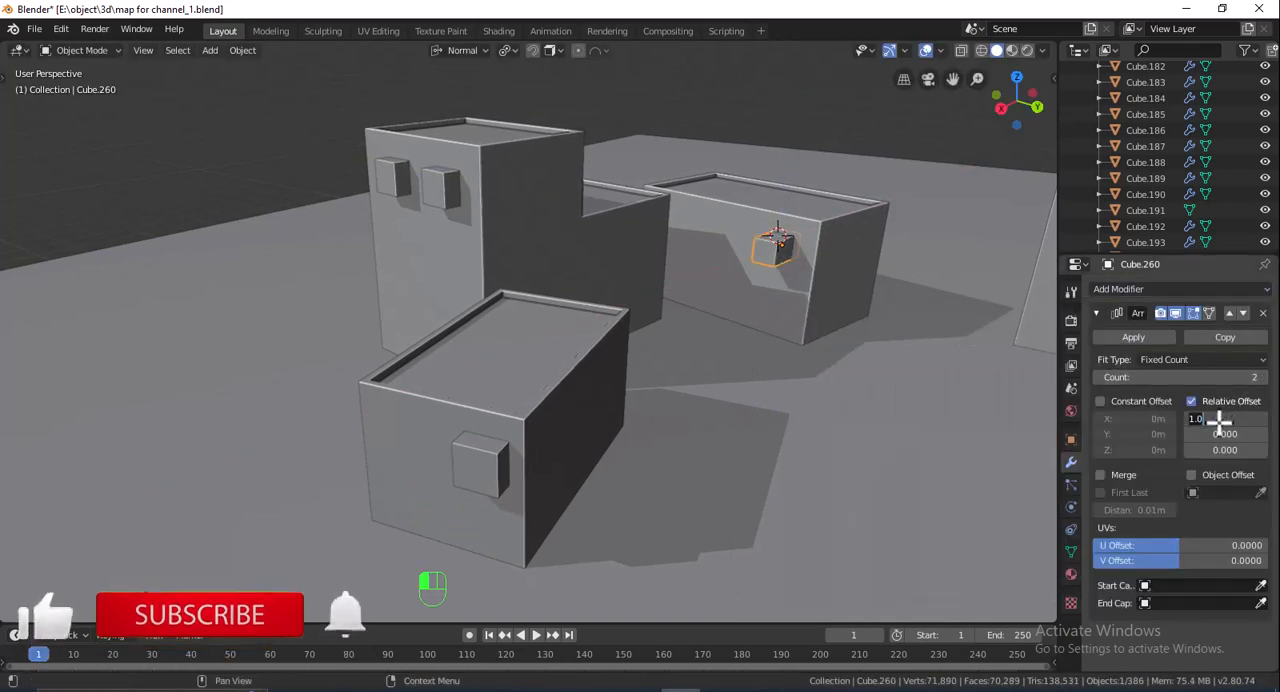
text(0)
key(Return)
drag(1220, 437, 1190, 437)
click(1257, 377)
click(1257, 377)
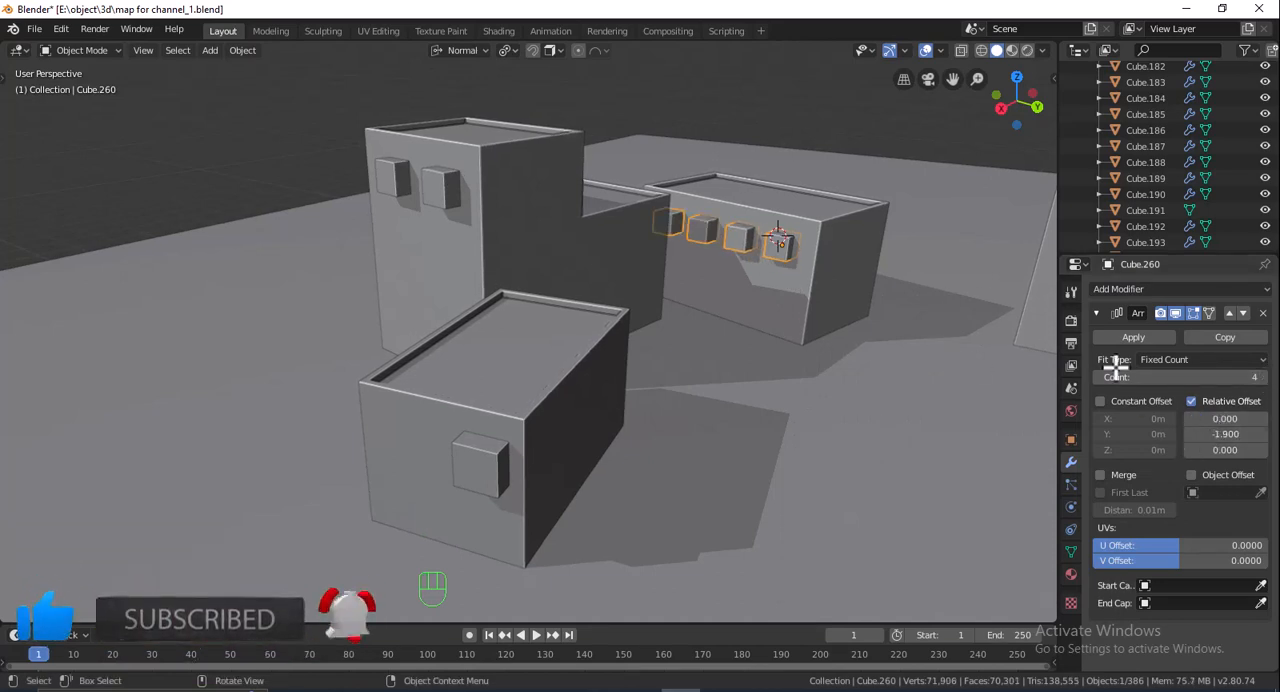
- Move the row of cubes -0.0693 m along normal X and rotate it about normal Z to align with the wall
middle_drag(948, 260, 894, 360)
key(g)
key(x)
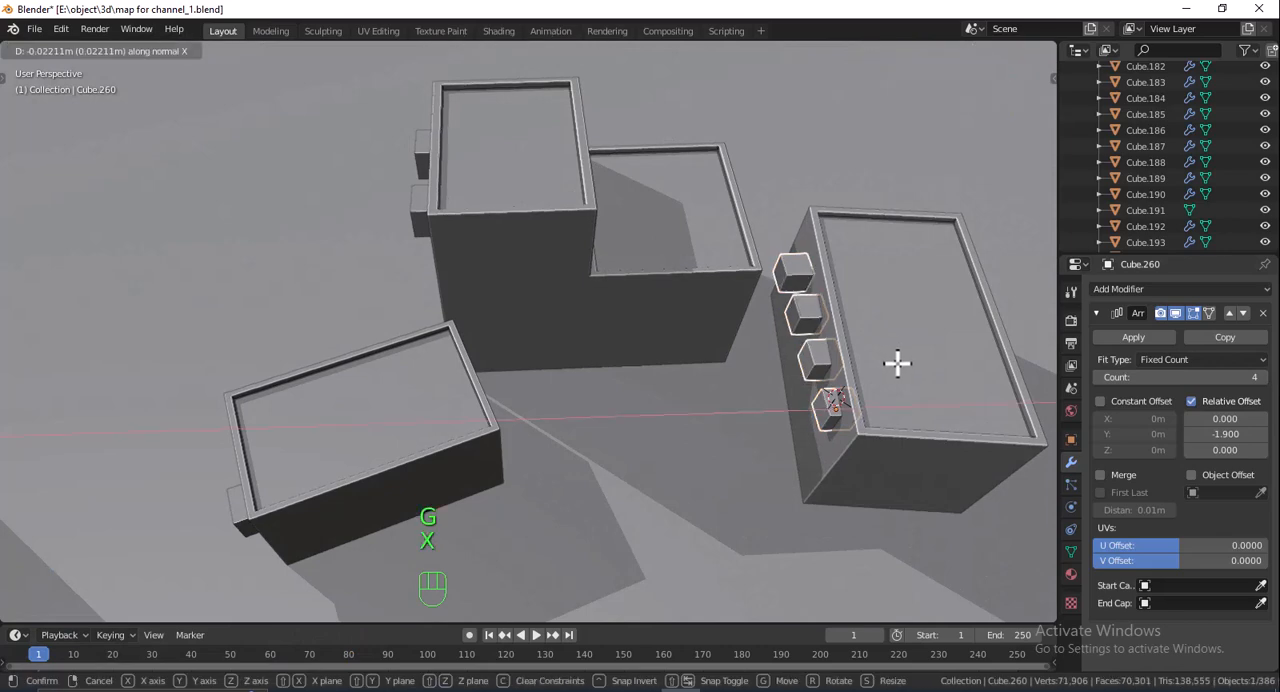
click(899, 364)
key(r)
key(z)
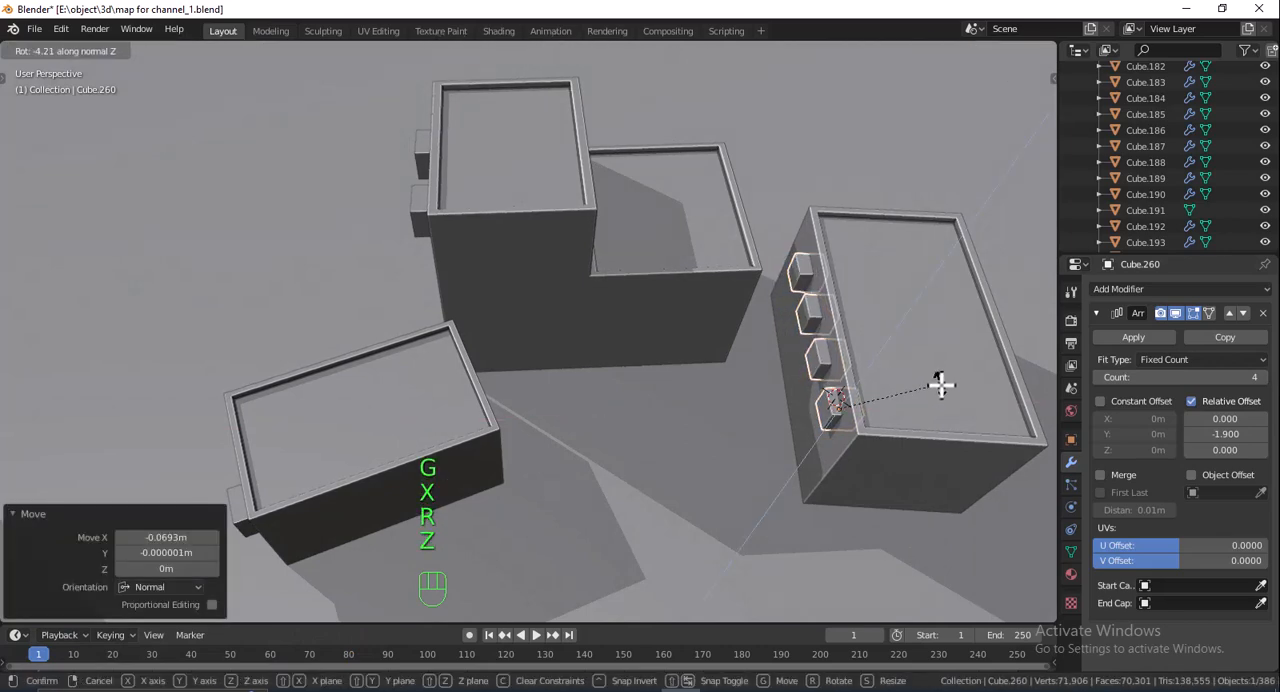
click(941, 385)
- Cut window openings in the rear low block with an applied Boolean Difference using the arrayed cubes, and delete the cutters
middle_drag(897, 363, 891, 320)
click(889, 284)
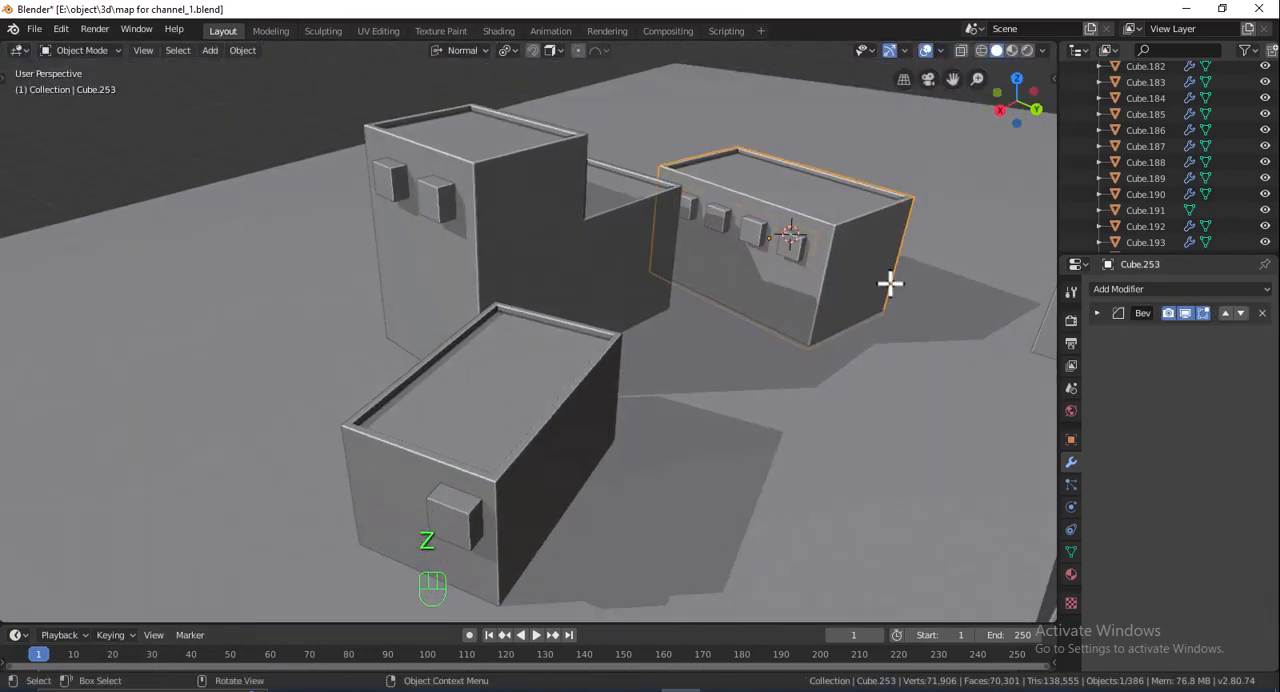
click(1110, 289)
click(1028, 360)
click(1255, 404)
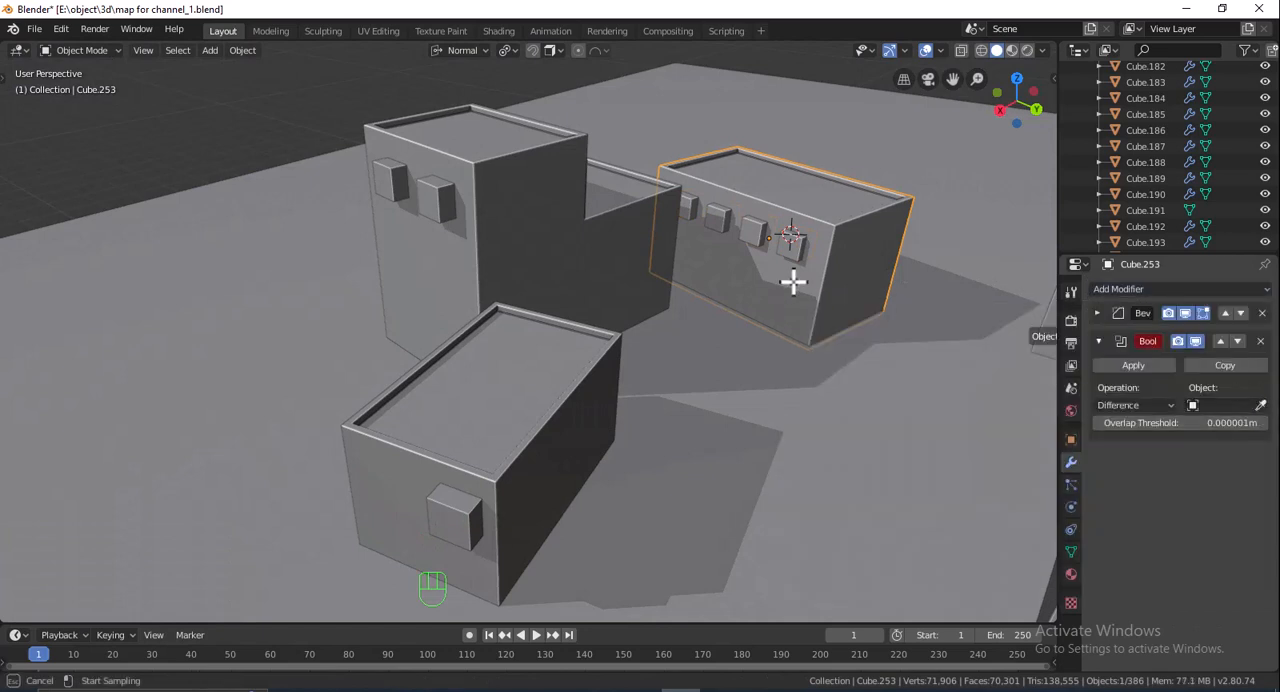
click(794, 246)
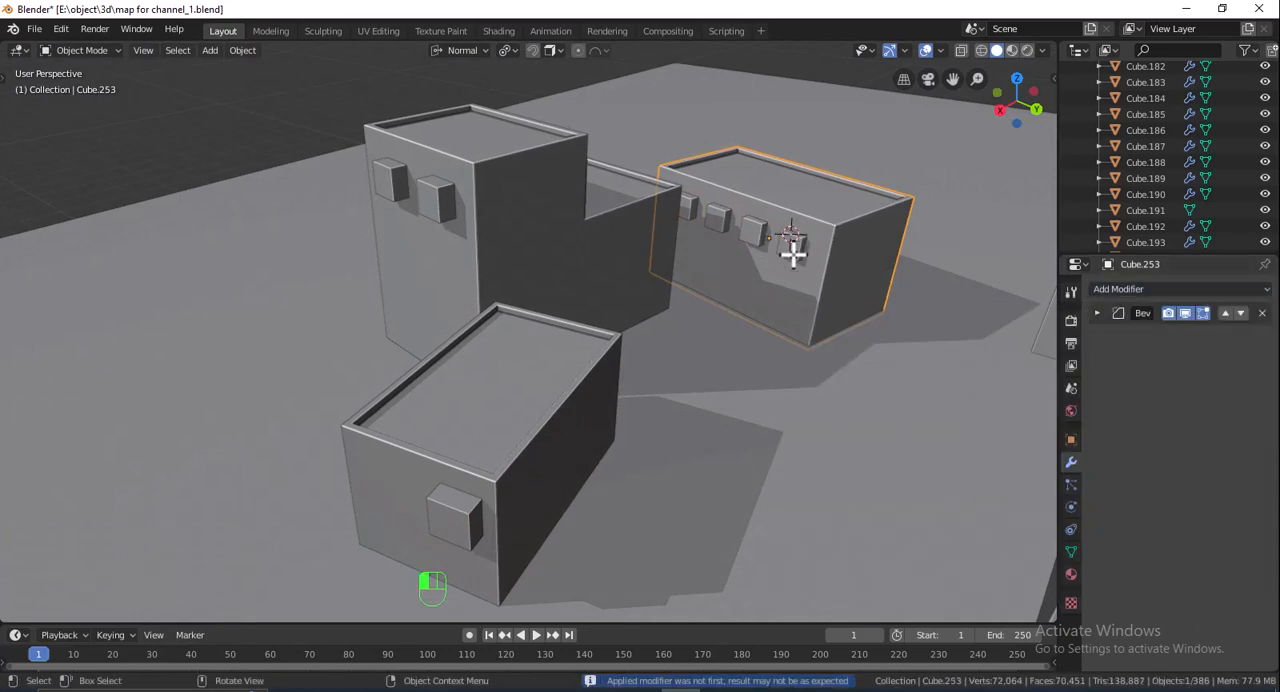
click(791, 251)
key(Delete)
- Add a Boolean Difference modifier to the tall stepped block, with the front-wall cube nearer its corner as the cutter
middle_drag(503, 217, 526, 200)
click(526, 200)
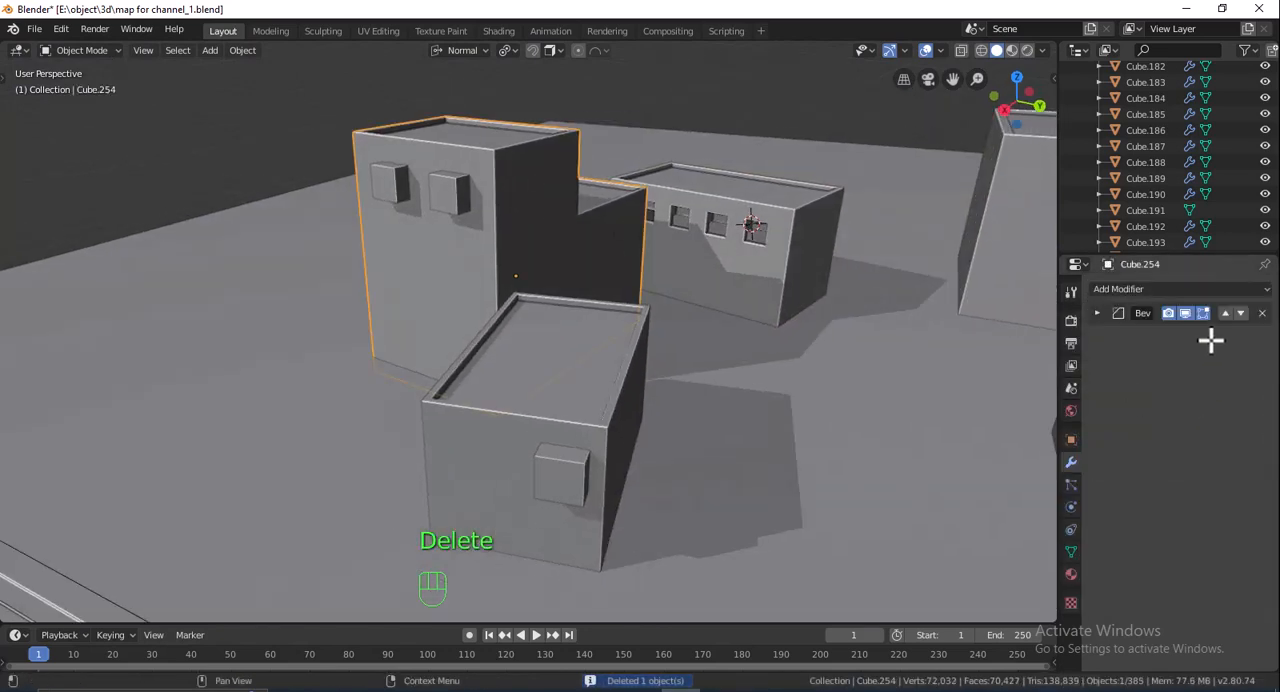
click(1124, 290)
click(948, 358)
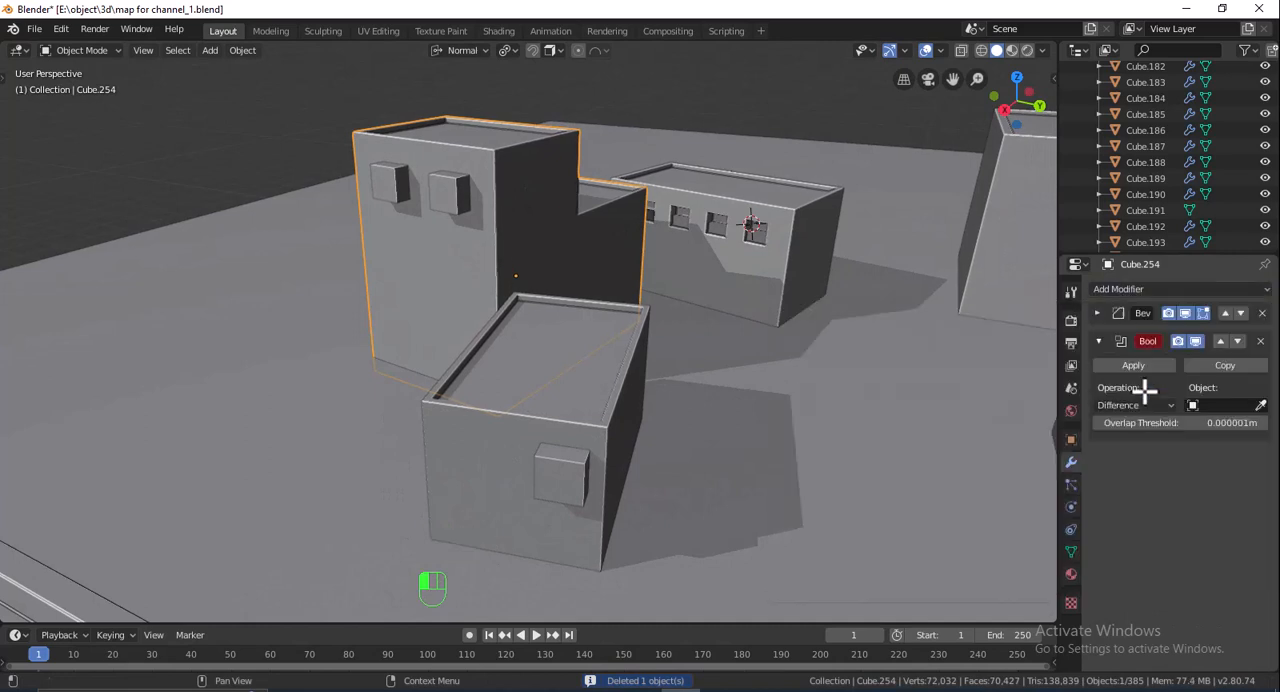
click(1257, 405)
click(422, 180)
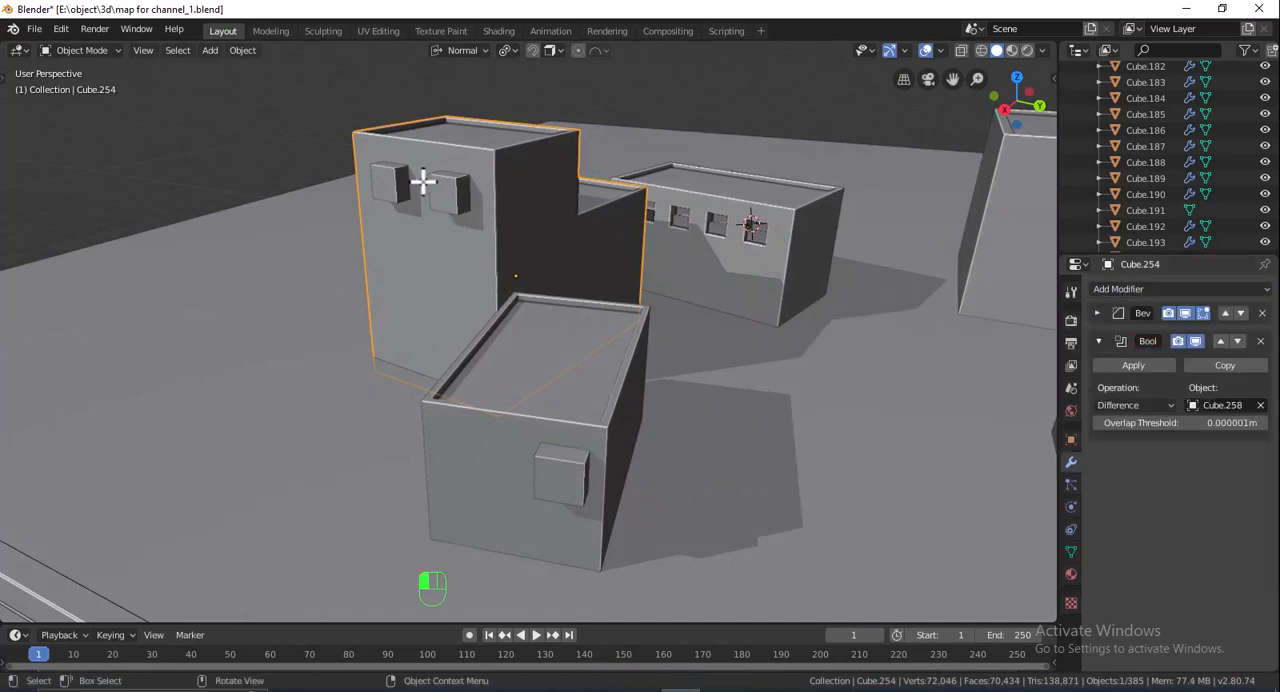
- Join the two small cubes on the stepped block's front wall into one object
click(398, 182)
shift+click(452, 180)
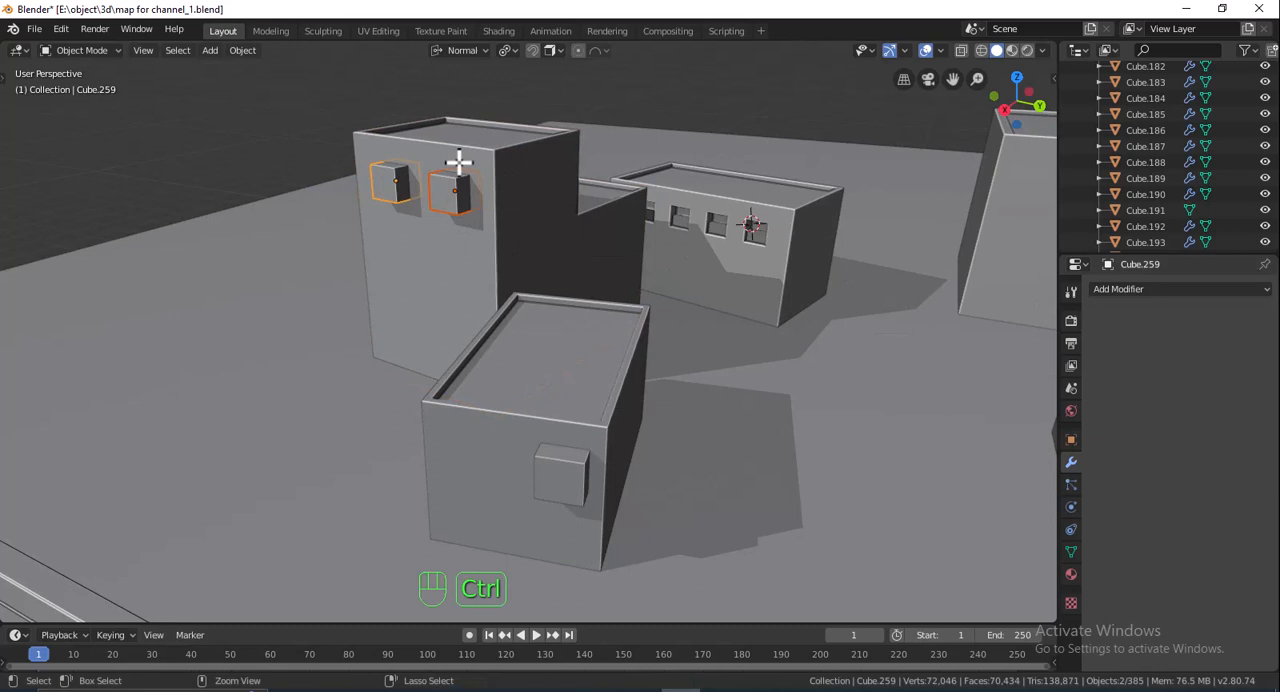
key(ctrl+j)
- Set the joined cubes as the stepped block's Boolean cutter, apply the modifier, and delete the cutter object
click(486, 150)
click(1150, 366)
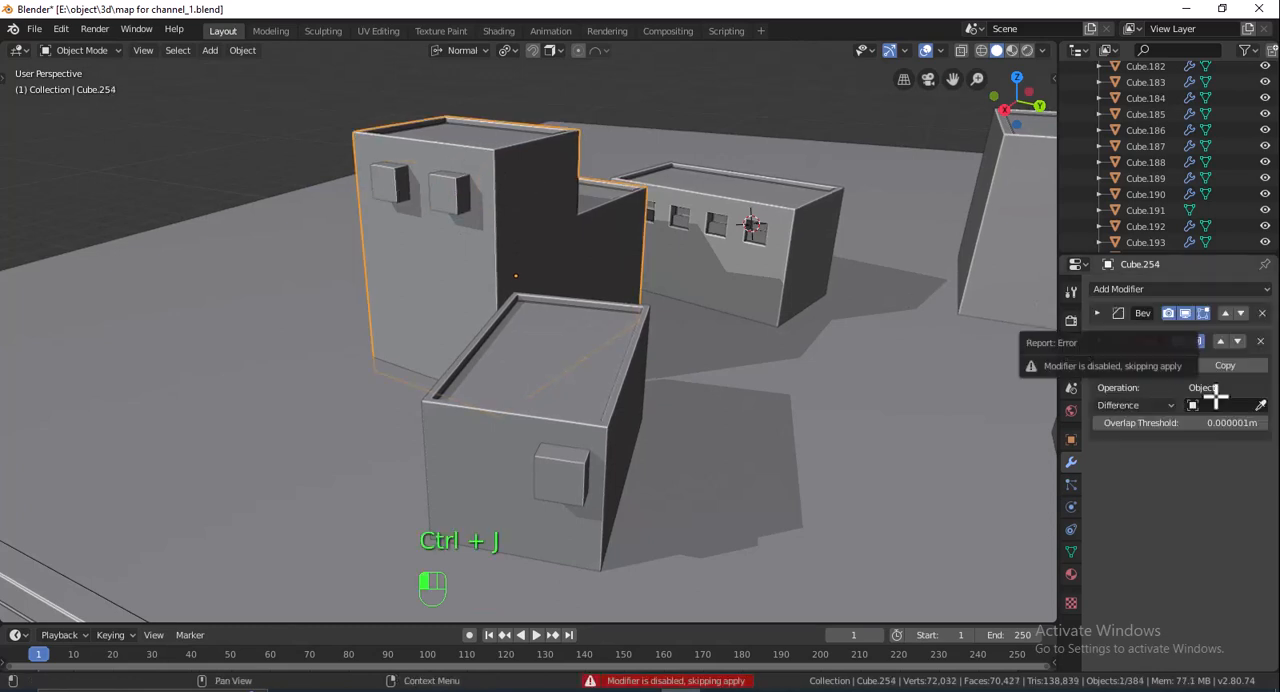
click(1258, 403)
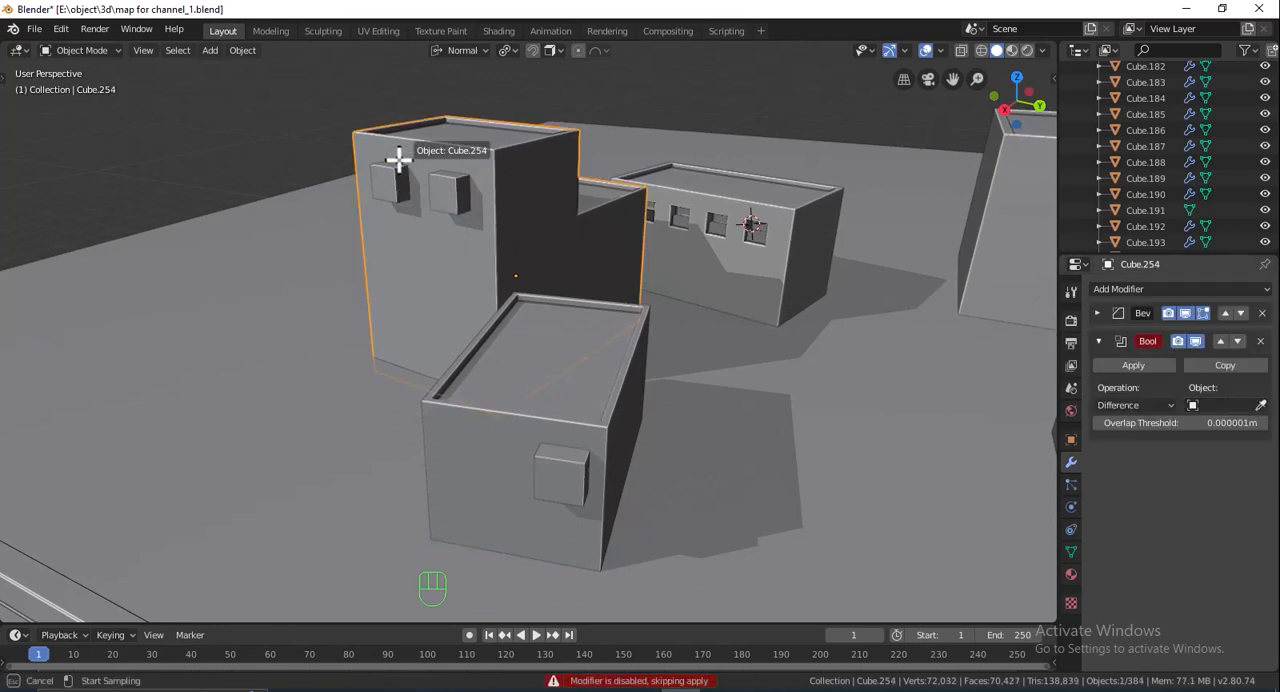
click(443, 194)
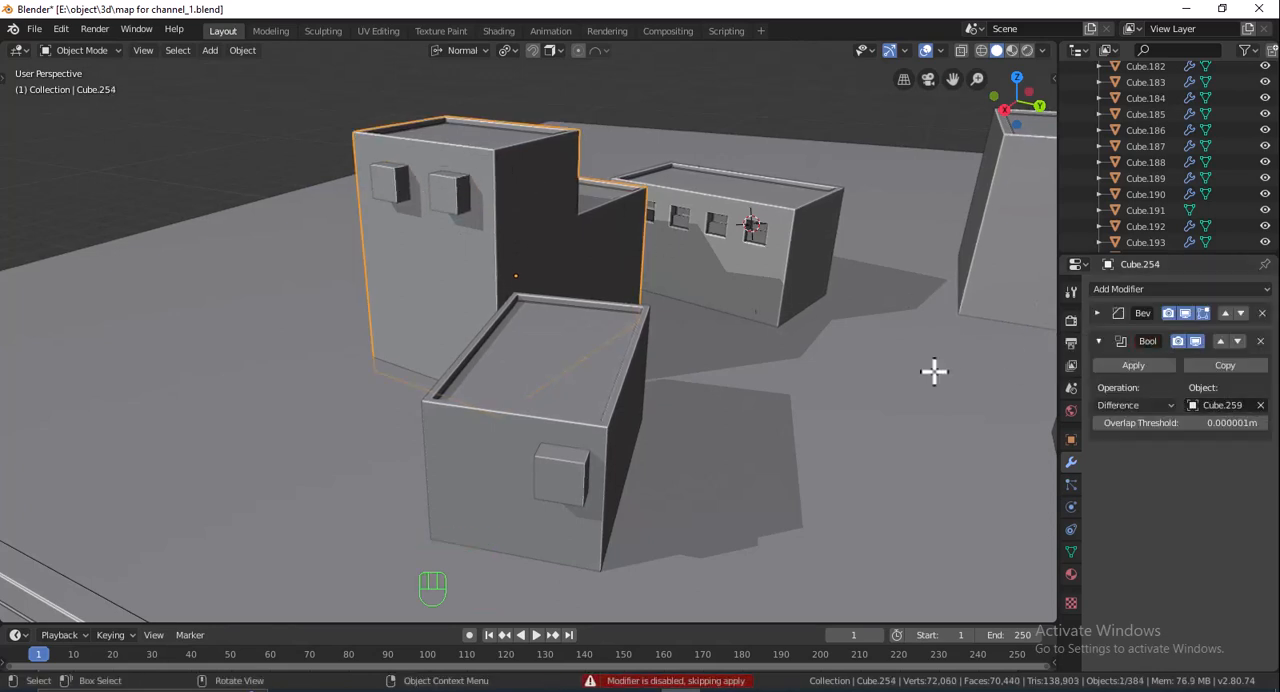
click(455, 190)
key(Delete)
- In Edit Mode, move the inner face behind the stepped block's window openings -0.331 m along normal X, and return to Object Mode
shift+middle_drag(589, 400, 427, 101)
key(Tab)
click(413, 79)
key(Tab)
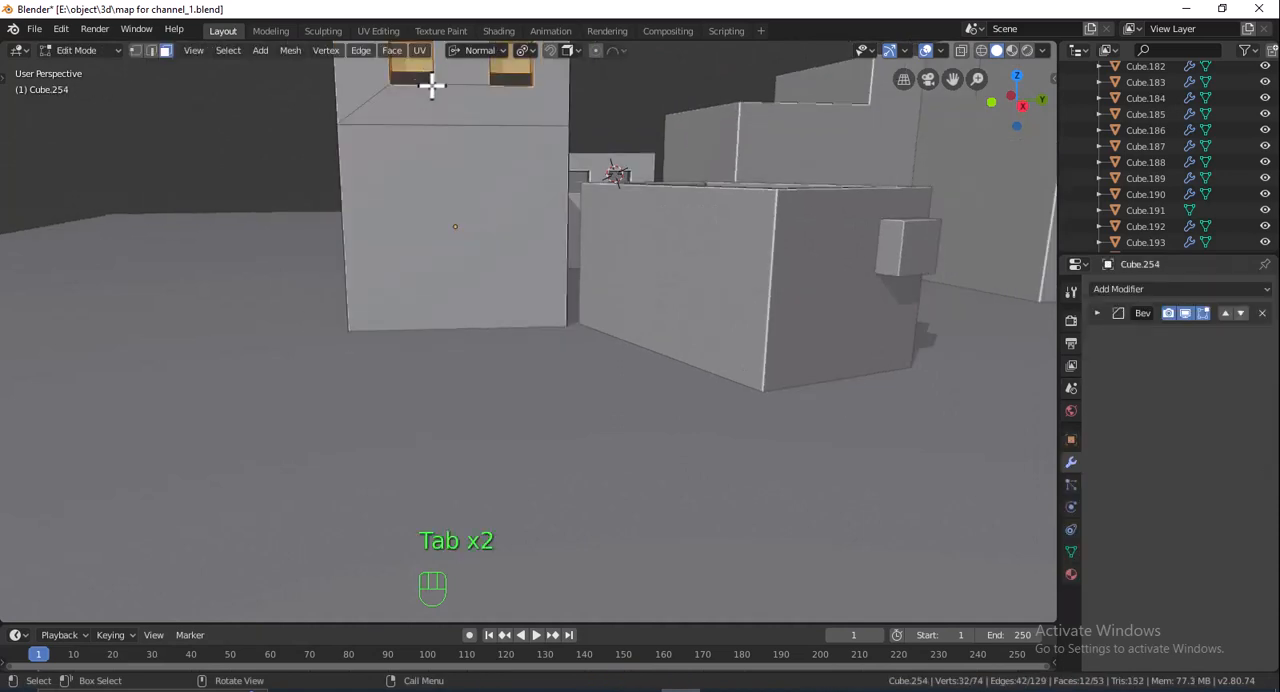
middle_drag(560, 181, 557, 183)
key(g)
key(z)
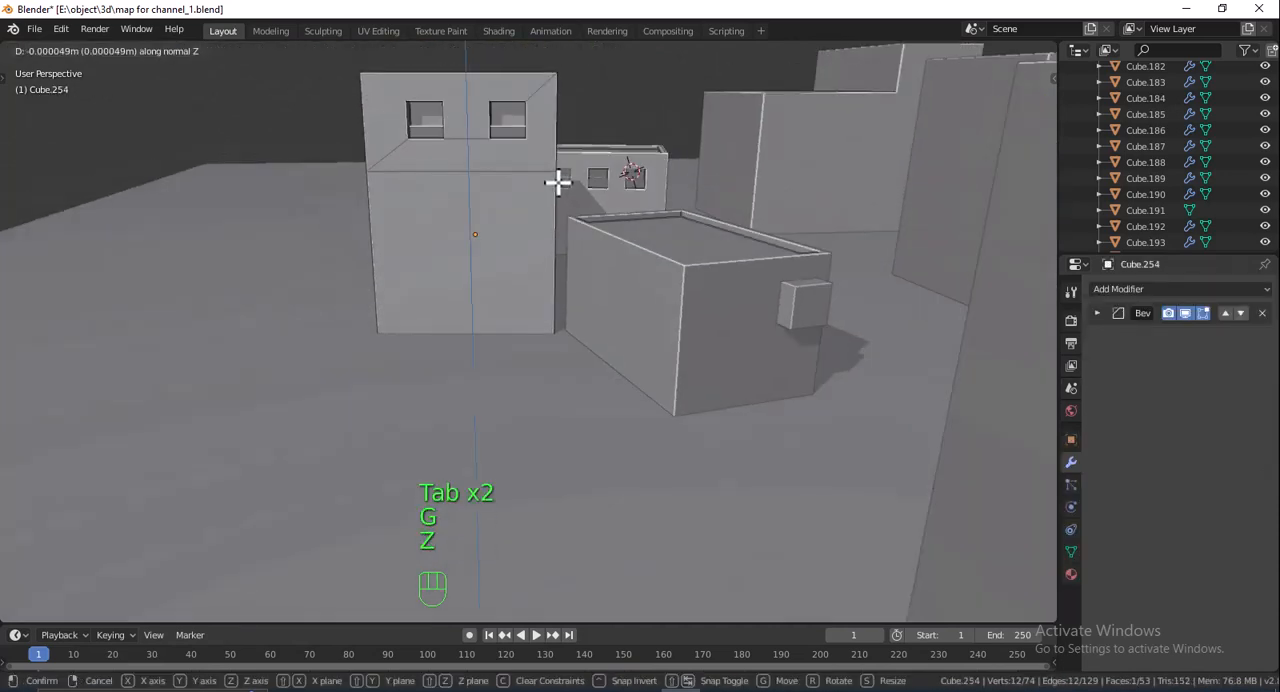
click(561, 163)
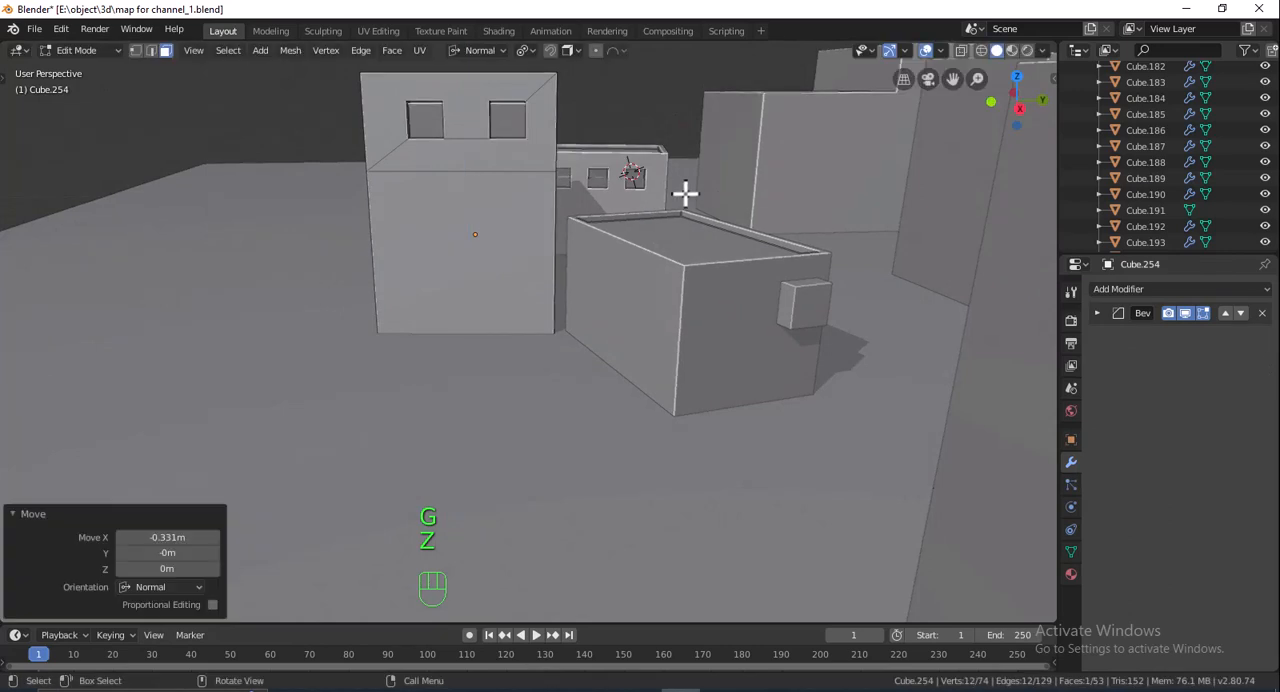
key(Tab)
- Add a Boolean Difference modifier to the small slanted block, using the cube on its front wall as the cutter
middle_drag(731, 234, 645, 242)
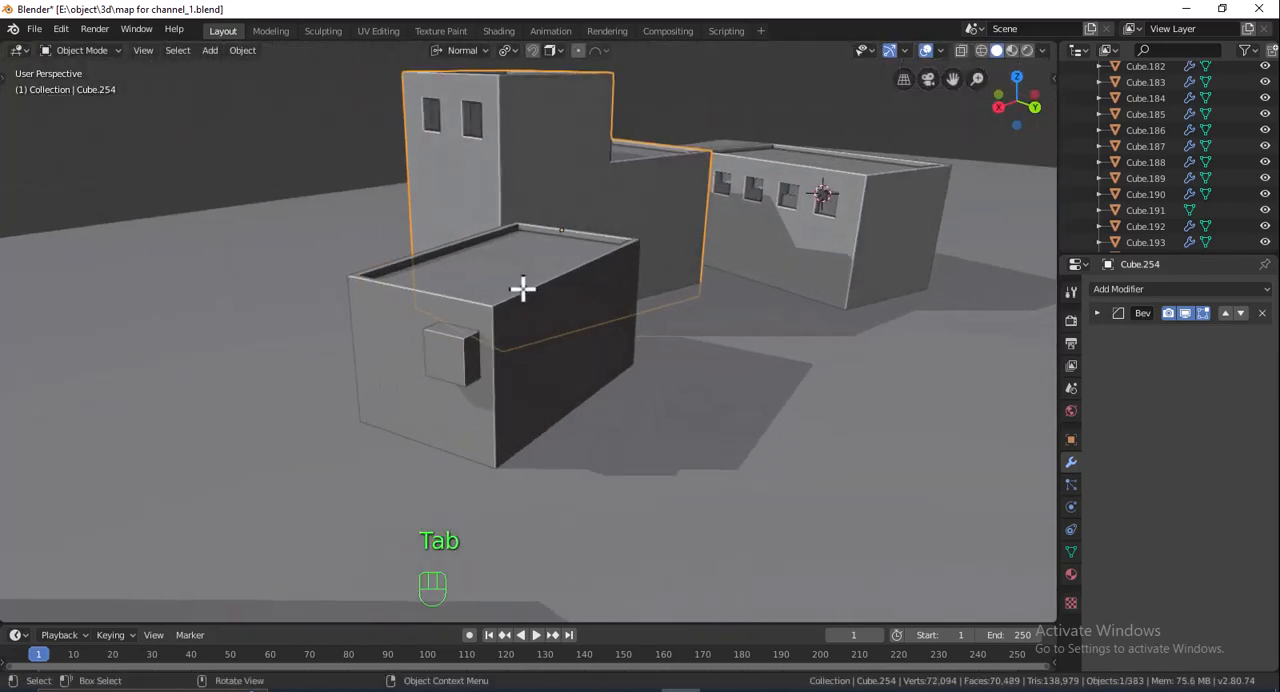
click(591, 410)
click(1183, 290)
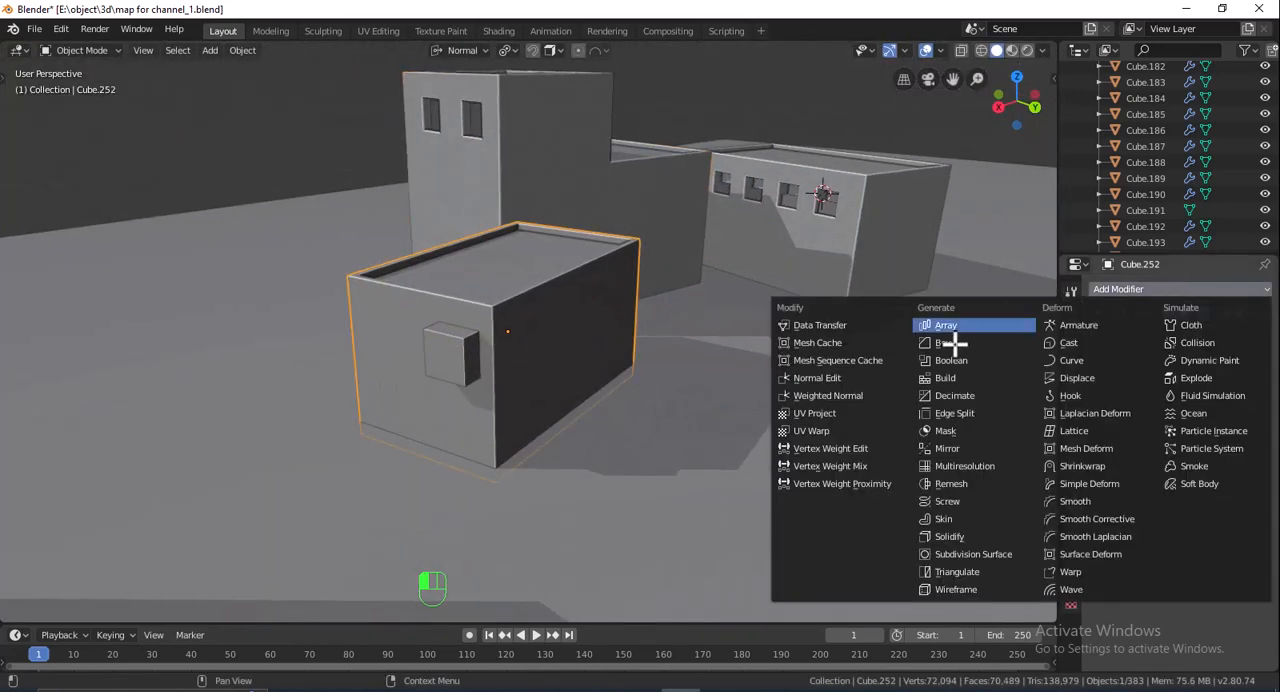
click(957, 360)
click(1260, 405)
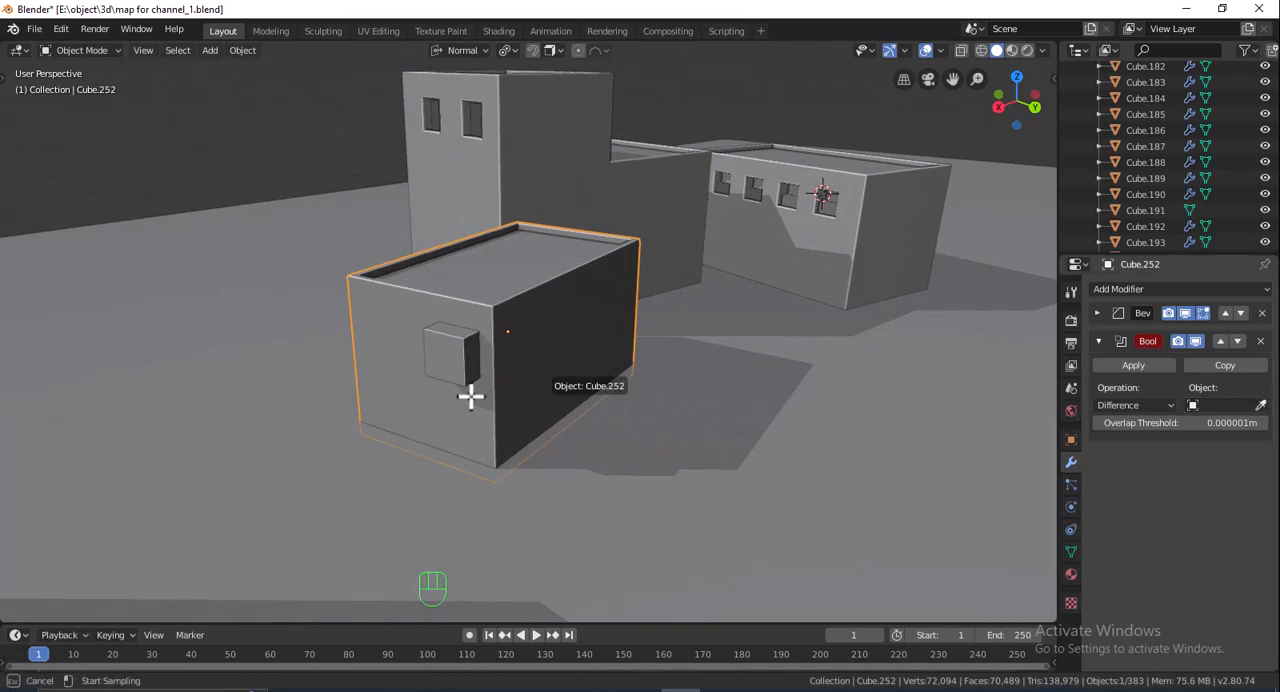
click(437, 354)
- Delete the cutter cube on the small slanted block's front wall, and undo the deletion
click(457, 357)
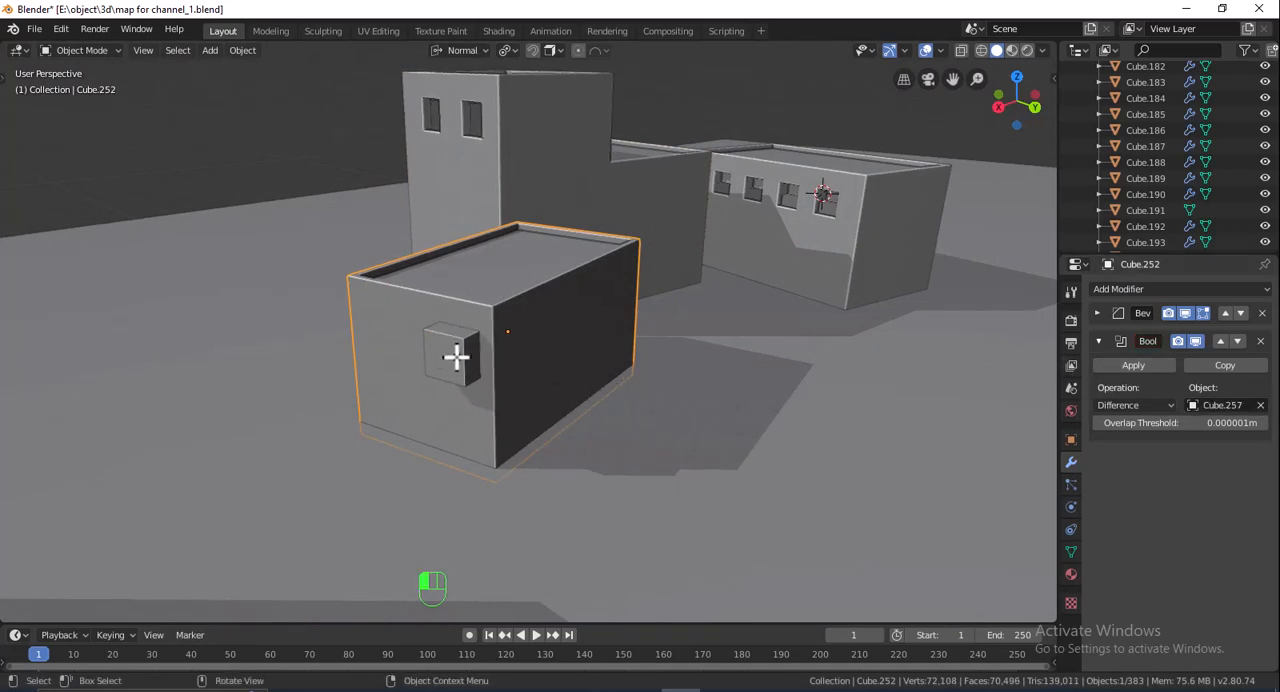
key(Delete)
click(570, 371)
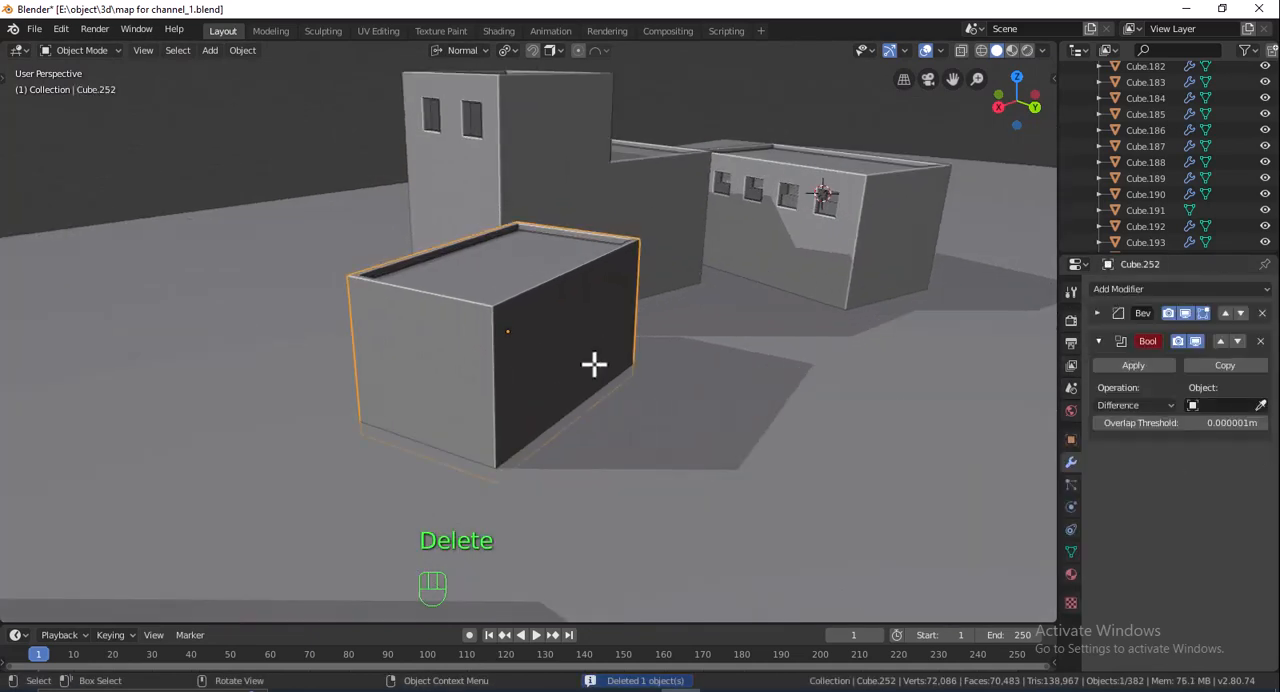
key(ctrl+z)
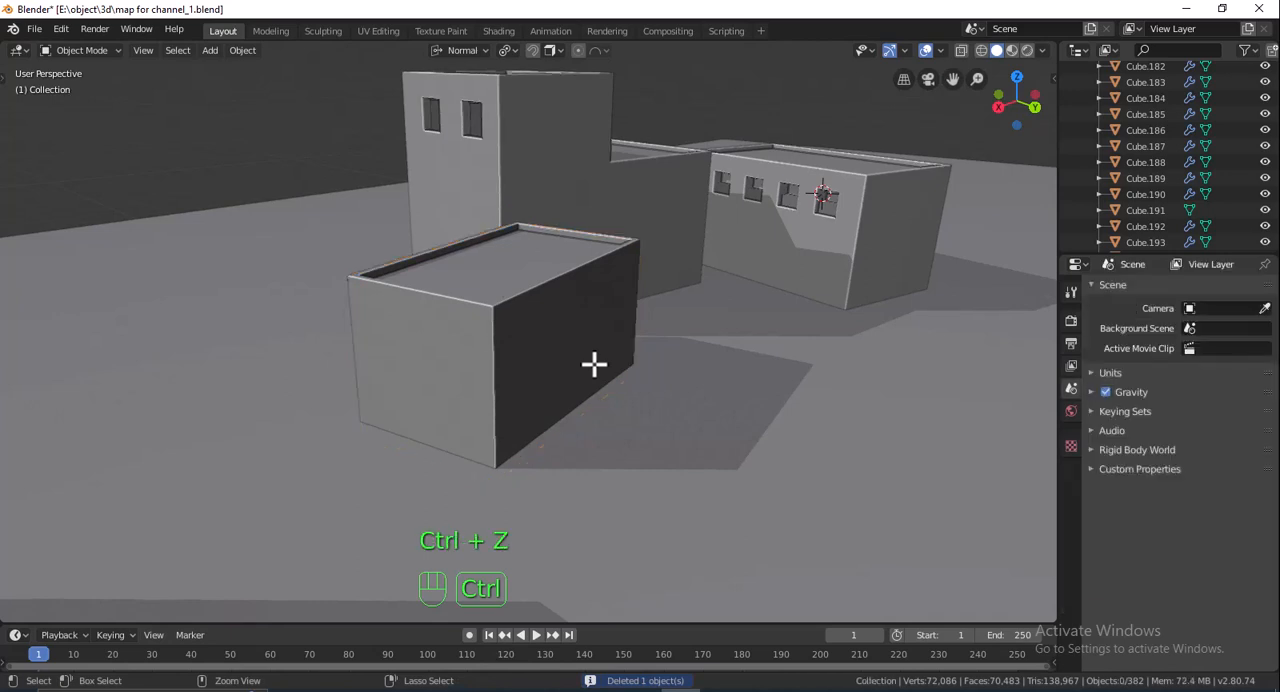
key(ctrl+z)
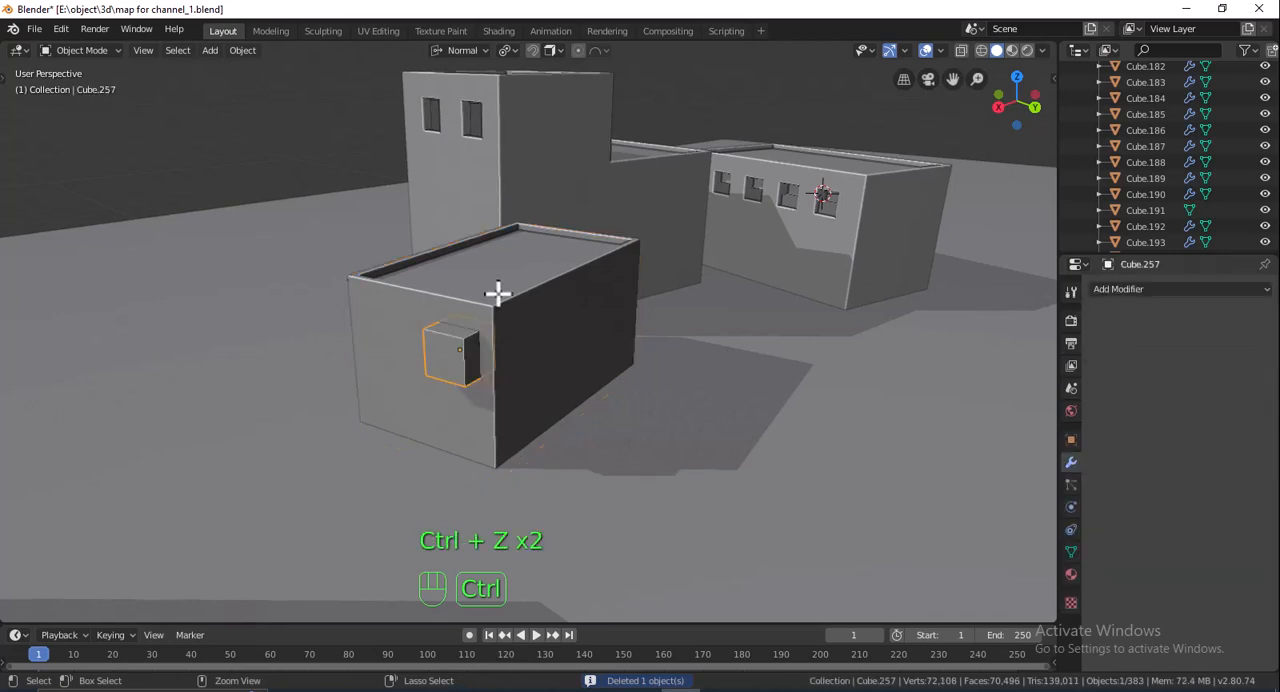